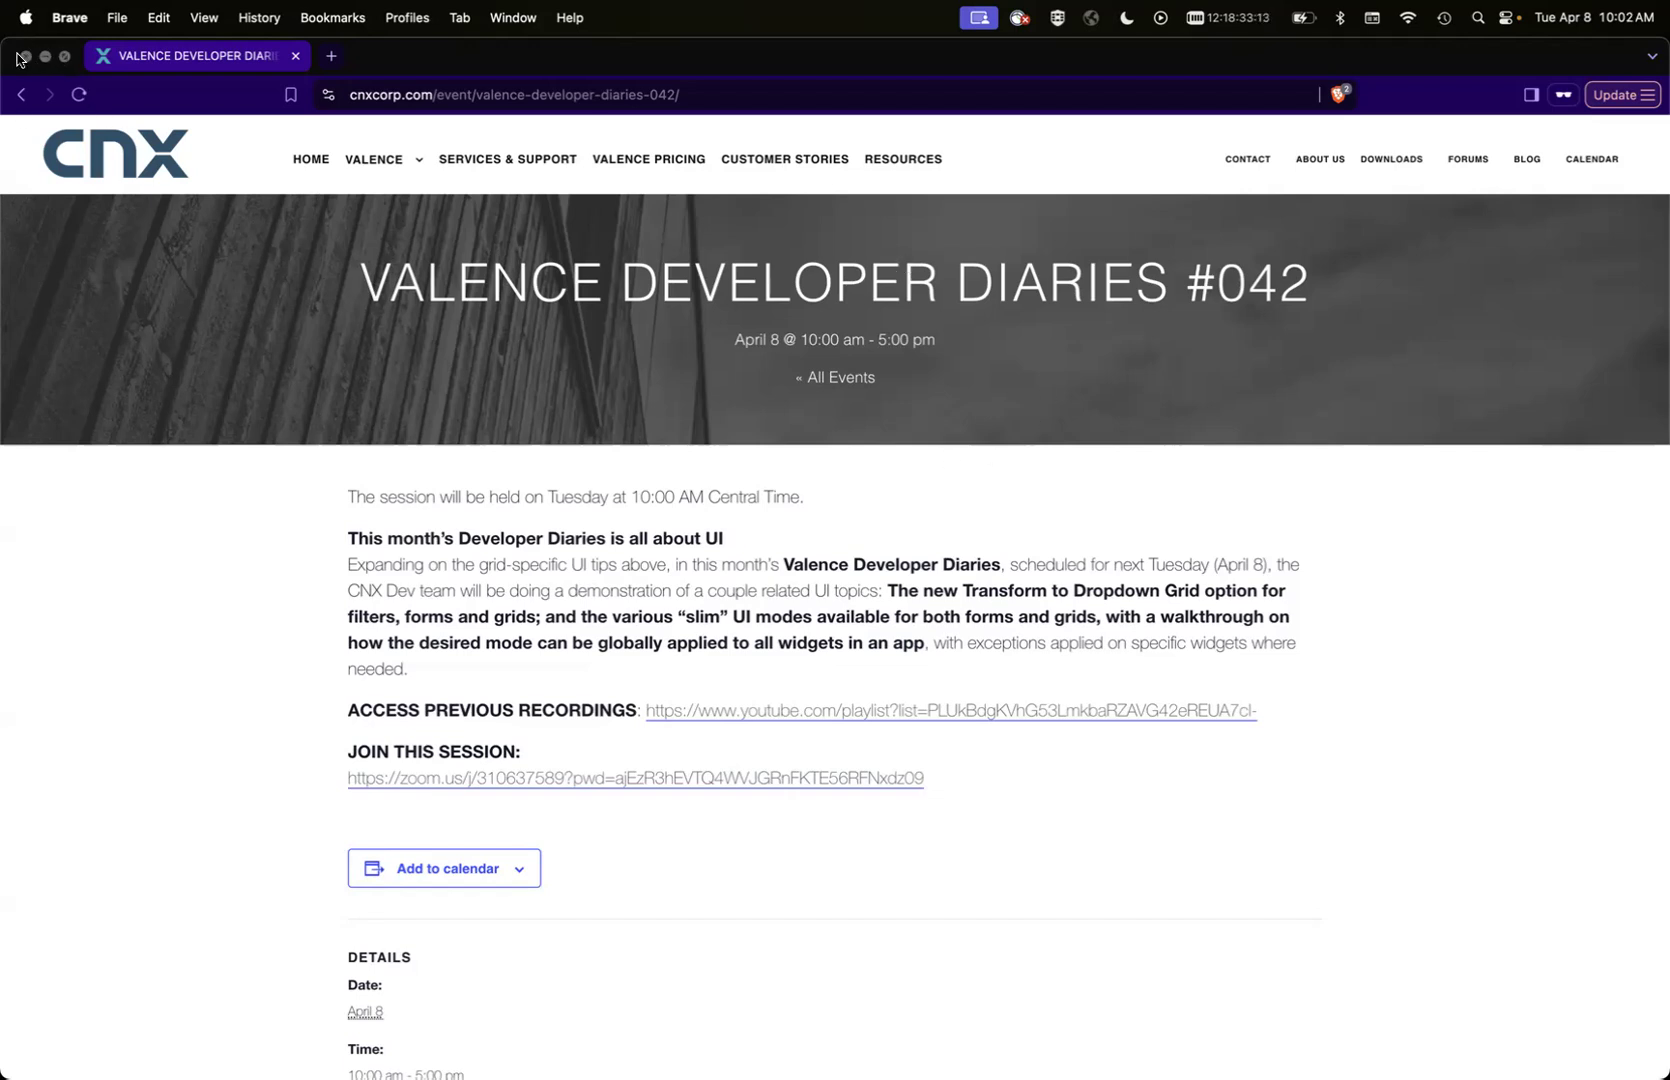
Close the event page and open The Toy Shop's most recent open order in the Orders app.
{"action": "left_click", "coordinate": [25, 57]}
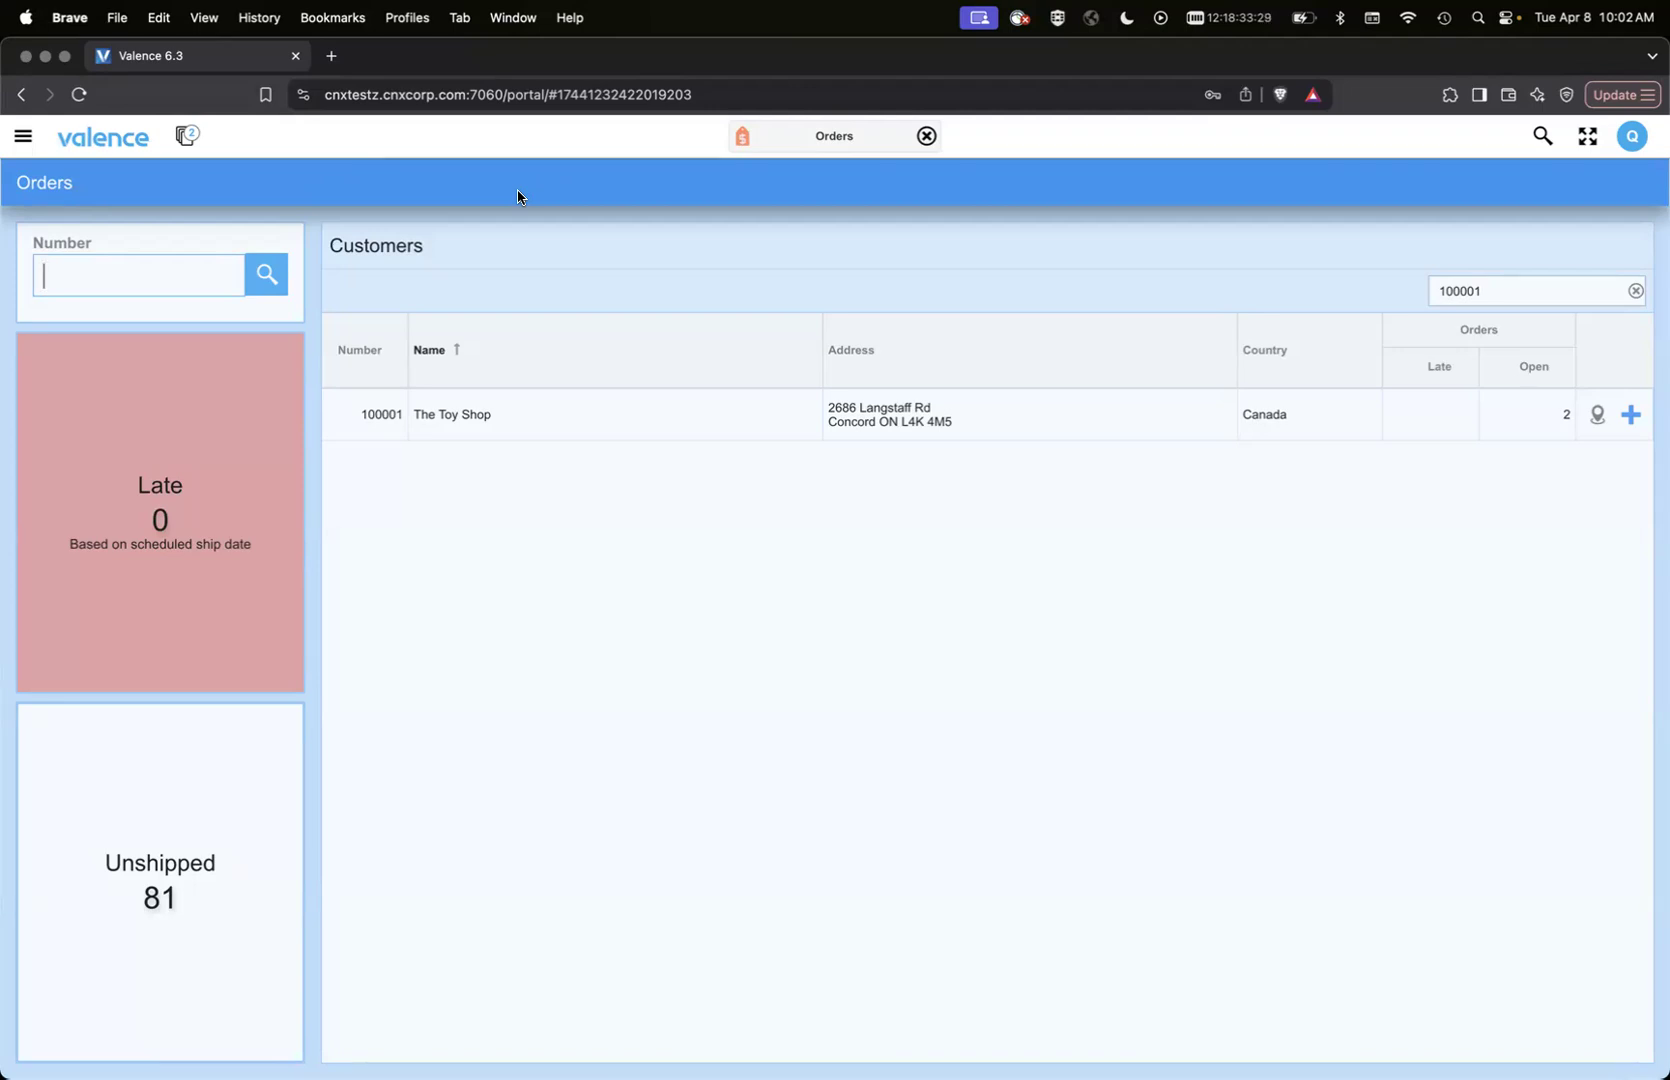
{"action": "left_click", "coordinate": [504, 429]}
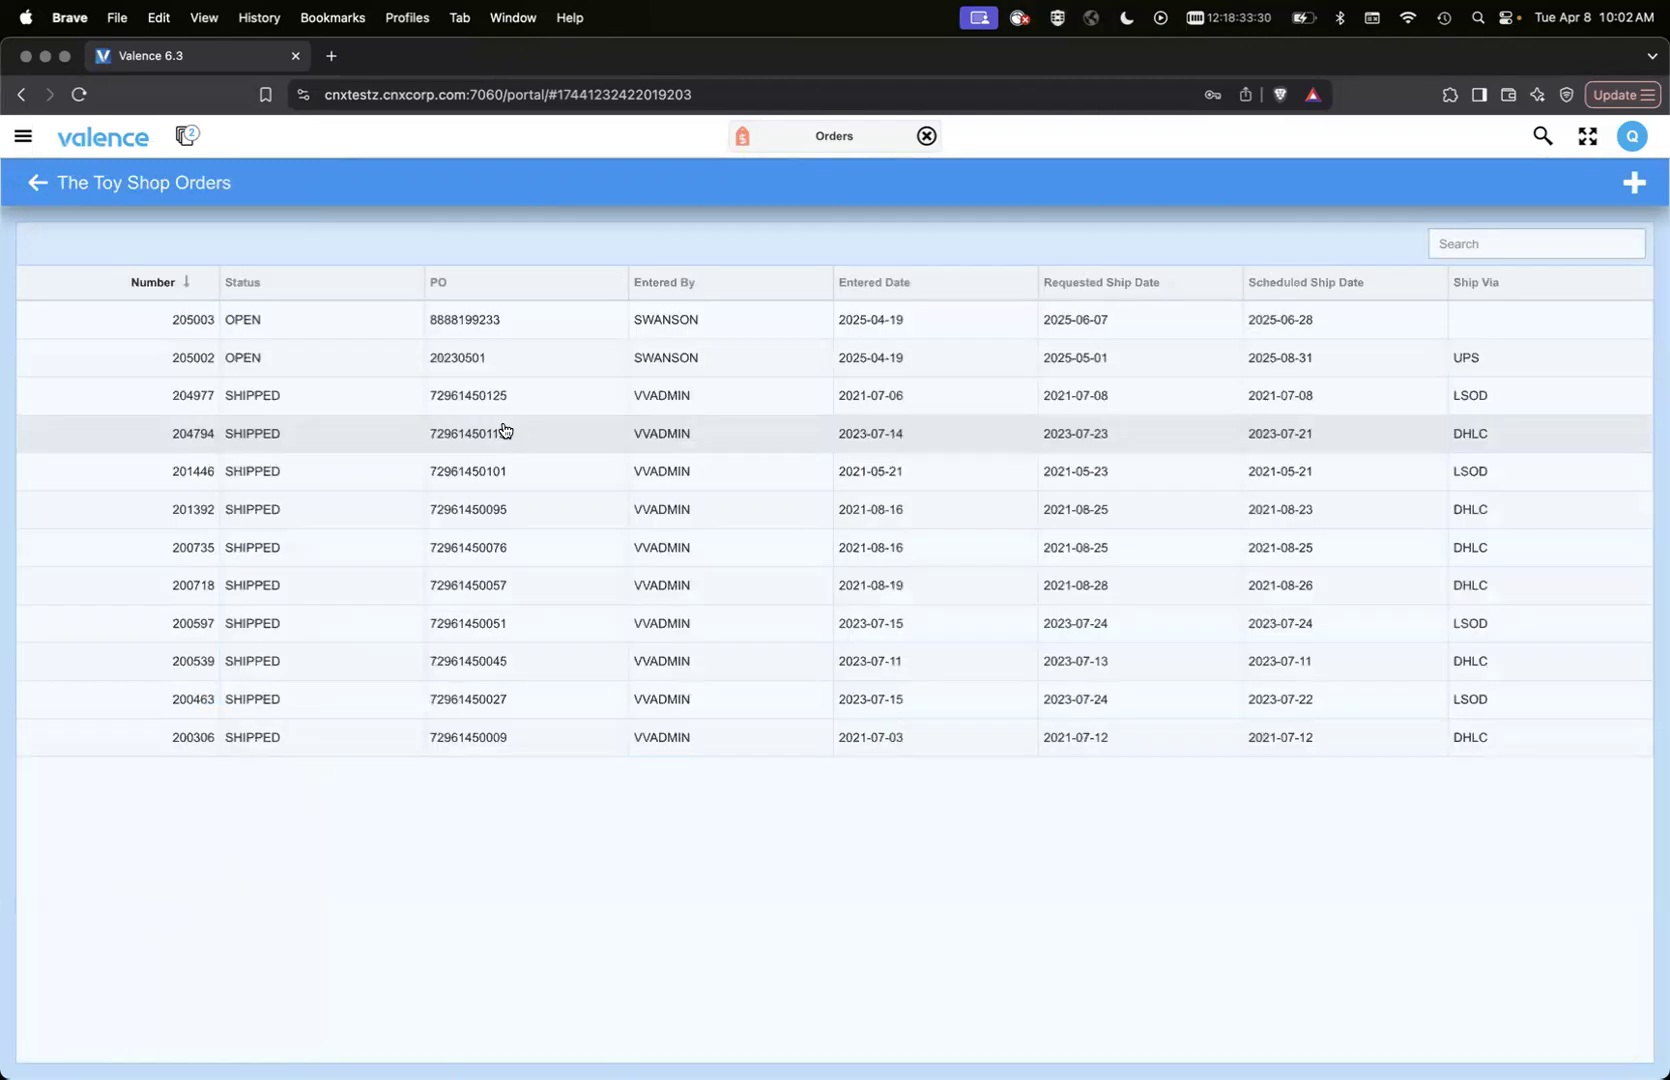
{"action": "left_click", "coordinate": [300, 325]}
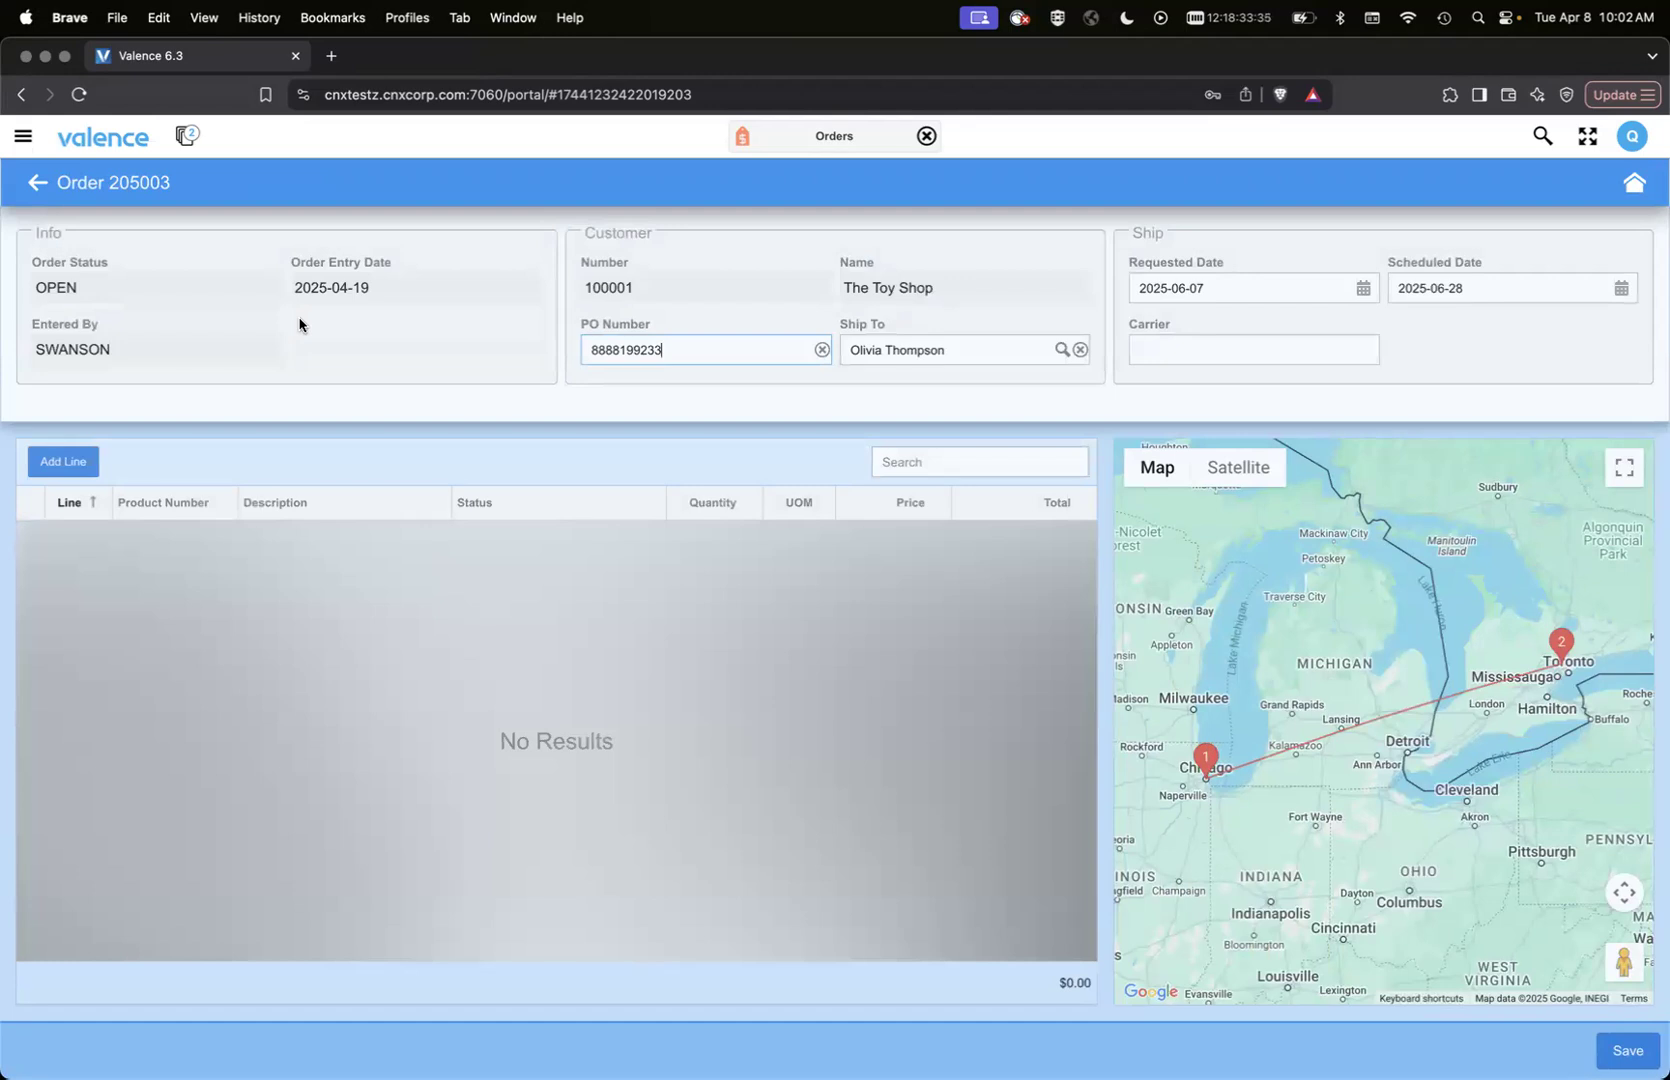
Try the order's Ship To lookup by picking ship-to number 2, and return to The Toy Shop's order list.
{"action": "left_click", "coordinate": [1061, 349]}
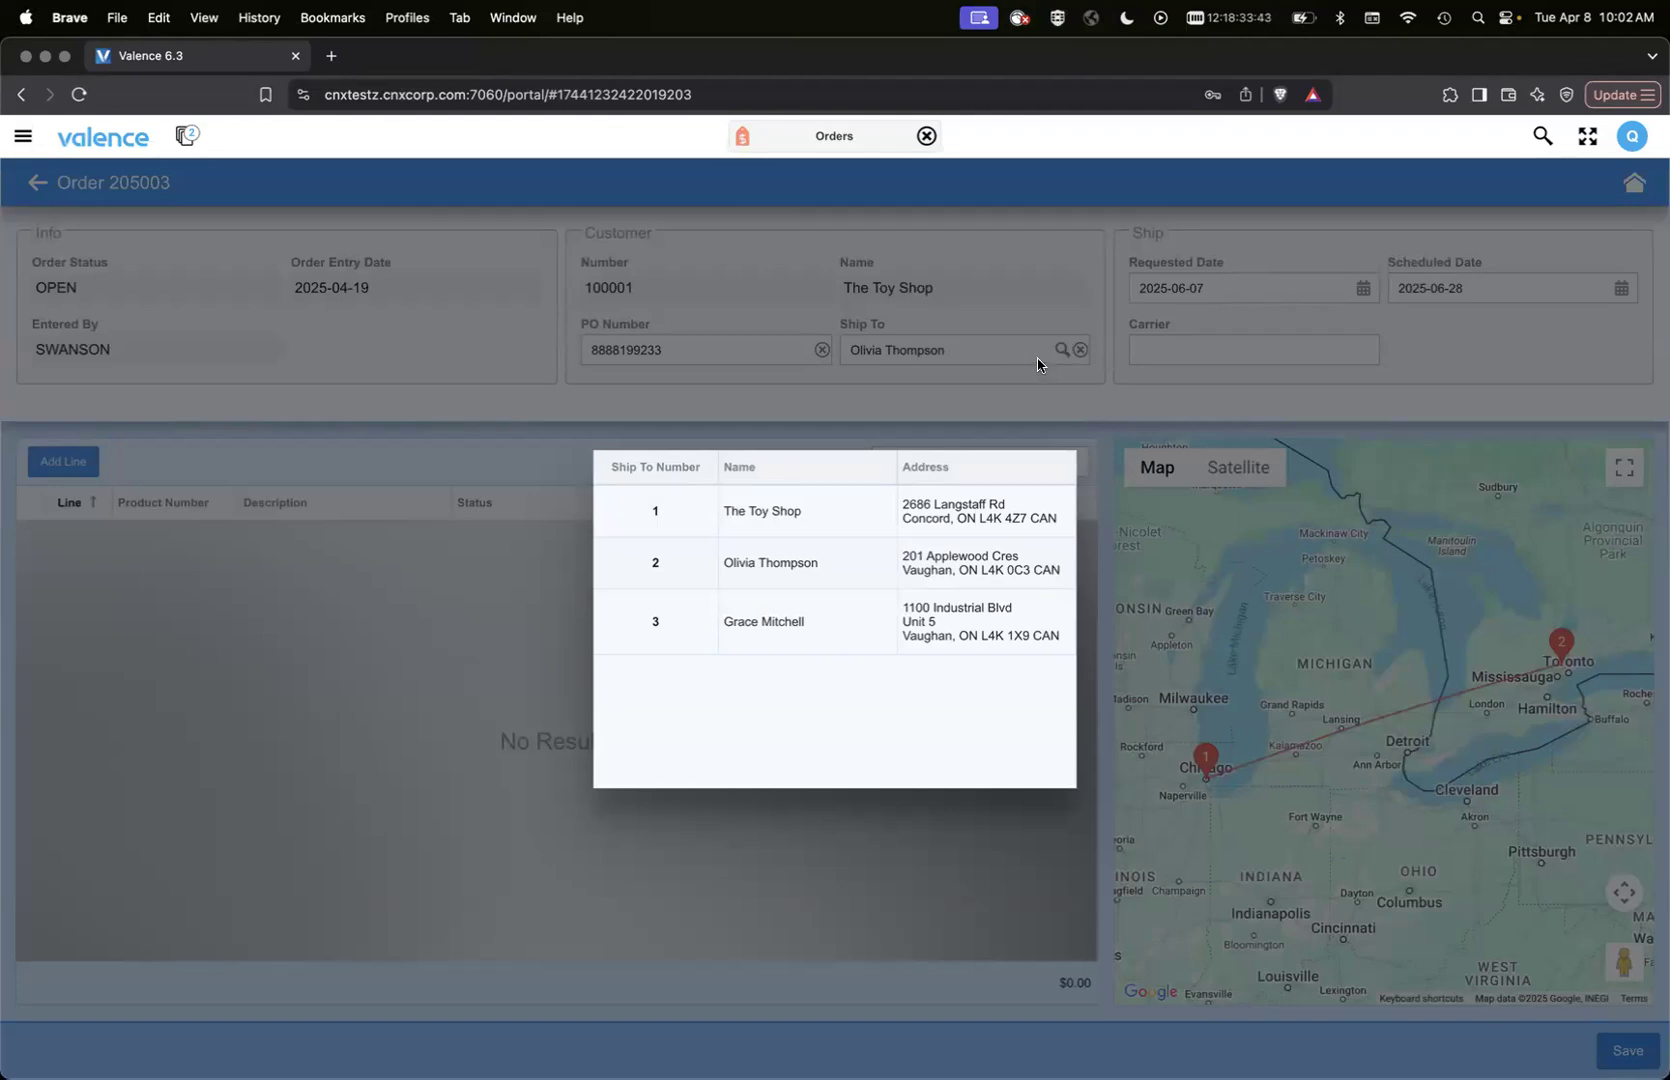
{"action": "left_click", "coordinate": [668, 562]}
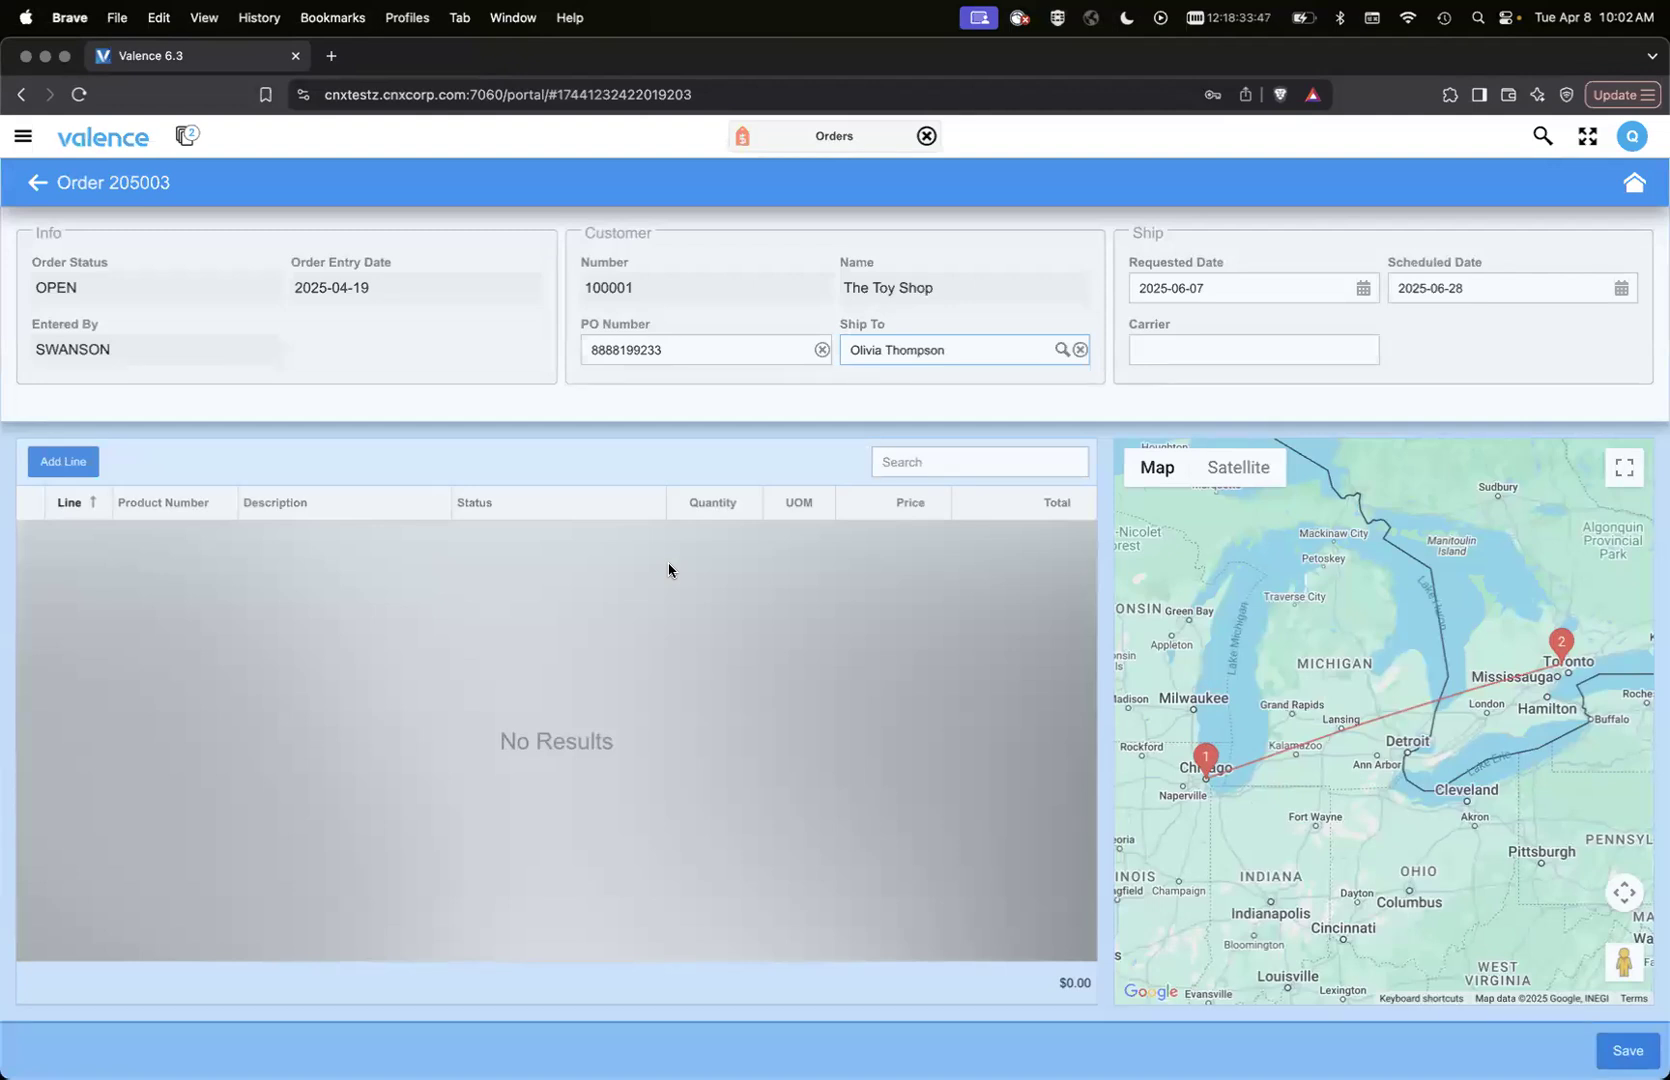
{"action": "left_click", "coordinate": [37, 182]}
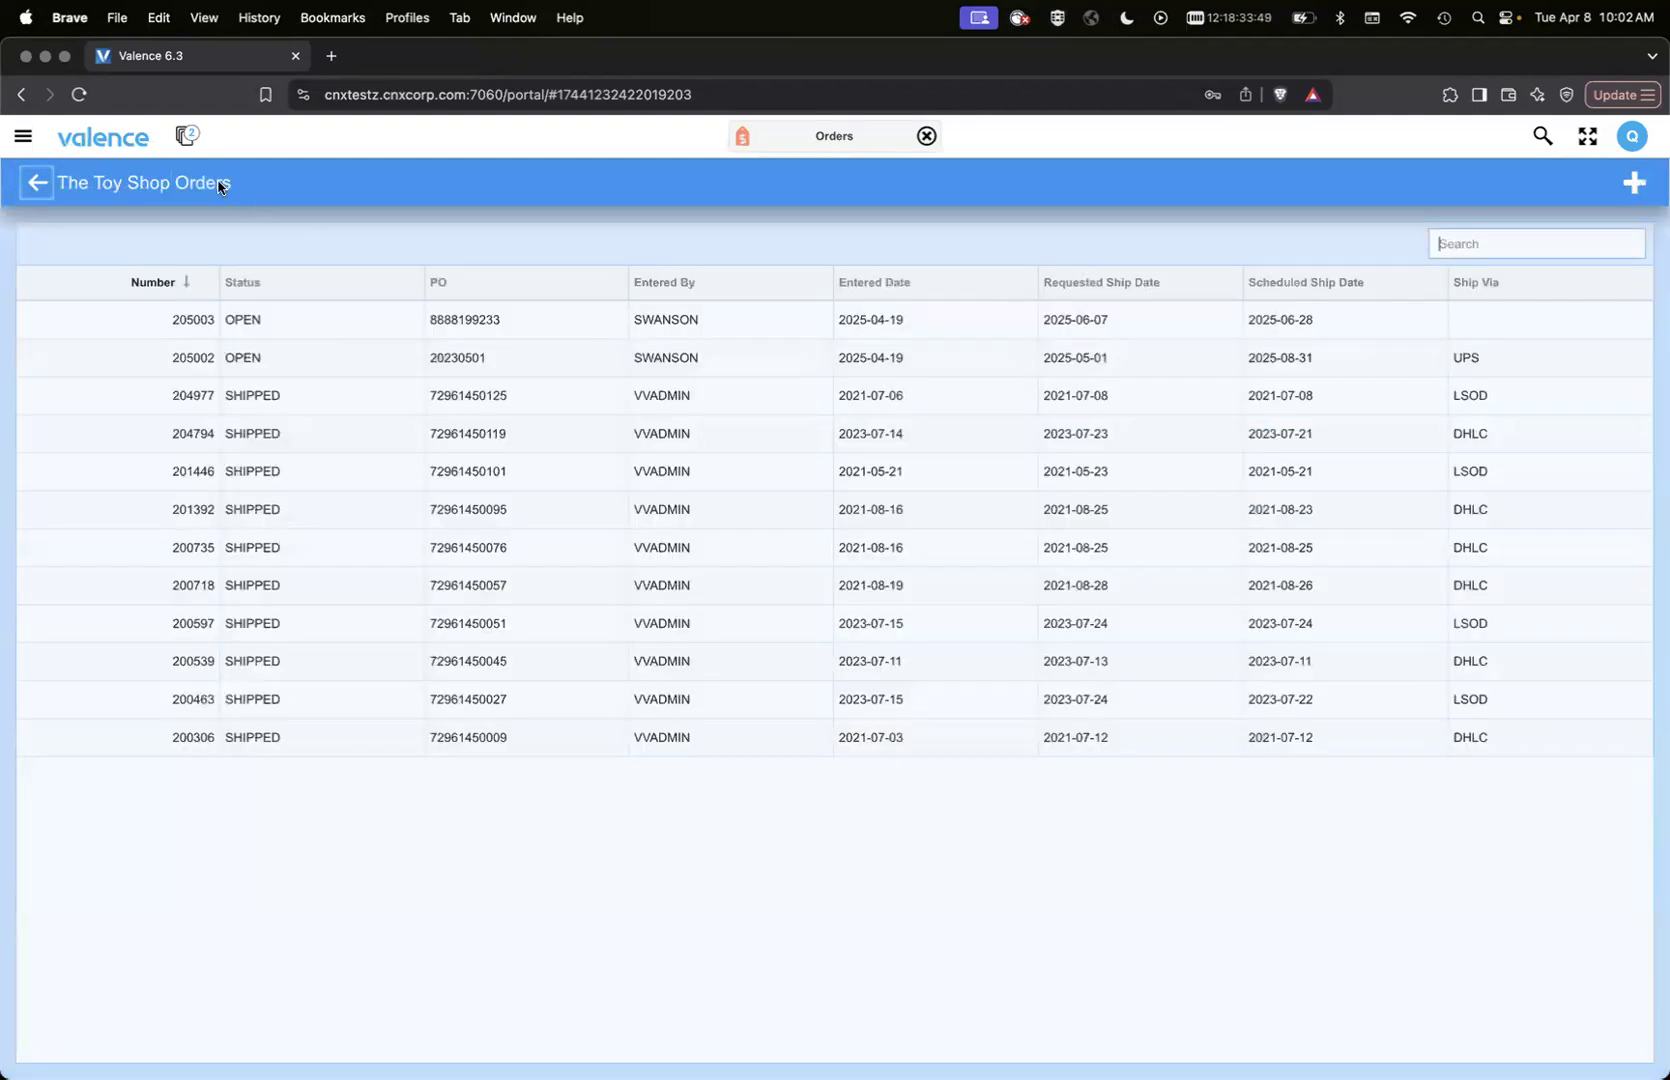
Switch to Nitro App Builder and open the Order Header Form widget under Orders *NEW for editing.
{"action": "left_click", "coordinate": [185, 136]}
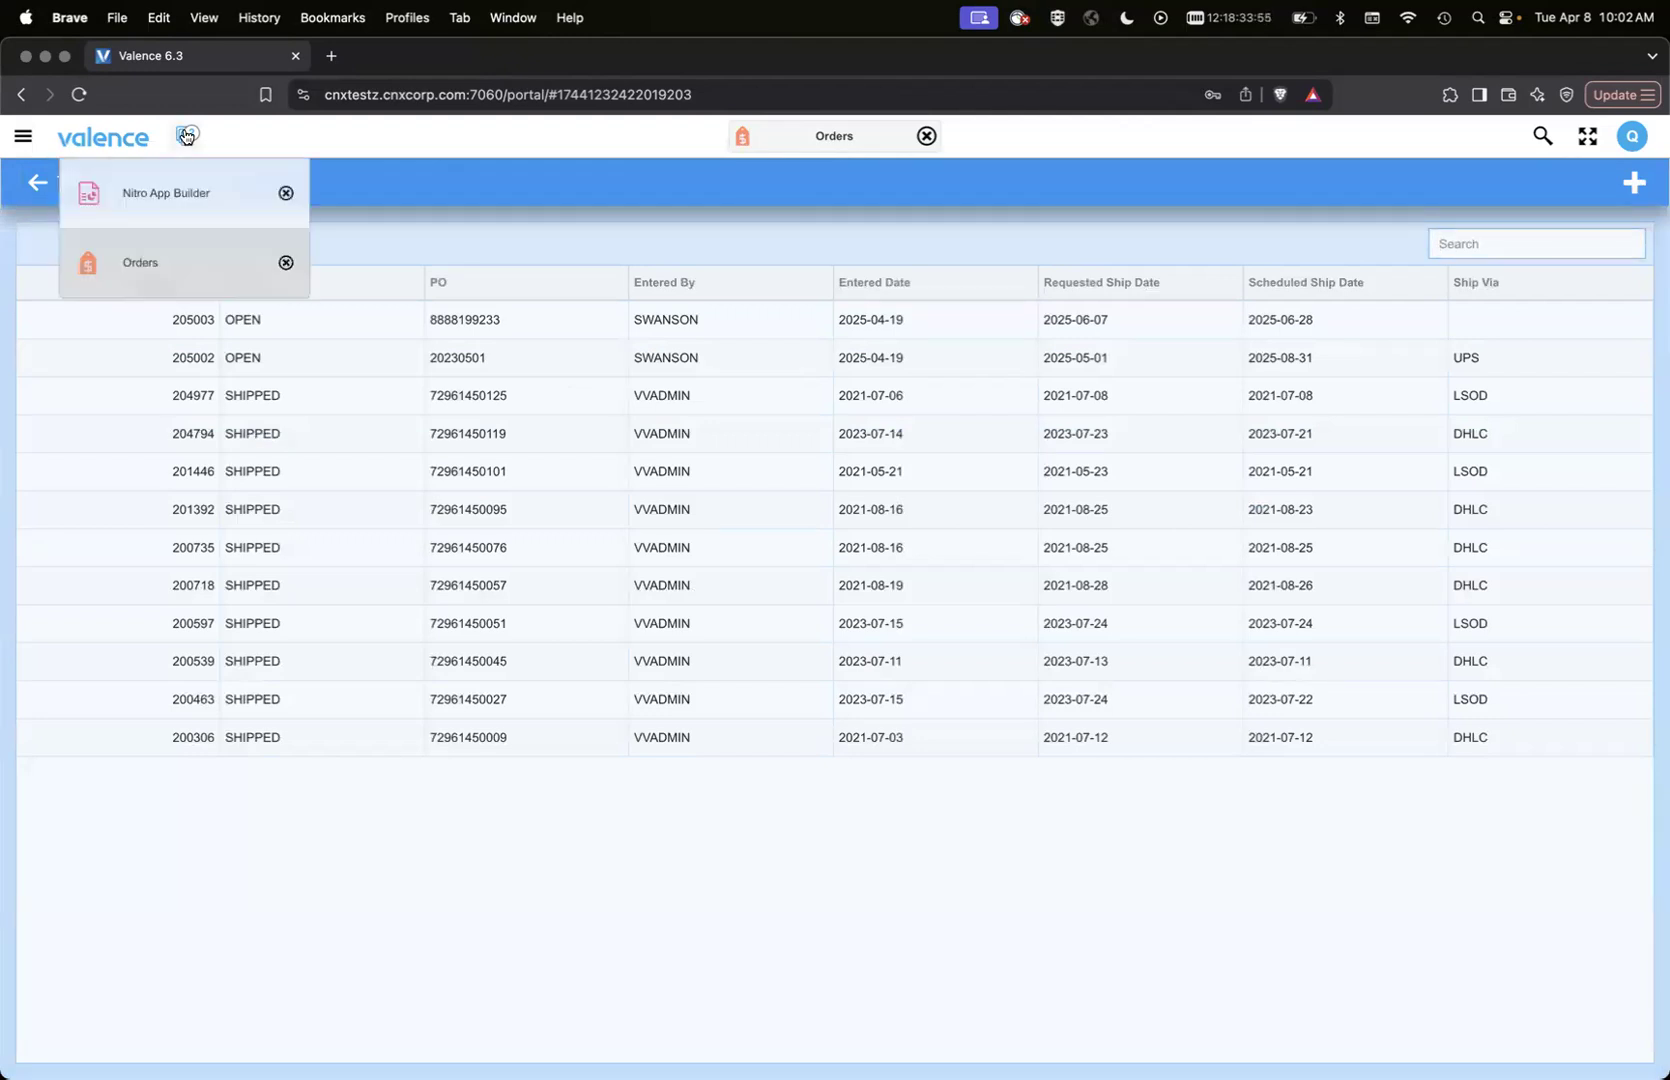
{"action": "left_click", "coordinate": [168, 192]}
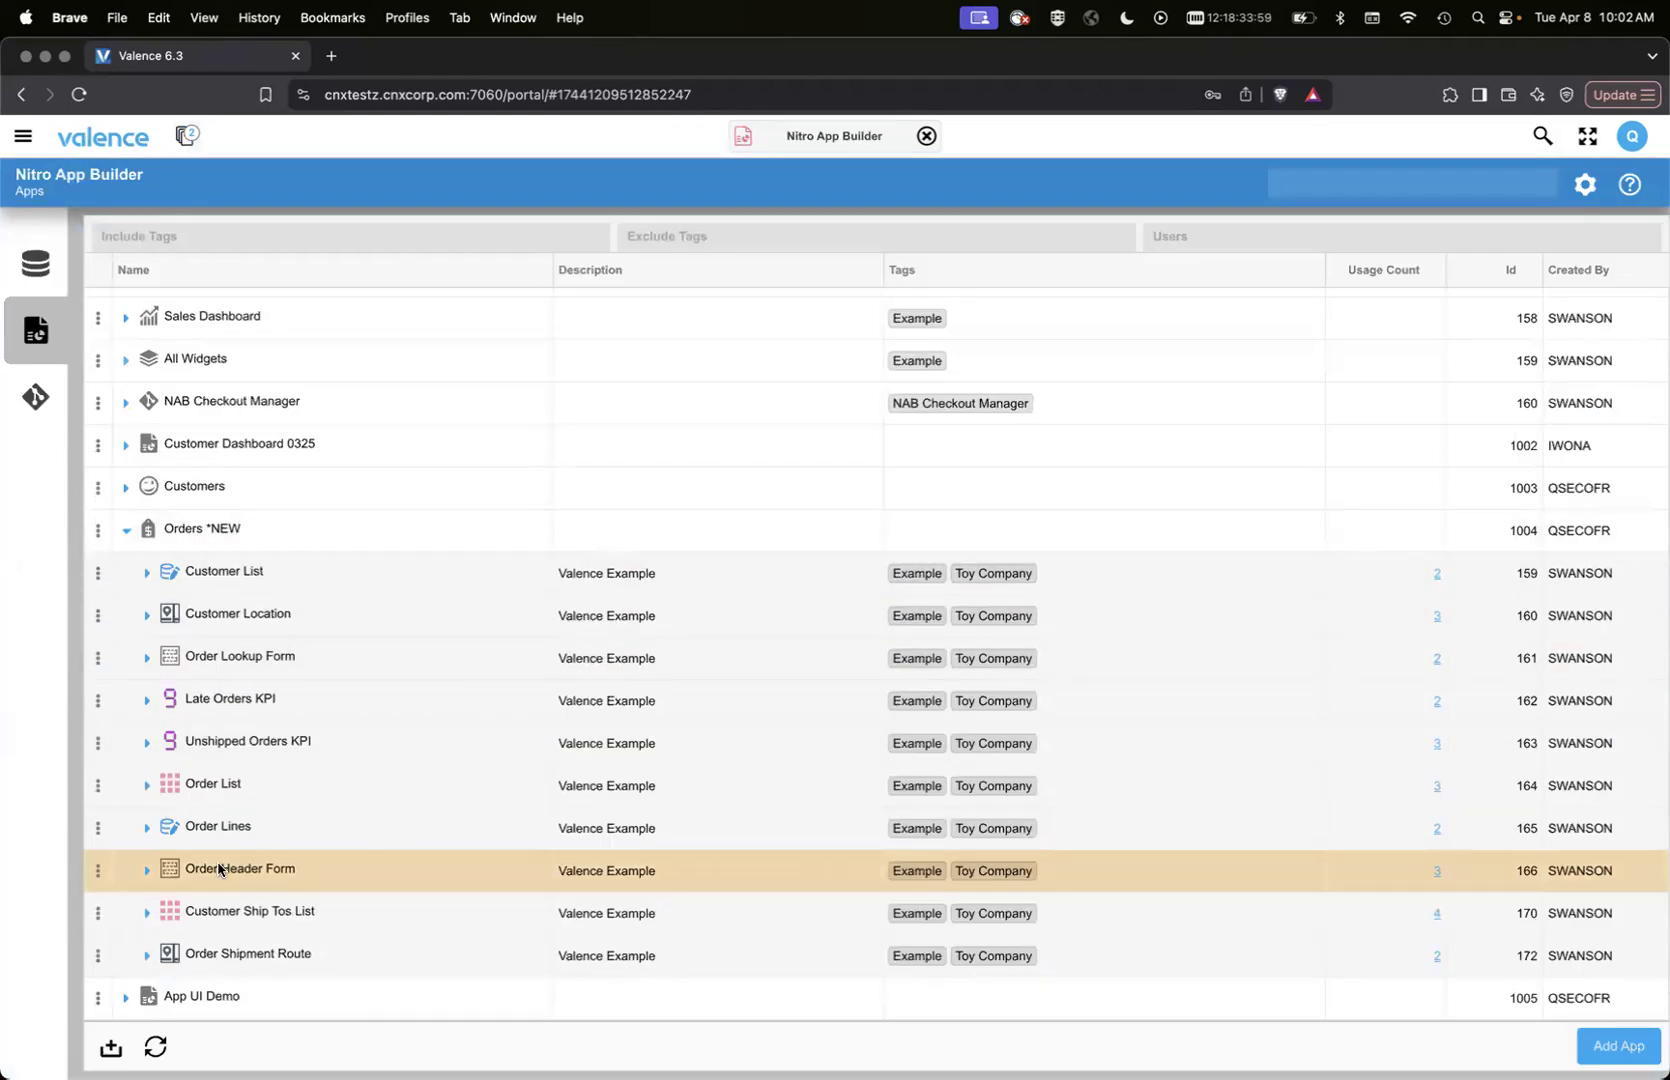
{"action": "left_click", "coordinate": [186, 136]}
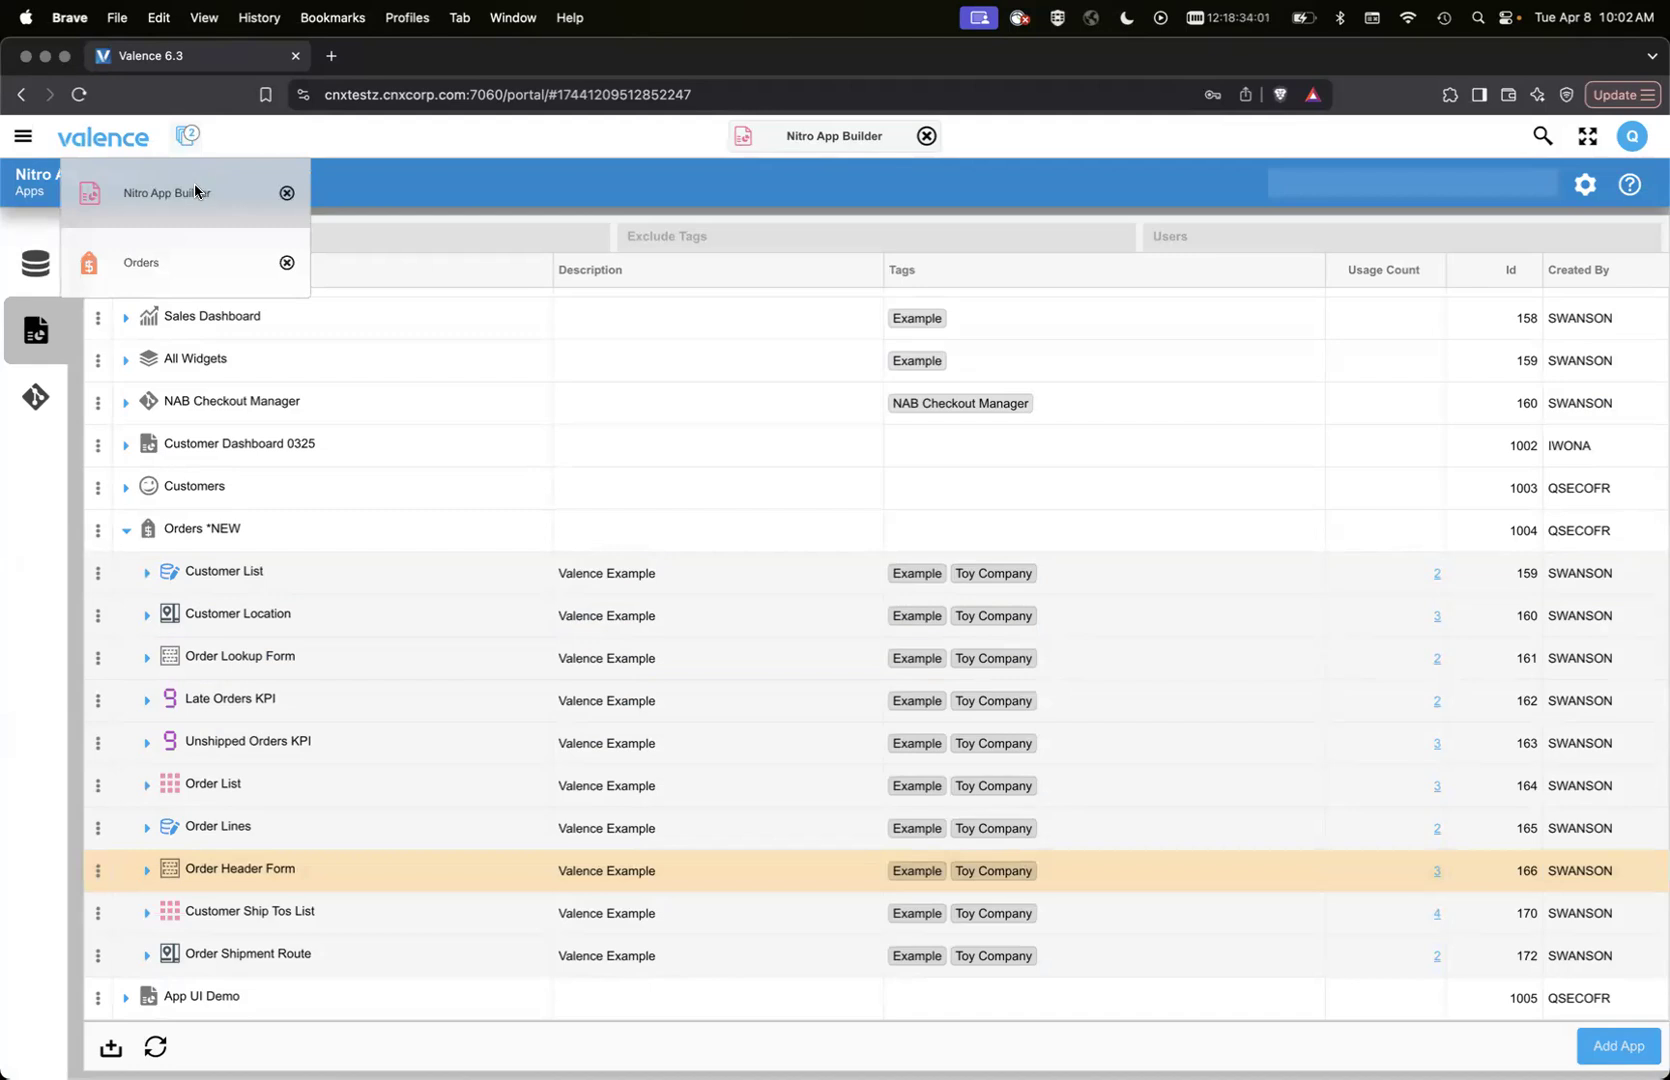
{"action": "left_click", "coordinate": [160, 262]}
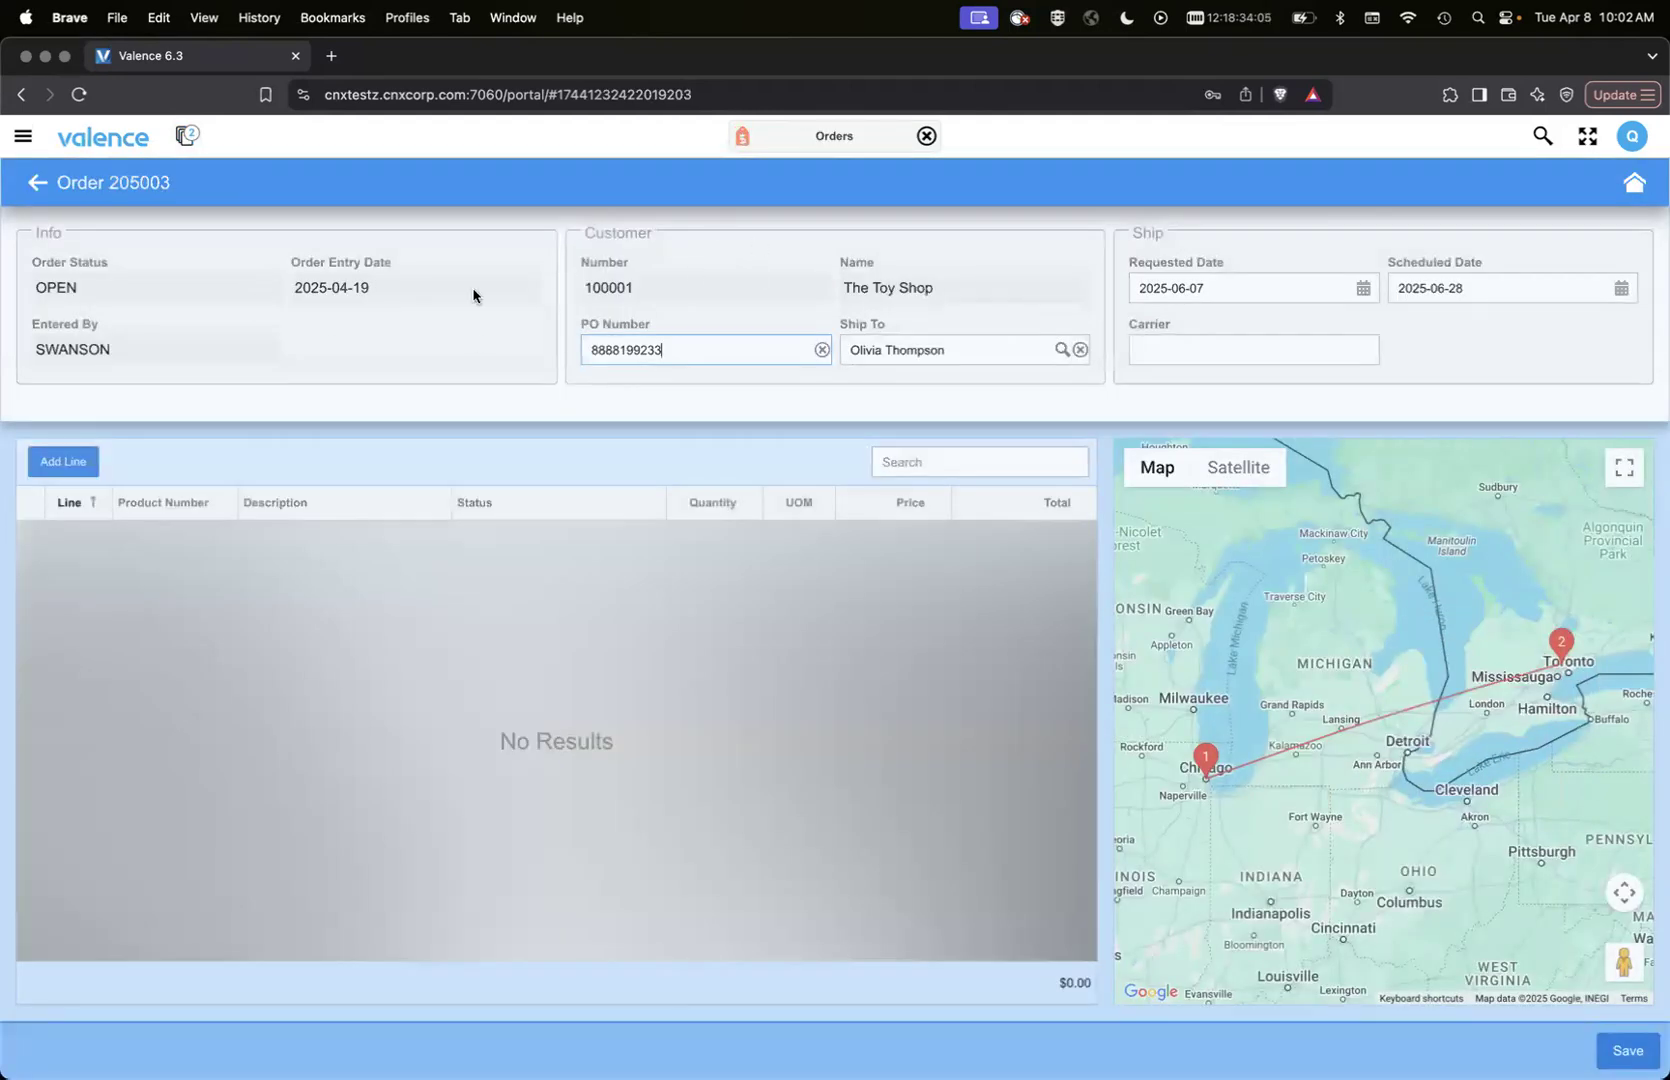
{"action": "left_click", "coordinate": [186, 136]}
{"action": "left_click", "coordinate": [190, 192]}
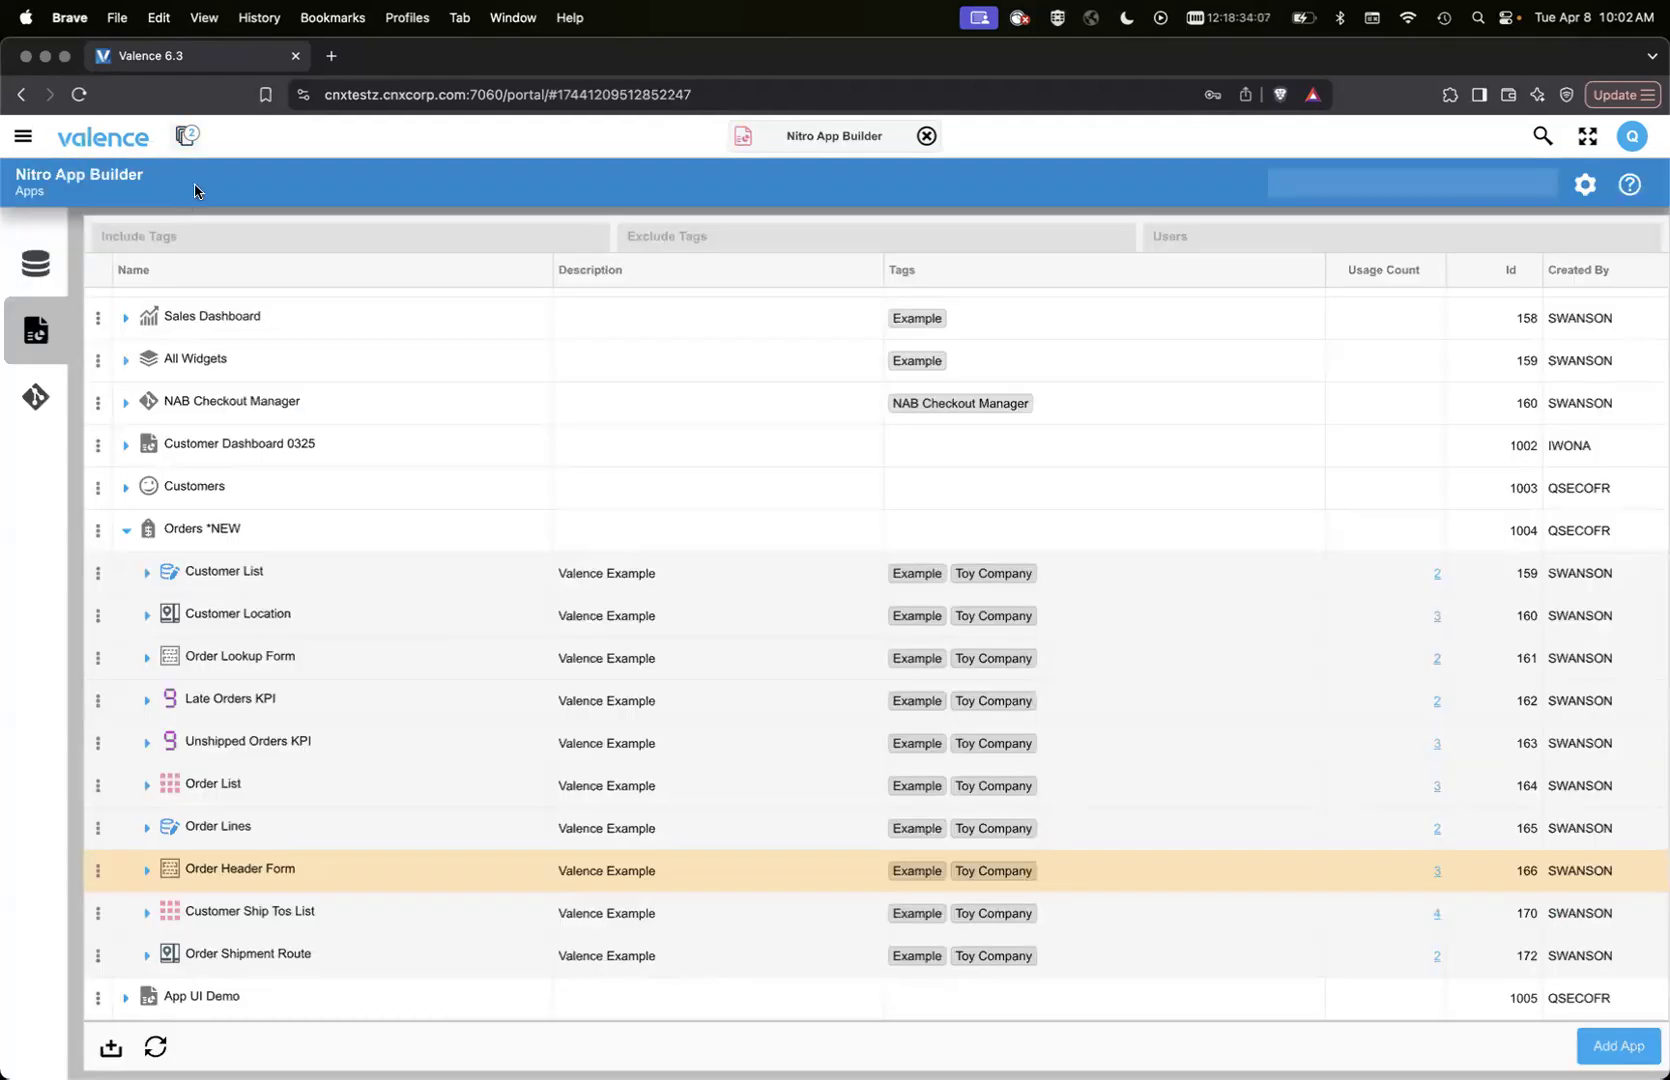
{"action": "double_click", "coordinate": [260, 872]}
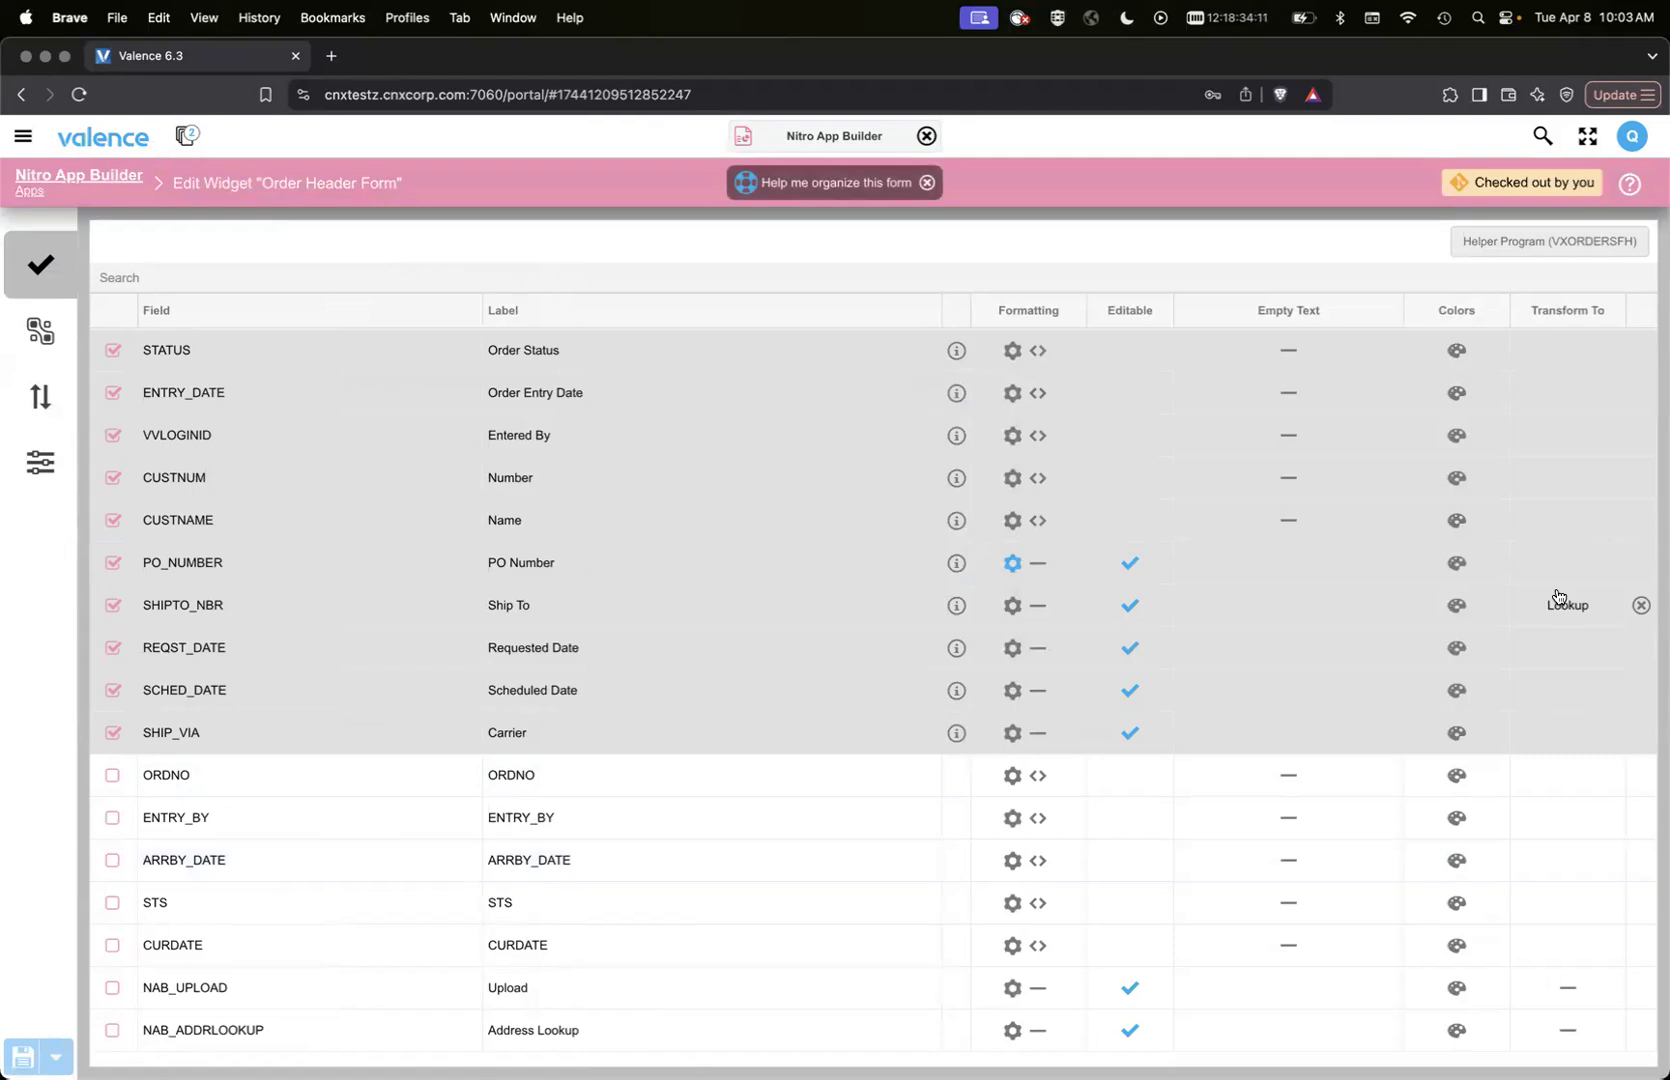
{"action": "left_click", "coordinate": [1641, 605]}
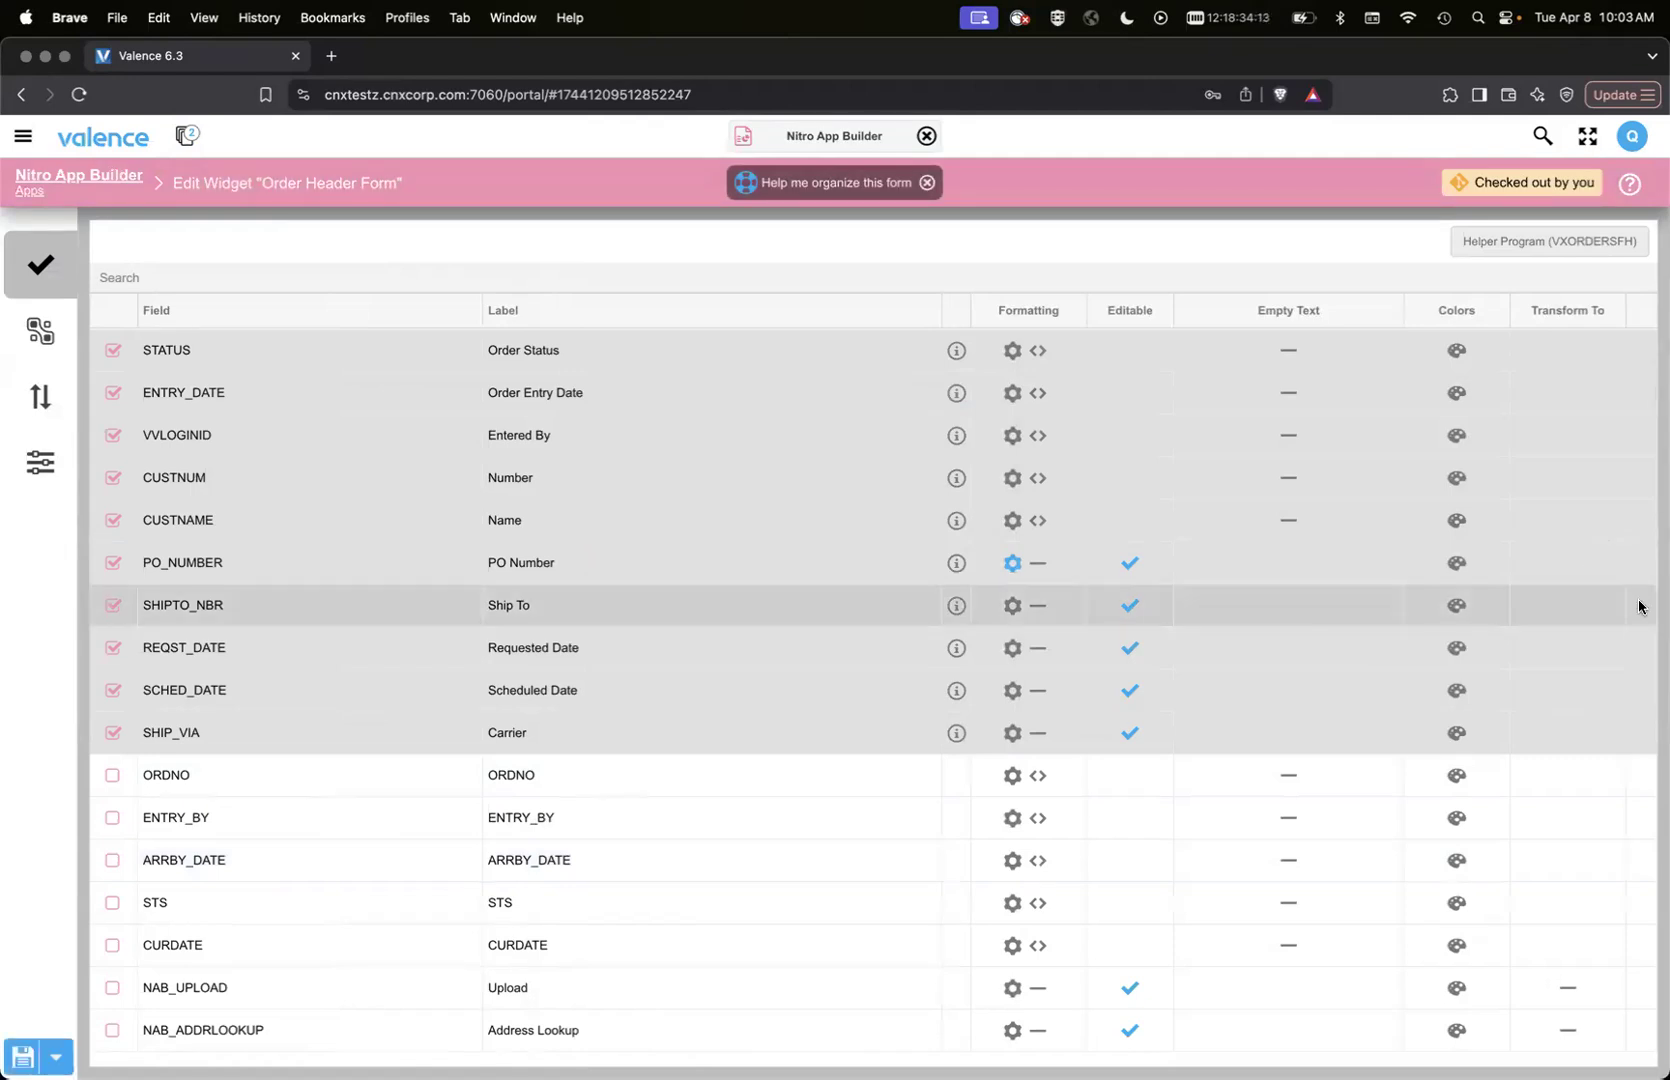
{"action": "left_click", "coordinate": [88, 176]}
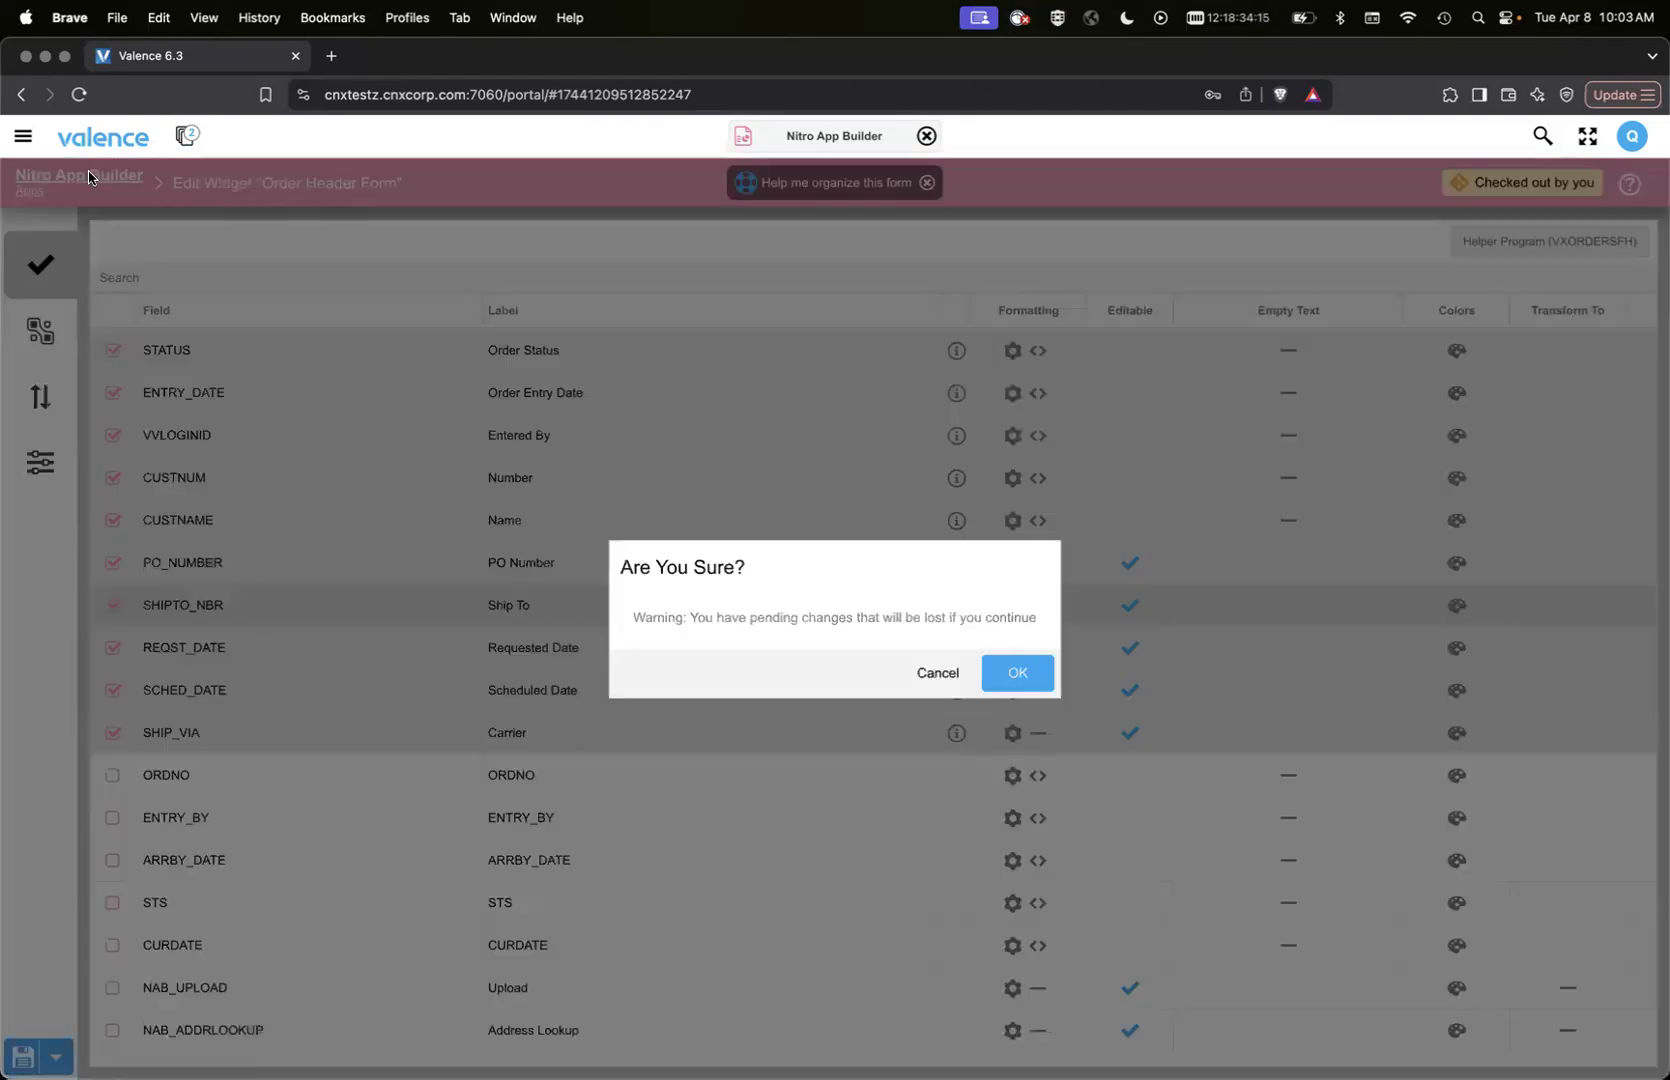
{"action": "left_click", "coordinate": [1017, 673]}
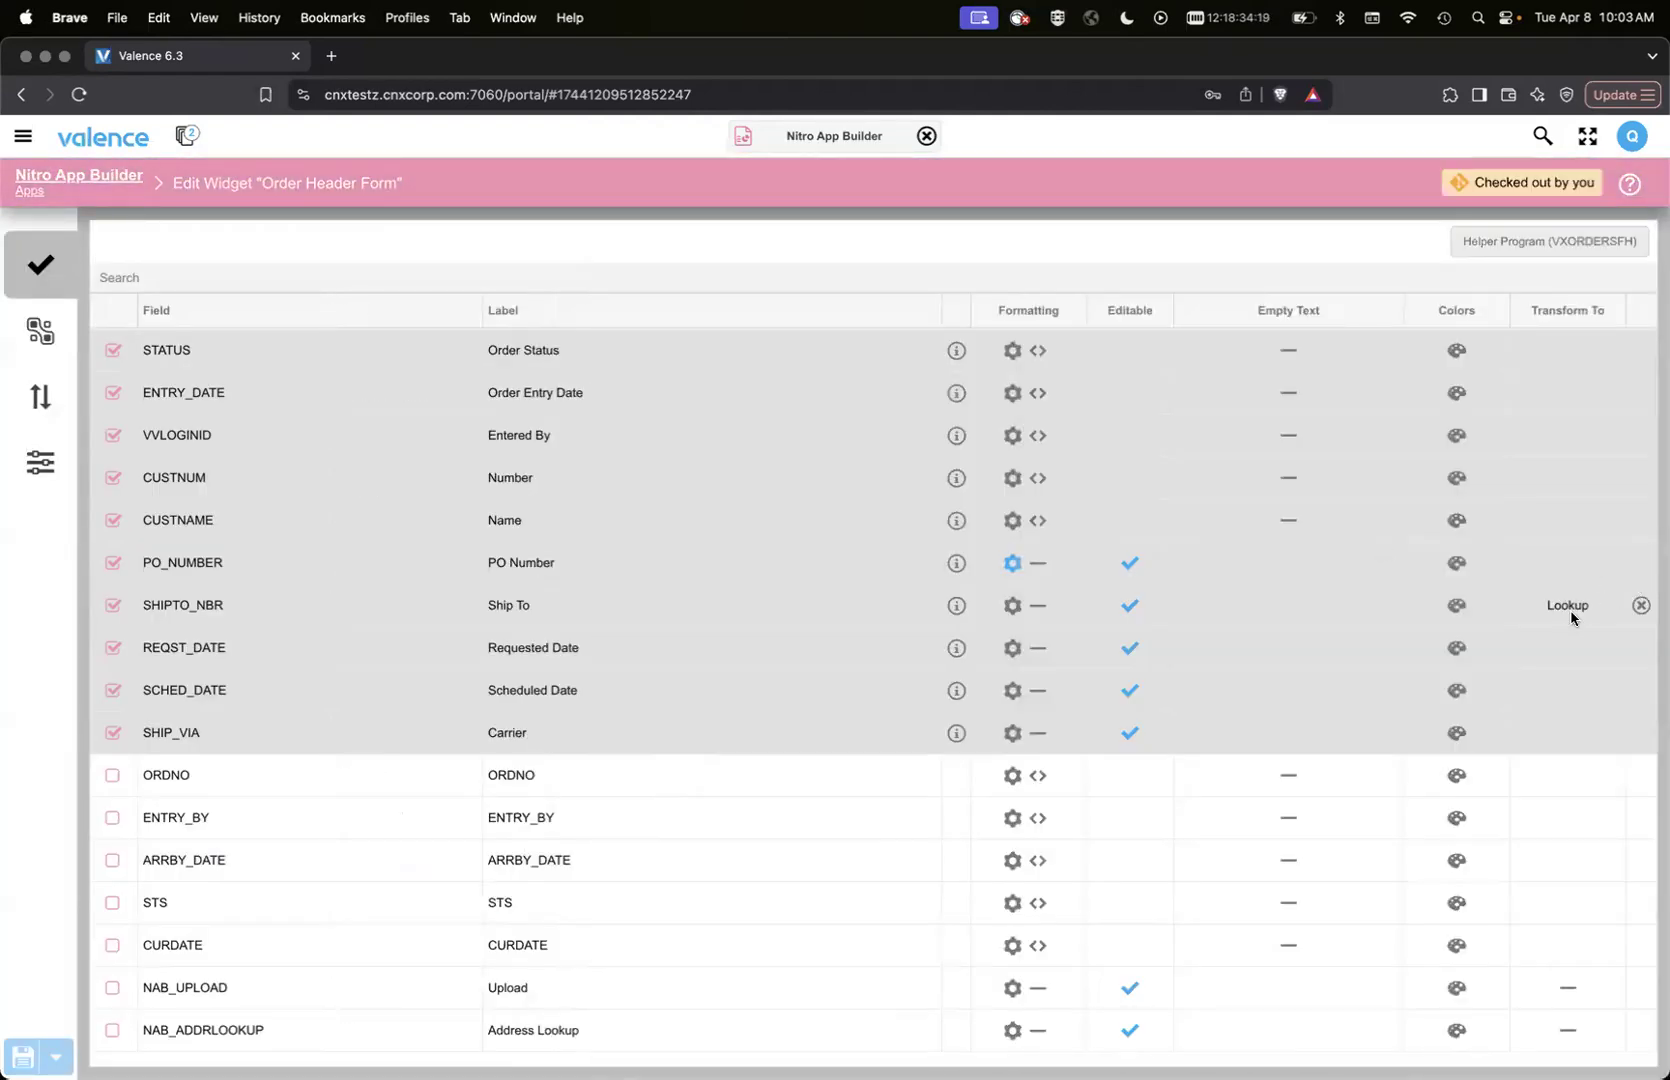
Copy the grid name from the SHIPTO_NBR field's Lookup settings and close them without saving.
{"action": "left_click", "coordinate": [1570, 612]}
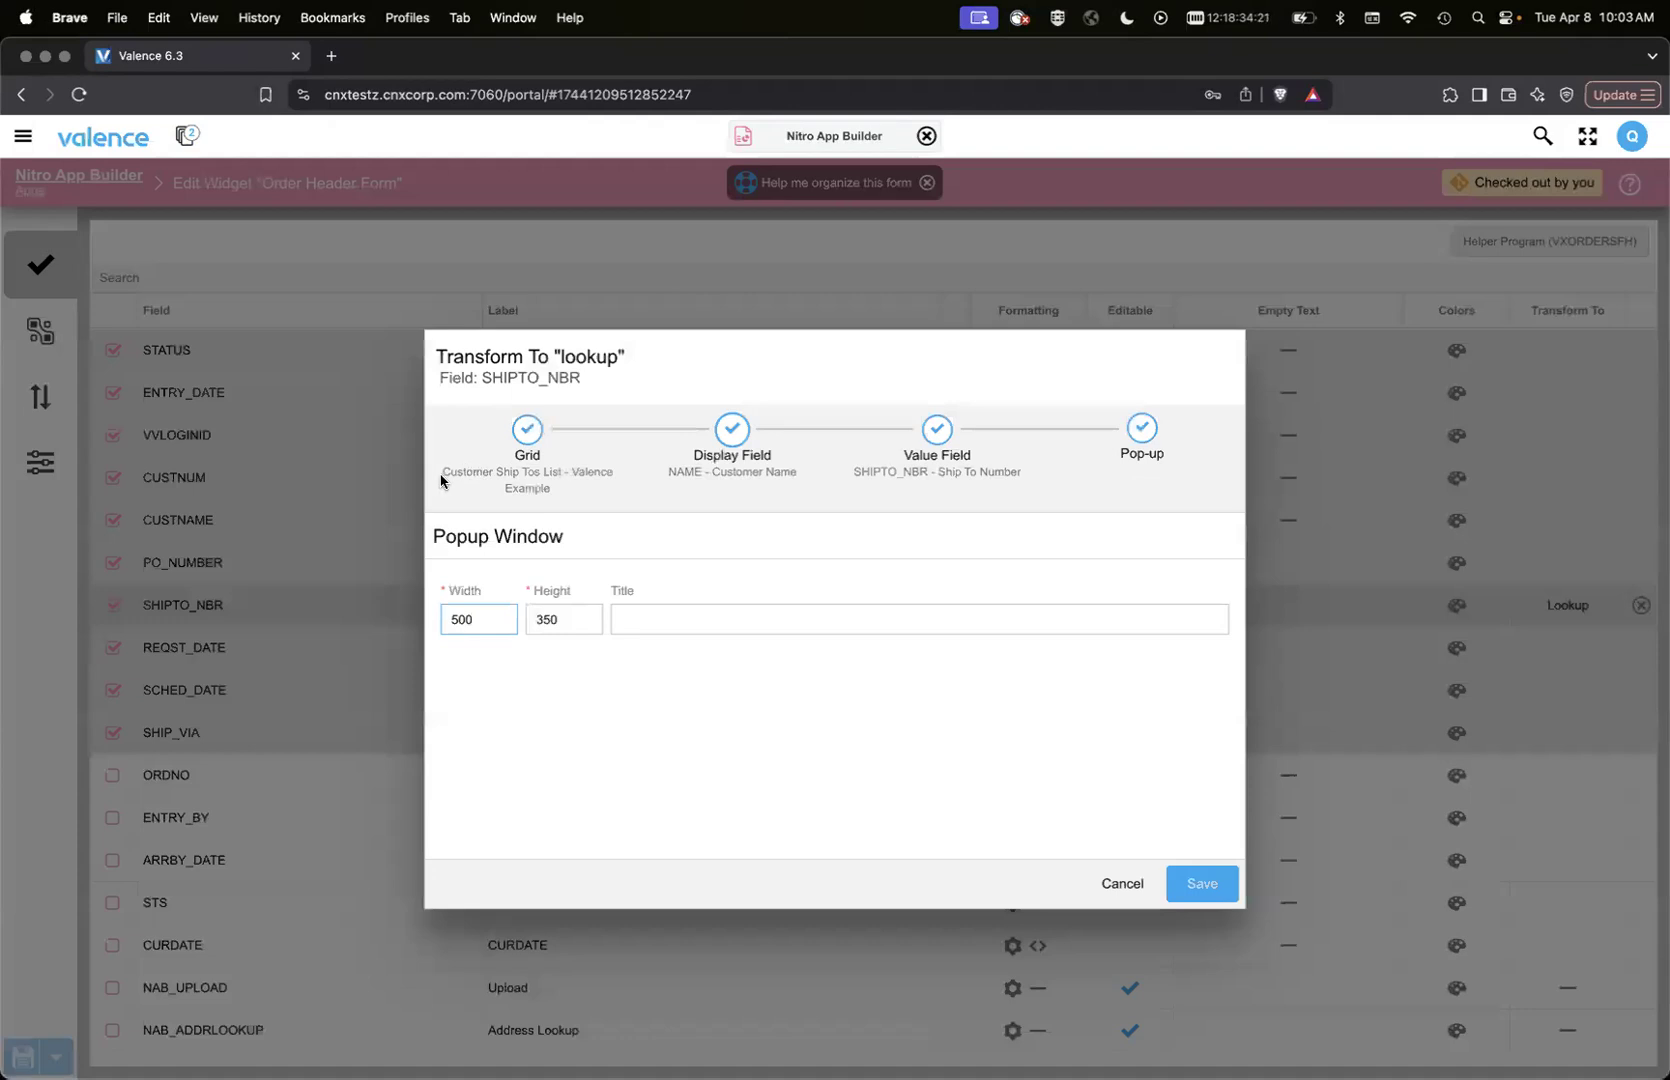
{"action": "left_click_drag", "start_coordinate": [443, 475], "coordinate": [528, 470]}
{"action": "key", "text": "super+c"}
{"action": "left_click", "coordinate": [1120, 883]}
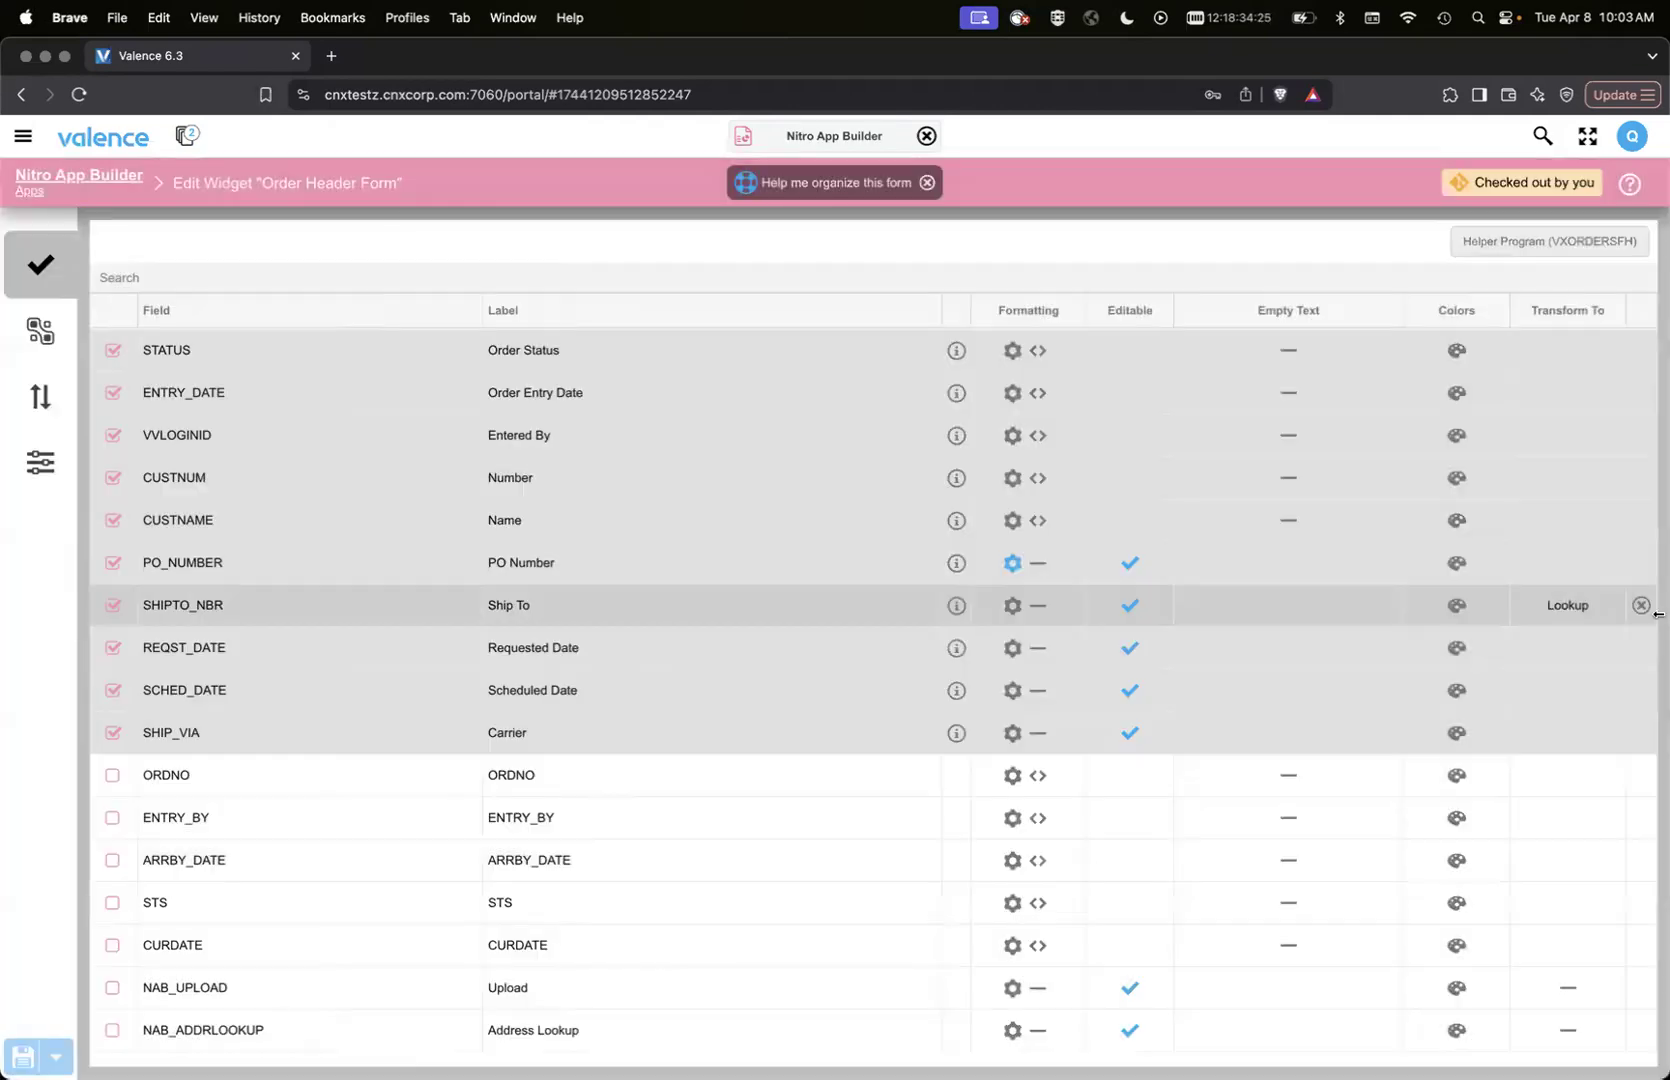
Remove the Lookup transformation from the SHIPTO_NBR field and start transforming it to a Dropdown Grid.
{"action": "left_click", "coordinate": [1641, 607]}
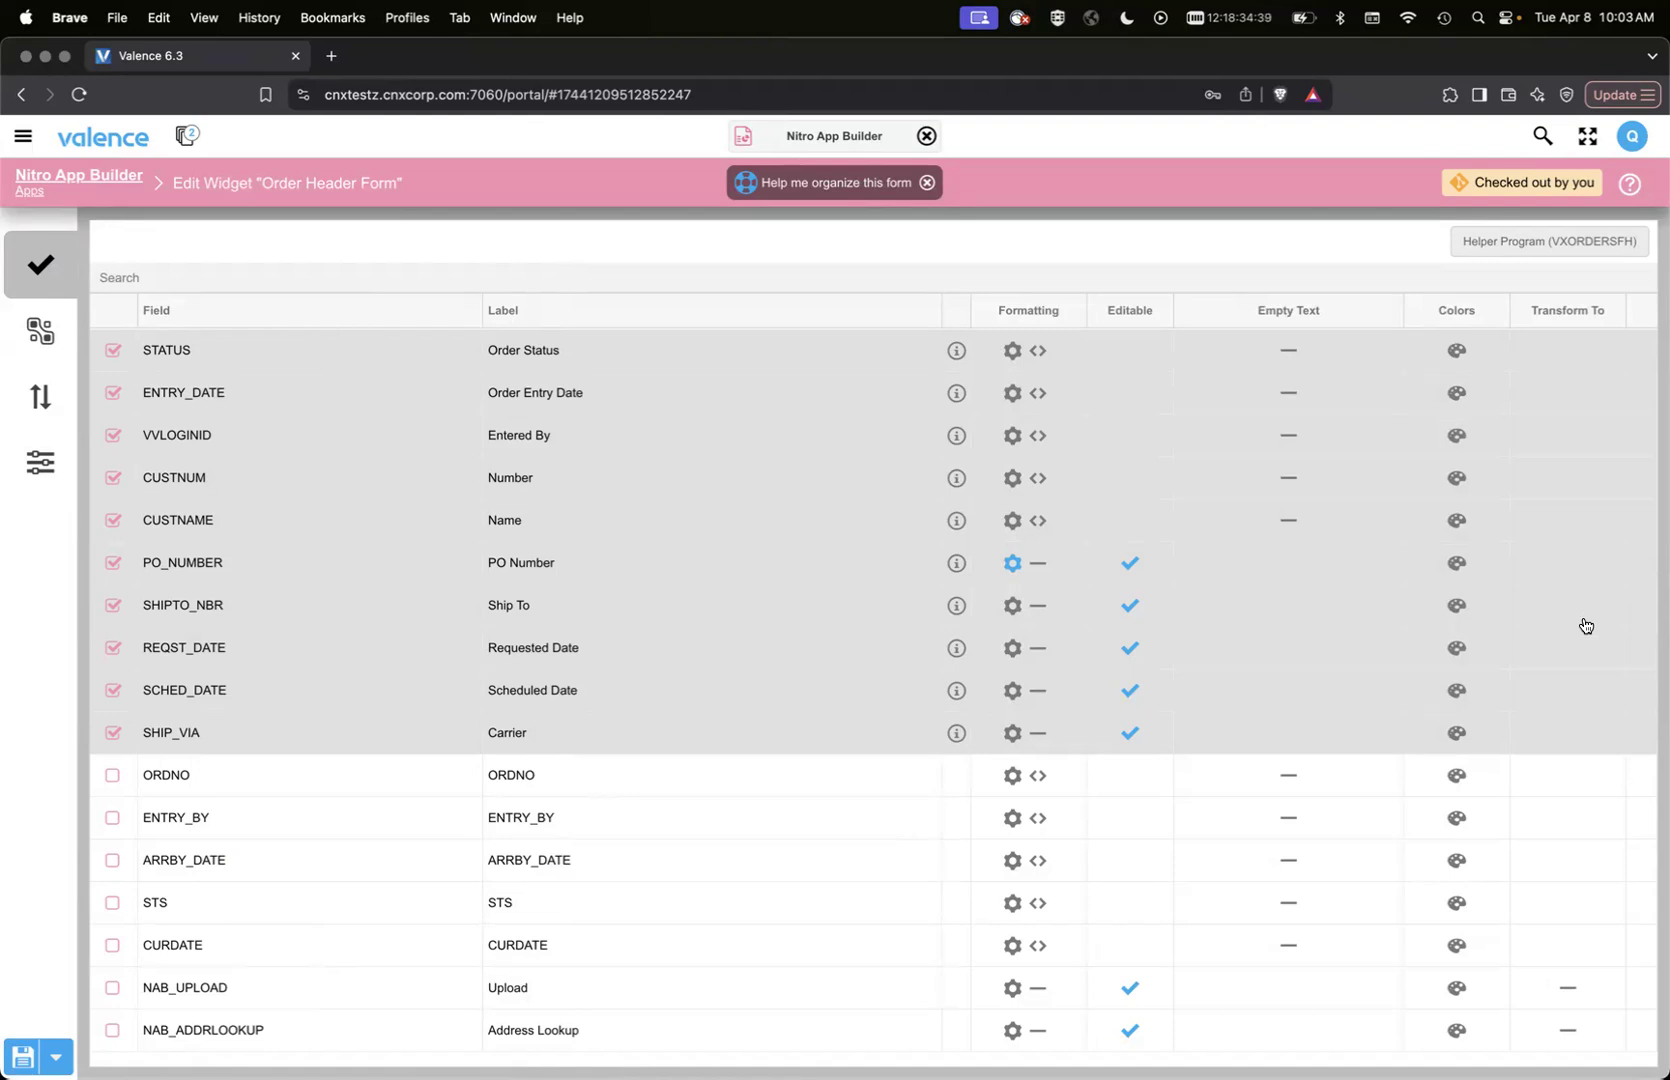
{"action": "left_click", "coordinate": [1585, 625]}
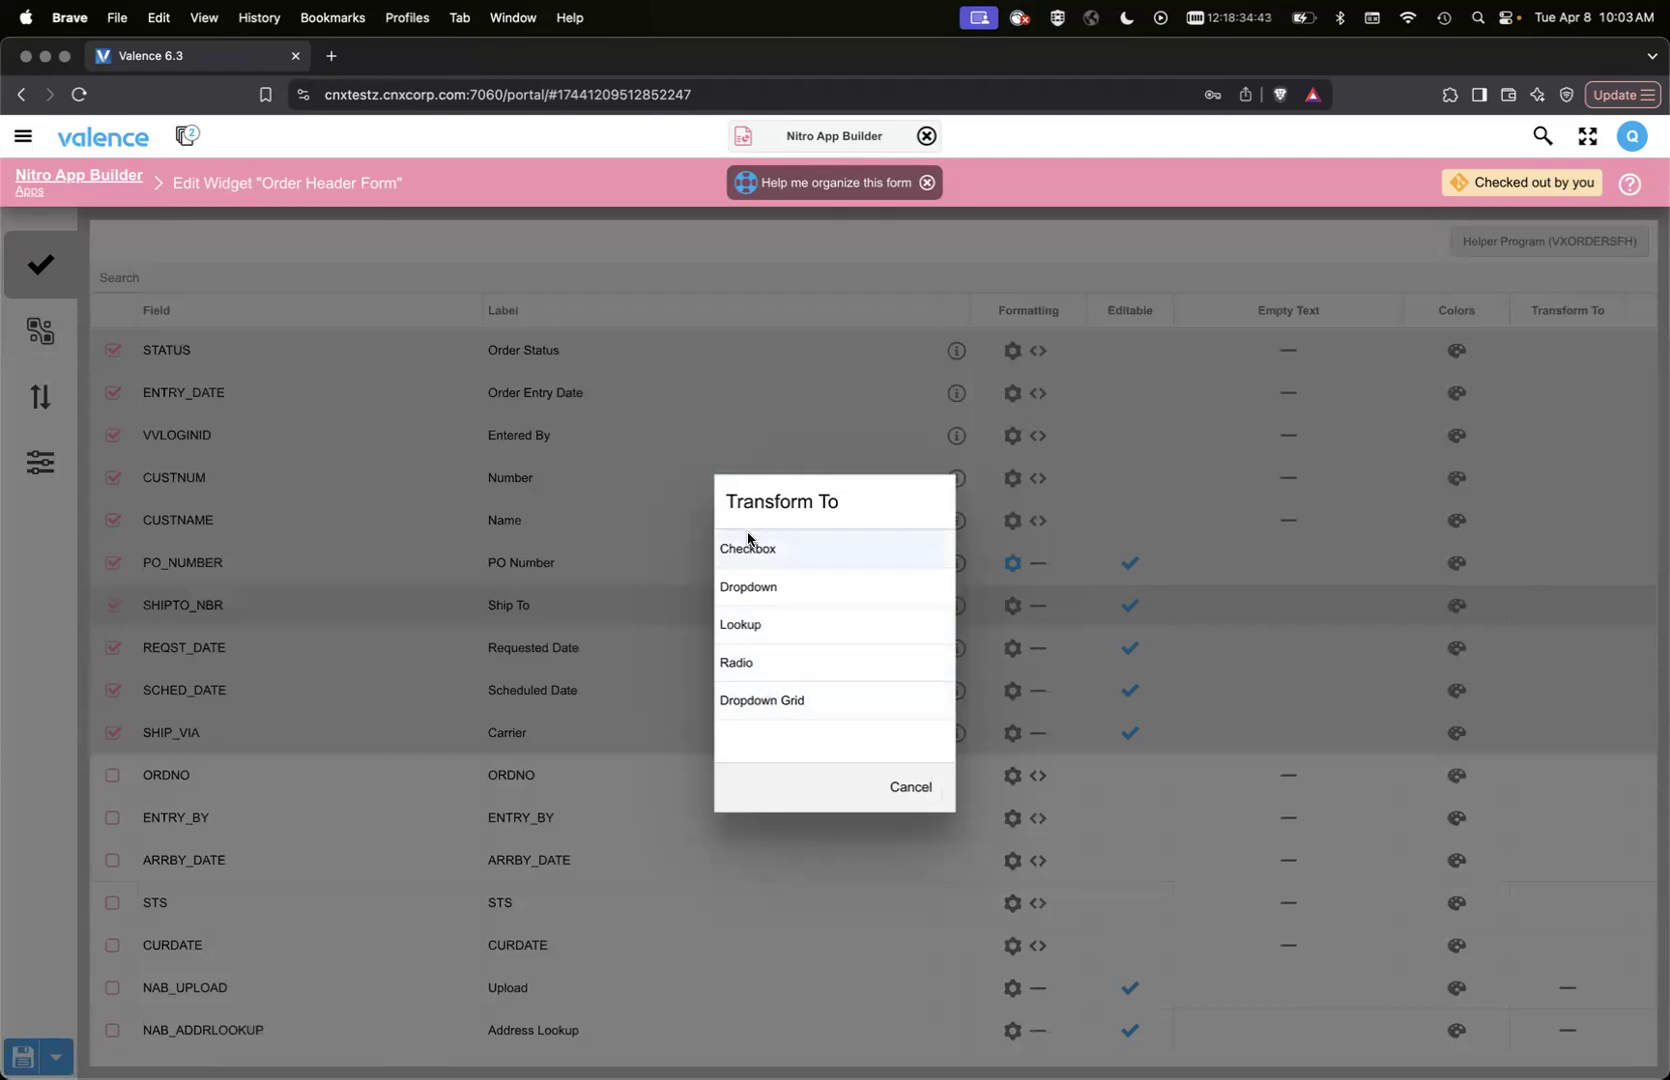
{"action": "left_click", "coordinate": [741, 701]}
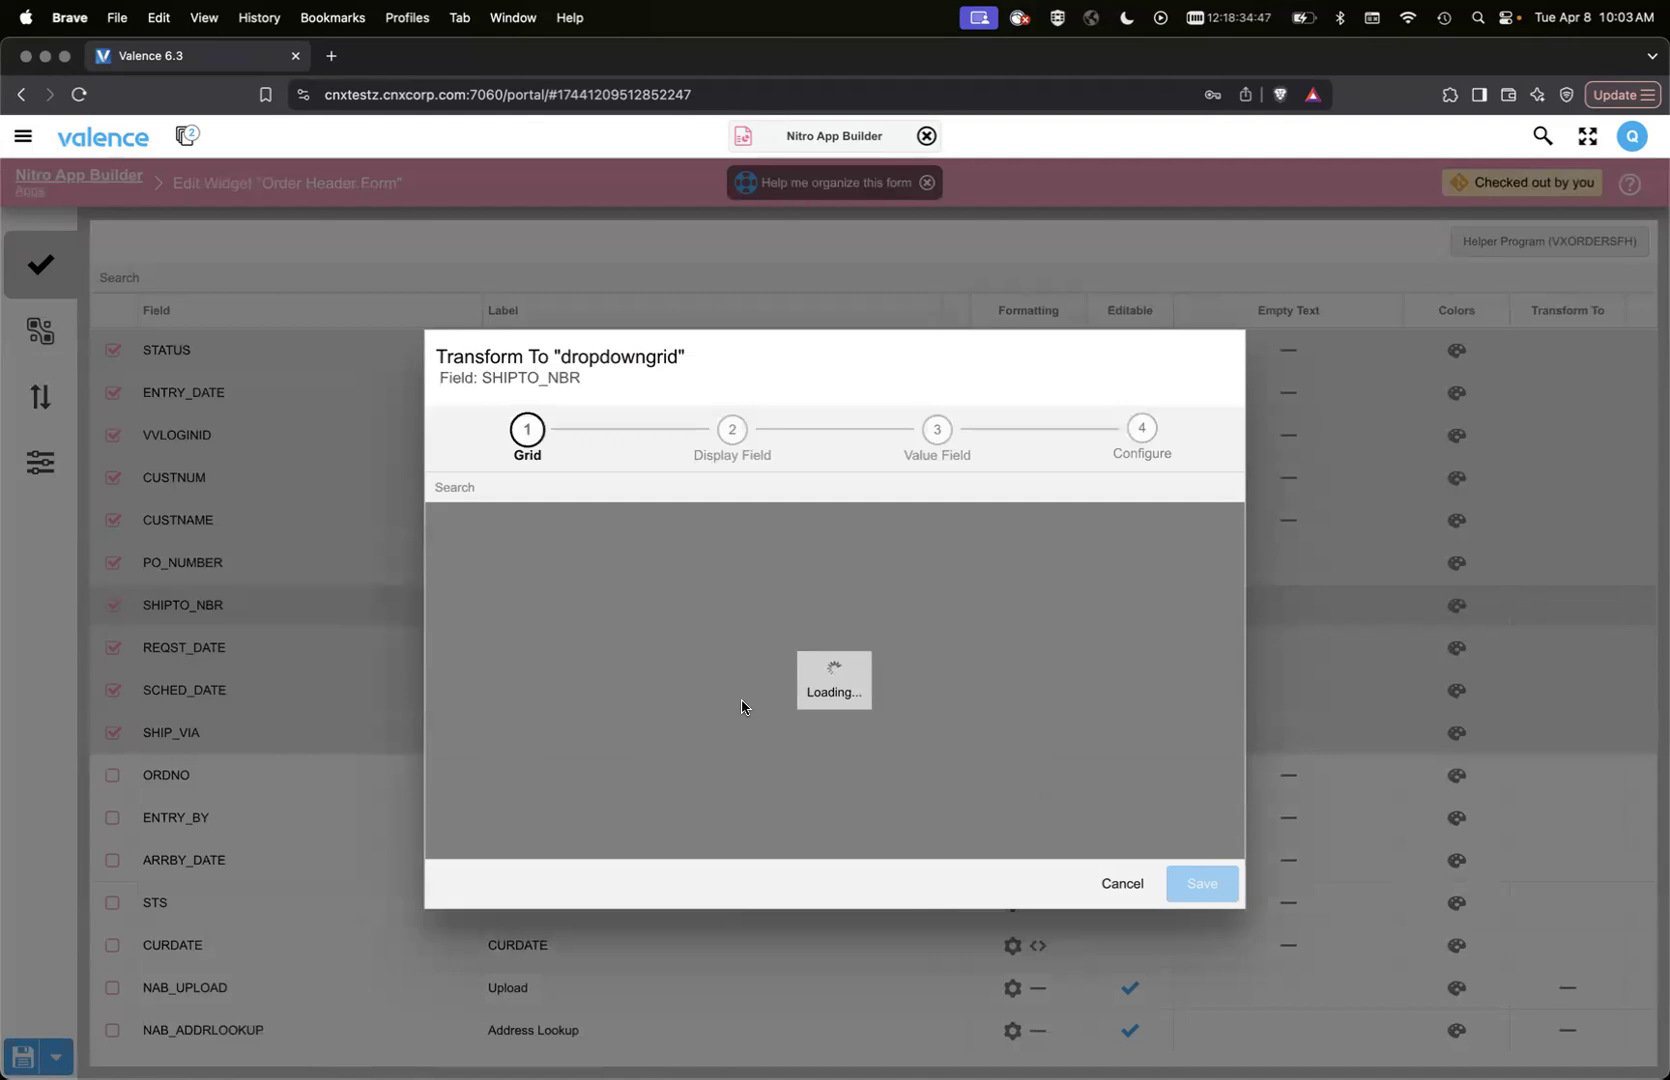
Base the dropdown grid on Customer Ship Tos List, with NAME as the display field and SHIPTO_NBR as the value field.
{"action": "left_click", "coordinate": [540, 488]}
{"action": "type", "text": "Customer Ship T"}
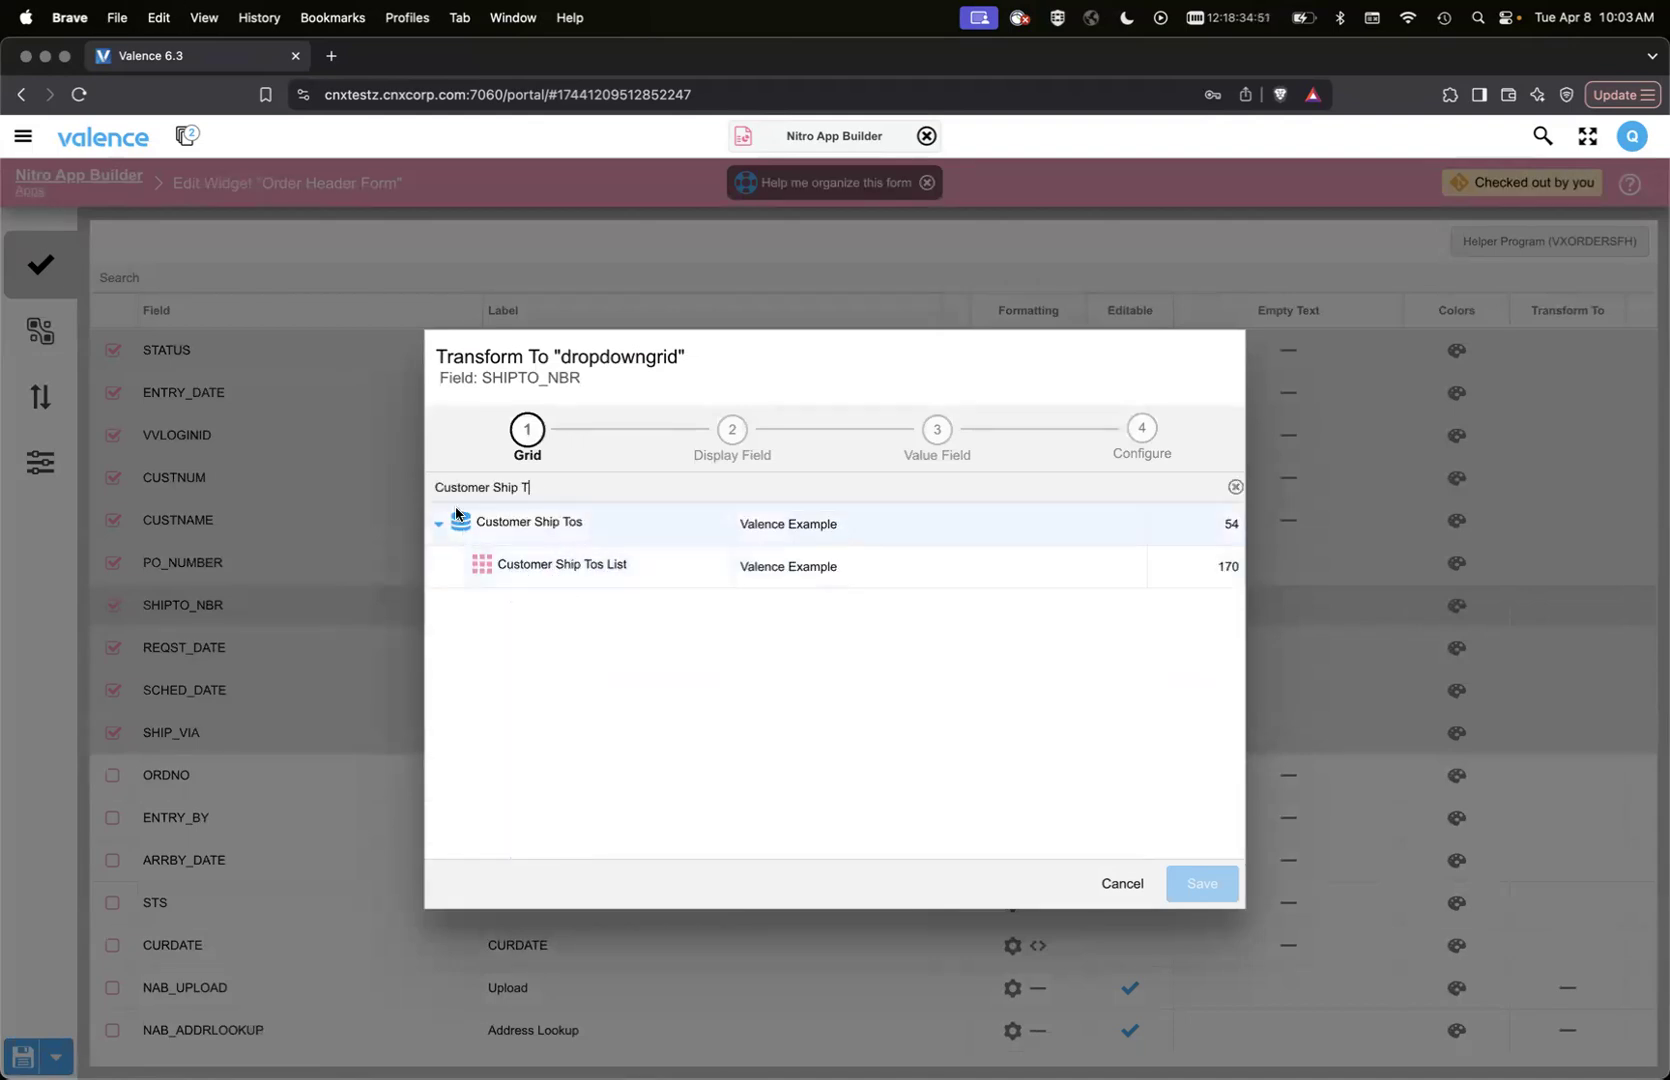
{"action": "left_click", "coordinate": [533, 578]}
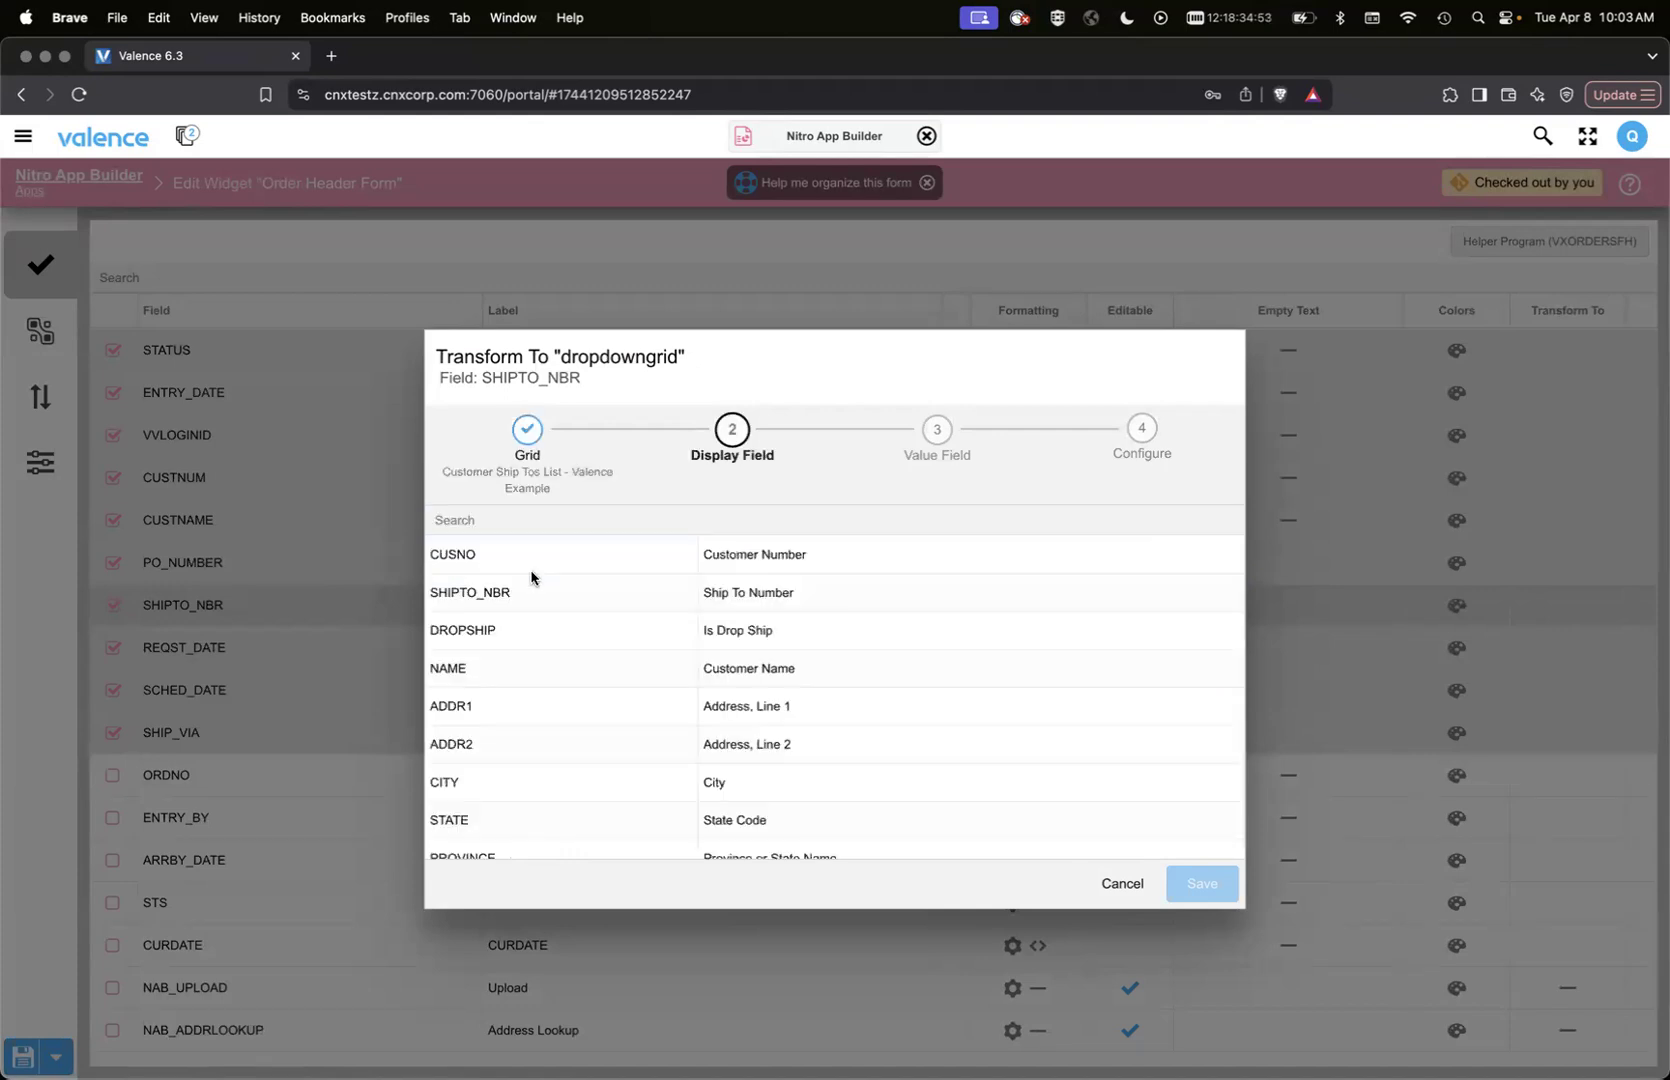
{"action": "left_click", "coordinate": [476, 668]}
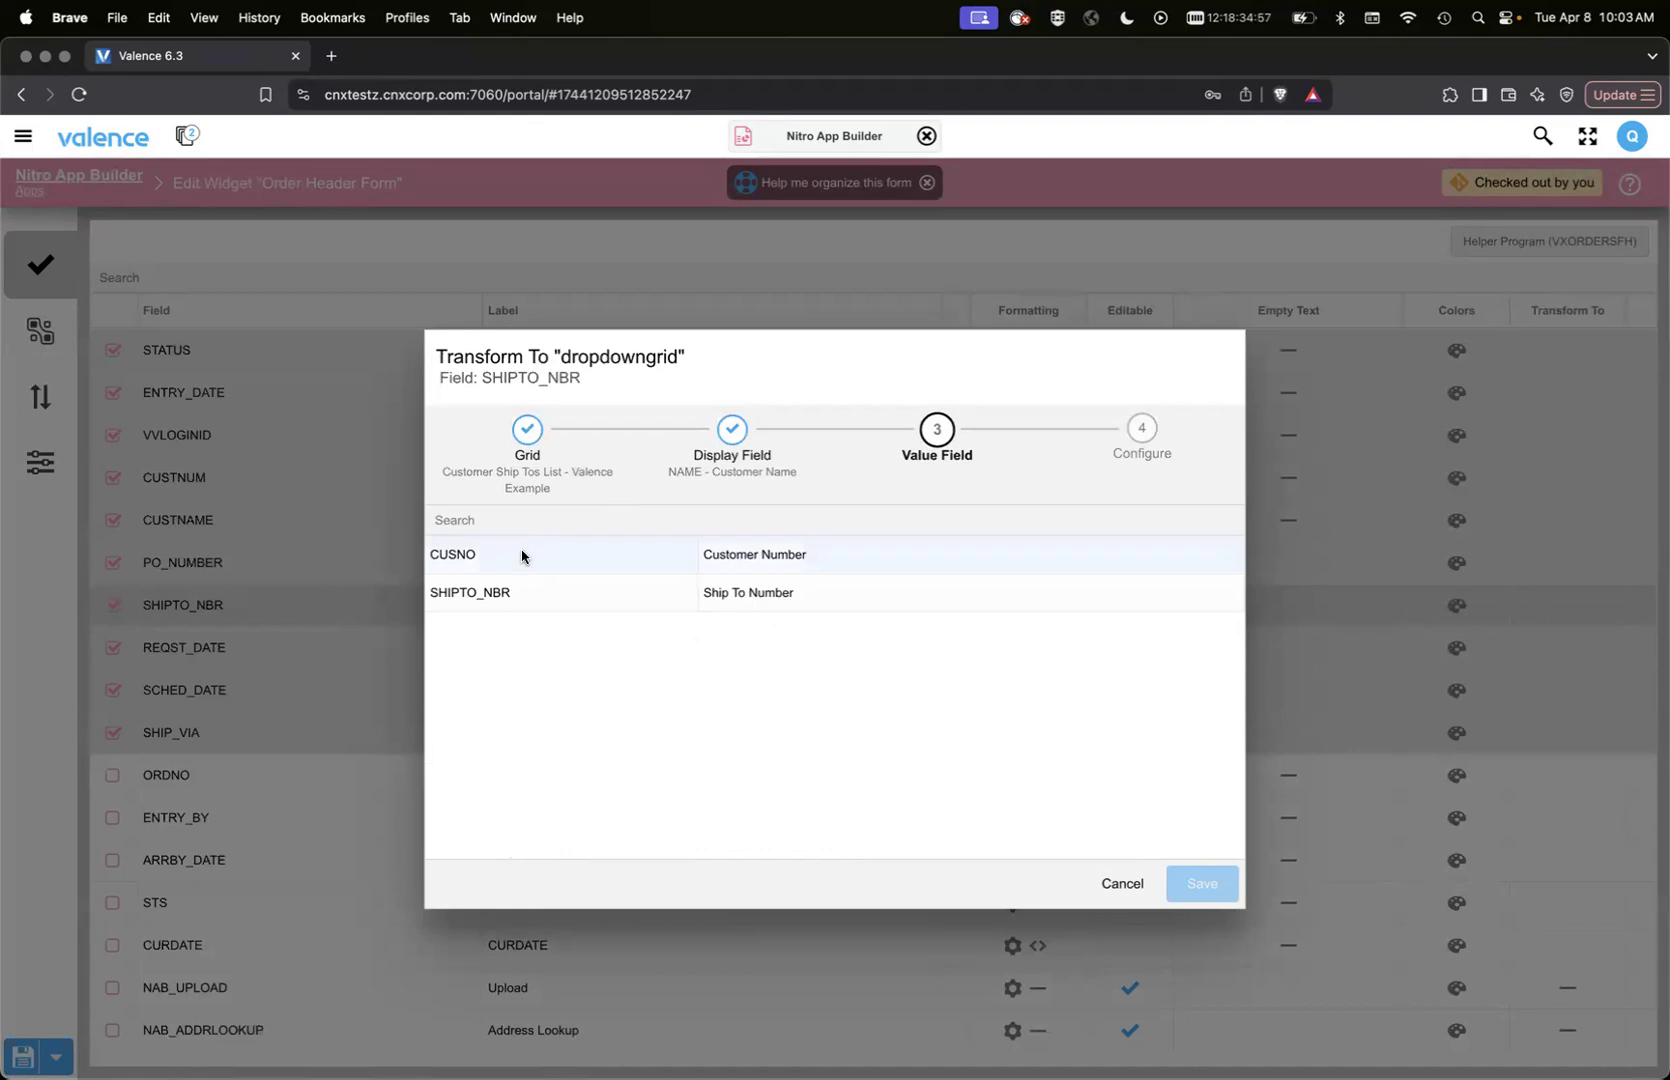
{"action": "left_click", "coordinate": [507, 599]}
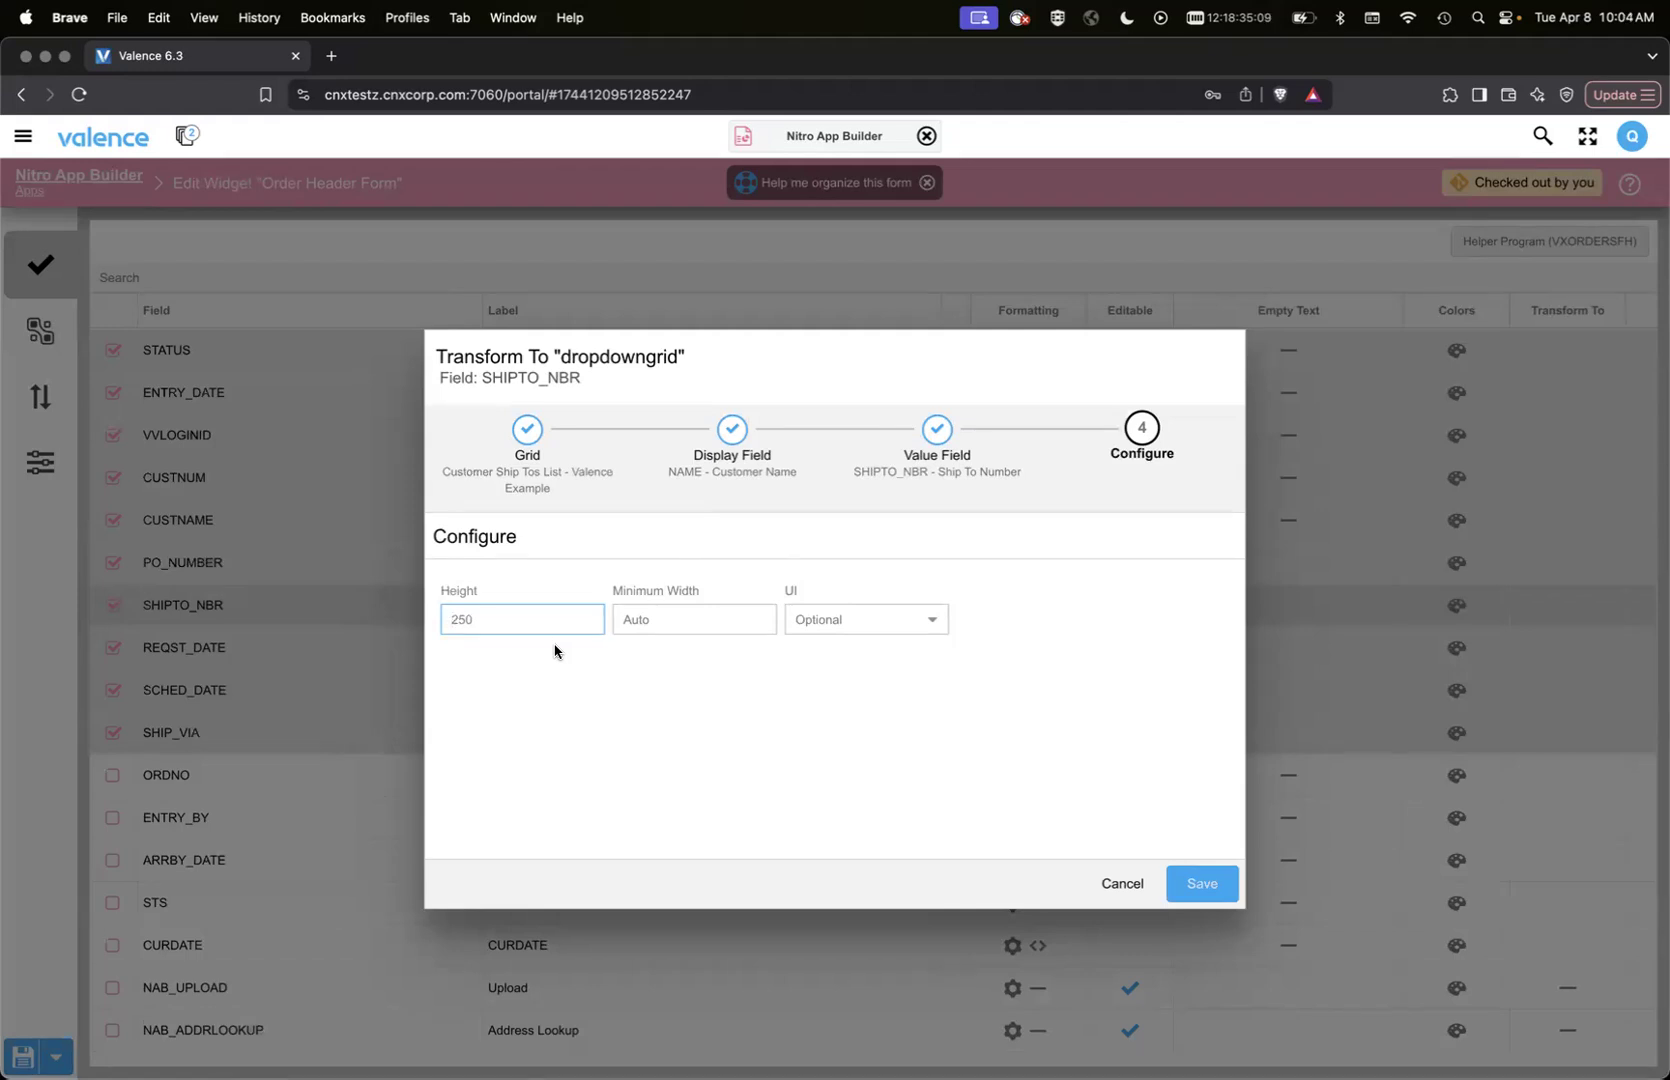
Configure the dropdown grid with height 400 and minimum width 550, and save both the transformation and the Order Header Form widget.
{"action": "type", "text": "400"}
{"action": "key", "text": "Tab"}
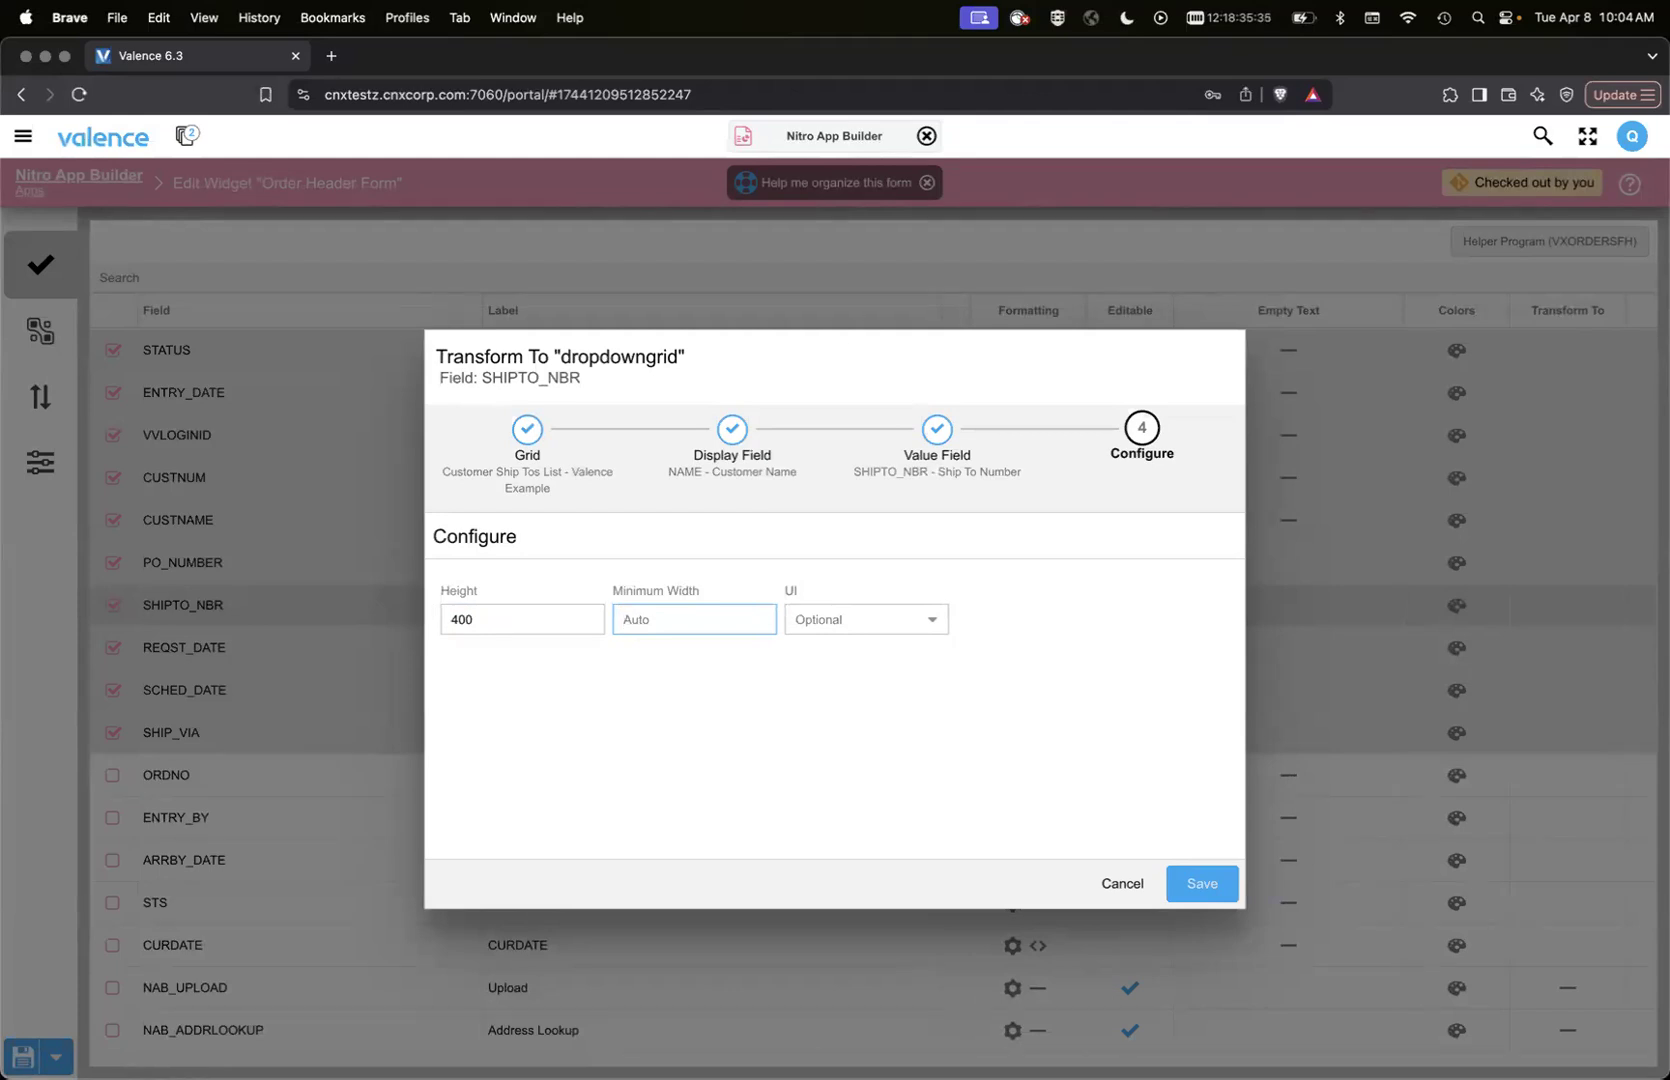
{"action": "type", "text": "500"}
{"action": "left_click", "coordinate": [929, 624]}
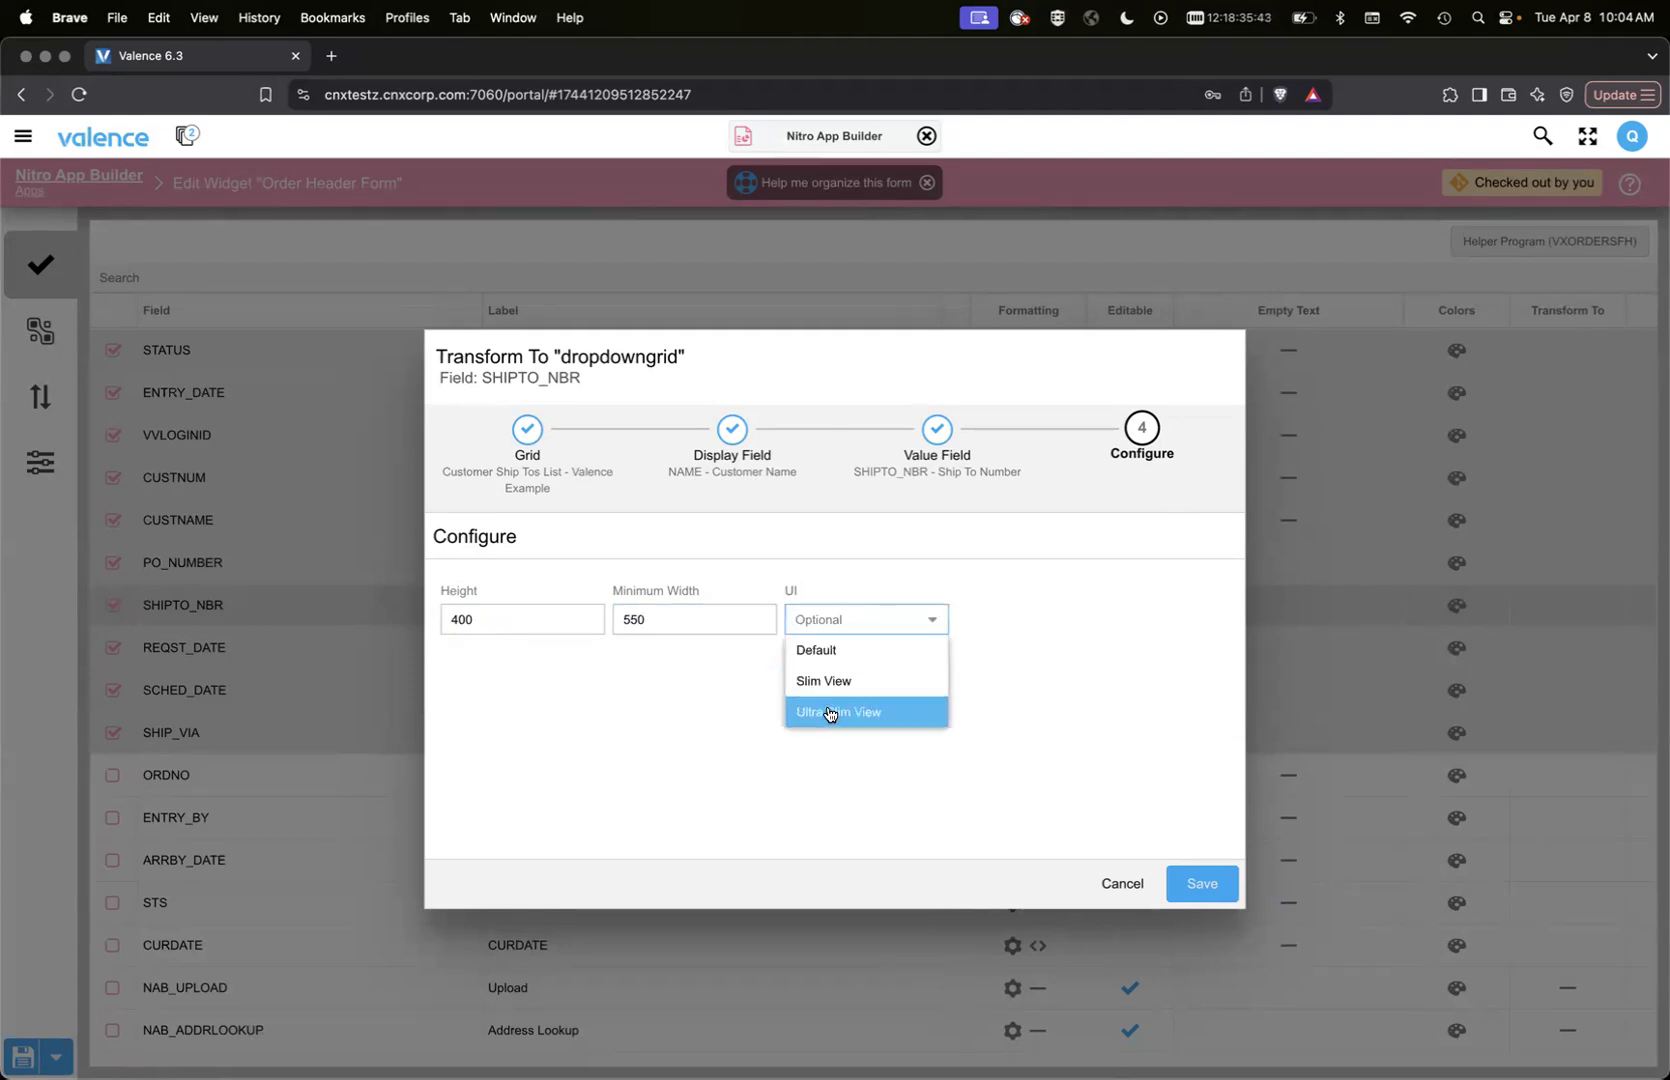
{"action": "left_click", "coordinate": [740, 714]}
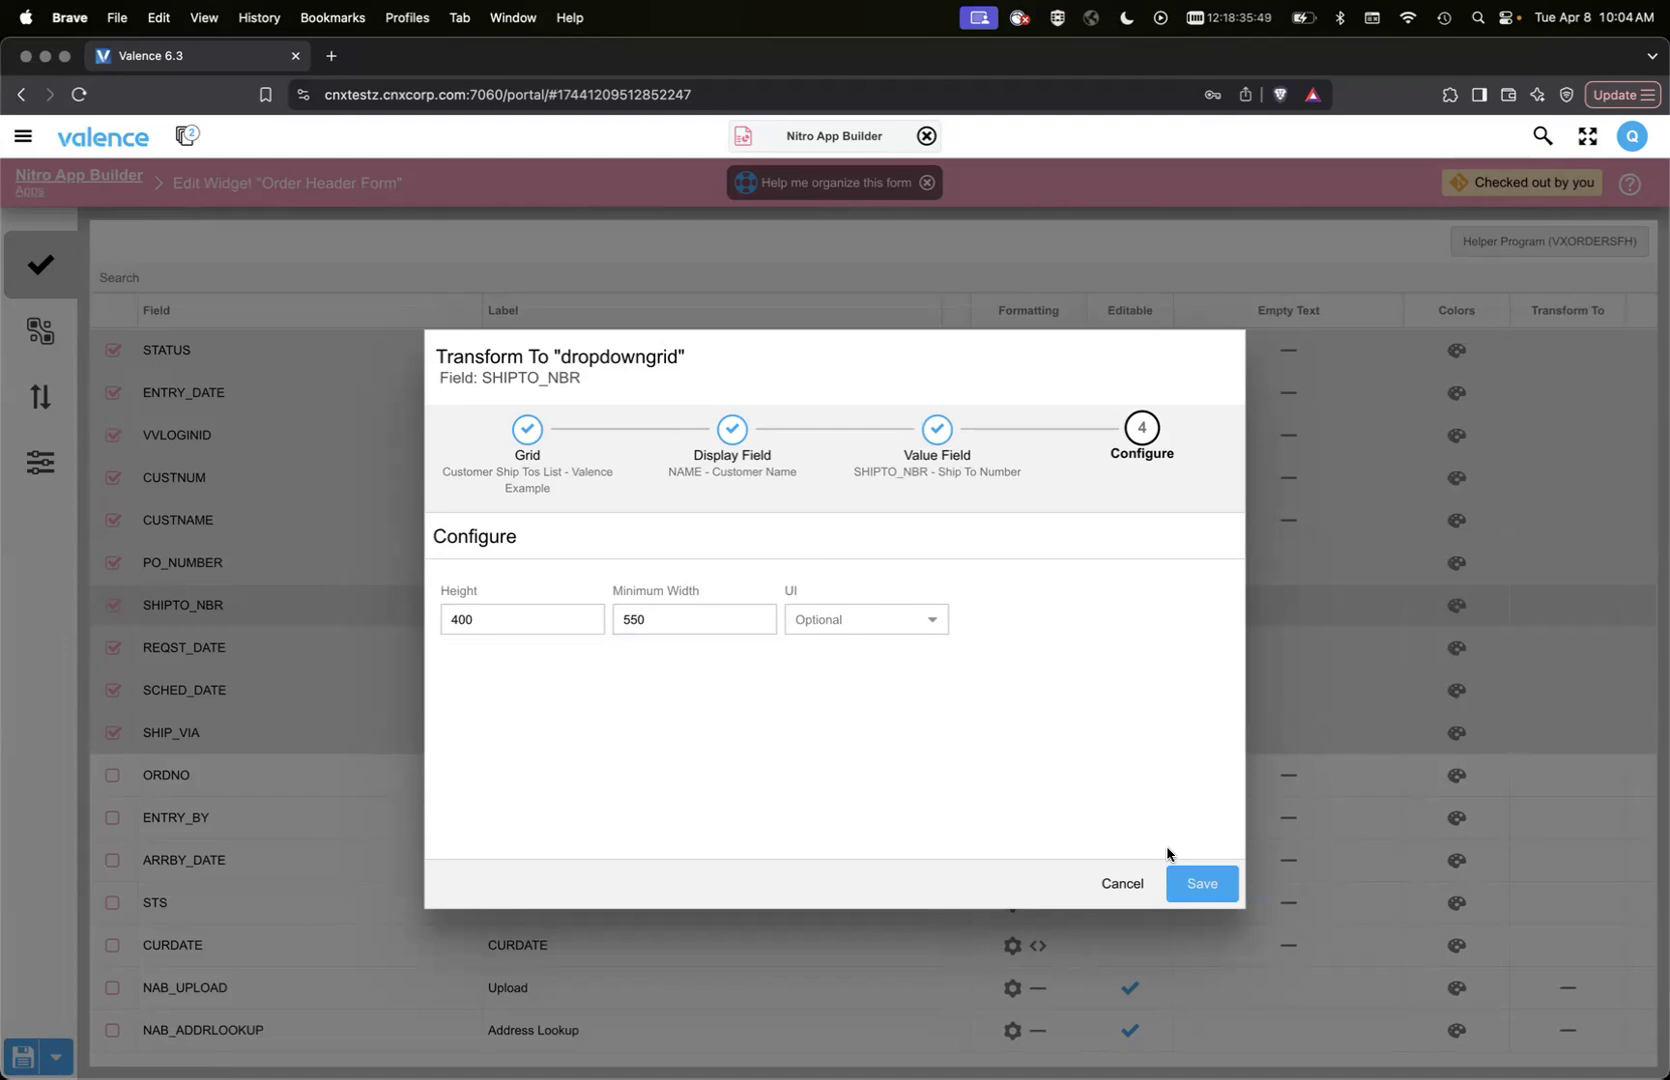
{"action": "left_click", "coordinate": [1192, 884]}
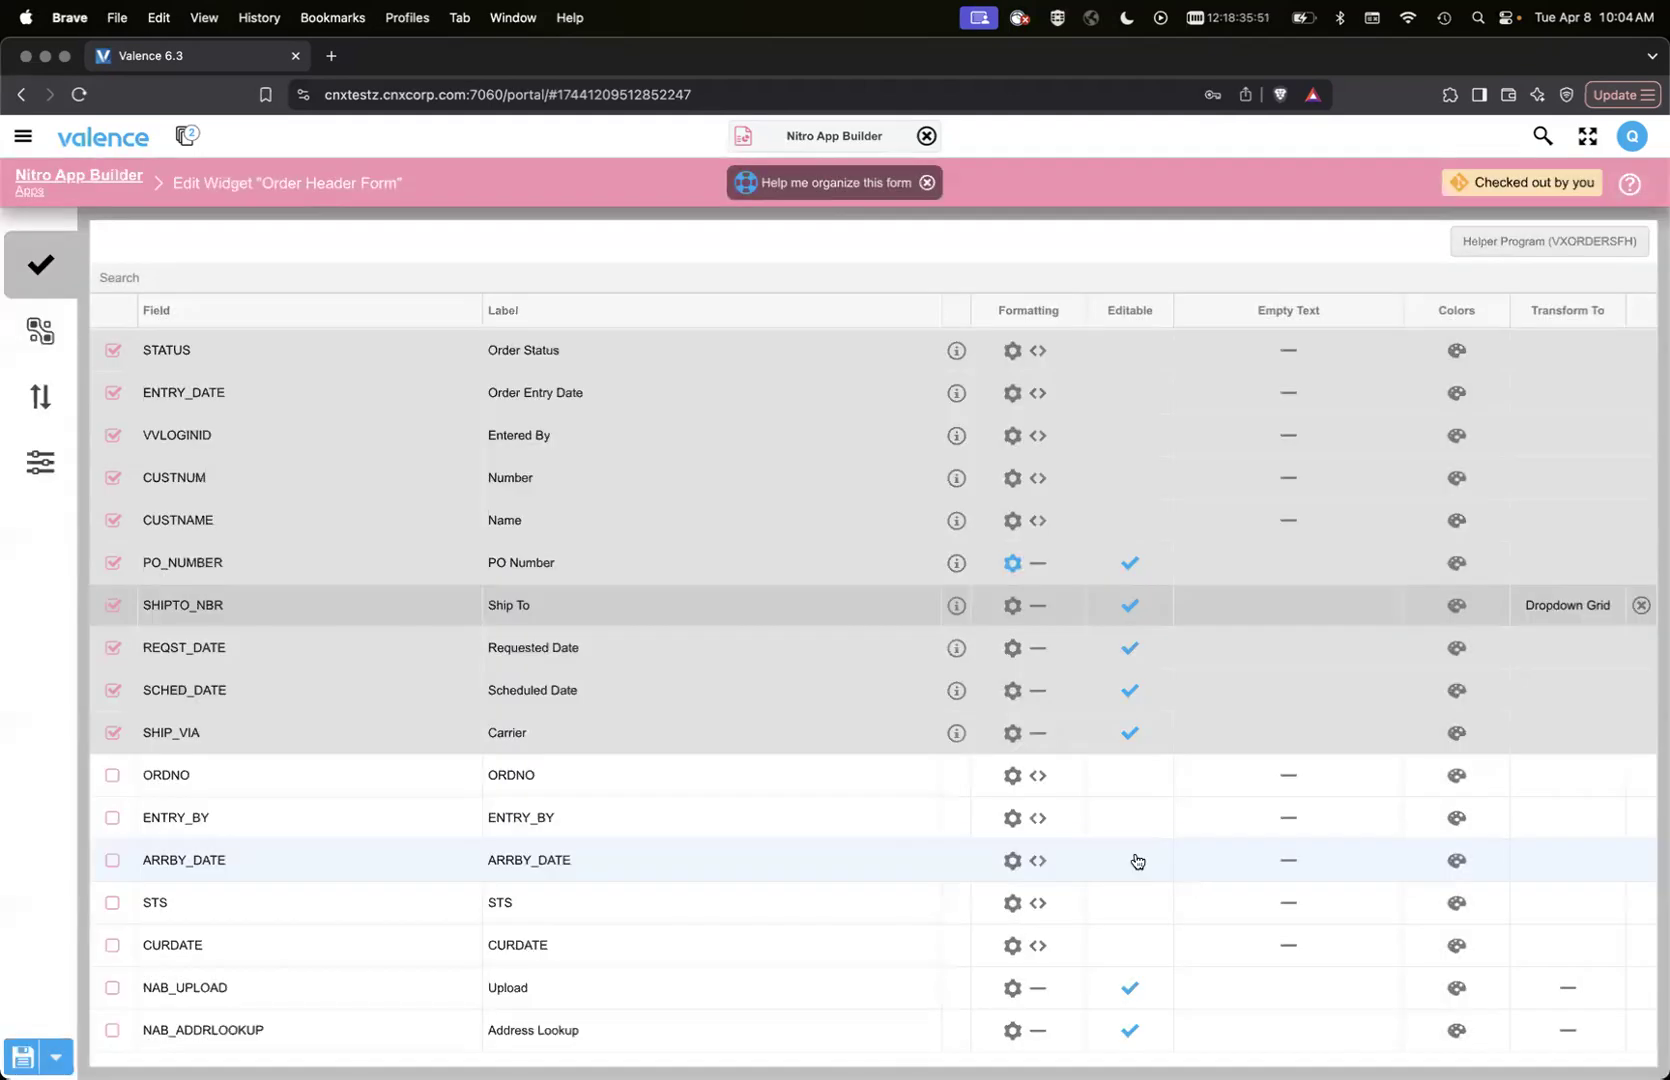
{"action": "left_click", "coordinate": [22, 1056]}
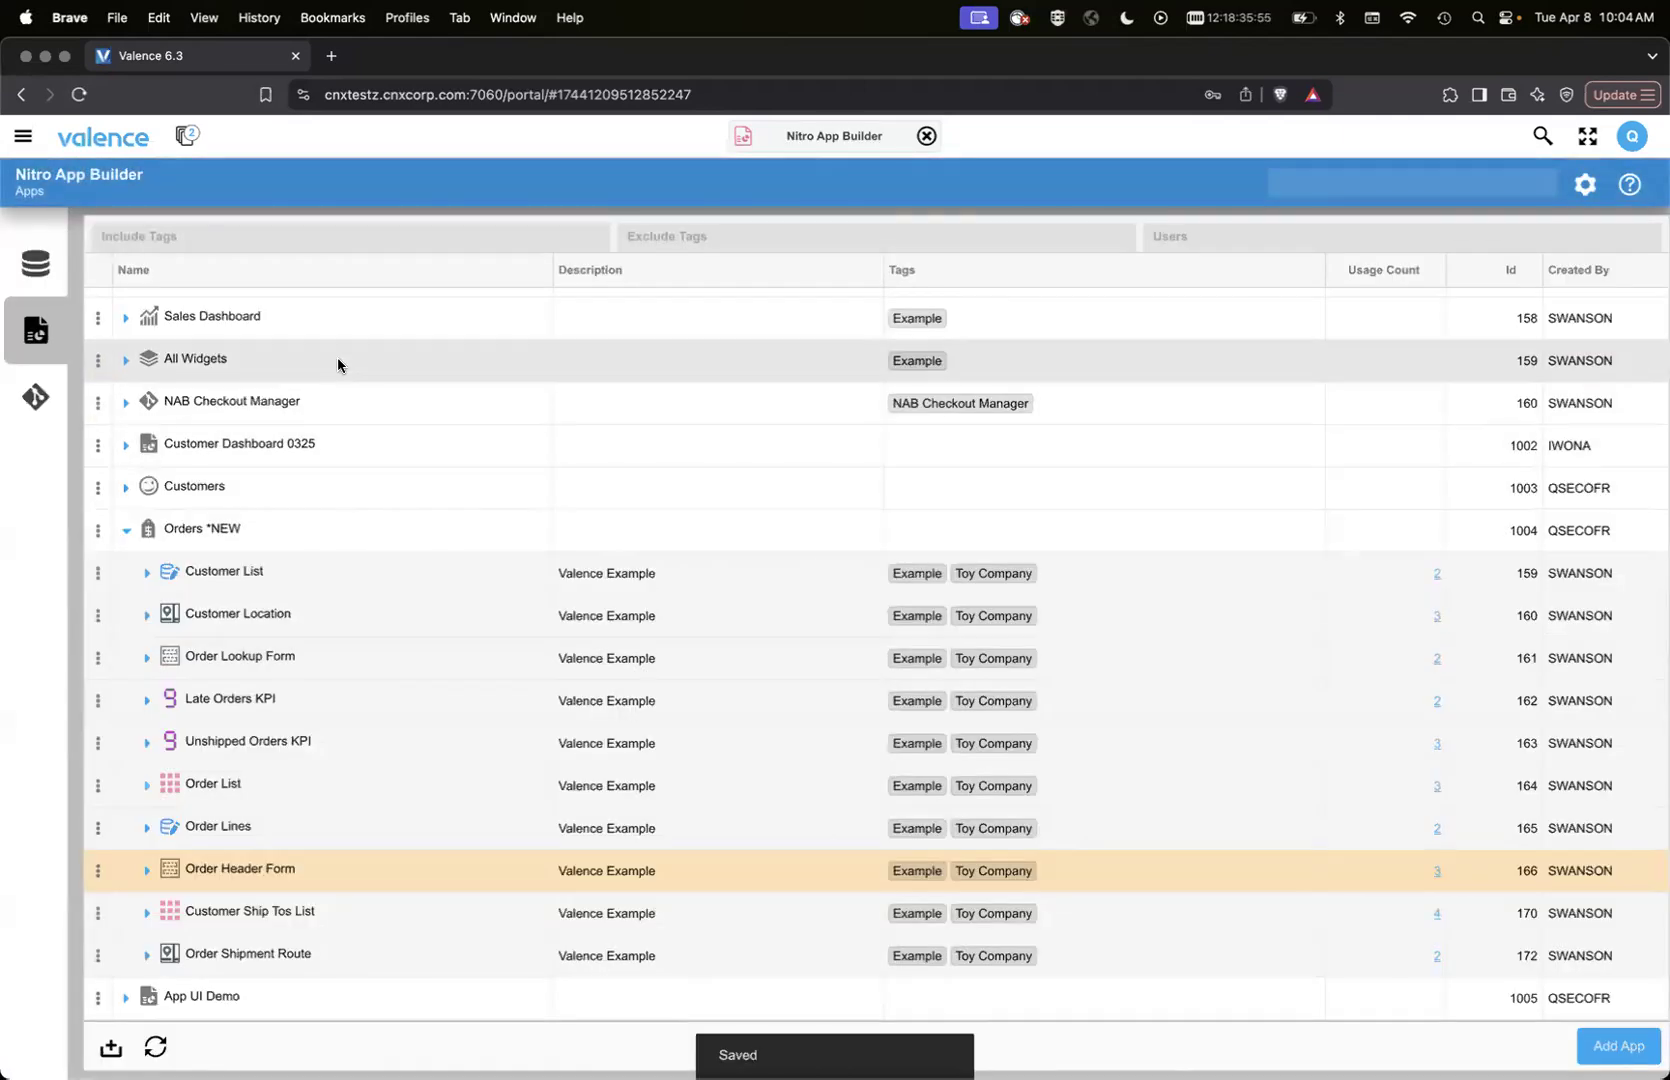
Launch the Orders *NEW app using the checked out version.
{"action": "left_click", "coordinate": [97, 530]}
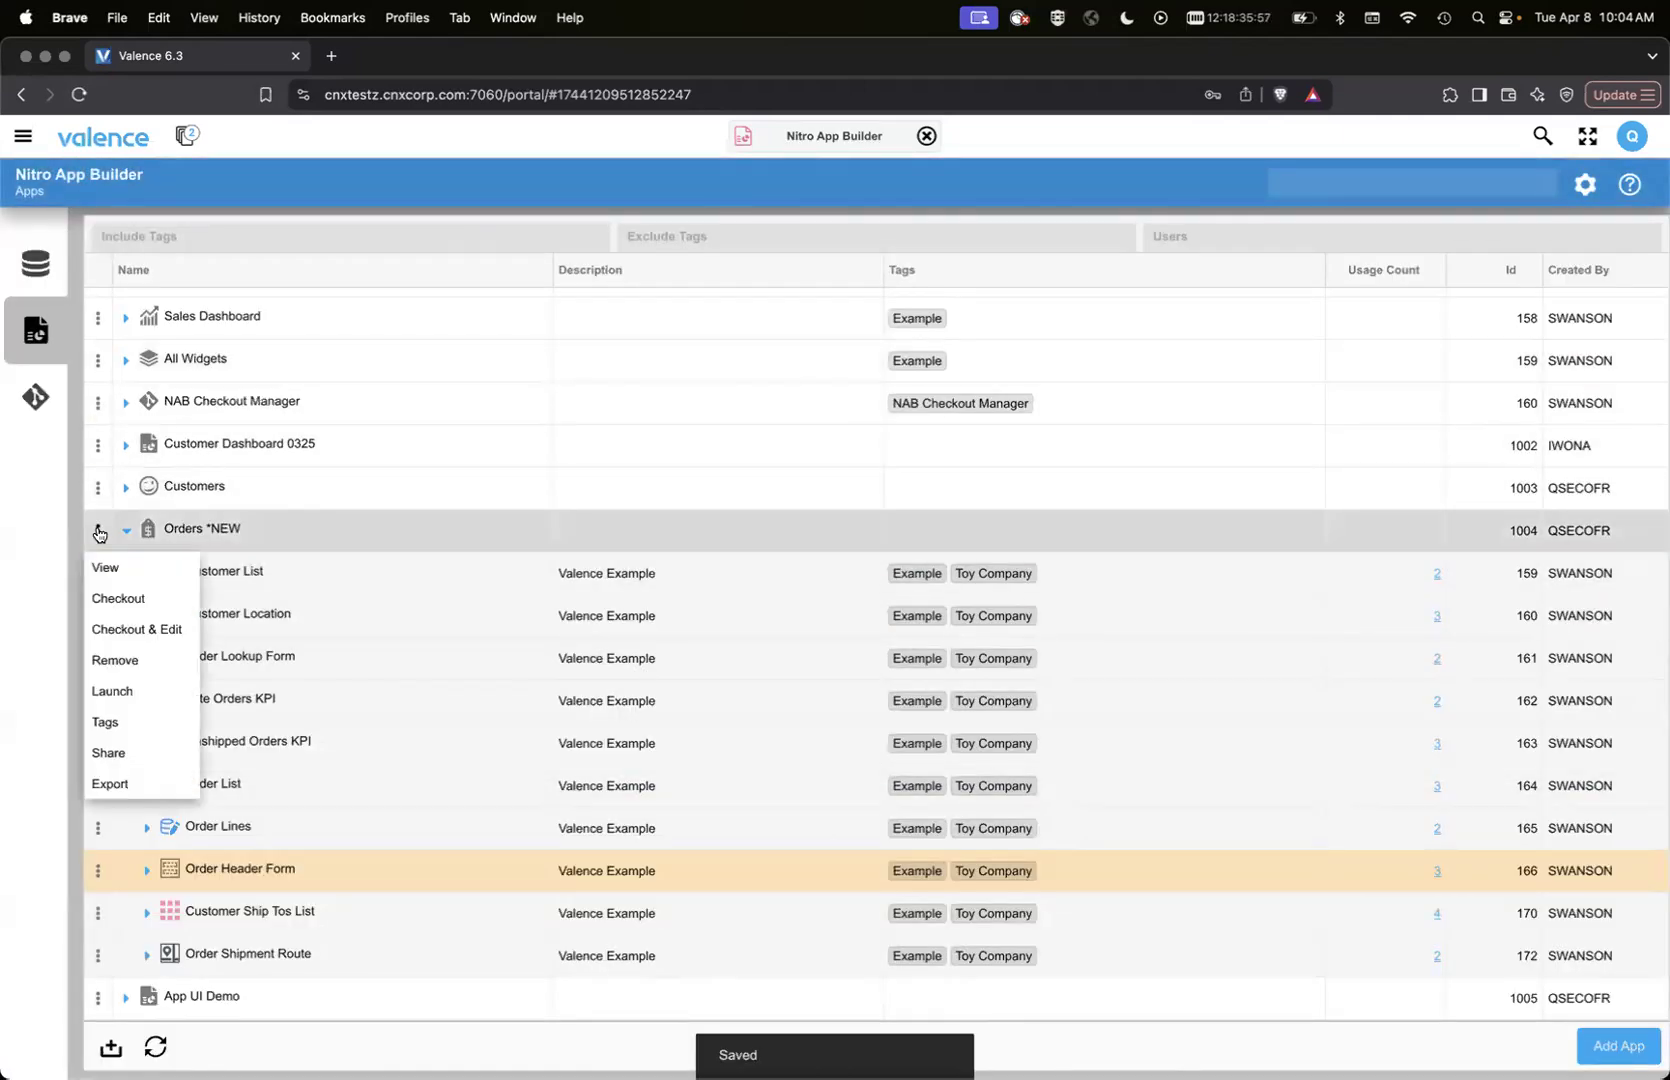
{"action": "left_click", "coordinate": [114, 695]}
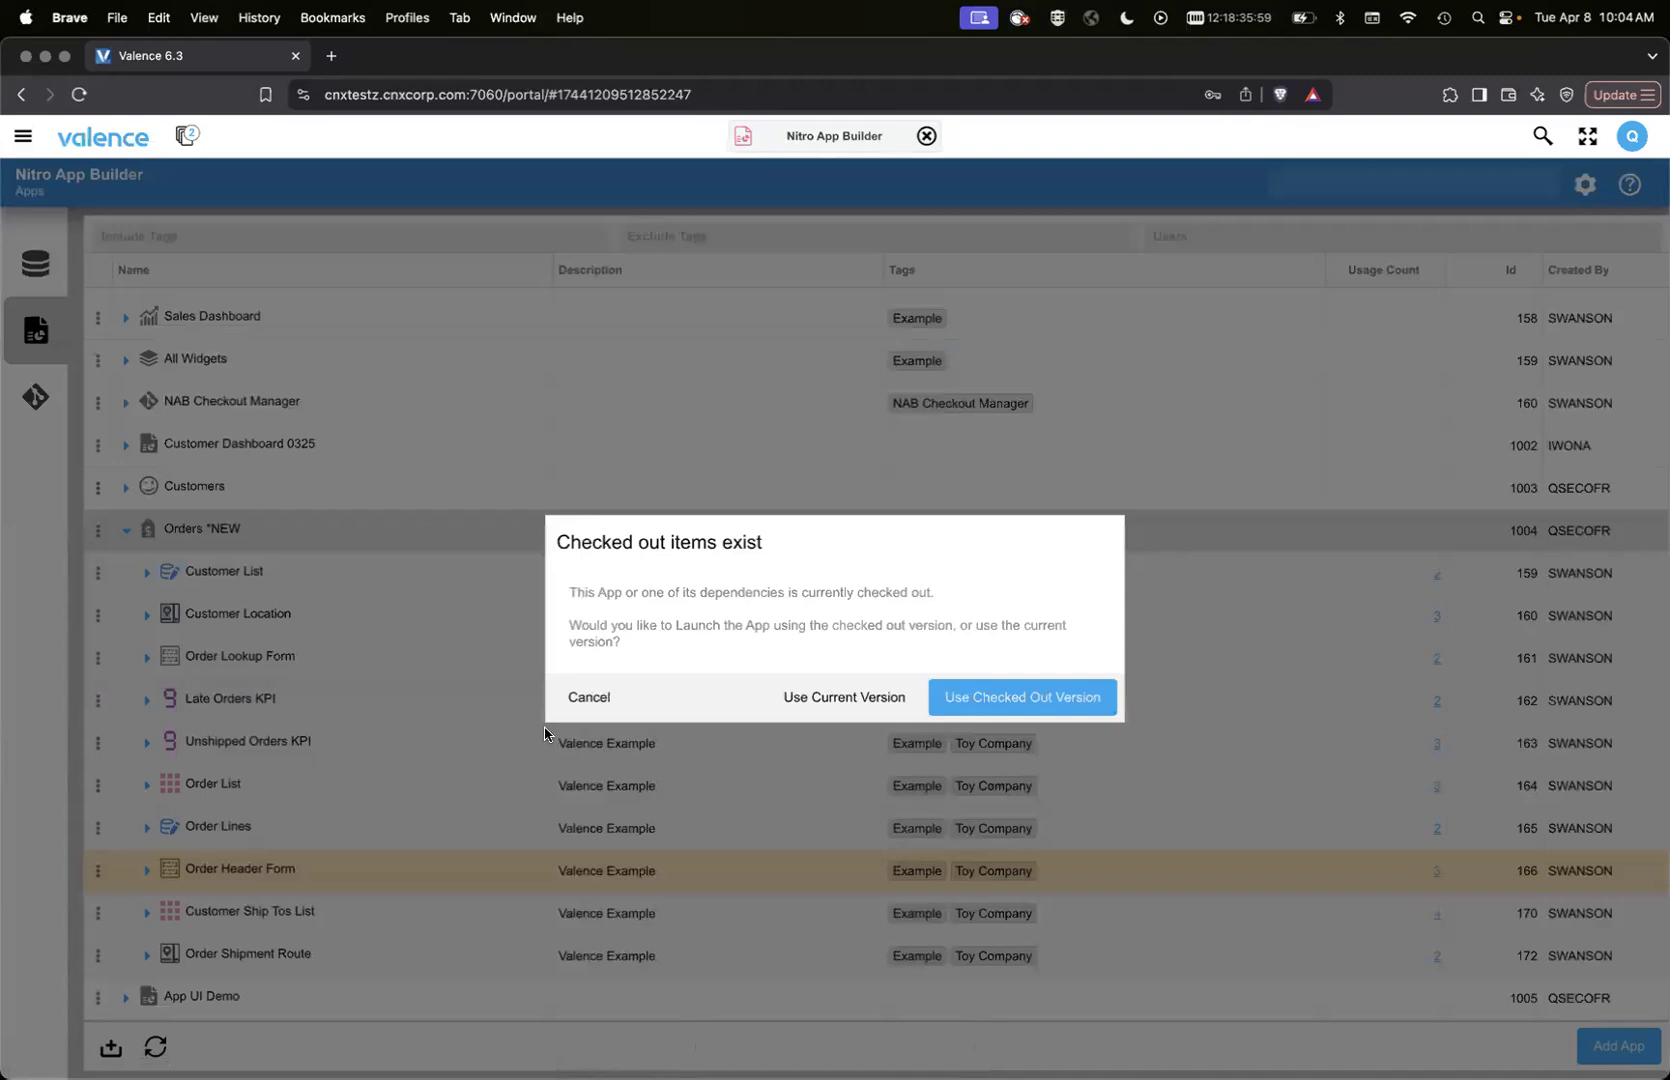
{"action": "left_click", "coordinate": [1010, 692]}
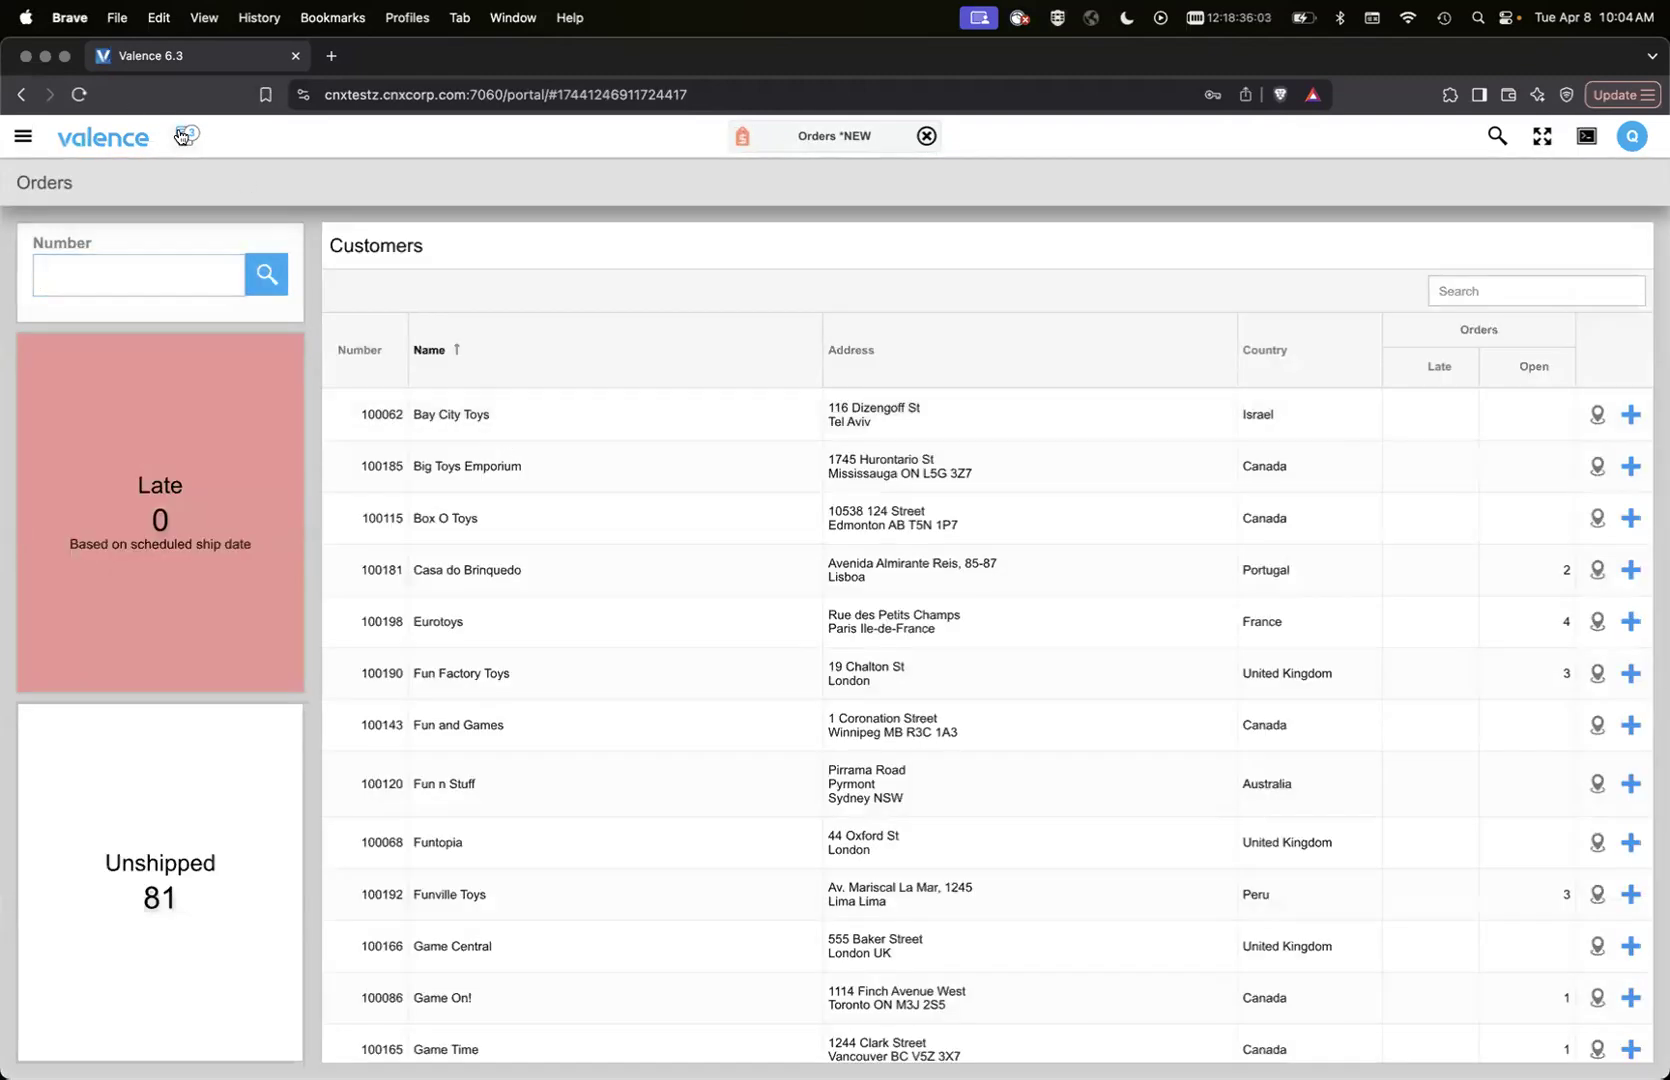
Look up The Toy Shop's customer number in the customer list of the original Orders app.
{"action": "left_click", "coordinate": [186, 135]}
{"action": "left_click", "coordinate": [146, 250]}
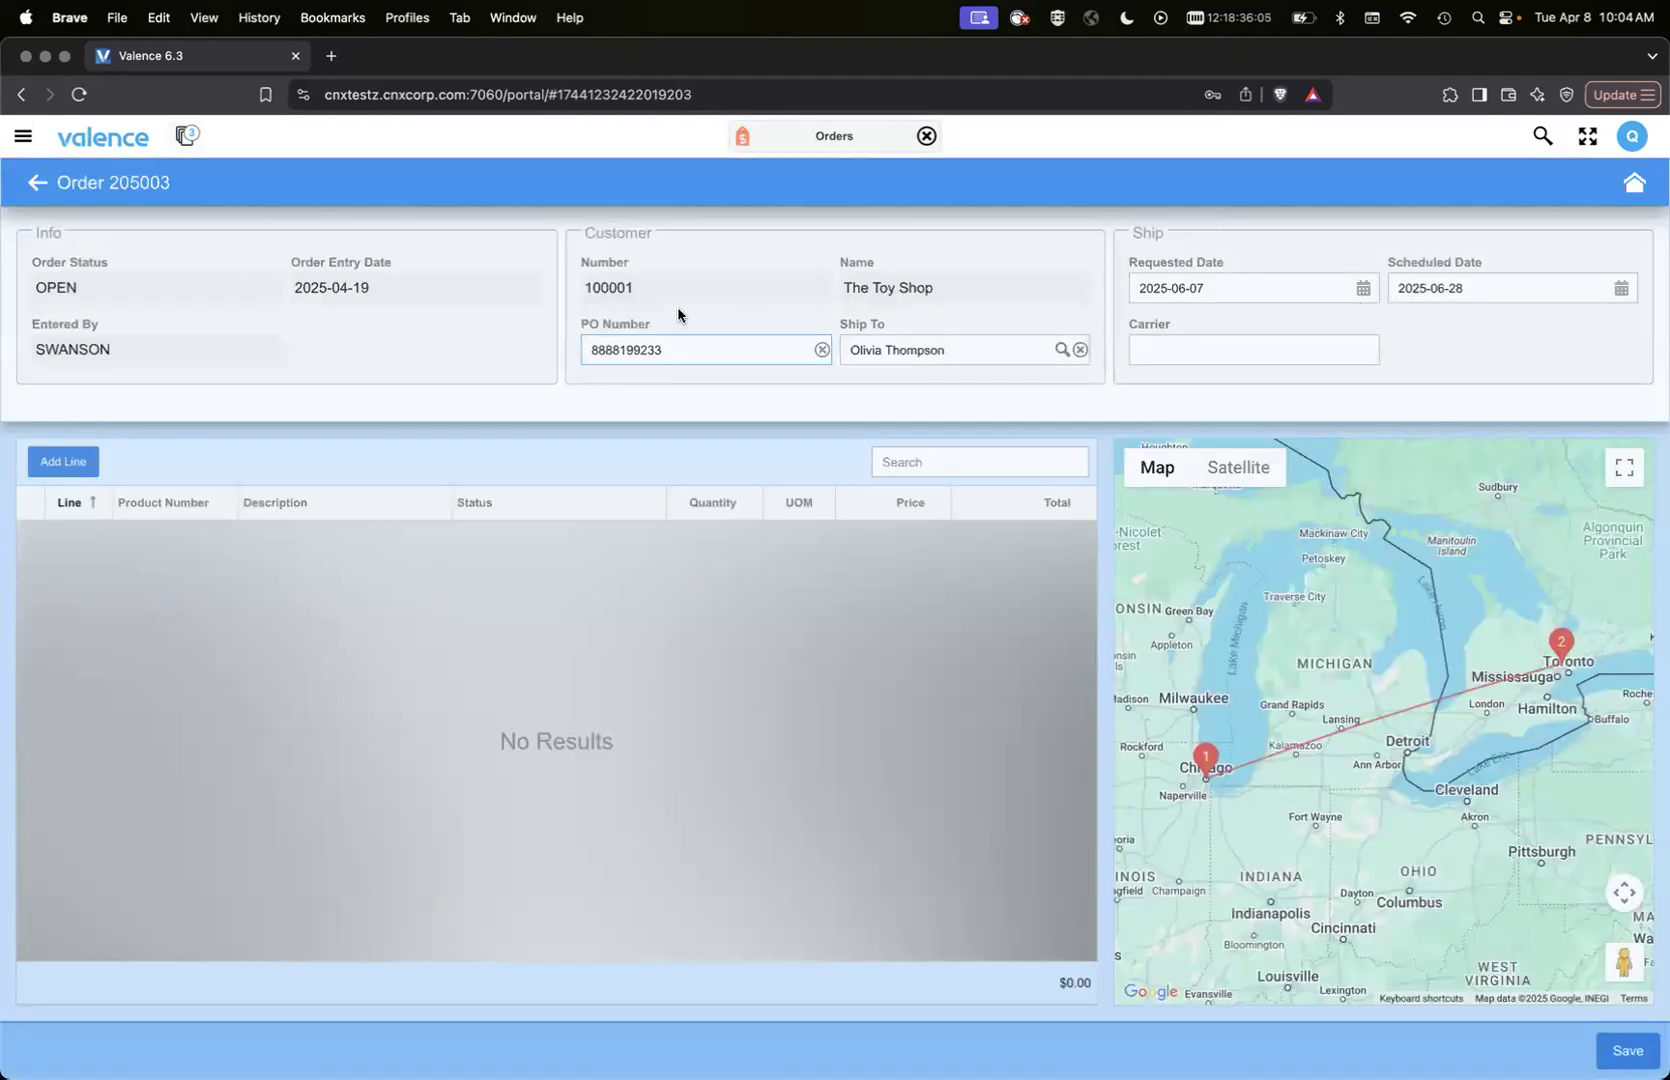
{"action": "left_click", "coordinate": [27, 190]}
{"action": "left_click", "coordinate": [27, 190]}
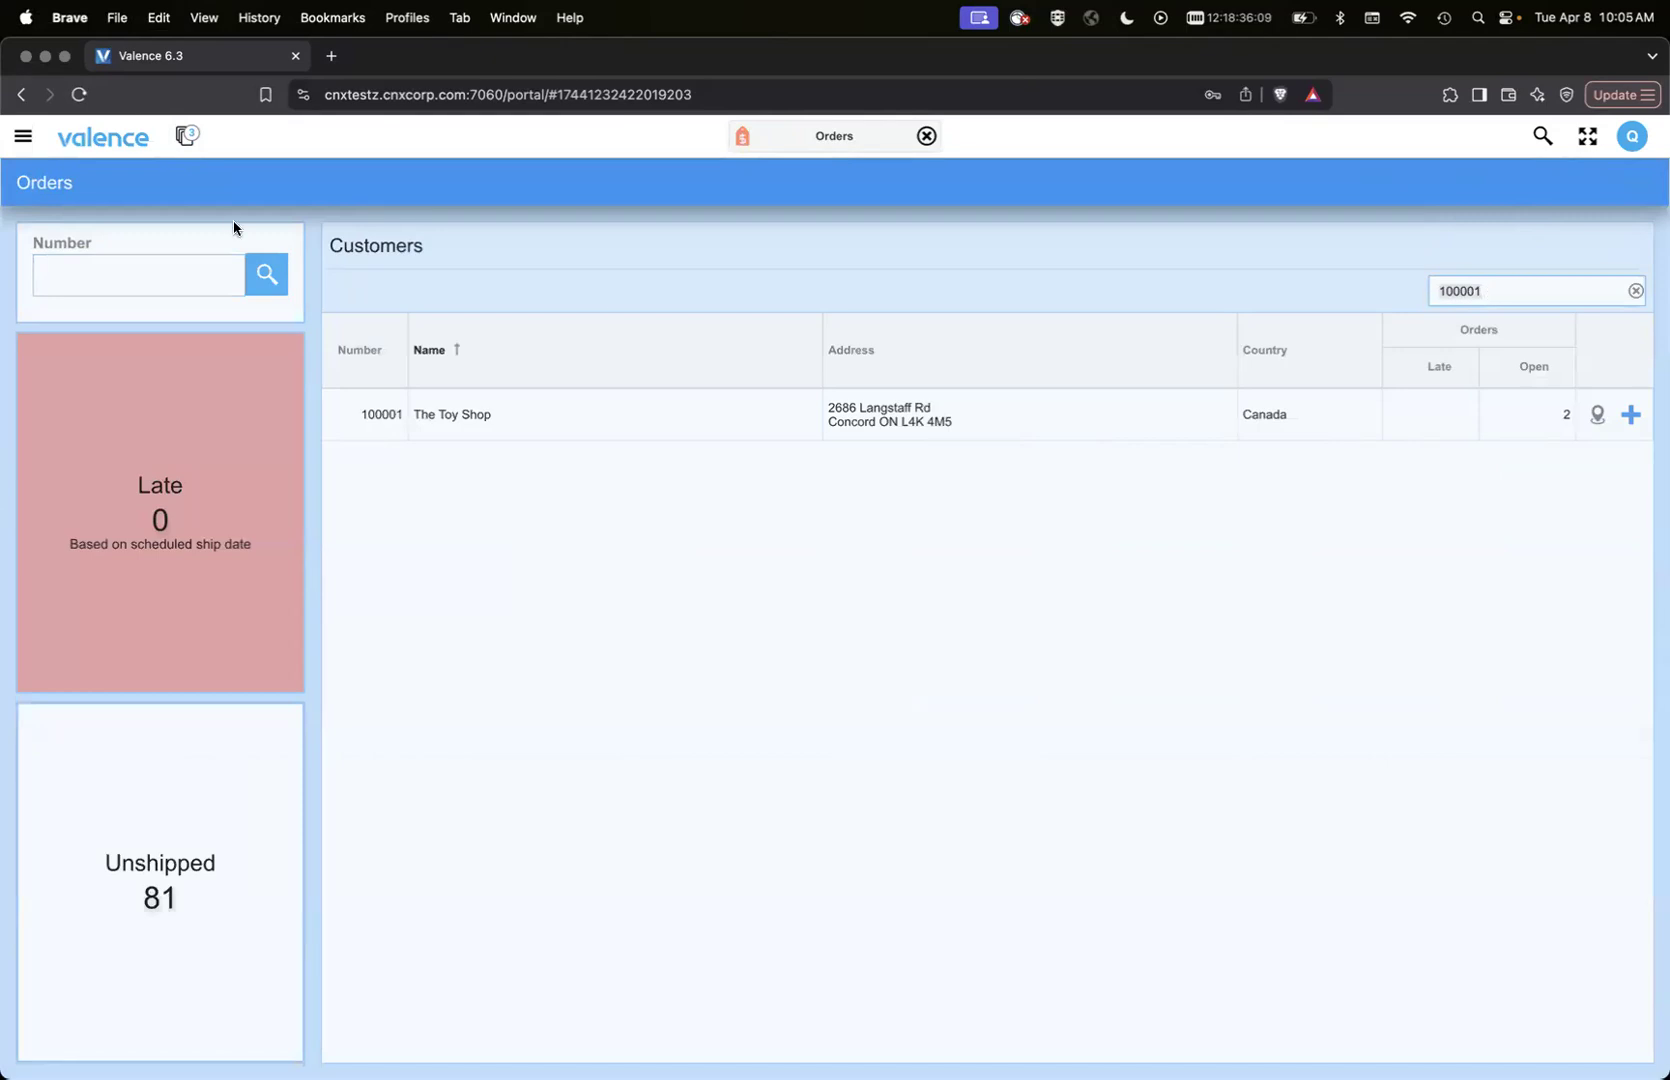
Switch to the Orders *NEW app and filter its customer list by The Toy Shop's customer number.
{"action": "left_click", "coordinate": [186, 135]}
{"action": "left_click", "coordinate": [167, 298]}
{"action": "left_click", "coordinate": [1477, 288]}
{"action": "type", "text": "100001"}
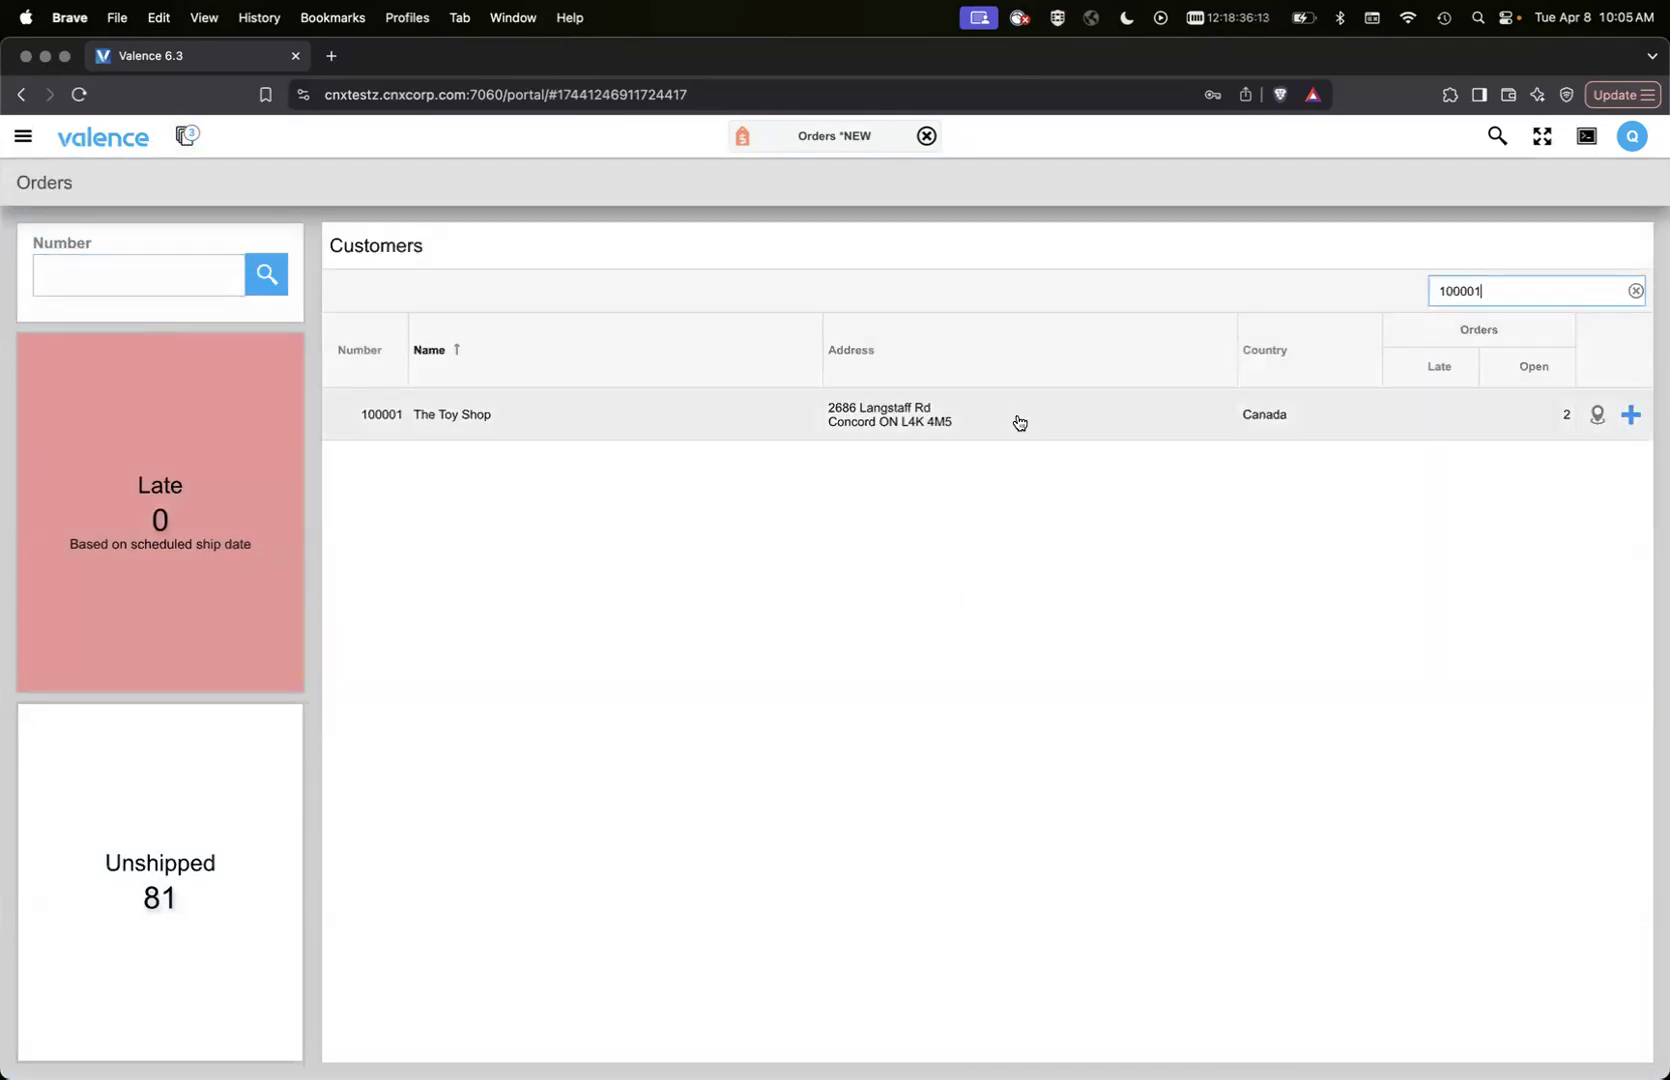
Open The Toy Shop's newest open order, clear its Ship To, and pick the second ship-to by filtering the dropdown grid with "apple".
{"action": "left_click", "coordinate": [945, 428]}
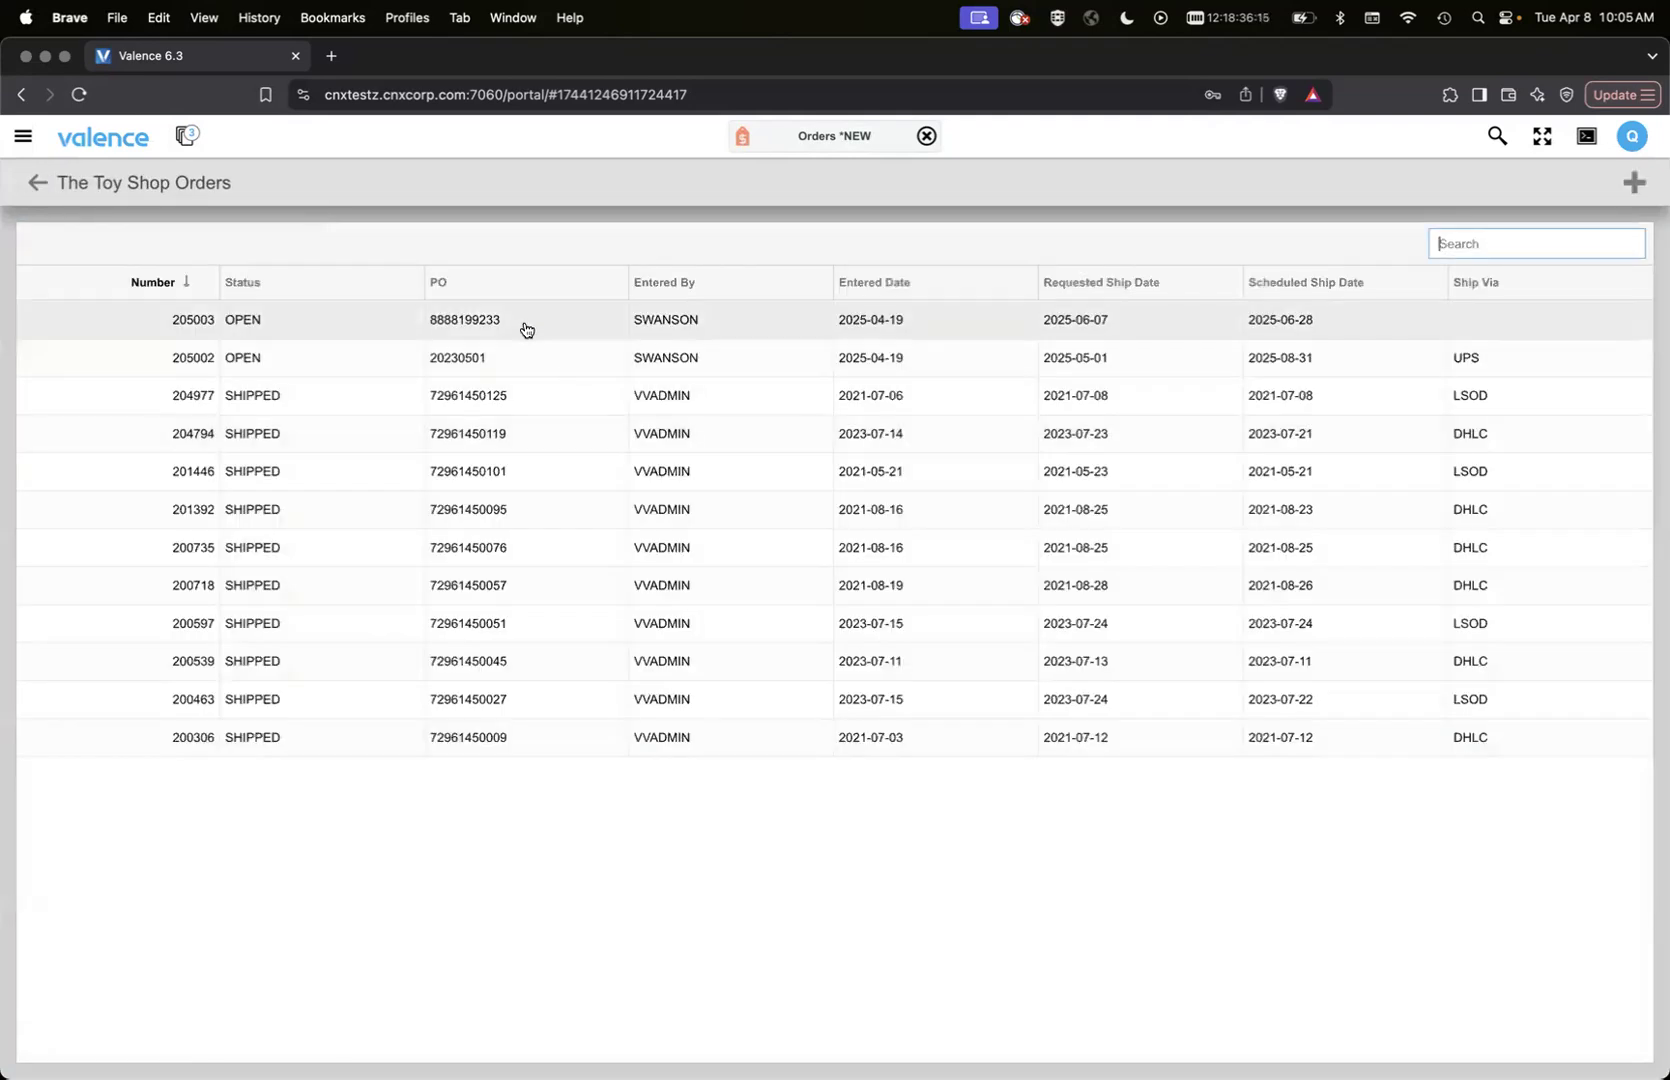
{"action": "left_click", "coordinate": [521, 327]}
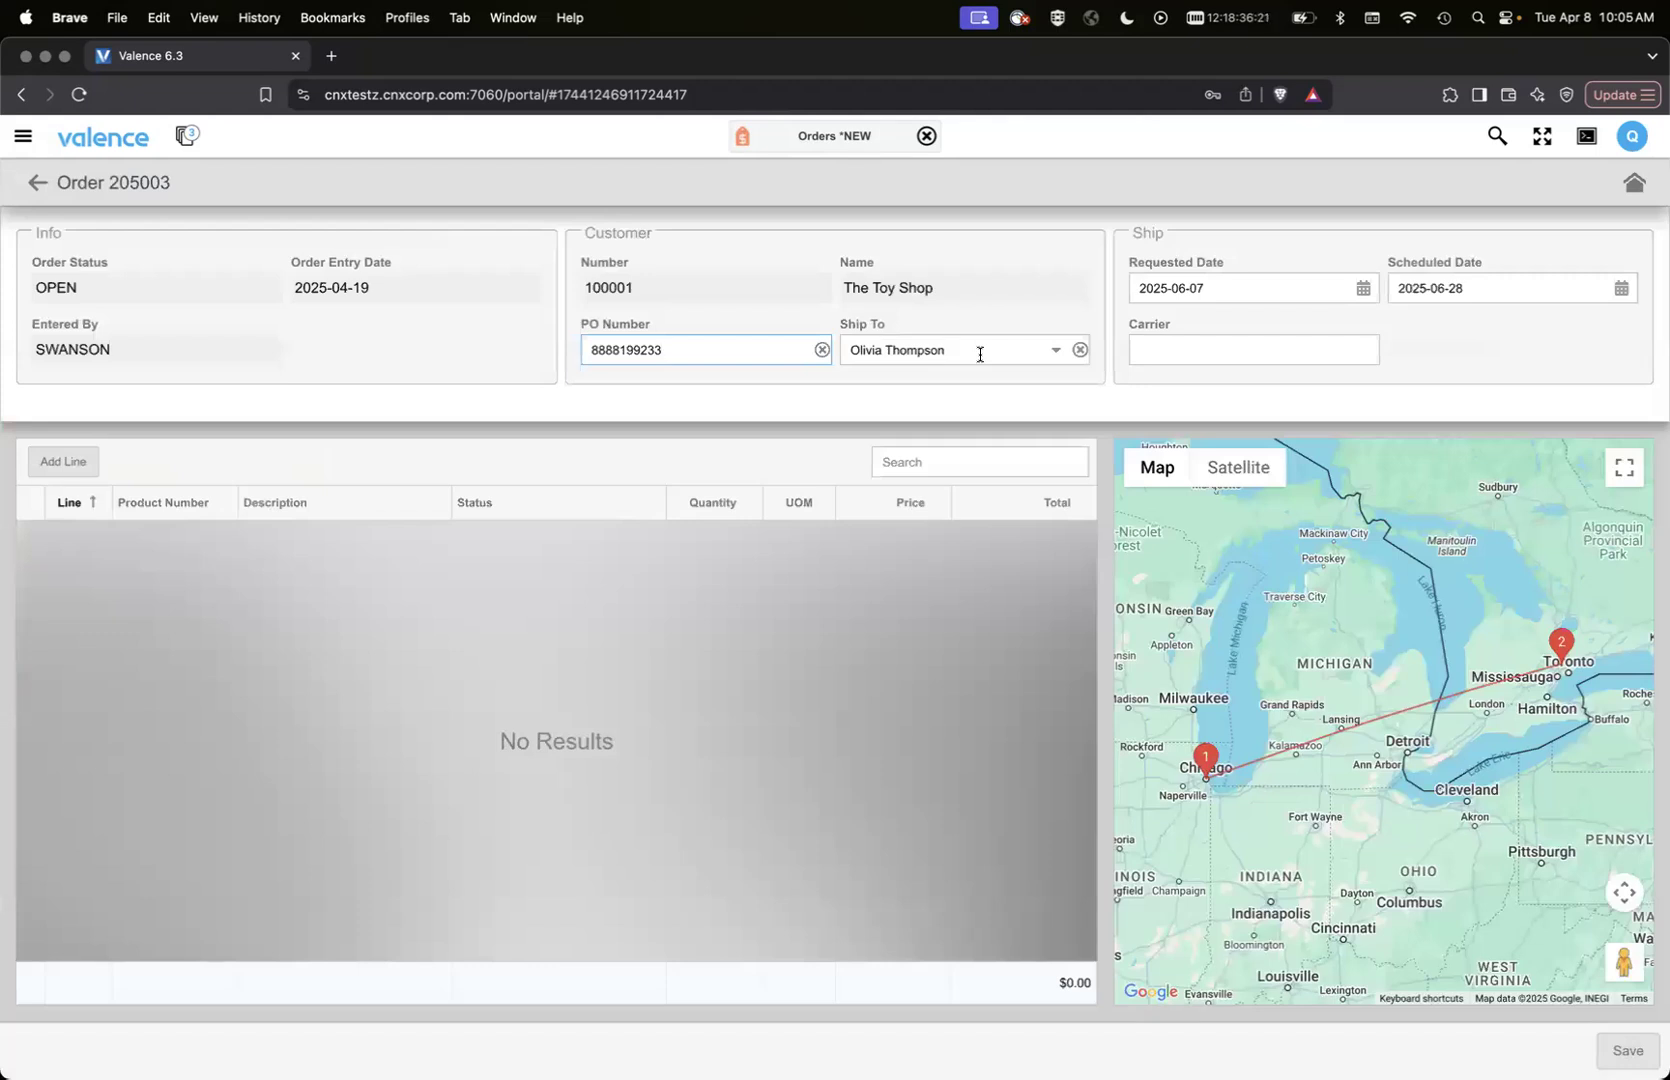
{"action": "key", "text": "Tab"}
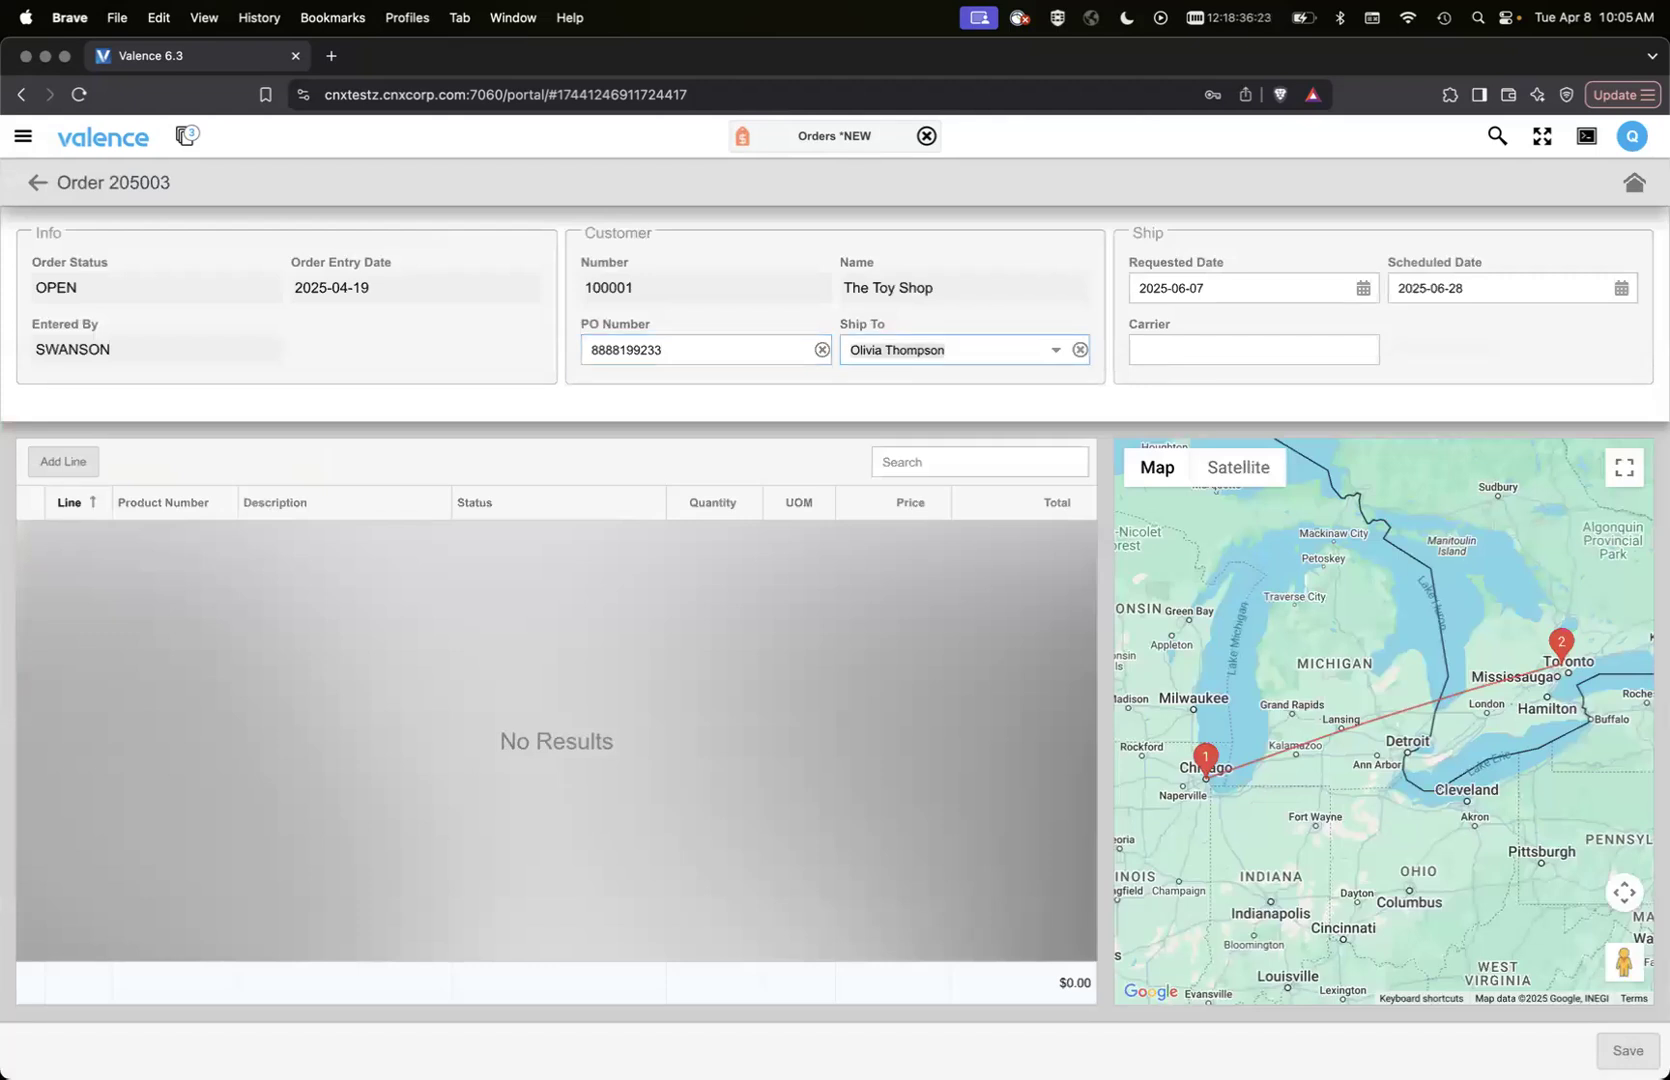
{"action": "key", "text": "BackSpace"}
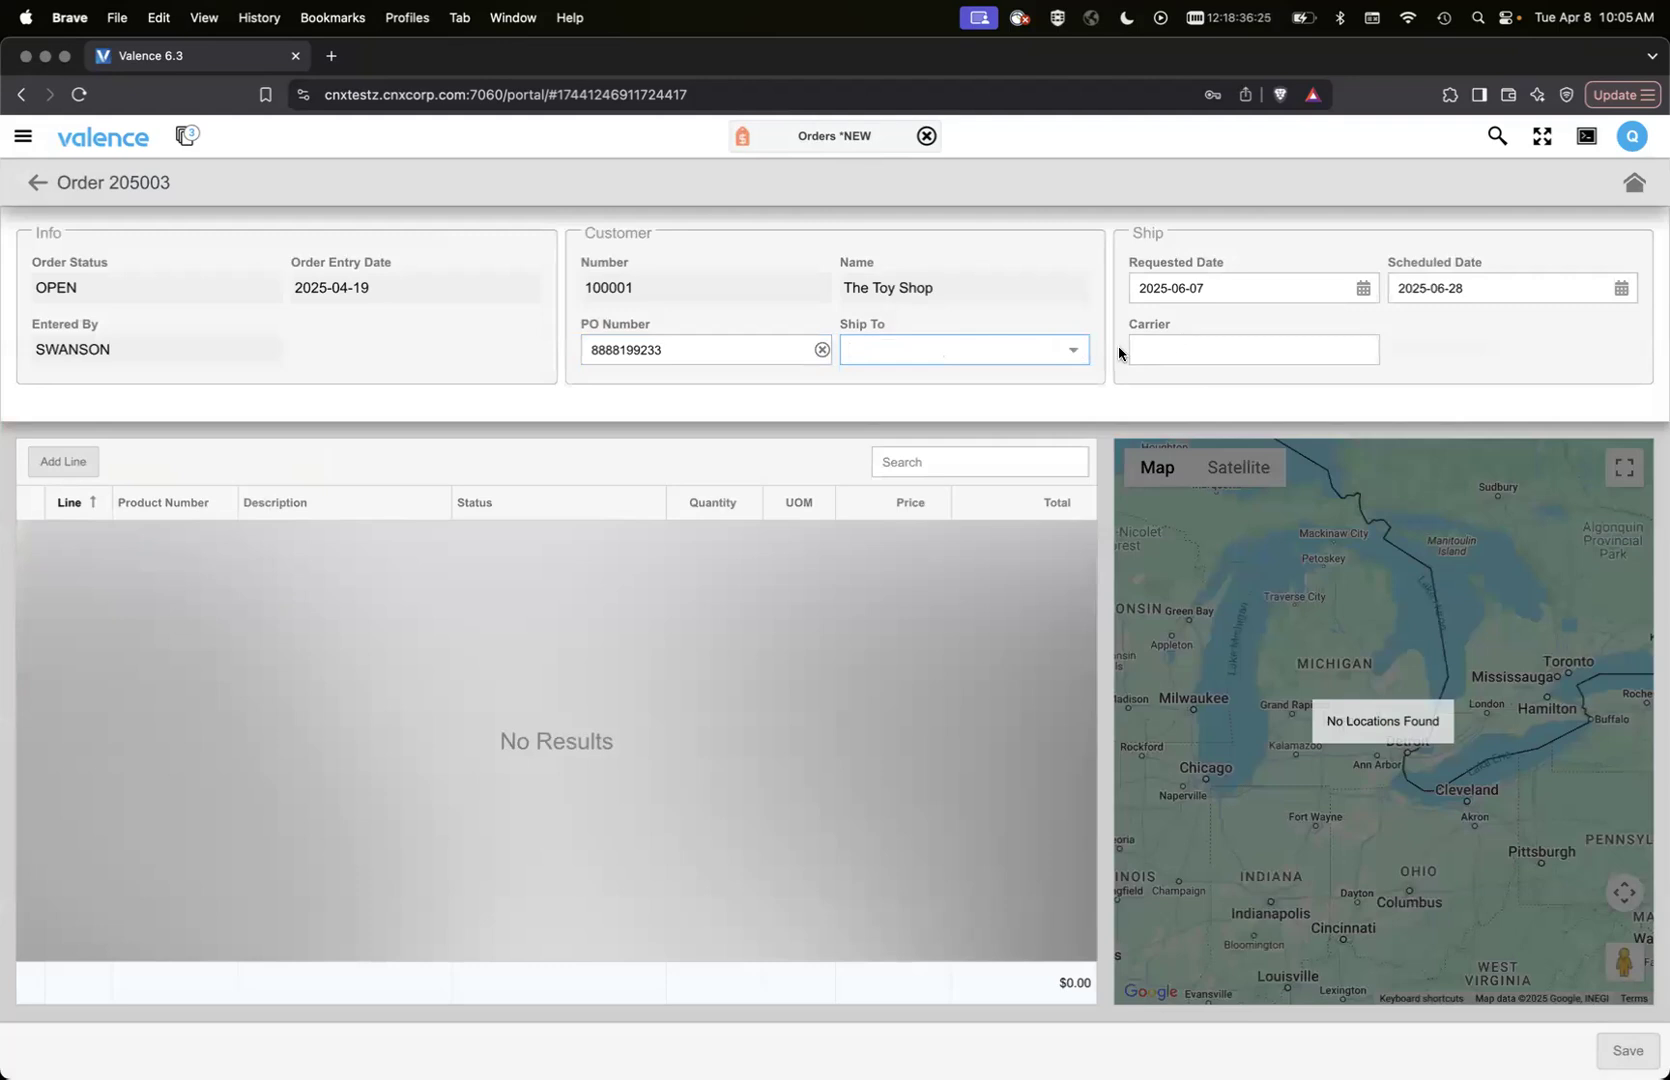
{"action": "left_click", "coordinate": [1076, 352]}
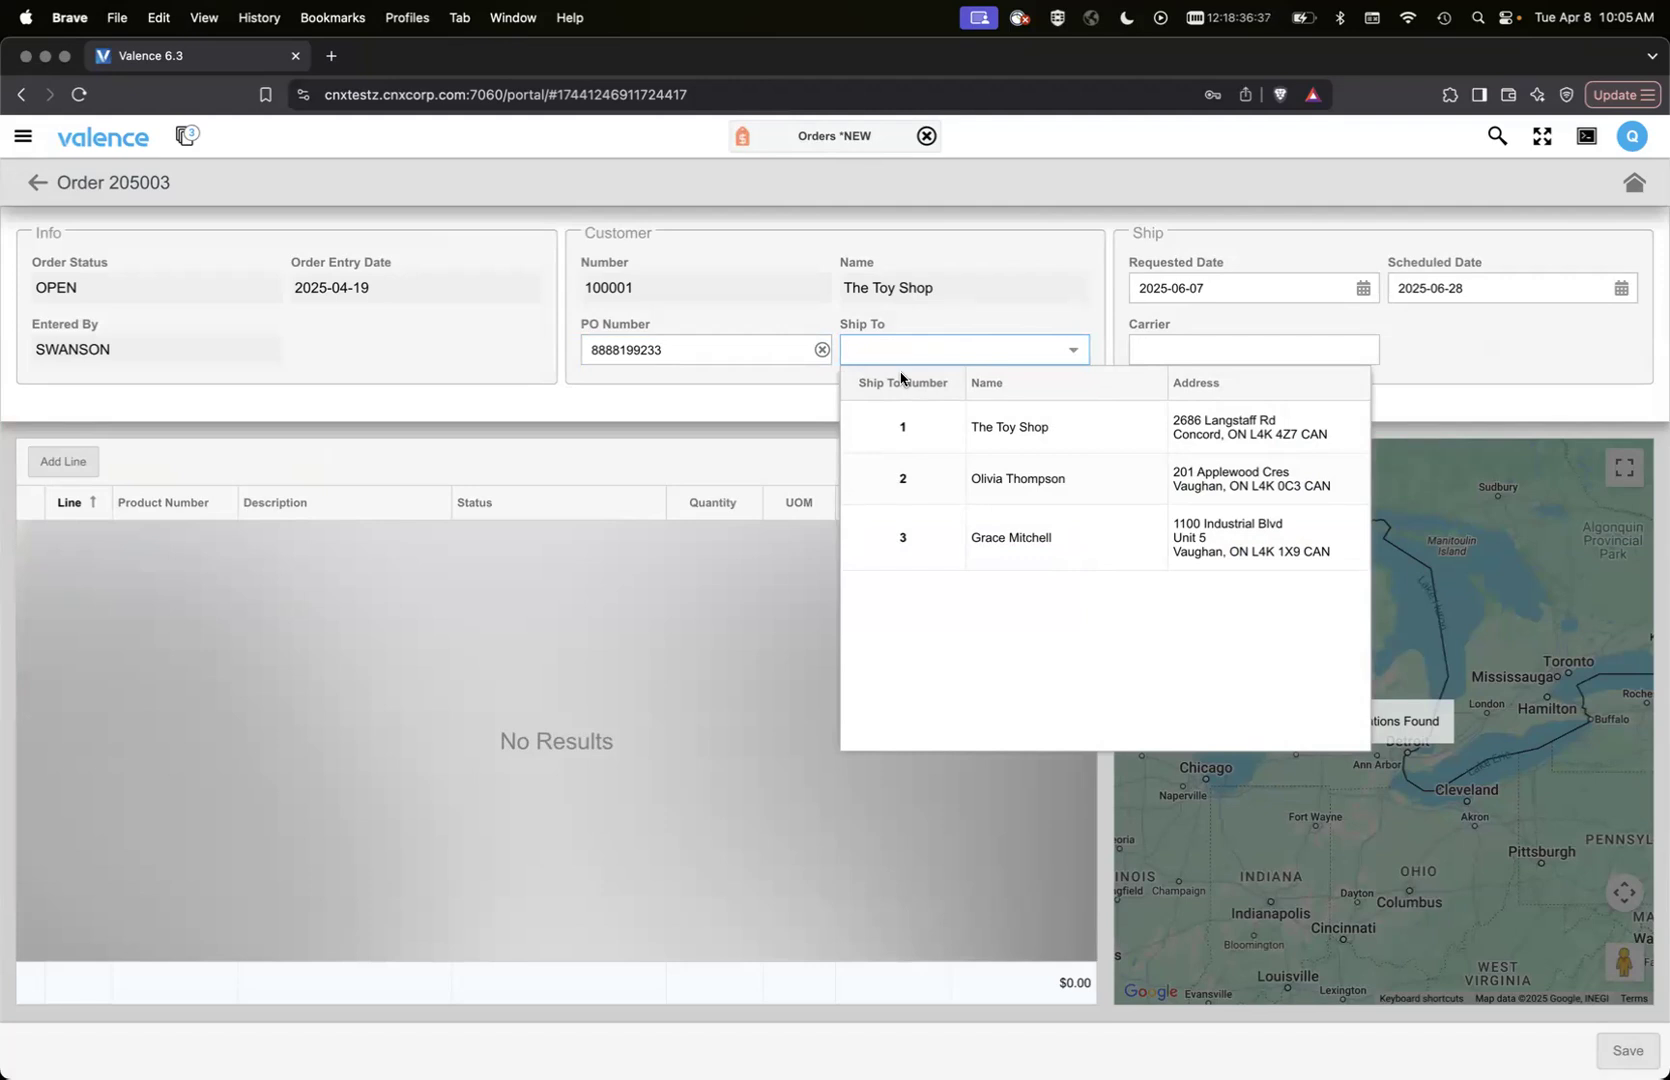
{"action": "type", "text": "apple"}
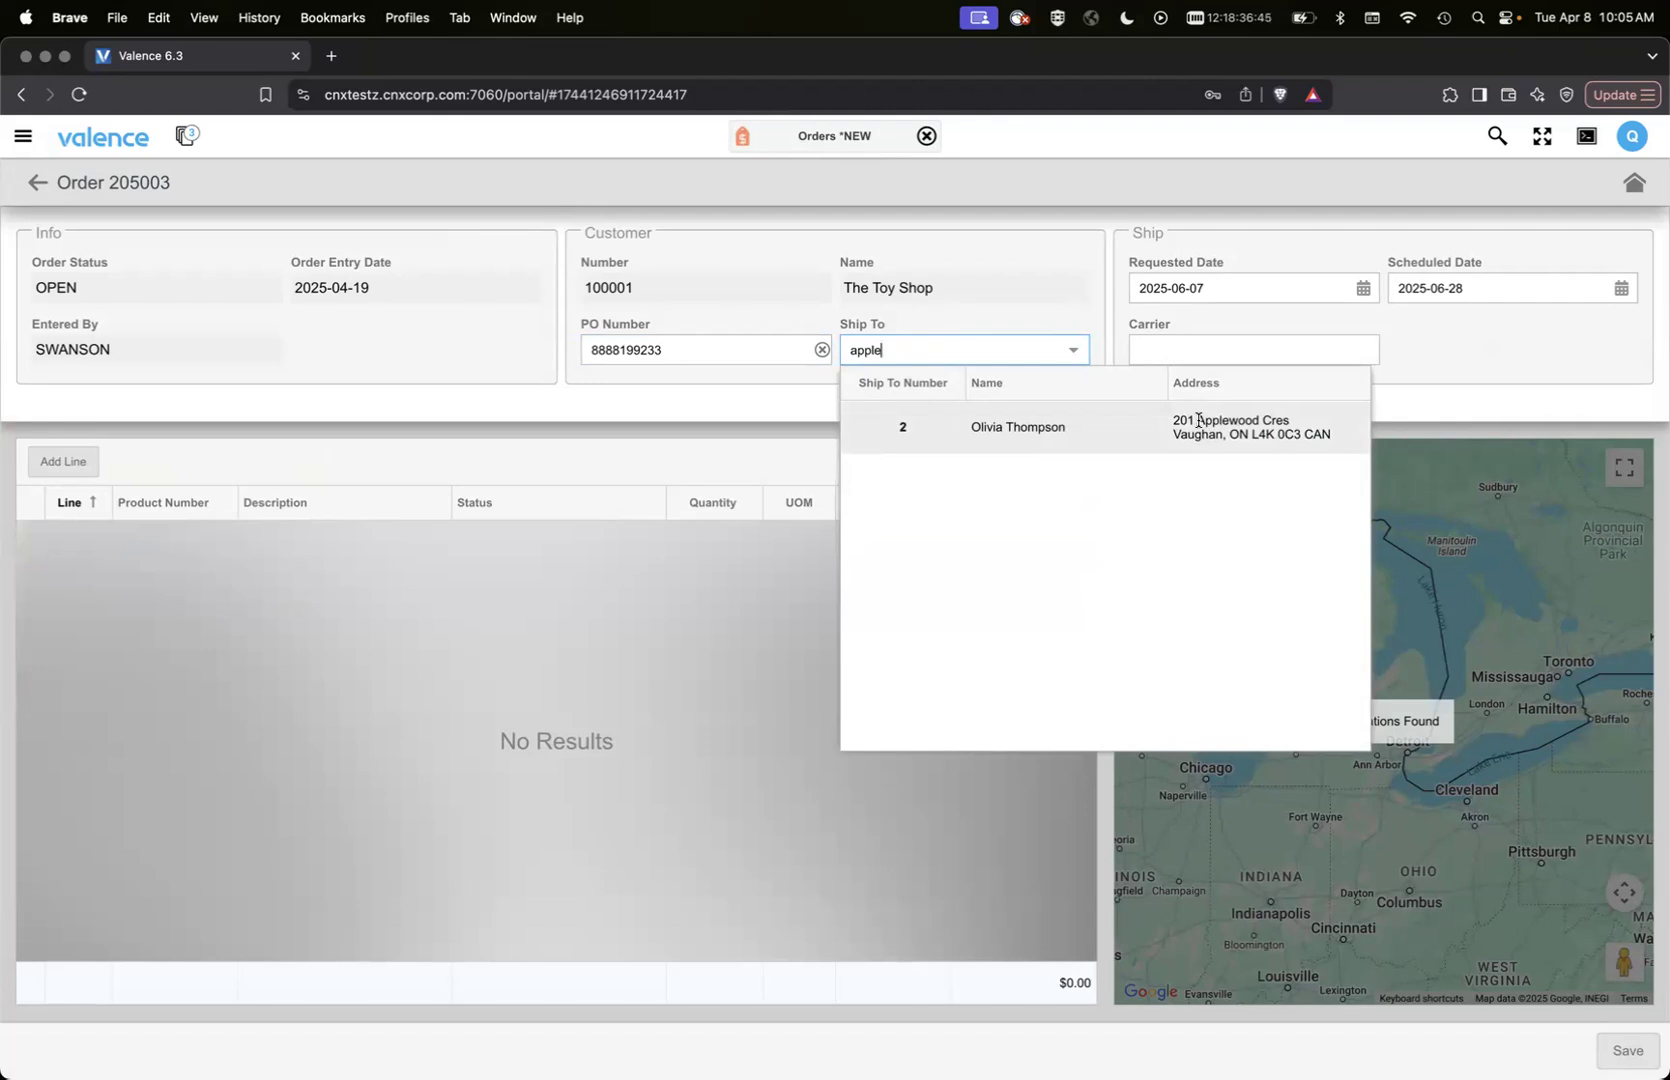
{"action": "left_click", "coordinate": [963, 425]}
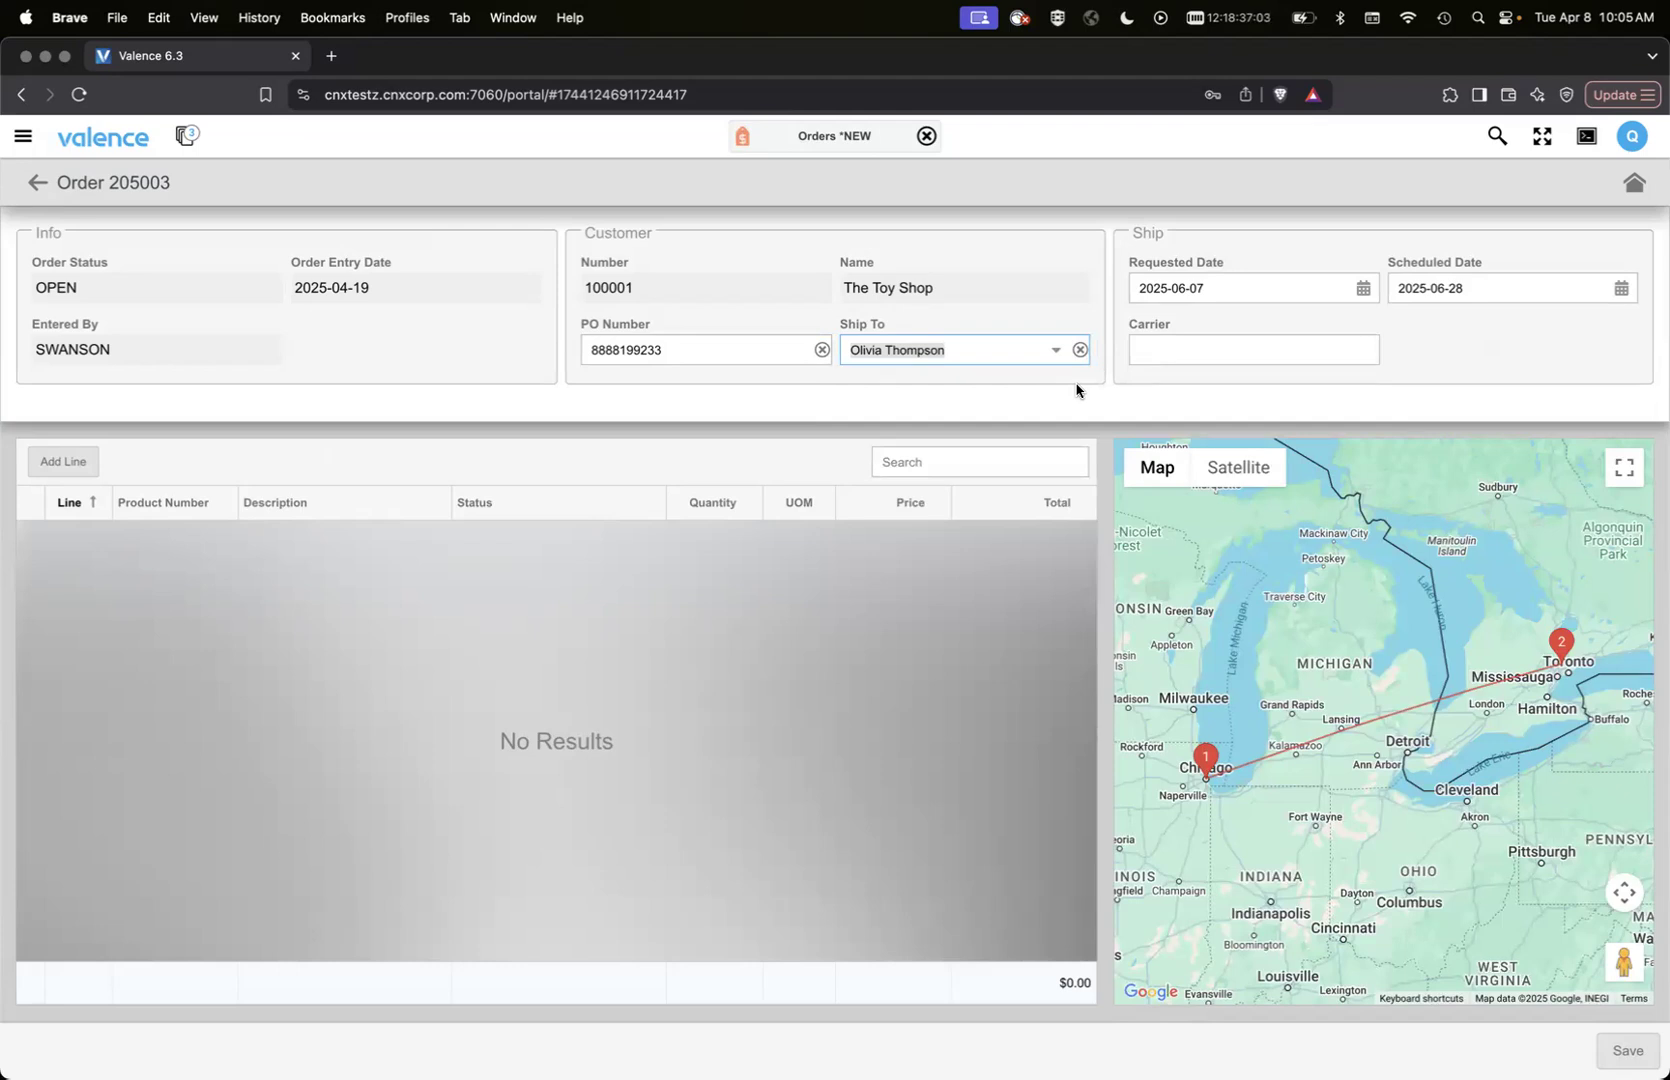
In the original Orders app, open the same Toy Shop order and choose the second ship-to in the Ship To lookup.
{"action": "left_click", "coordinate": [190, 136]}
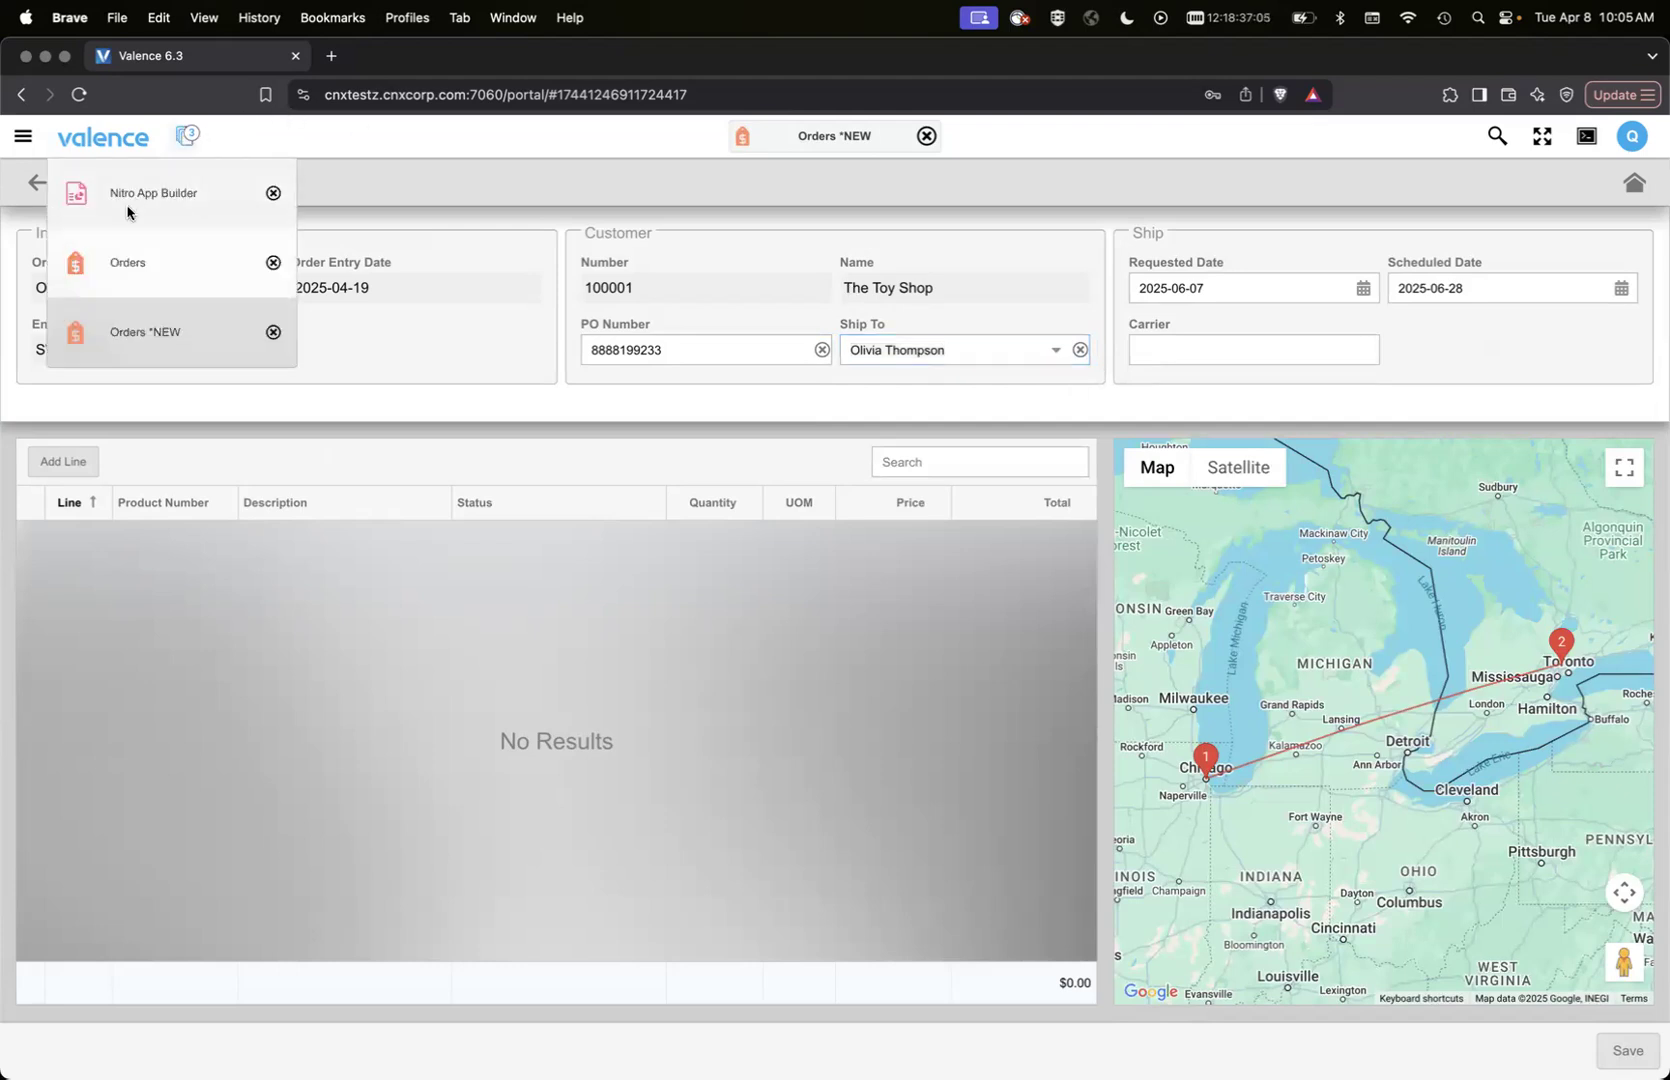
{"action": "left_click", "coordinate": [136, 264]}
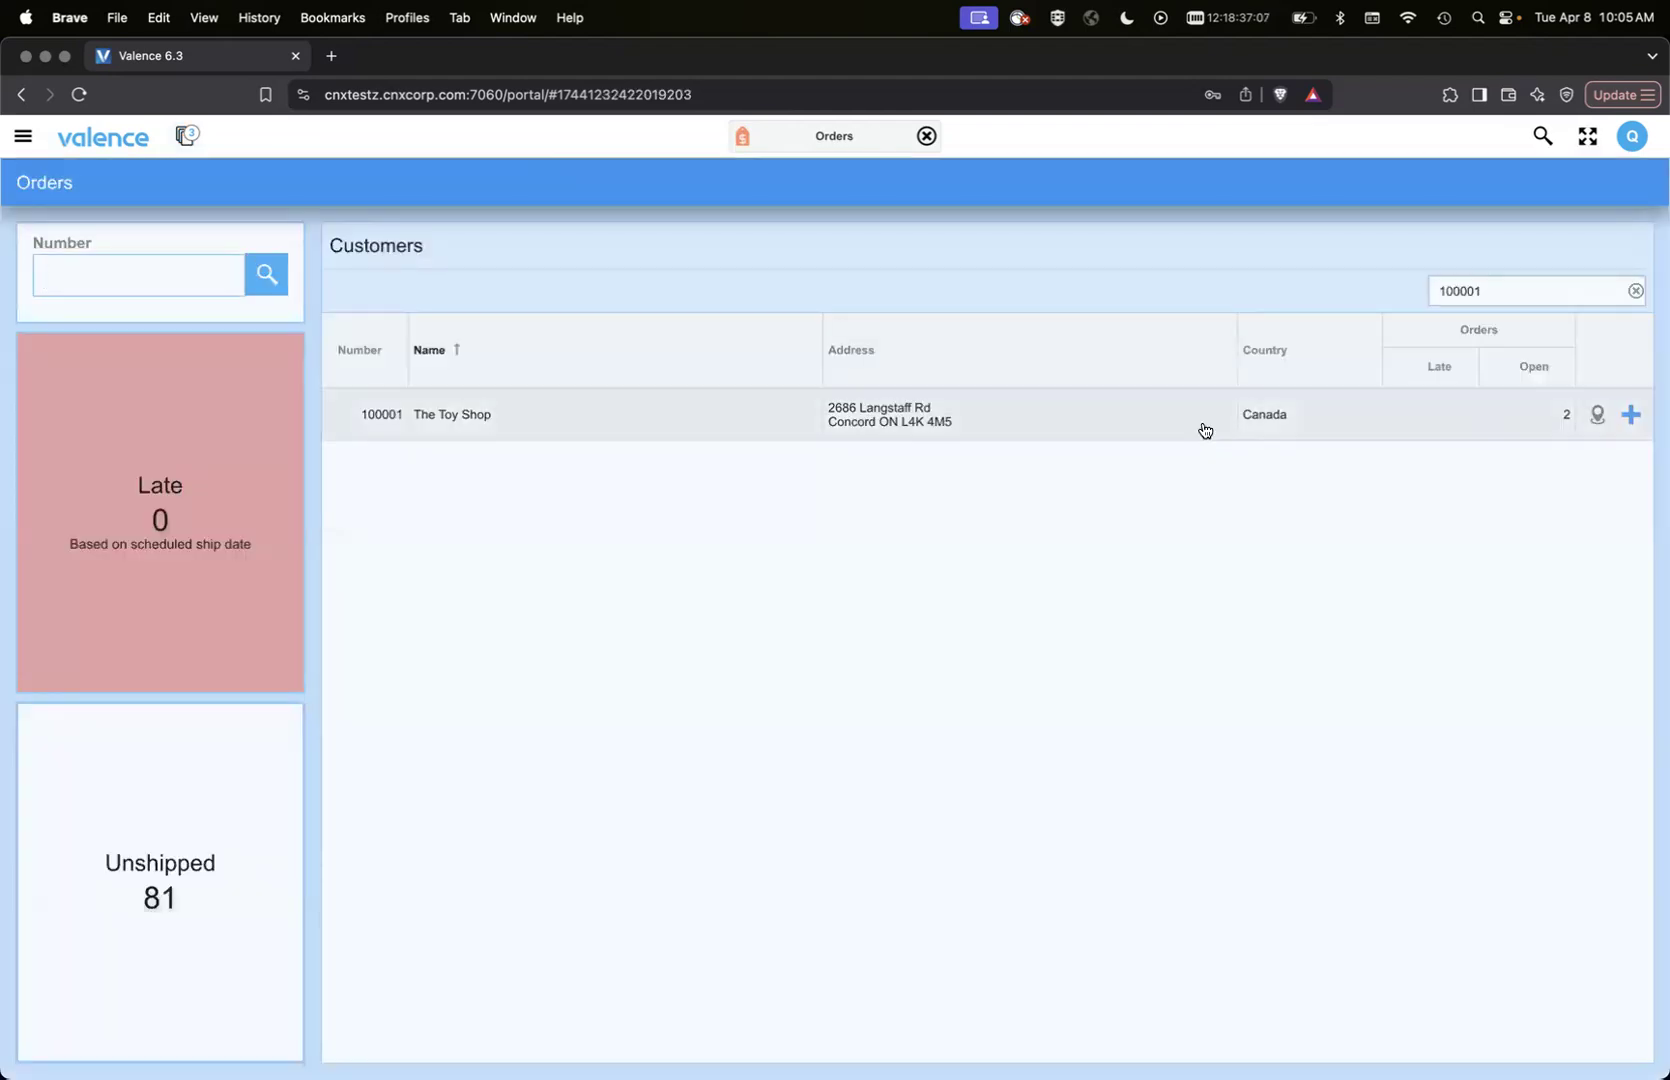
{"action": "left_click", "coordinate": [870, 432]}
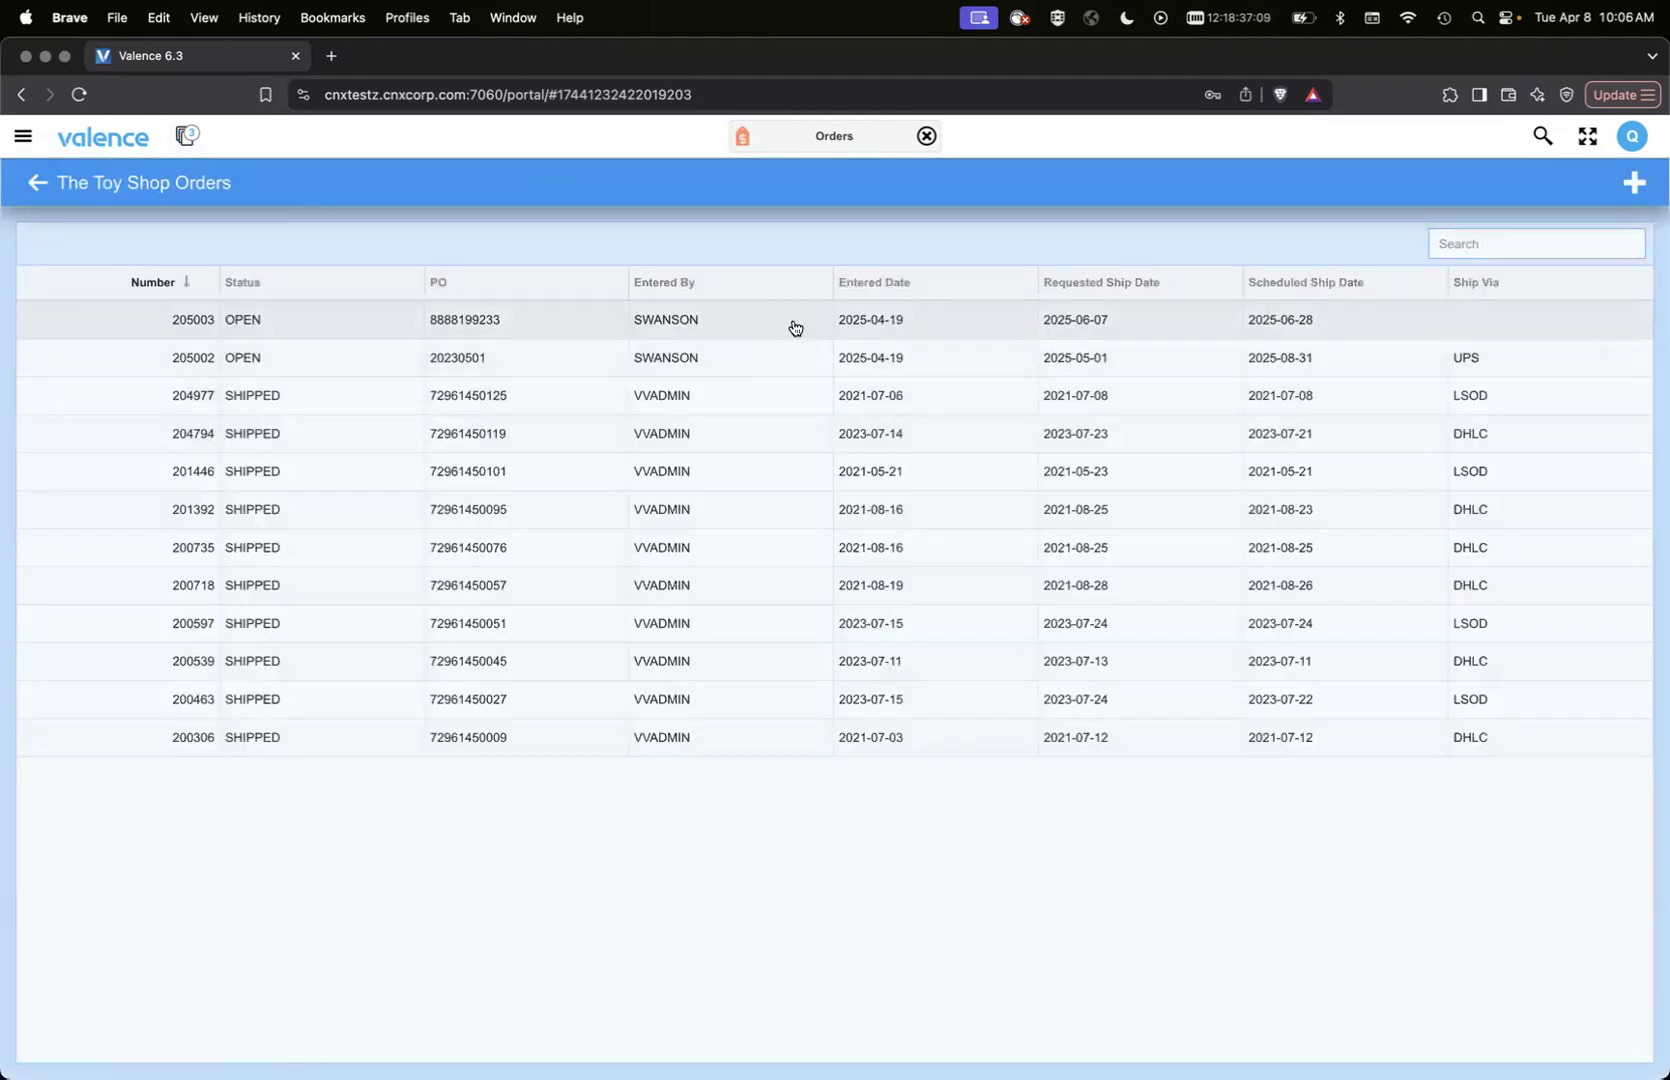
{"action": "left_click", "coordinate": [795, 328]}
{"action": "left_click", "coordinate": [1063, 352]}
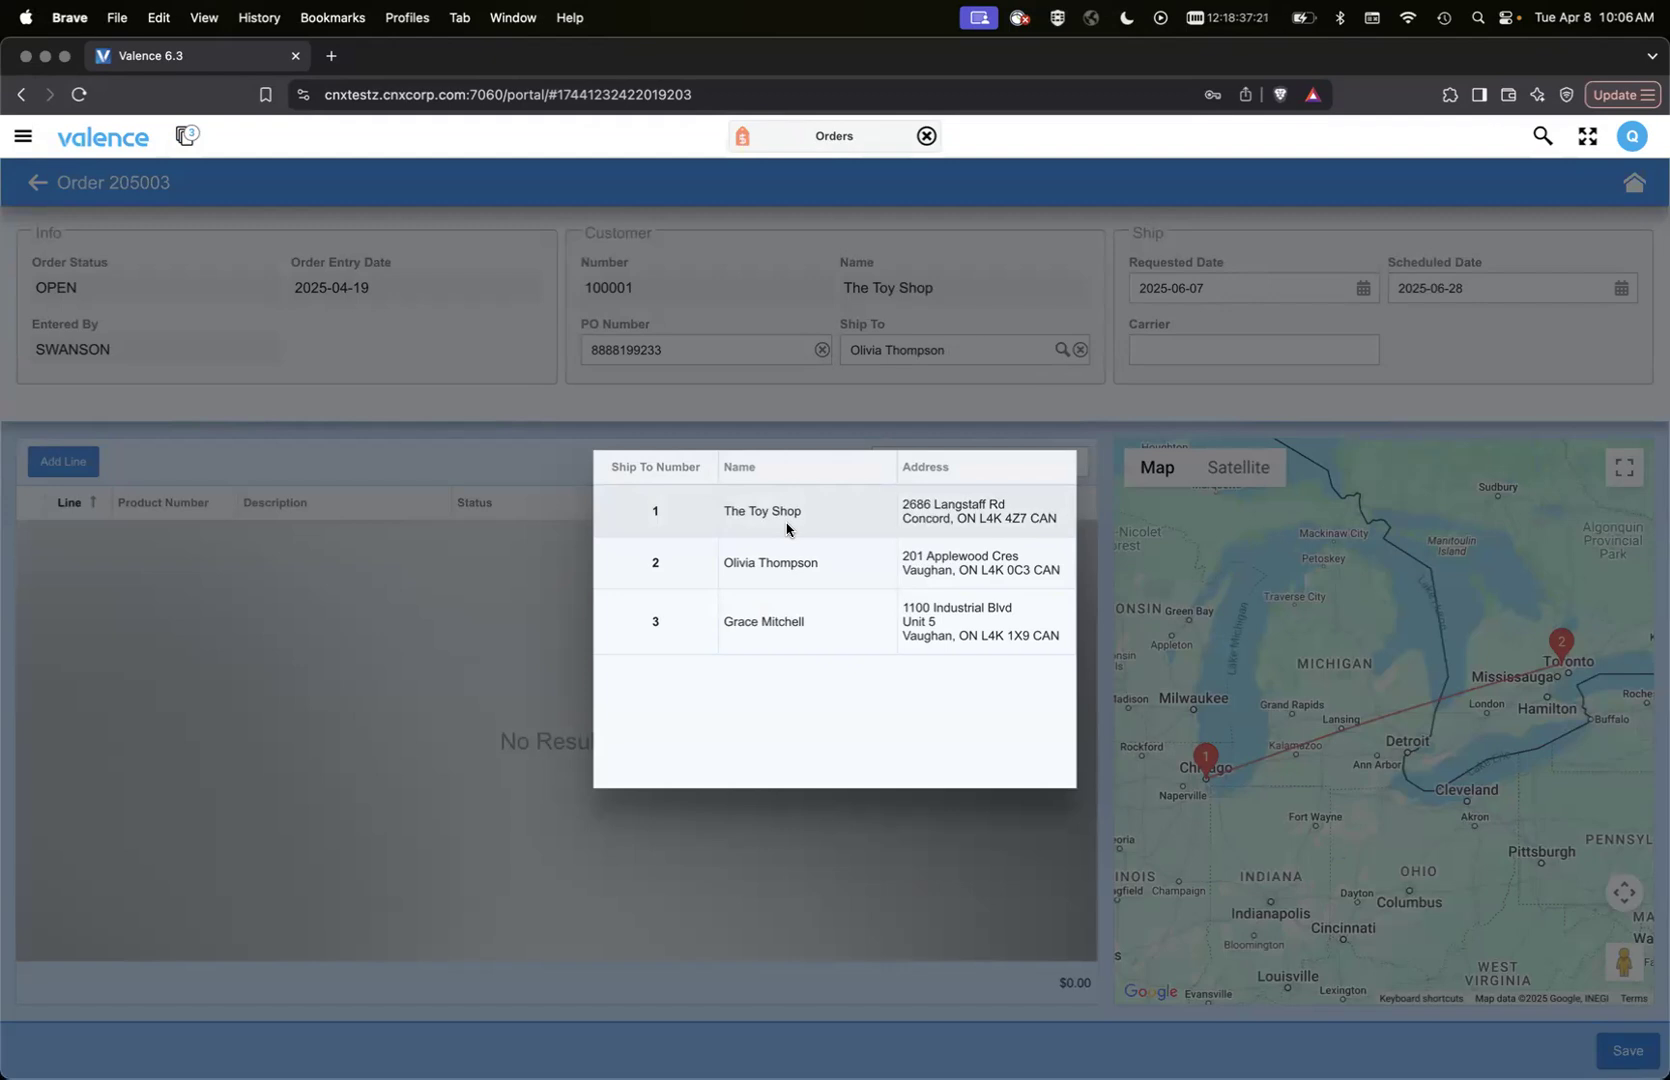
{"action": "left_click", "coordinate": [757, 560]}
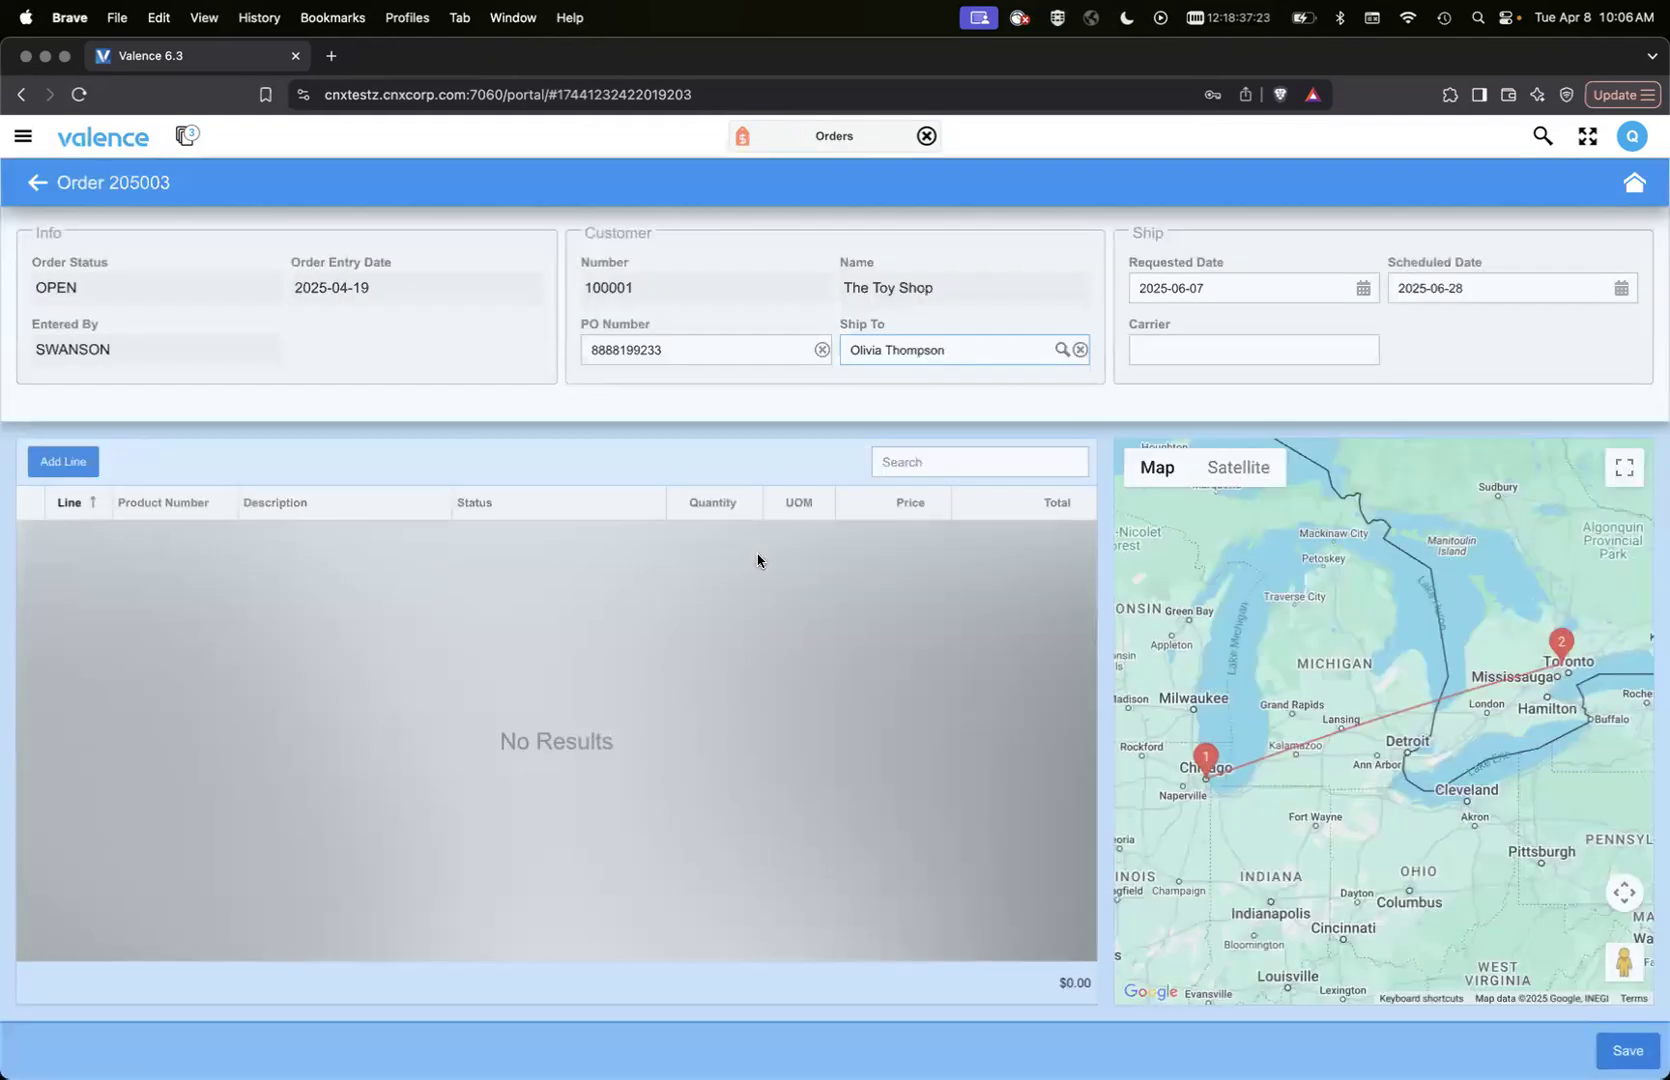
Back in Orders *NEW, clear the order's Ship To, filter the dropdown grid by "shop", and select The Toy Shop.
{"action": "left_click", "coordinate": [186, 135]}
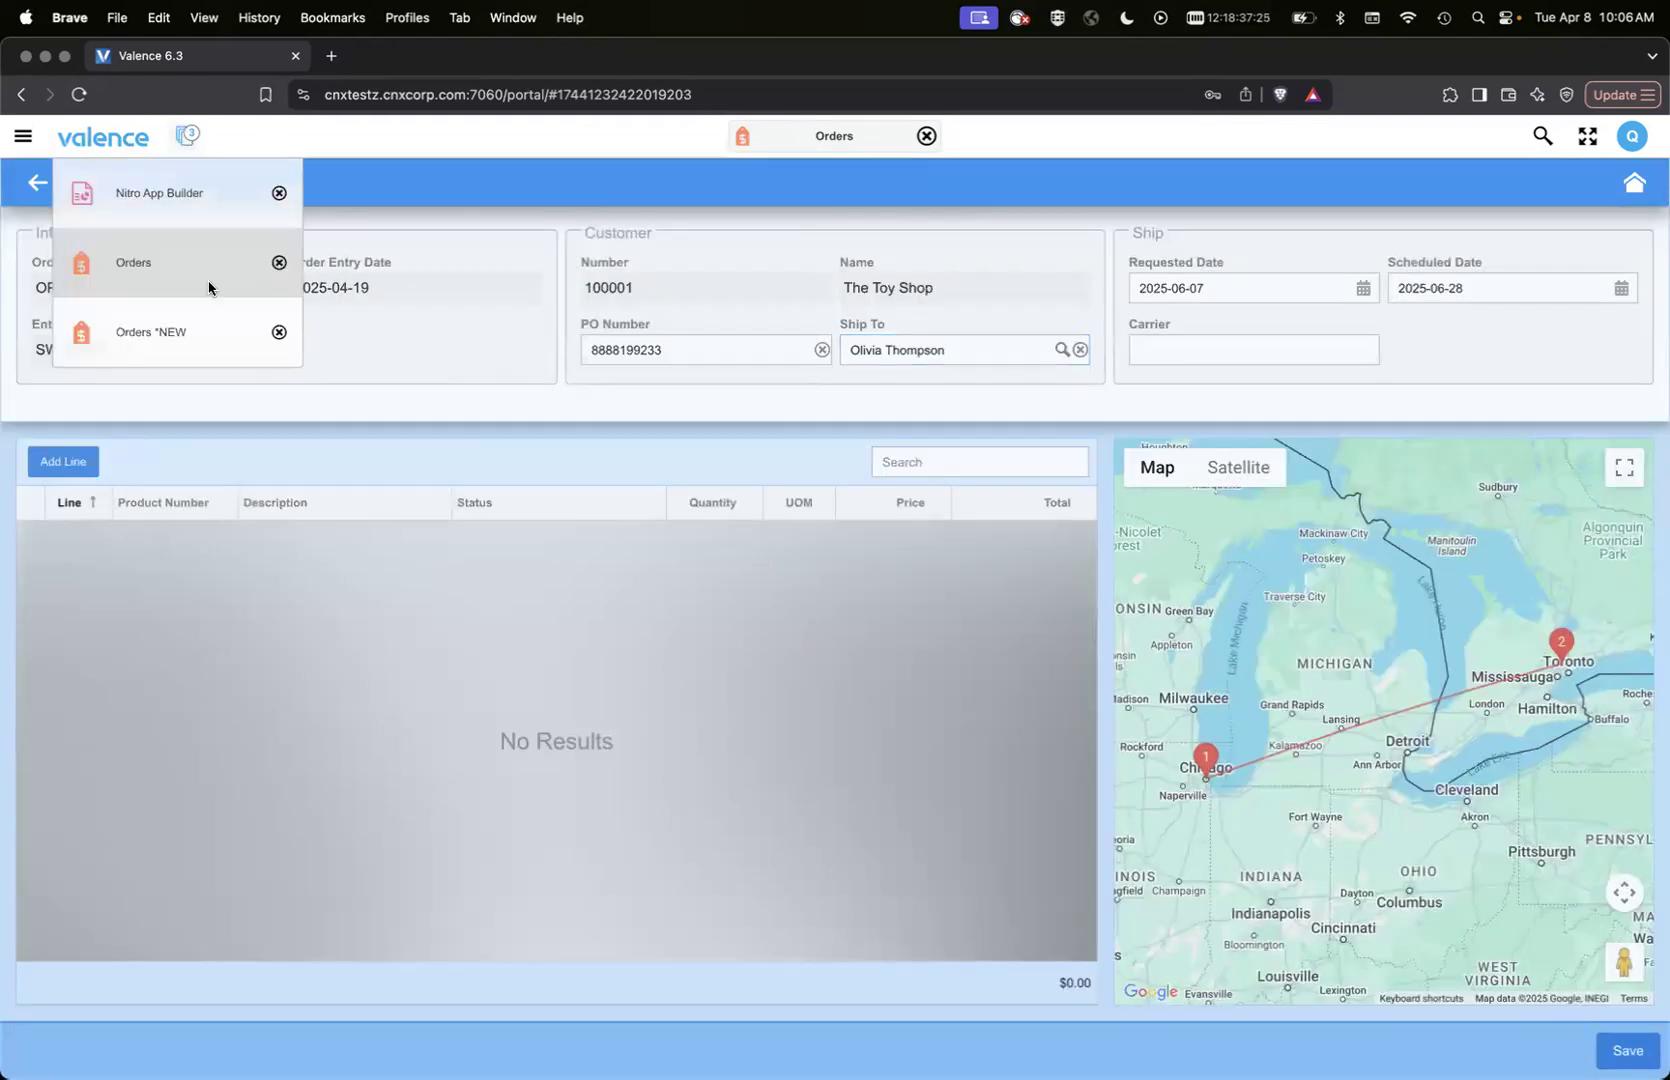
{"action": "left_click", "coordinate": [158, 332]}
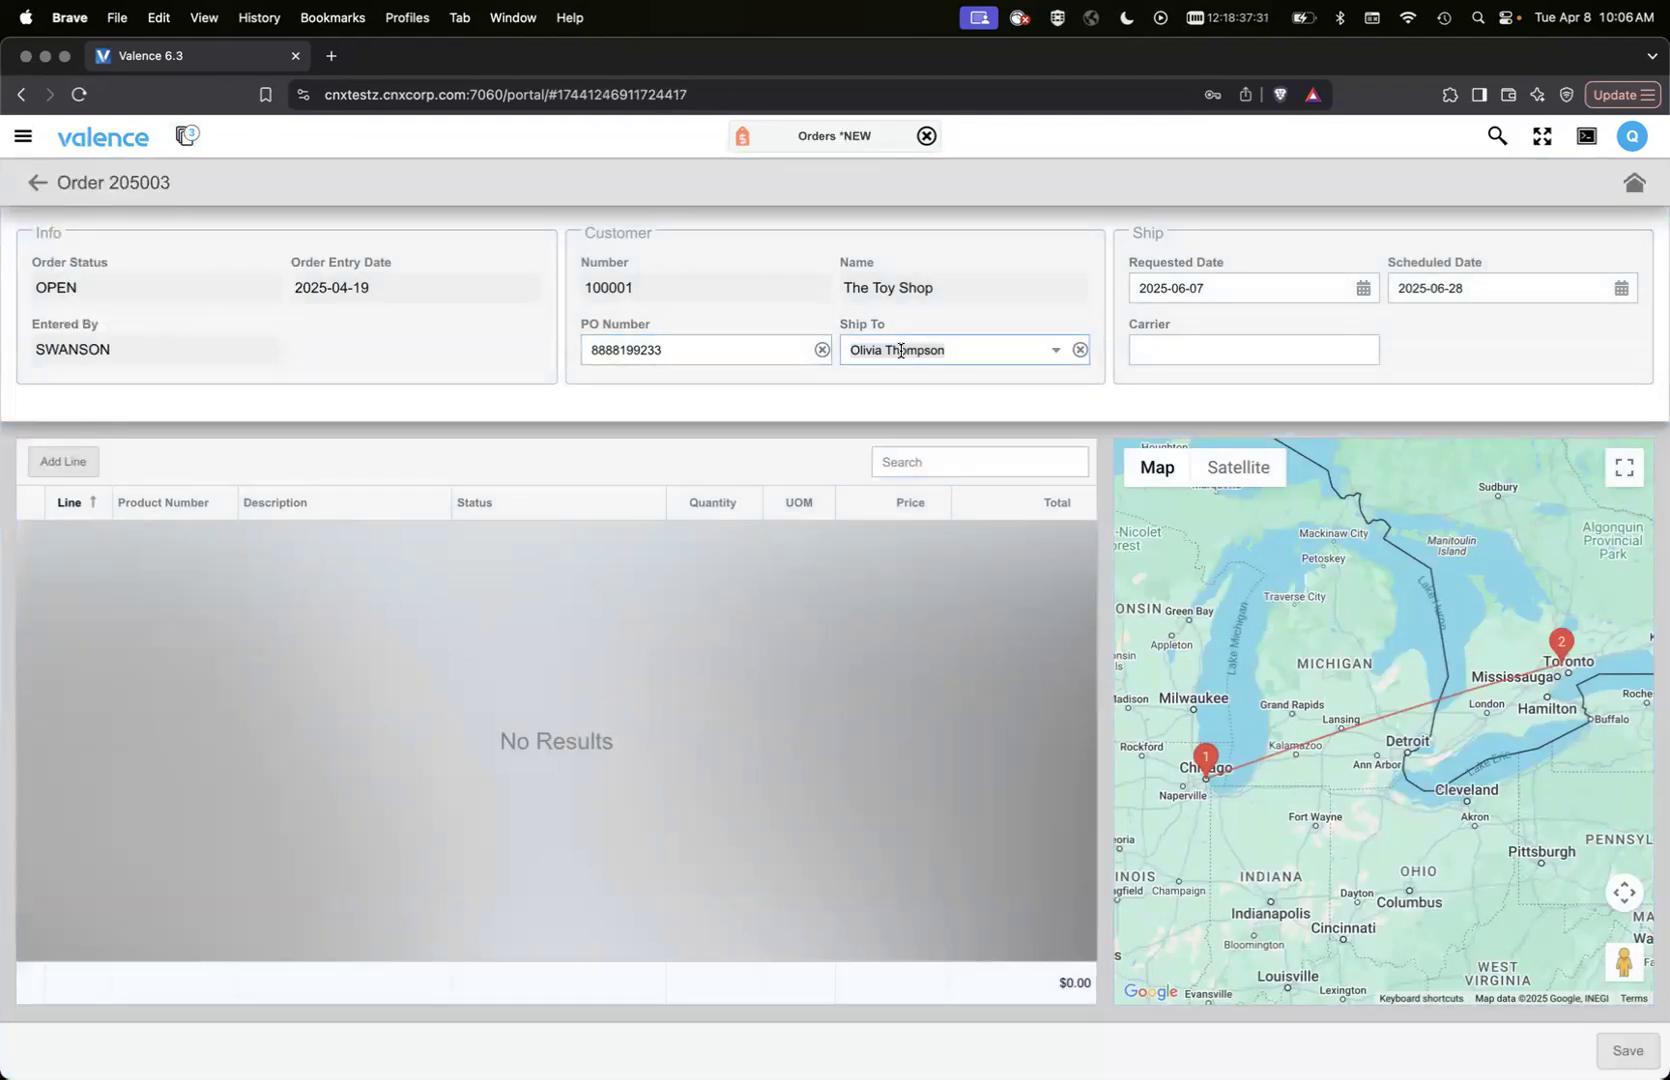
{"action": "key", "text": "BackSpace"}
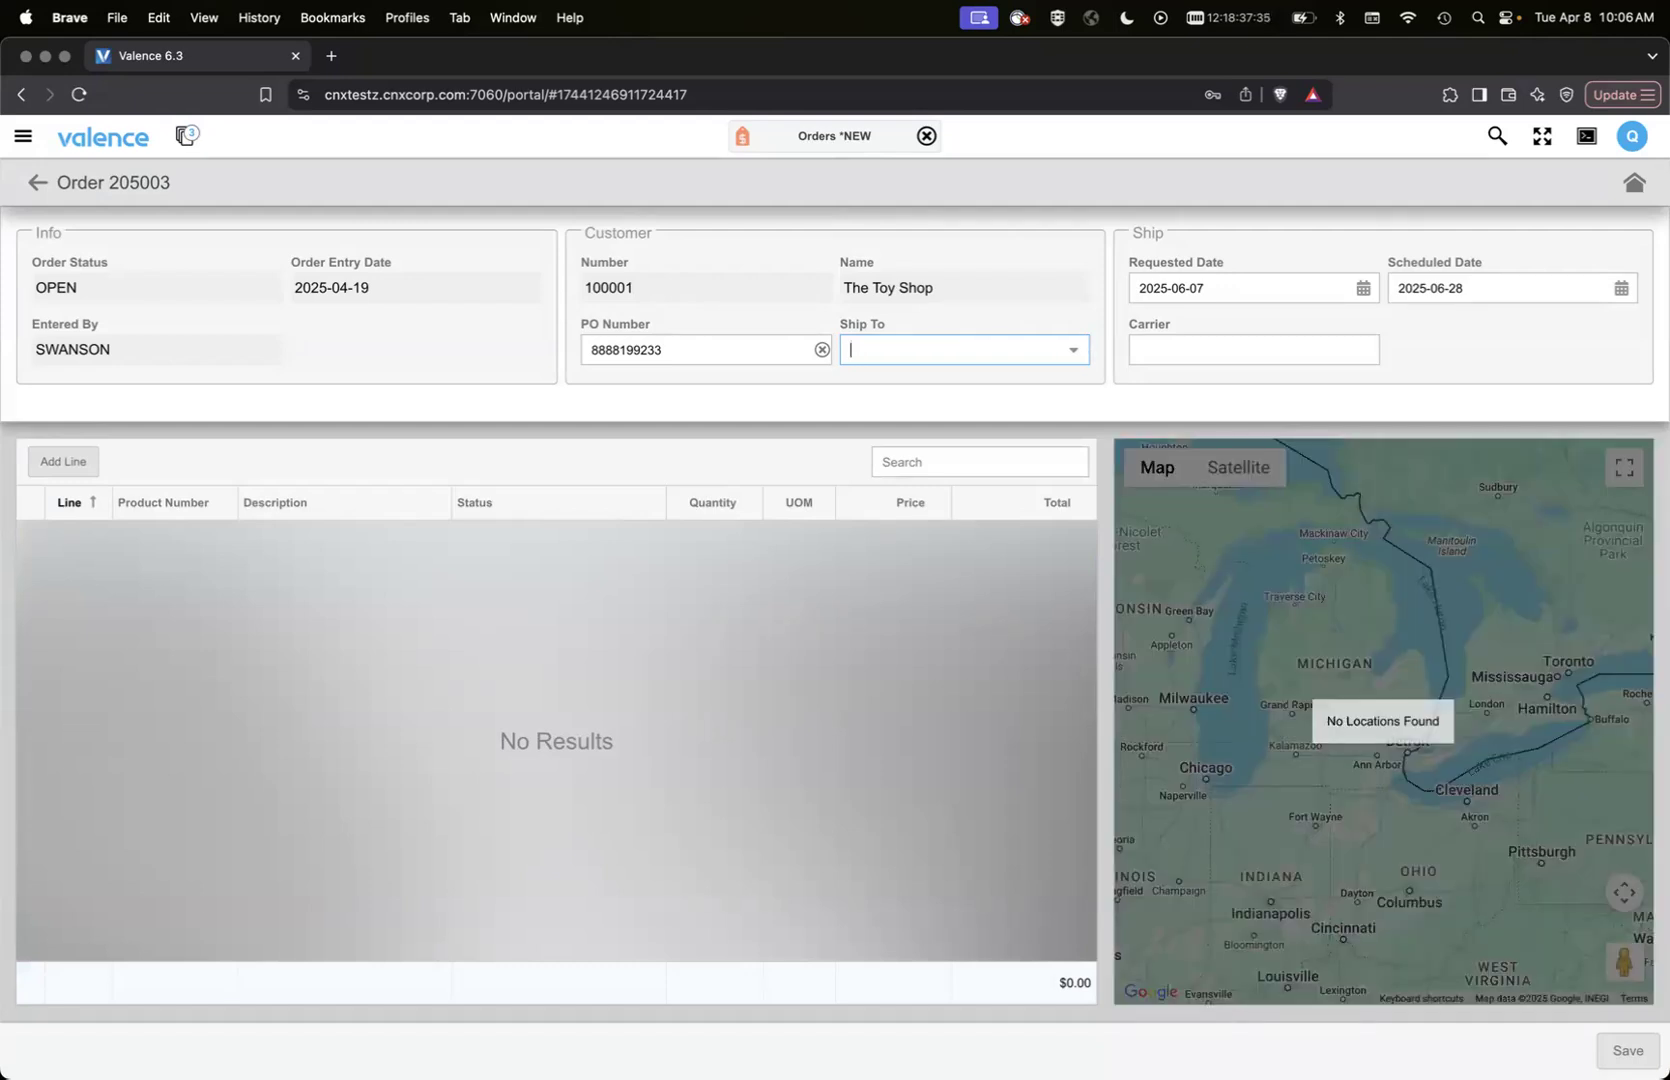
{"action": "type", "text": "shi"}
{"action": "key", "text": "BackSpace"}
{"action": "key", "text": "BackSpace"}
{"action": "key", "text": "BackSpace"}
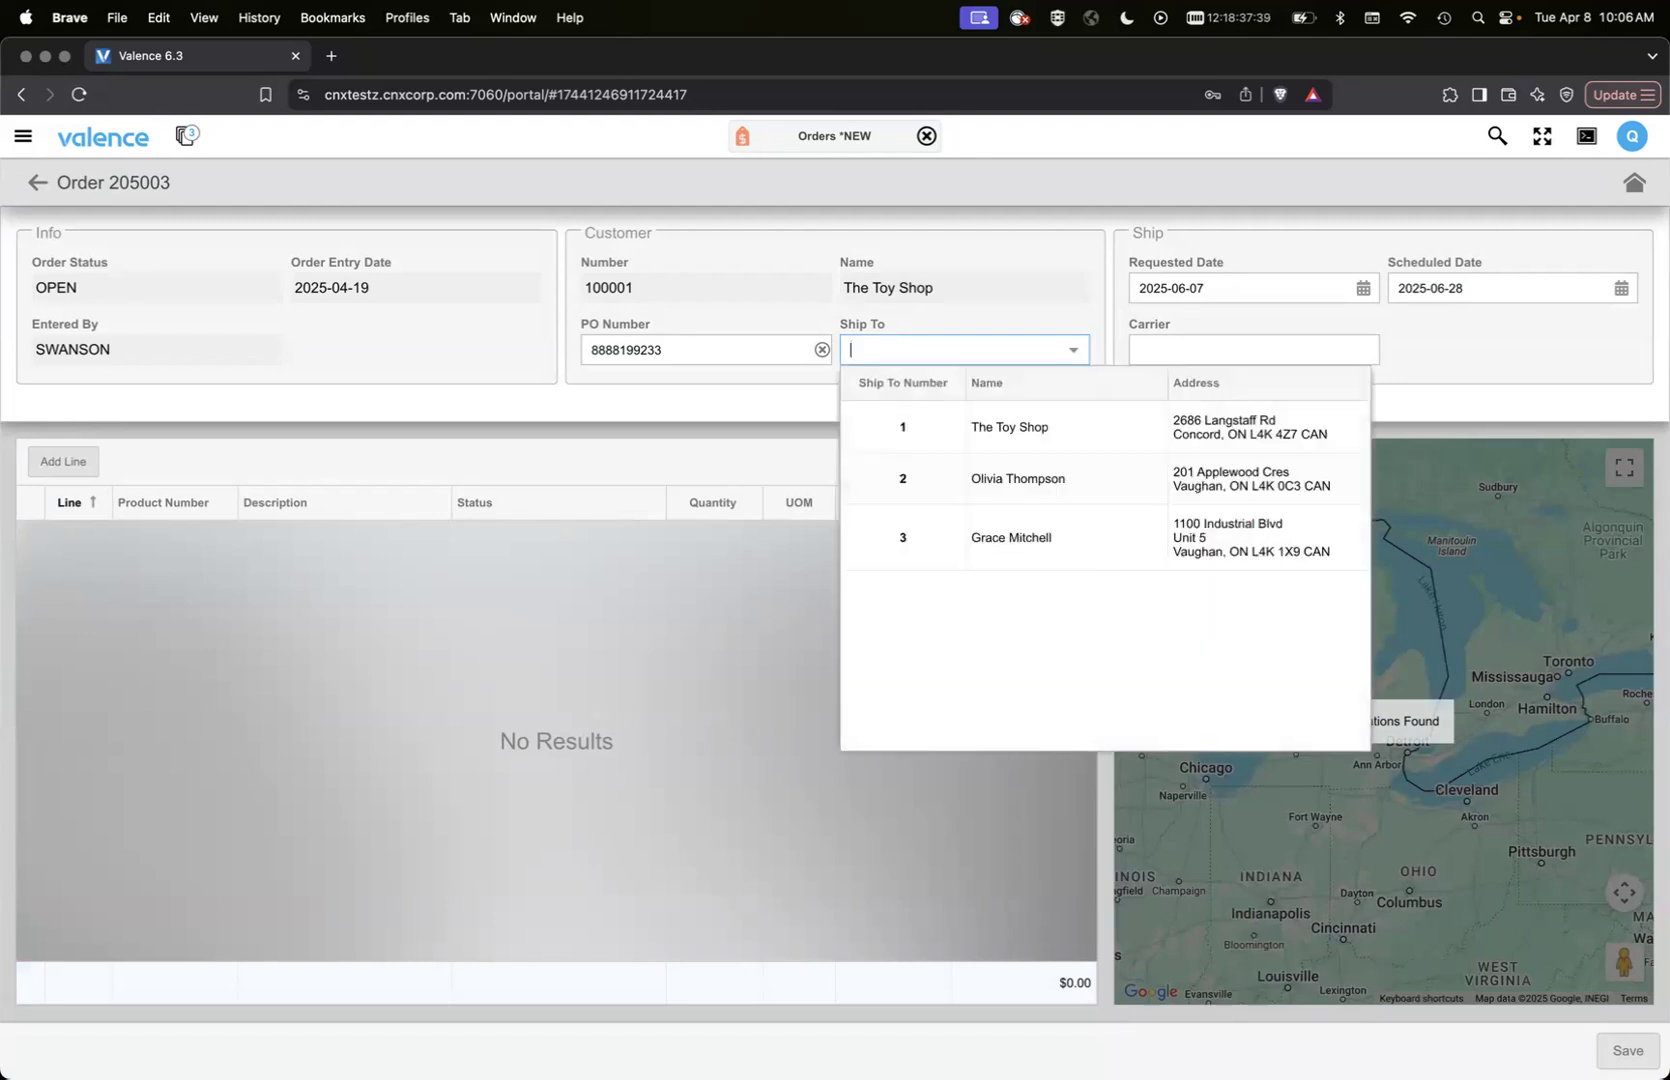
{"action": "type", "text": "shop"}
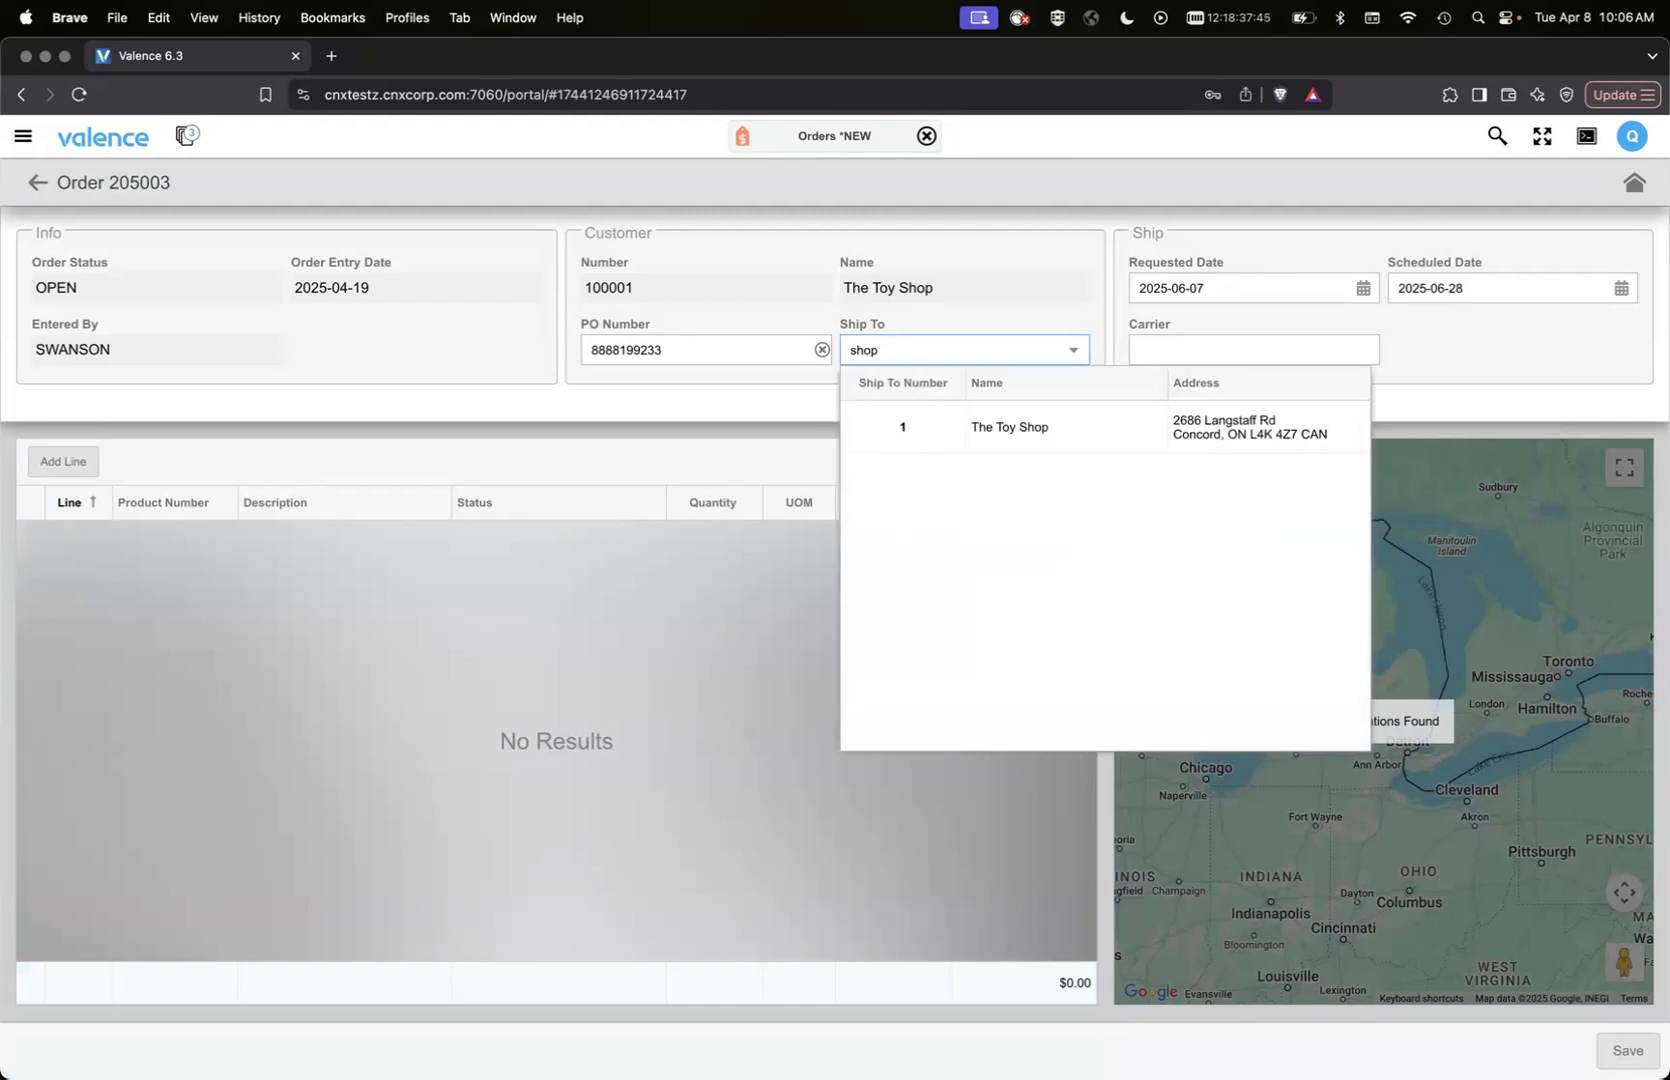
{"action": "key", "text": "Down"}
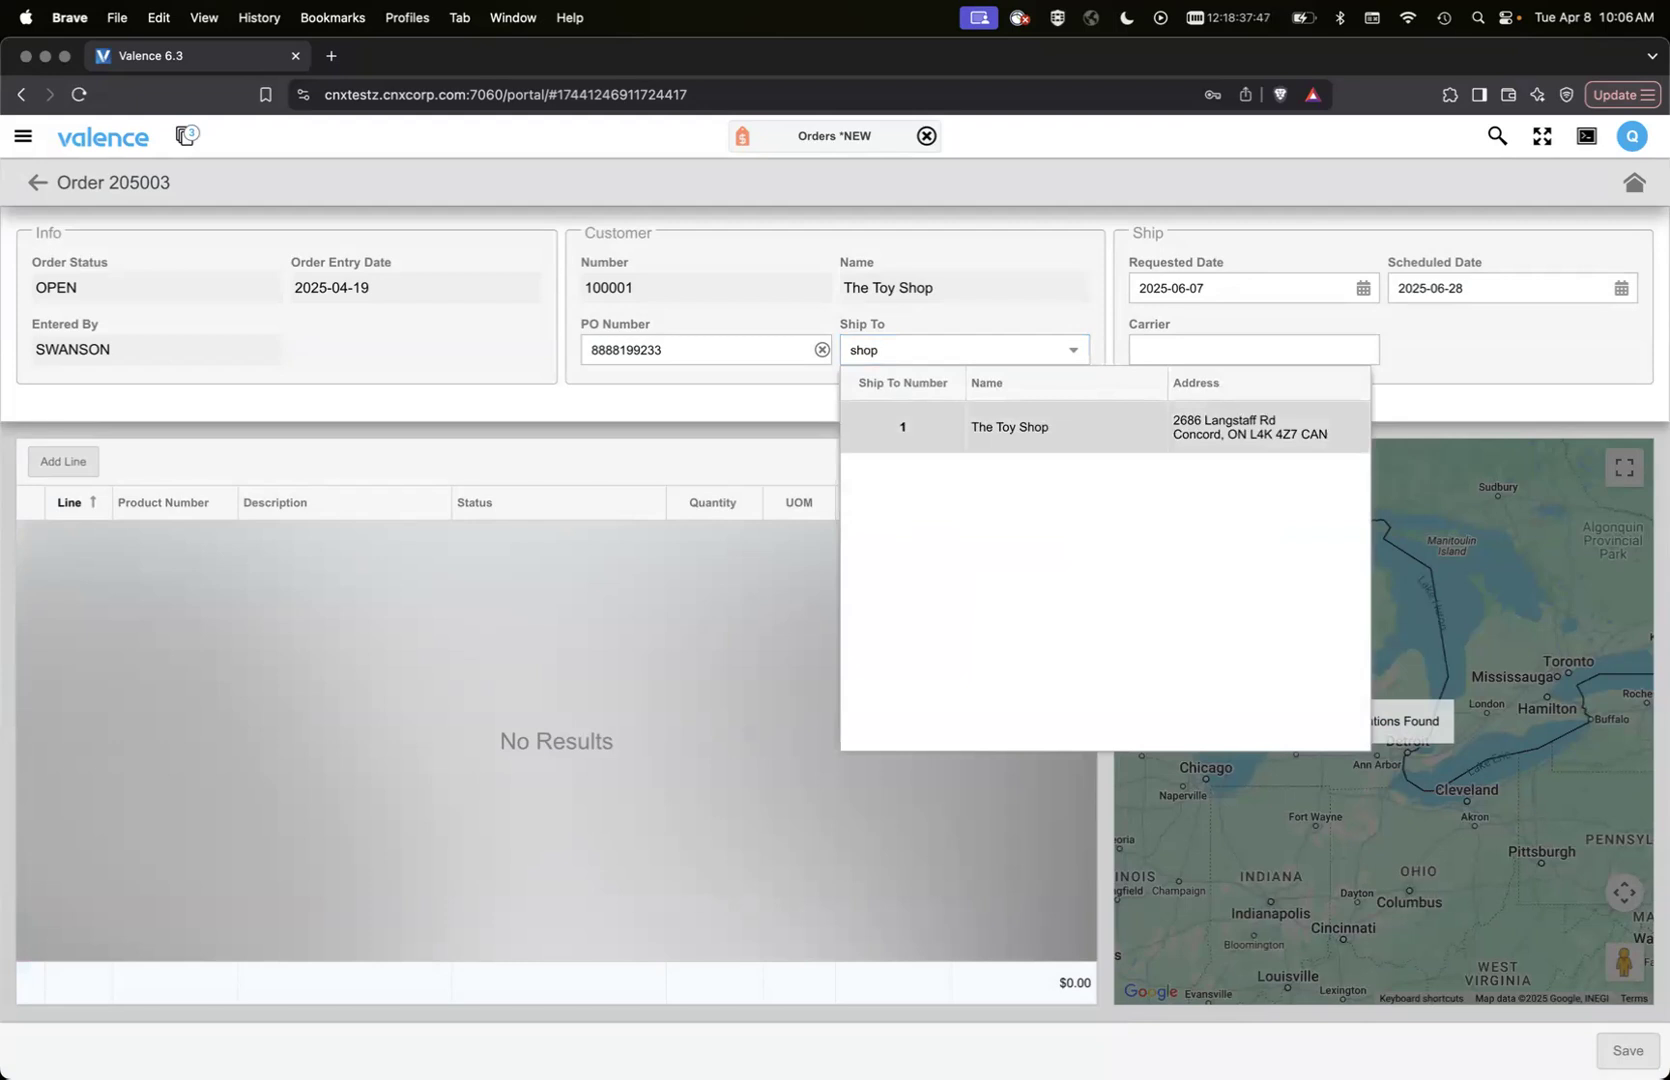
{"action": "key", "text": "Return"}
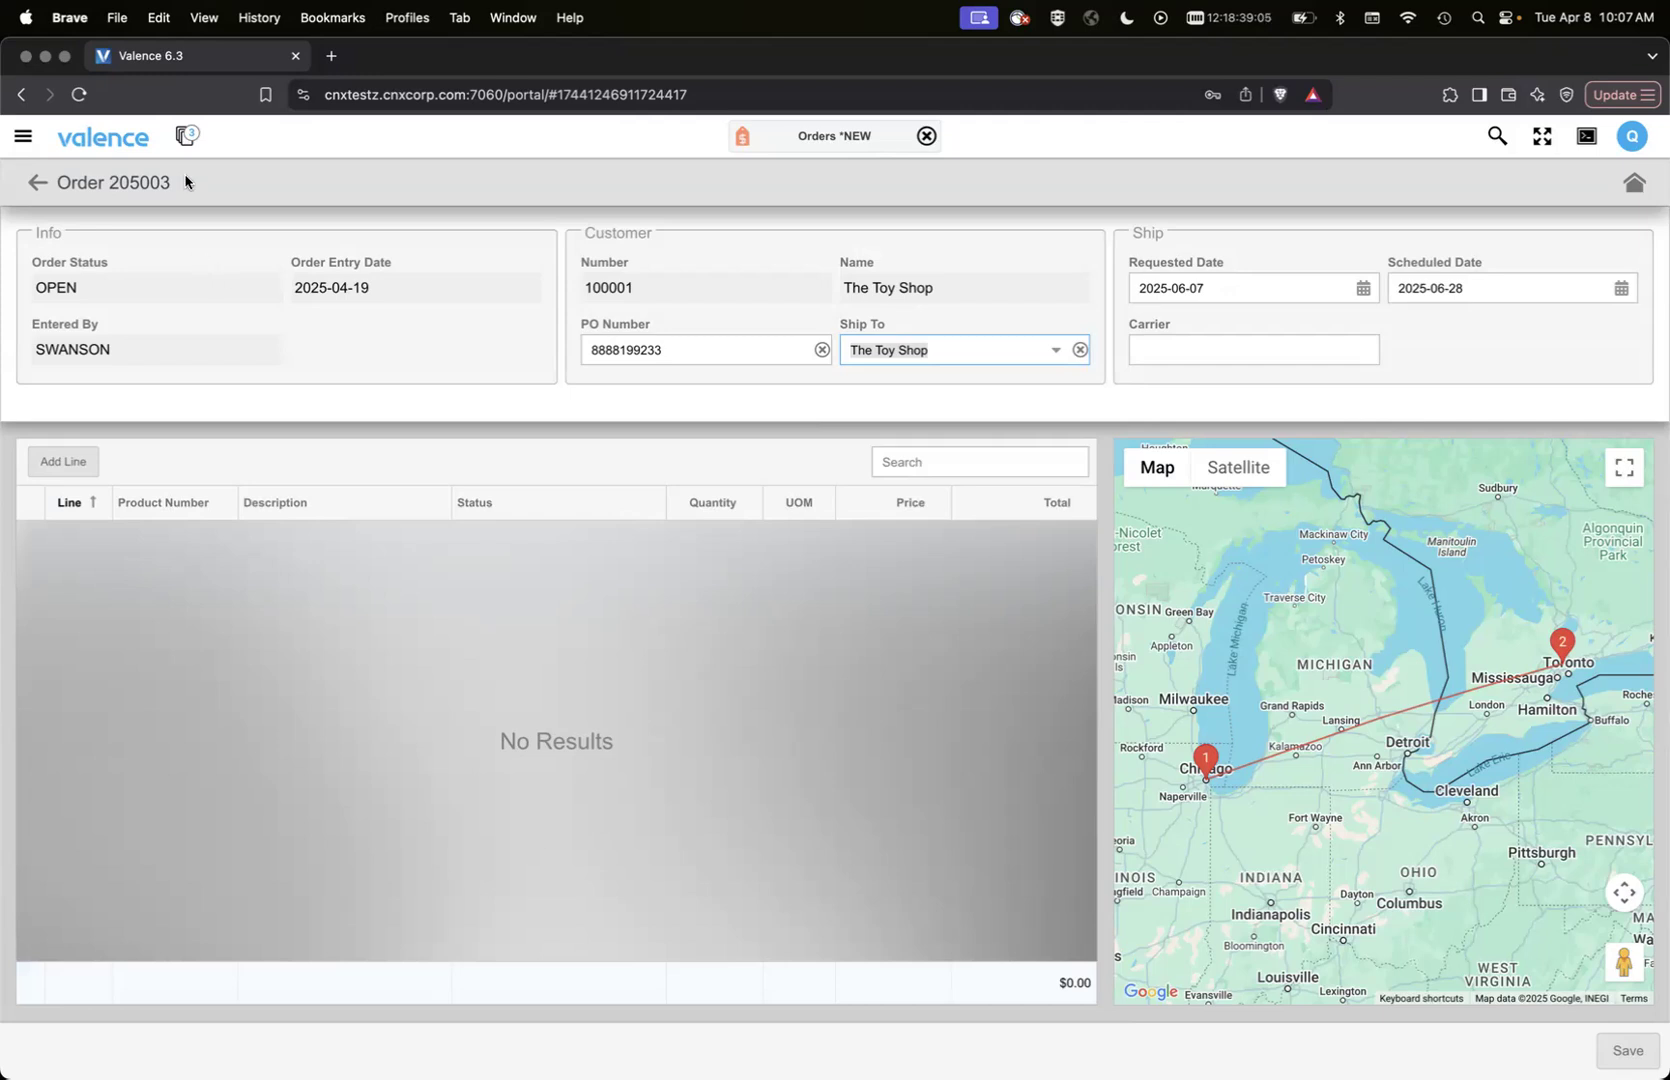
In Nitro App Builder, clear the minimum width of the Order Header Form's SHIPTO_NBR dropdown grid and save the transformation and widget.
{"action": "left_click", "coordinate": [185, 140]}
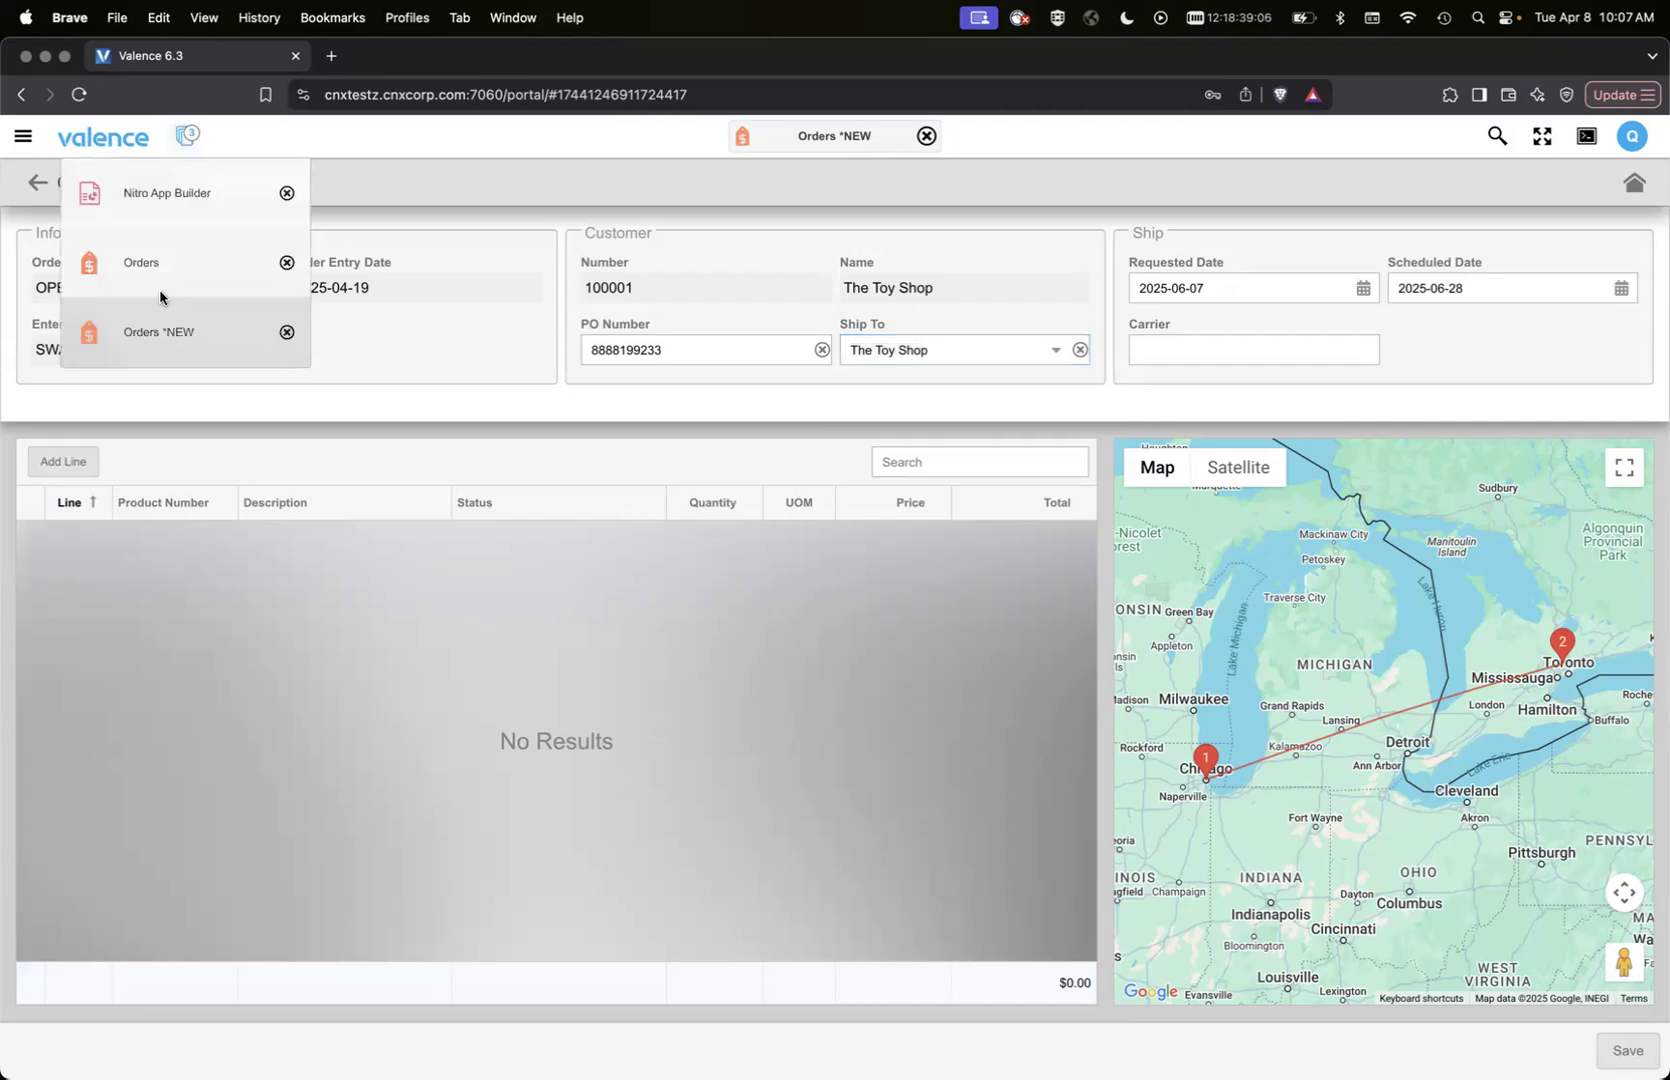
{"action": "left_click", "coordinate": [160, 186]}
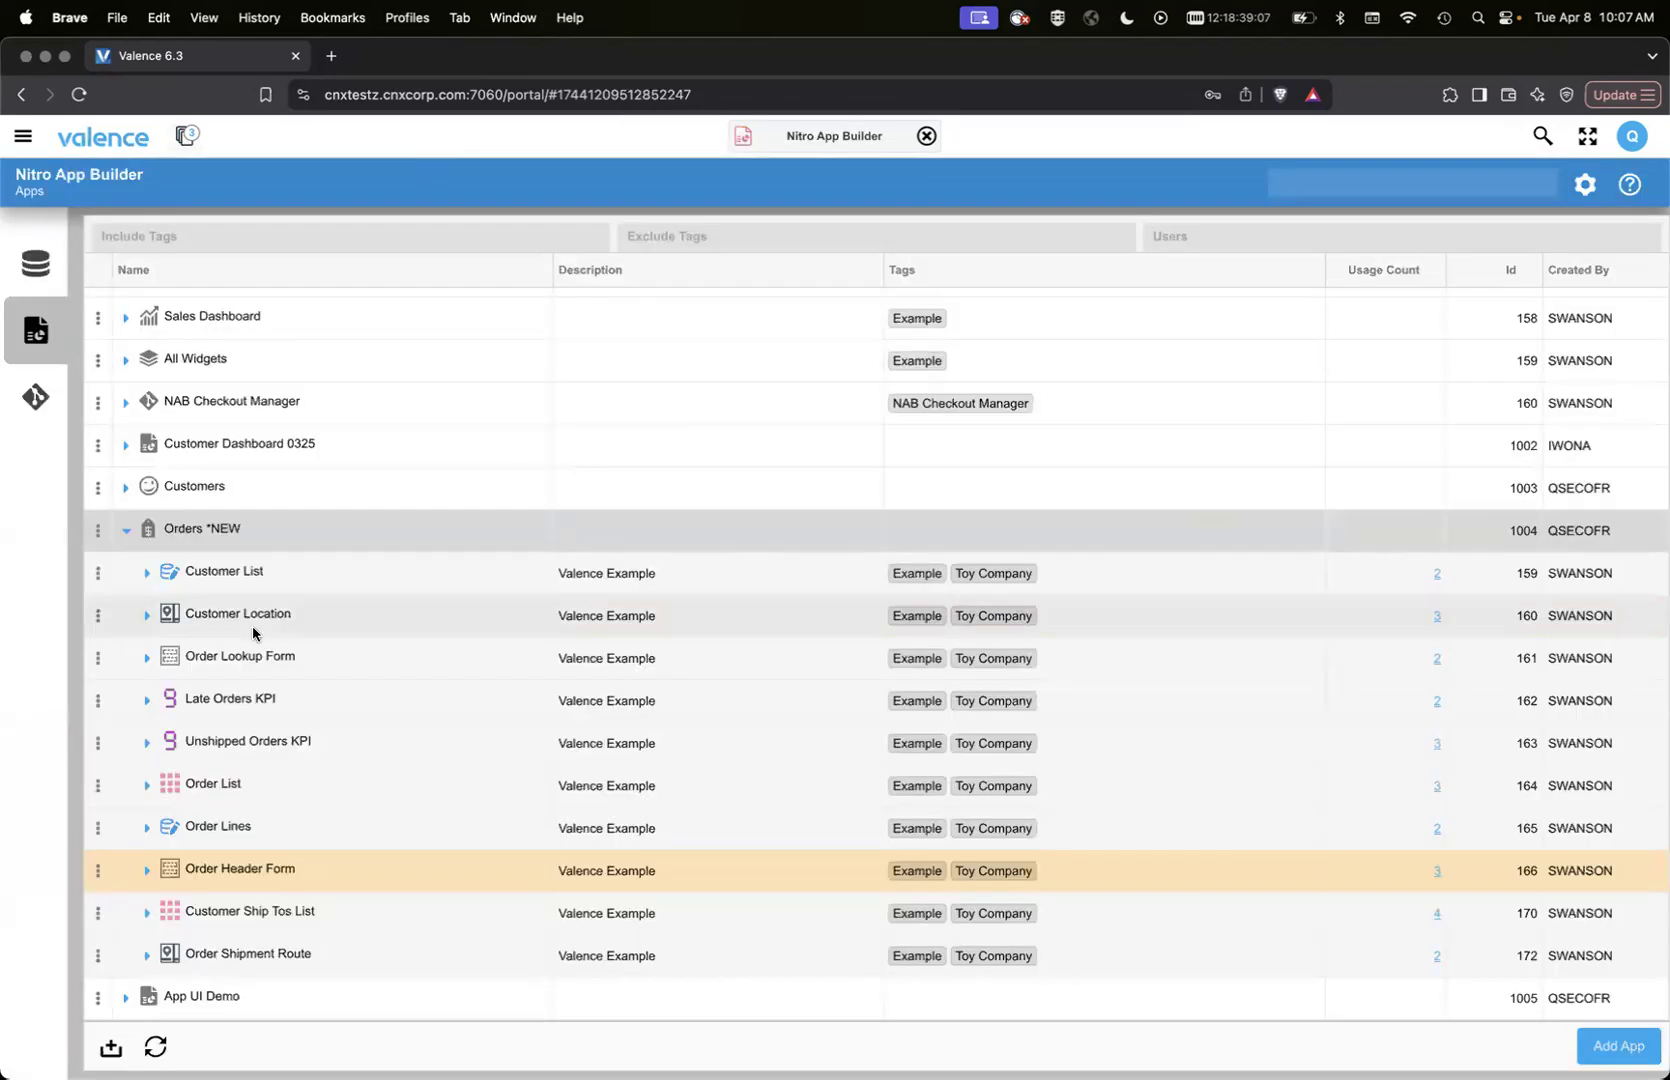
{"action": "double_click", "coordinate": [230, 875]}
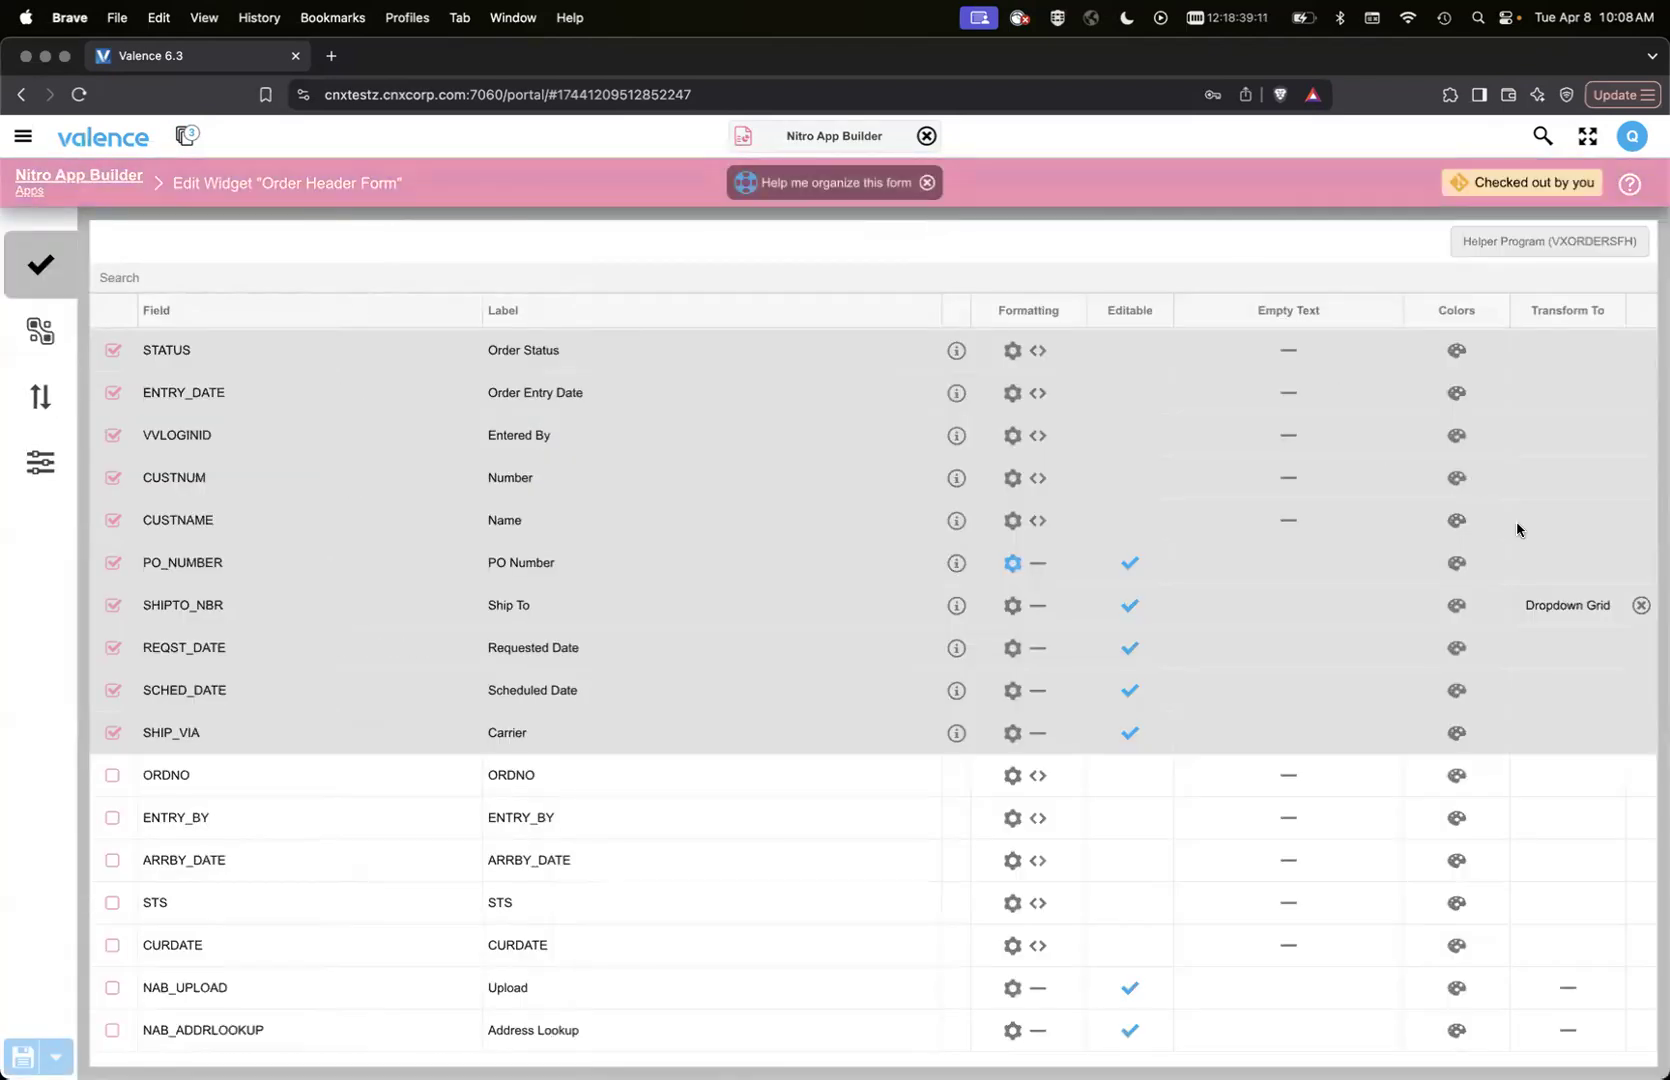
{"action": "left_click", "coordinate": [1562, 605]}
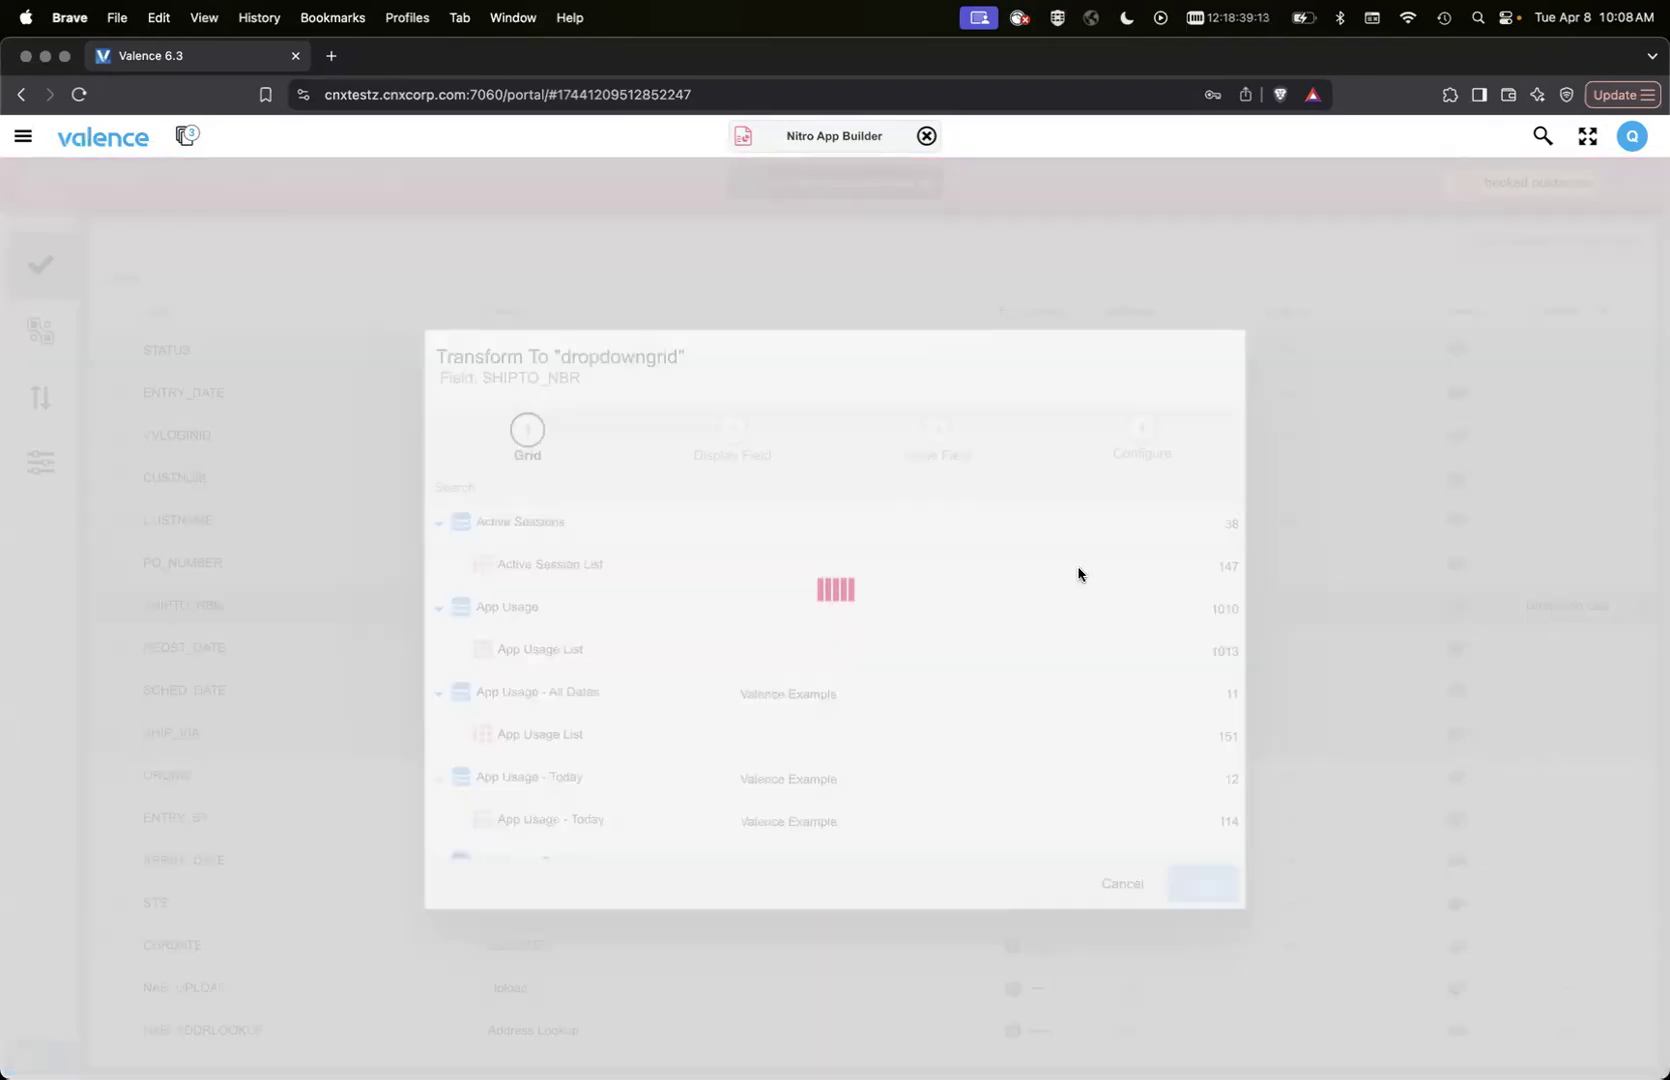
{"action": "key", "text": "BackSpace"}
{"action": "key", "text": "BackSpace"}
{"action": "key", "text": "BackSpace"}
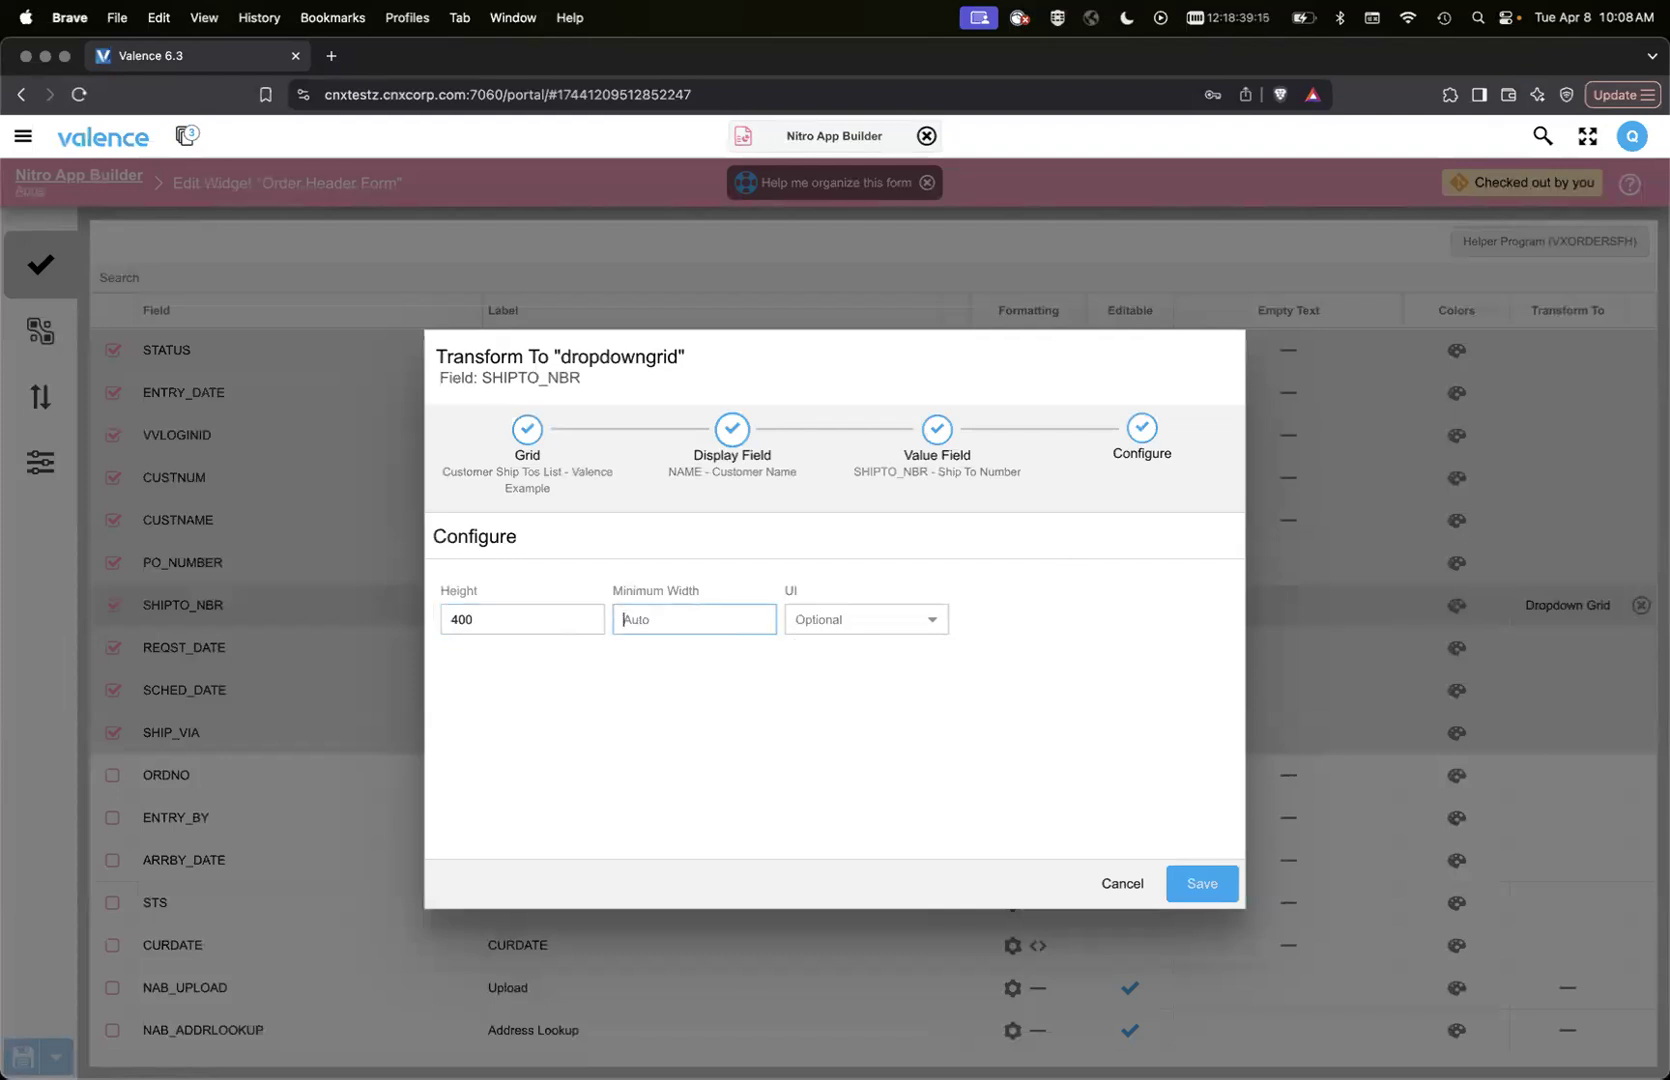
{"action": "left_click", "coordinate": [1185, 883]}
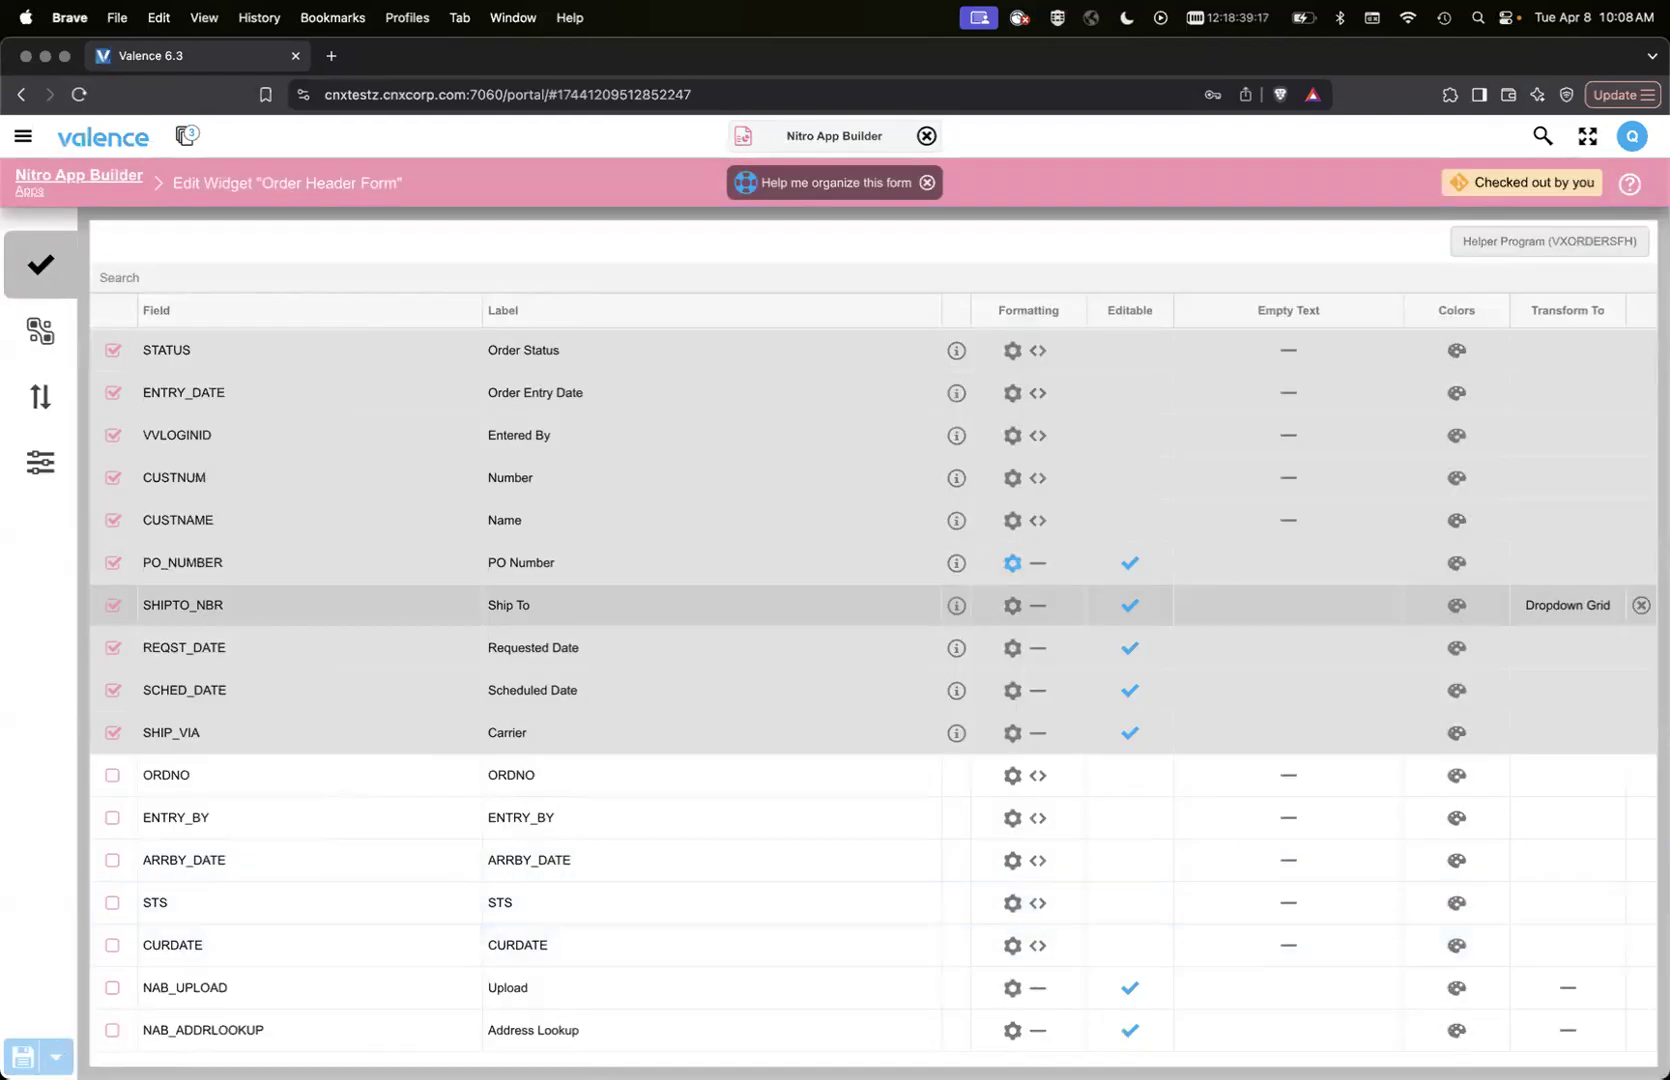
{"action": "left_click", "coordinate": [23, 1057]}
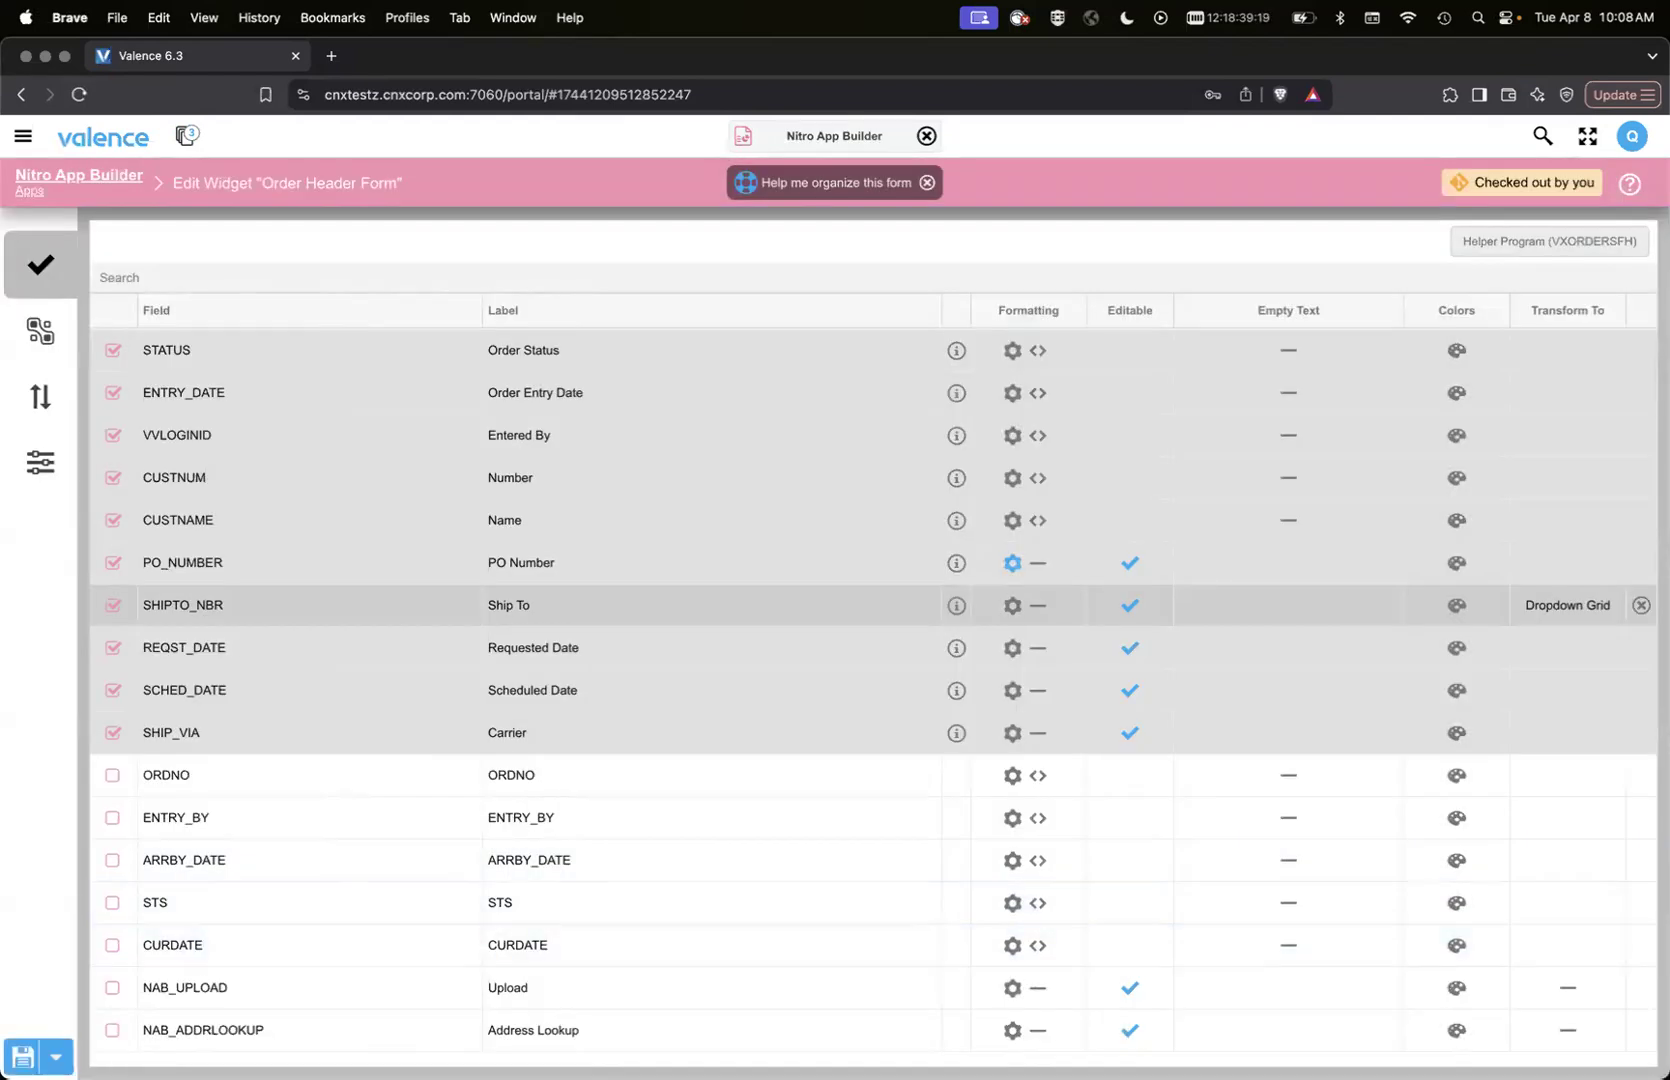
{"action": "left_click", "coordinate": [820, 722]}
Switch to Orders *NEW, return to its customer list, and reload the app's frame.
{"action": "left_click", "coordinate": [189, 140]}
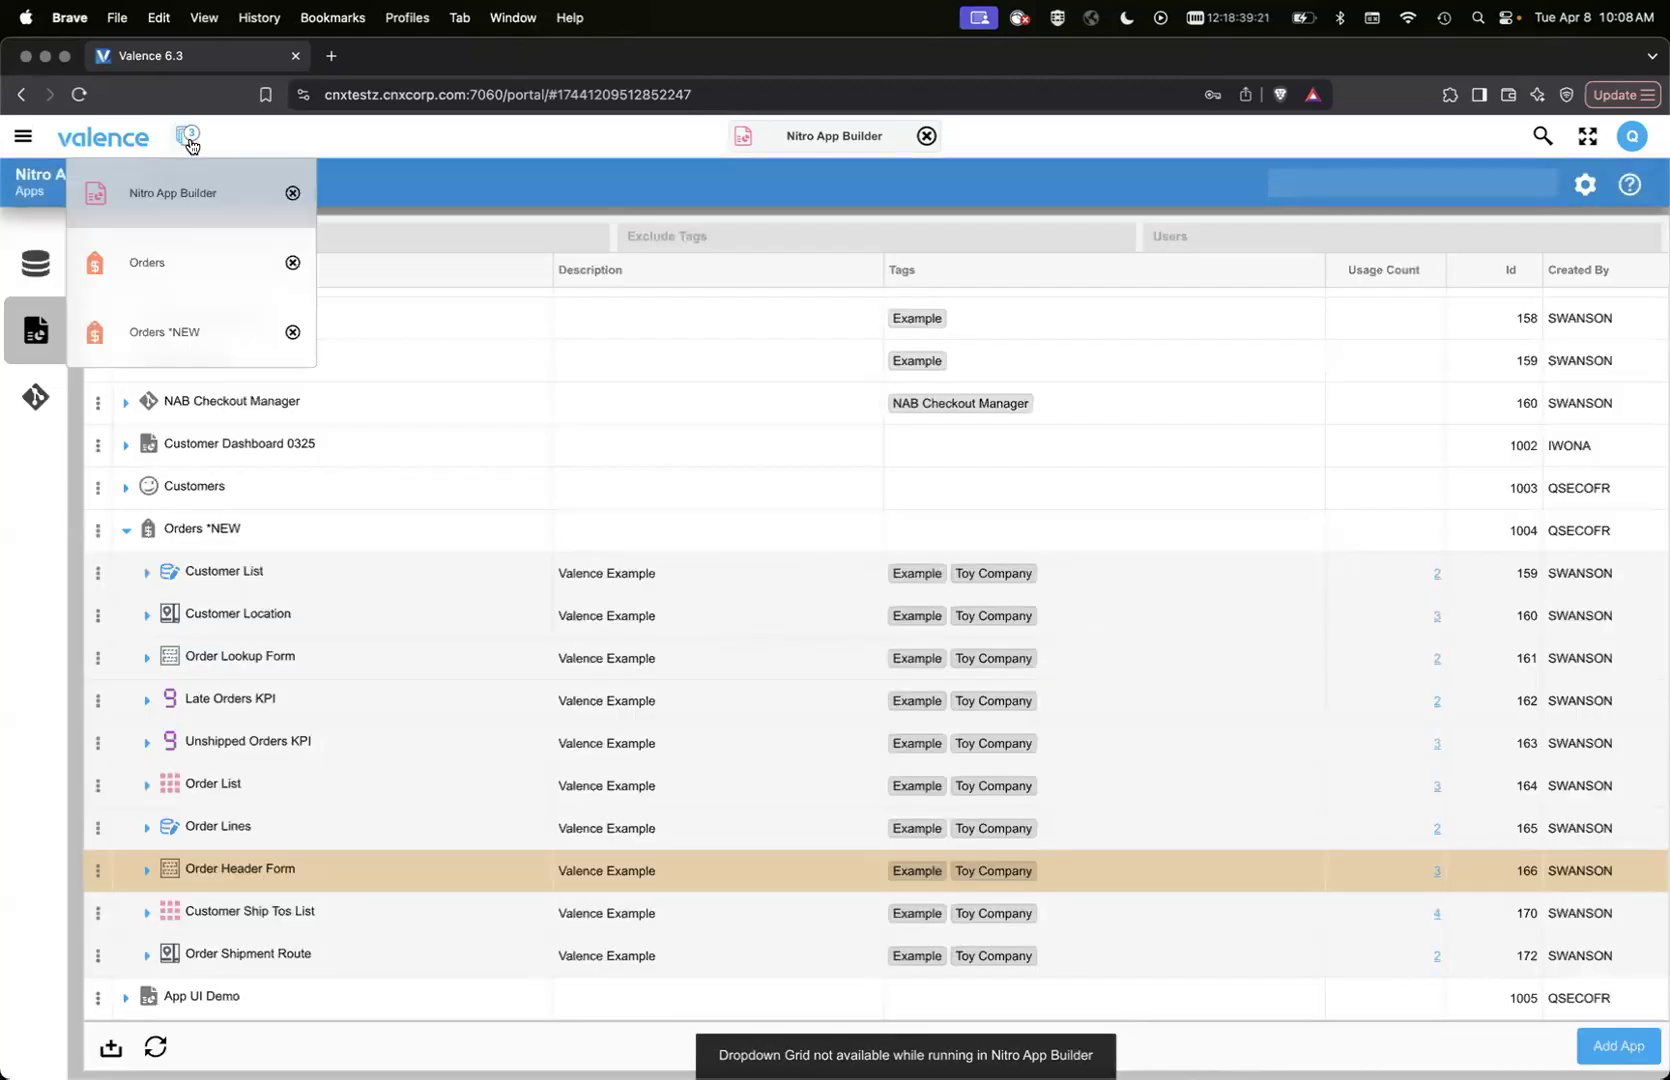
{"action": "left_click", "coordinate": [177, 337]}
{"action": "right_click", "coordinate": [348, 180]}
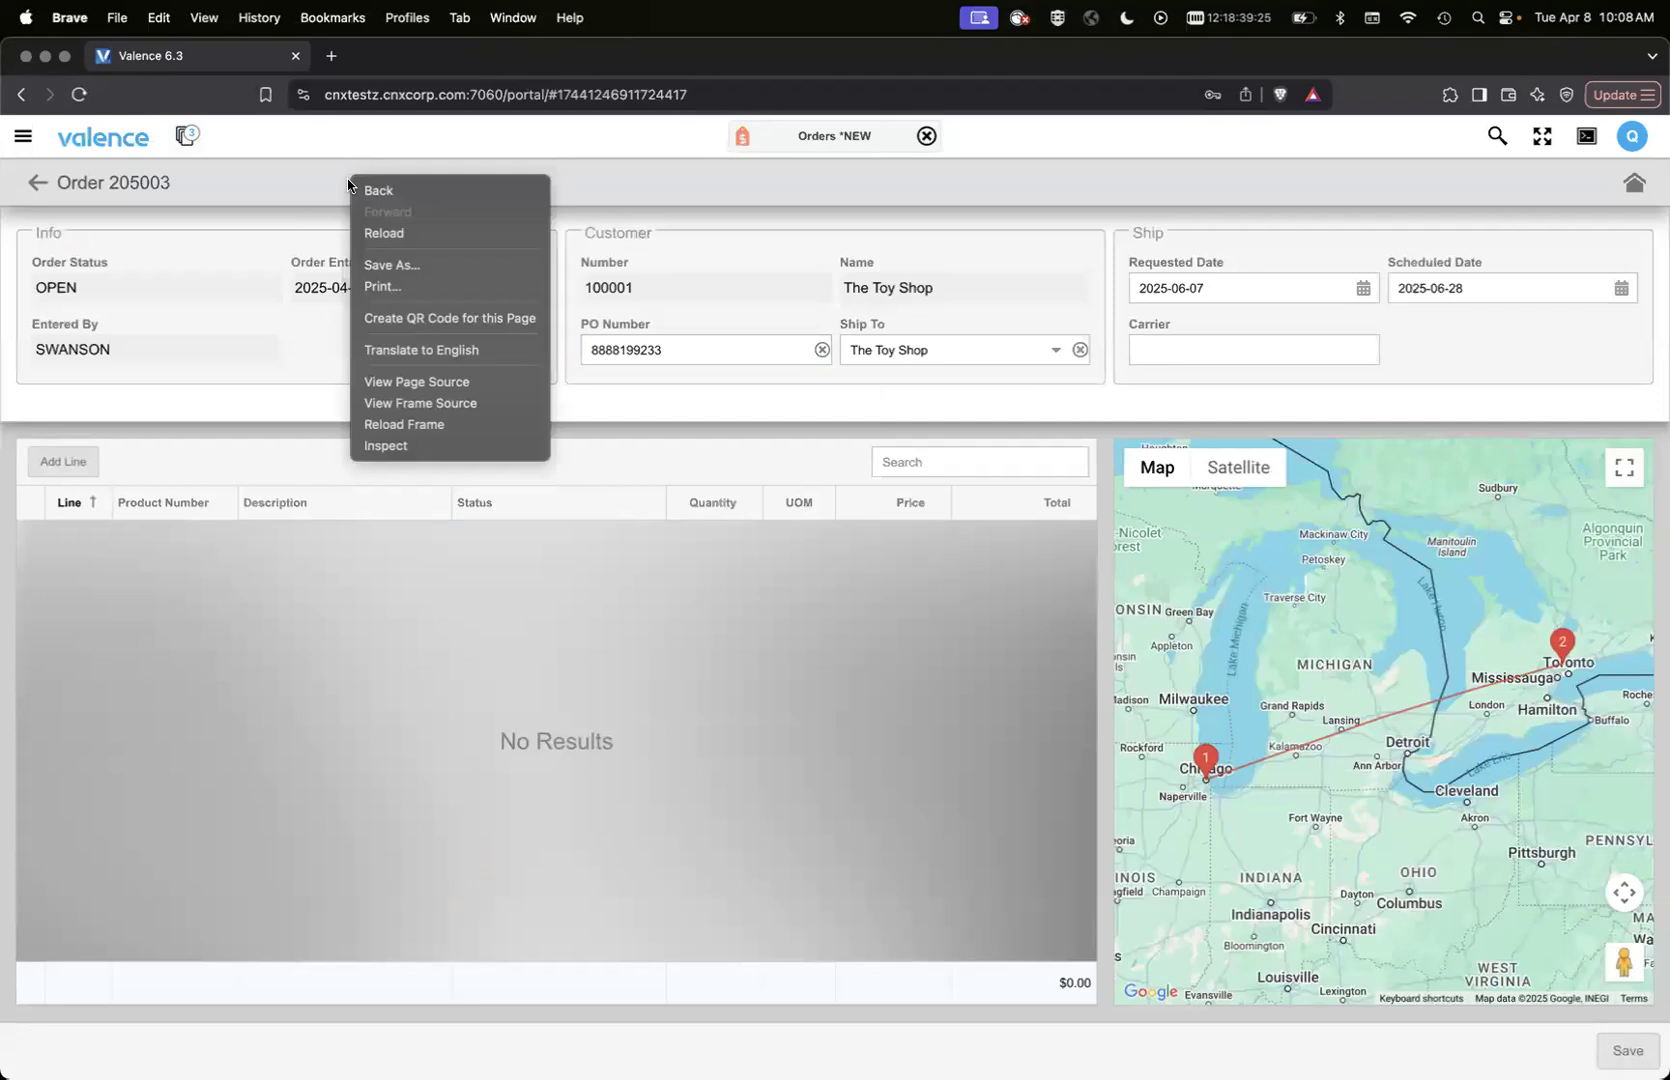
{"action": "left_click", "coordinate": [270, 185]}
{"action": "left_click", "coordinate": [37, 183]}
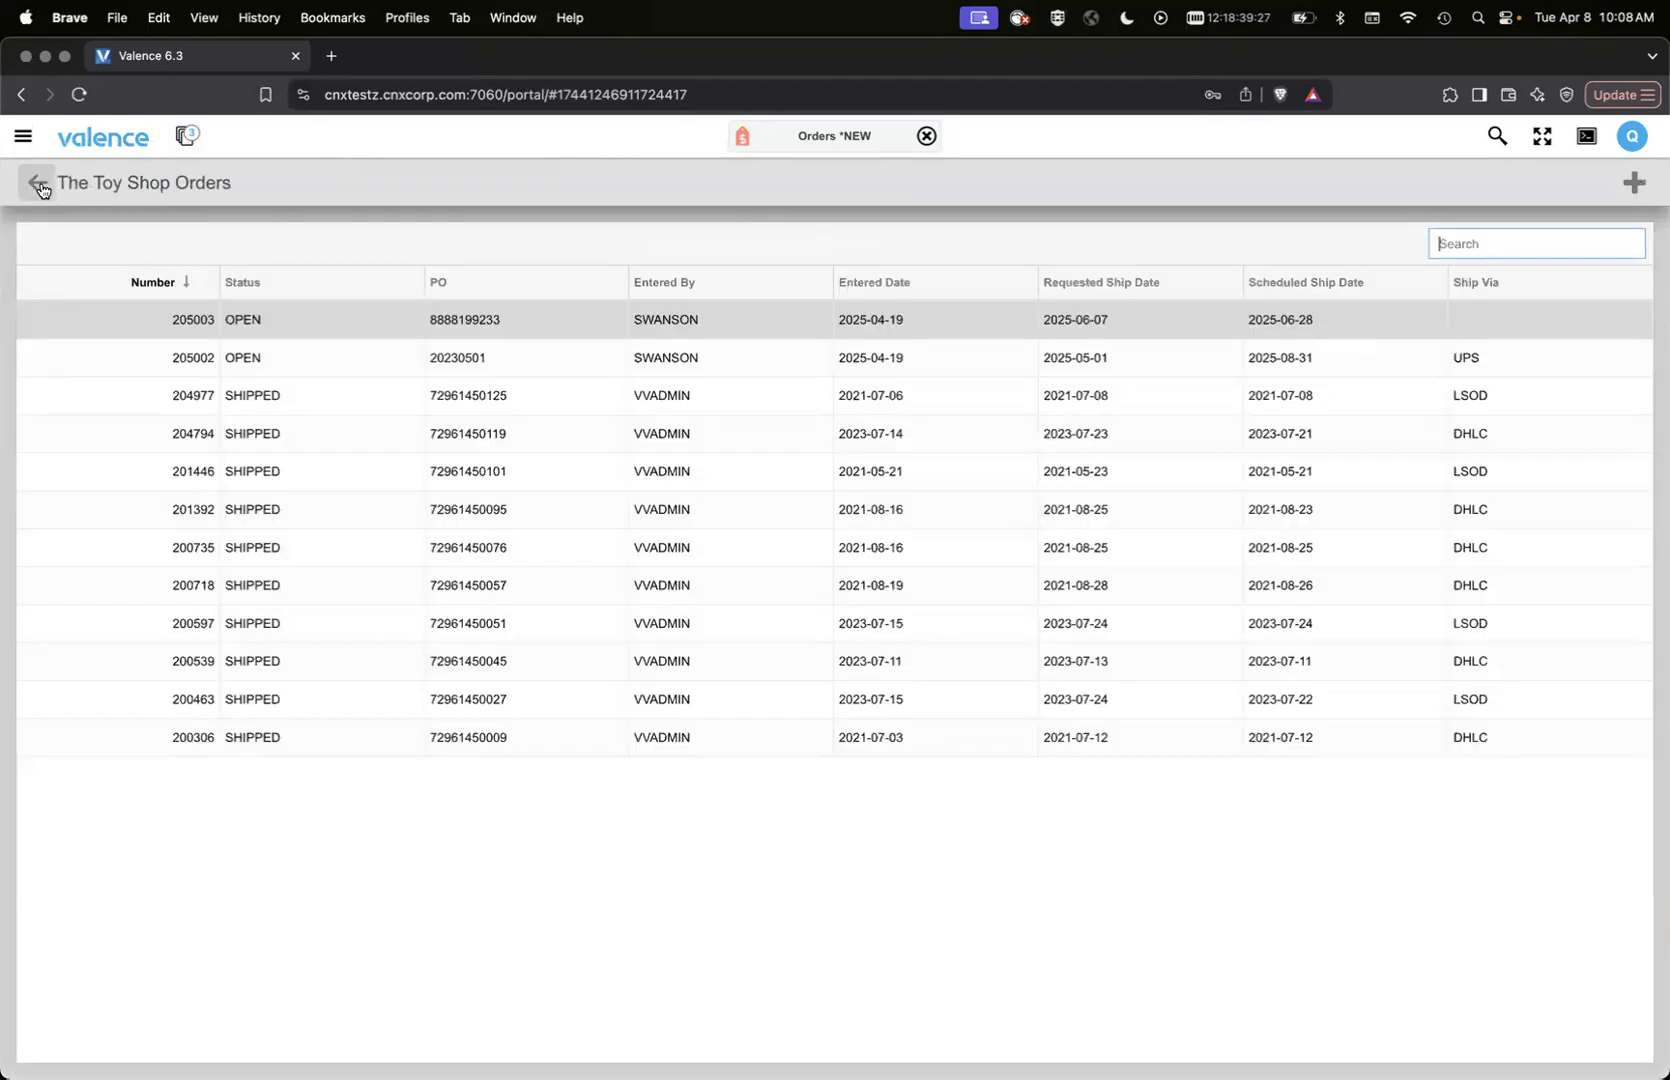
{"action": "left_click", "coordinate": [37, 183]}
{"action": "left_click", "coordinate": [1482, 290]}
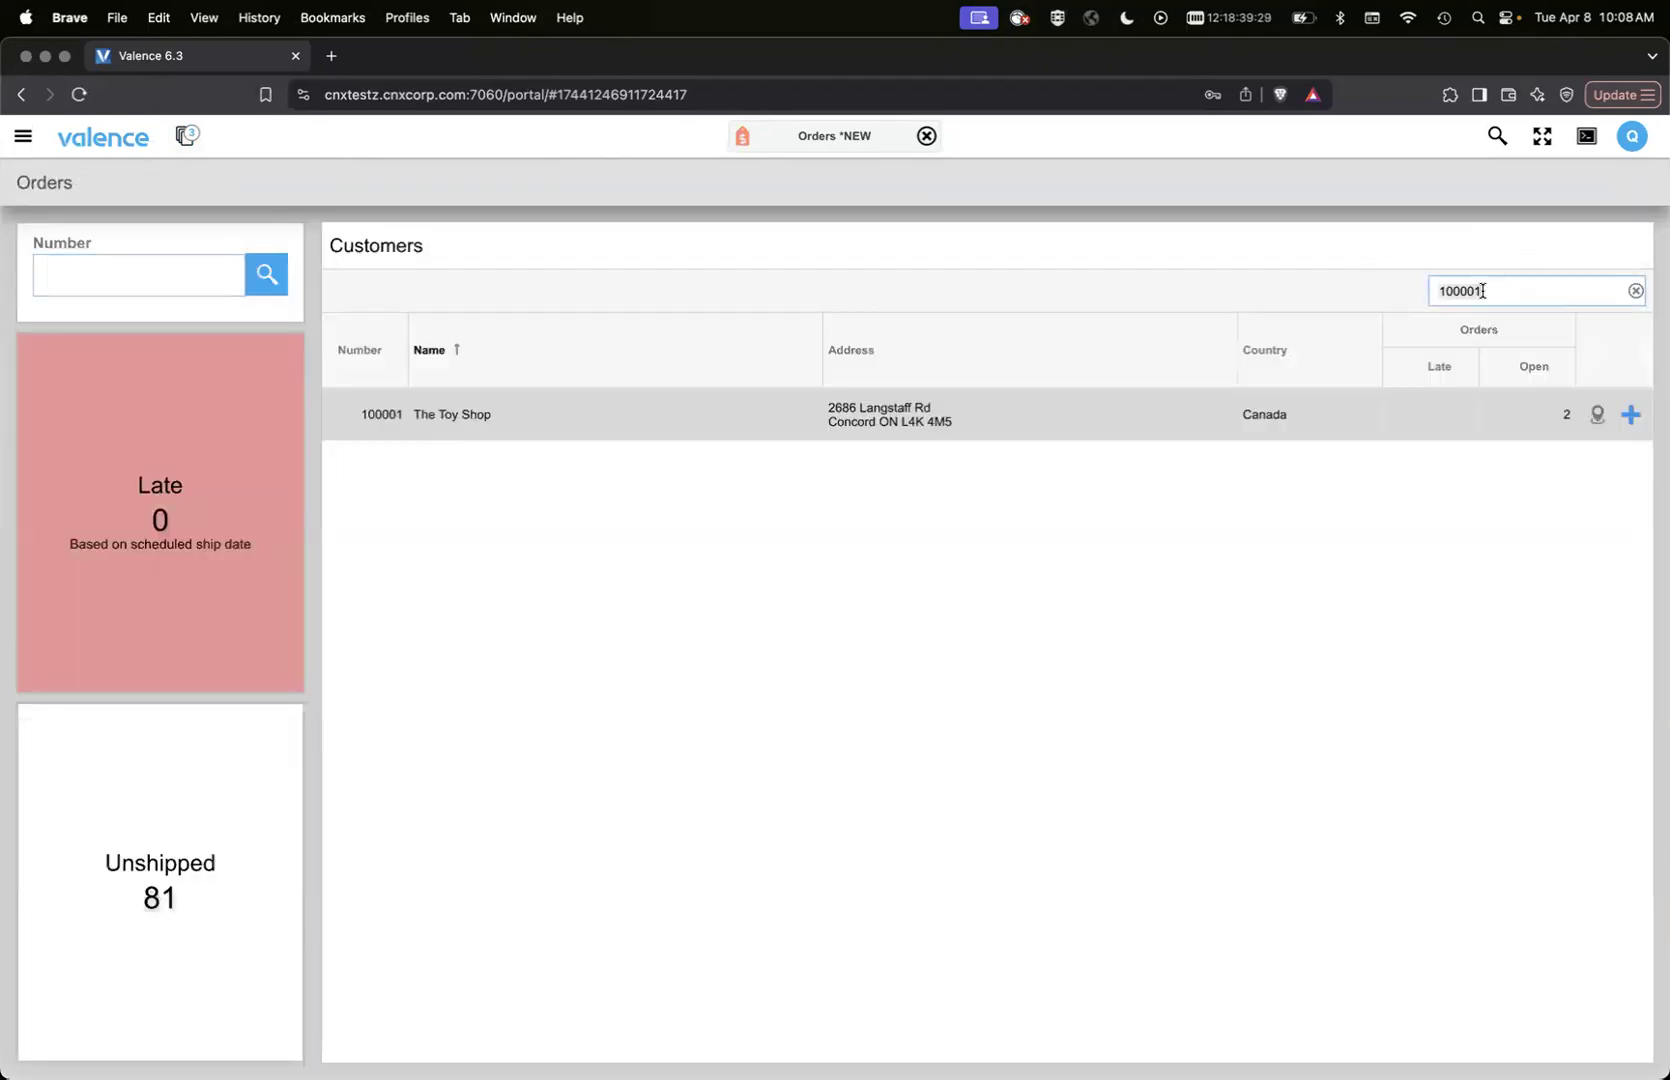
{"action": "right_click", "coordinate": [990, 188]}
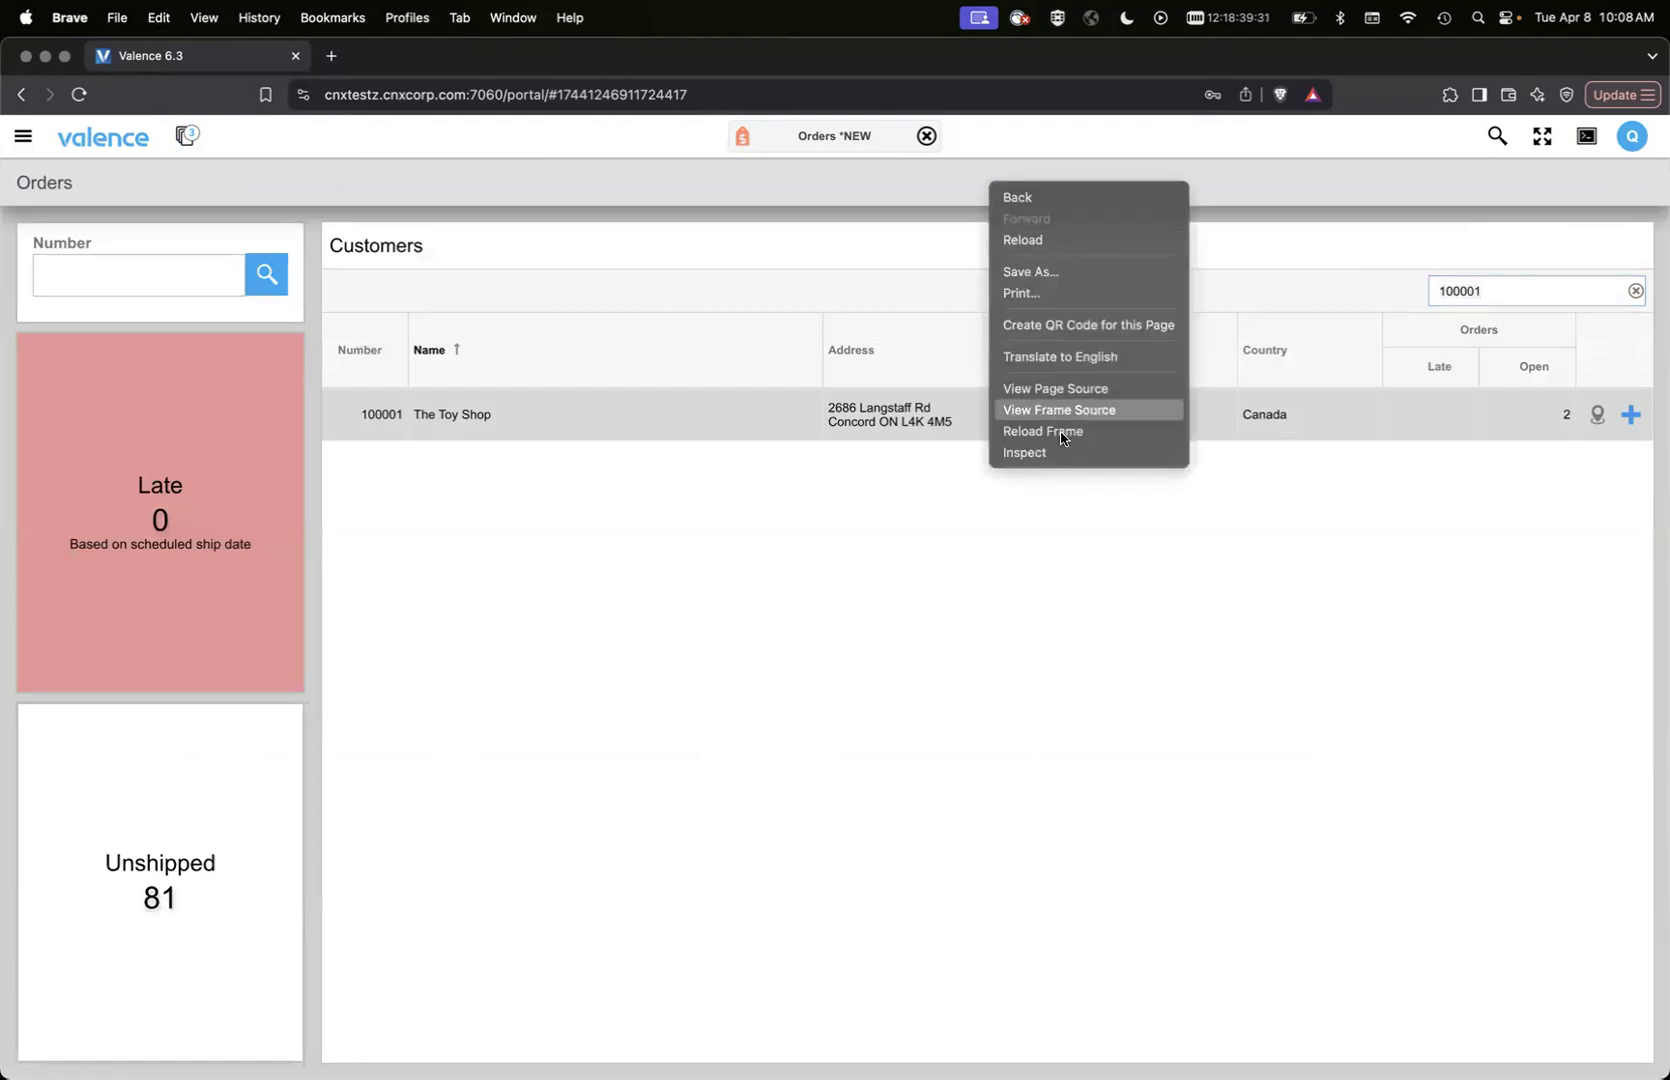
{"action": "left_click", "coordinate": [1047, 432]}
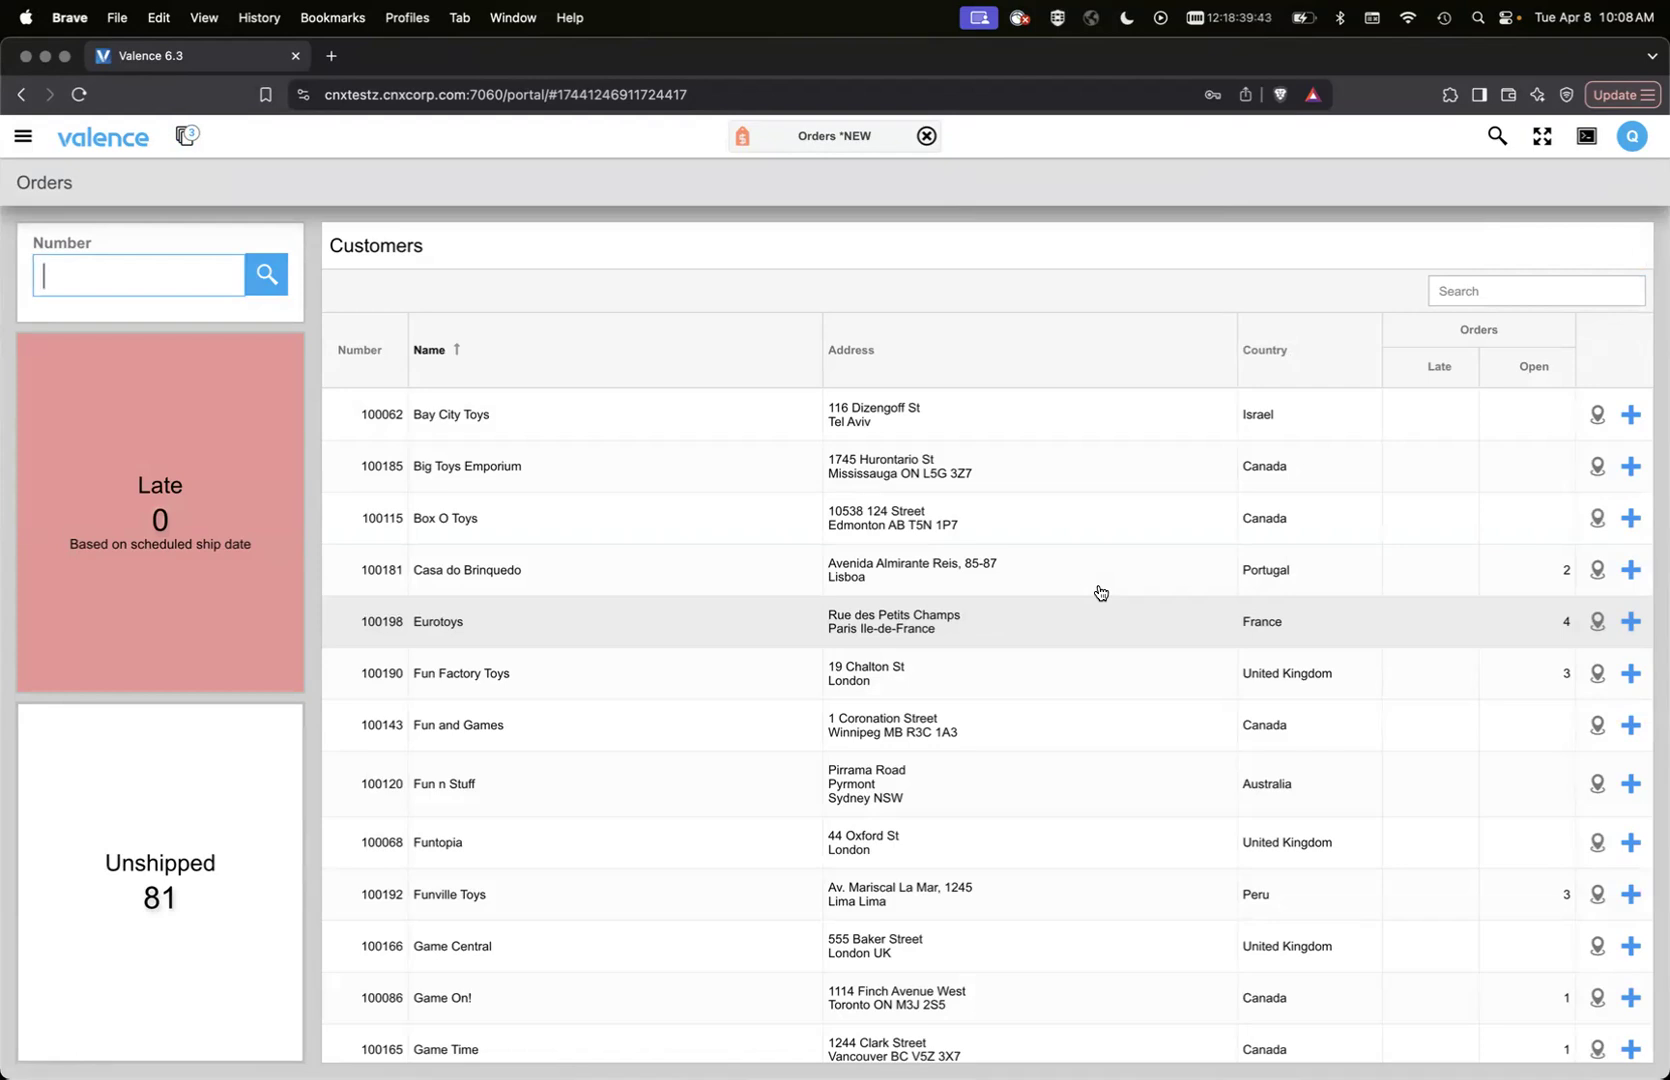
Filter the customer list by The Toy Shop's customer number and open that customer's newest open order.
{"action": "left_click", "coordinate": [1450, 308]}
{"action": "left_click", "coordinate": [1452, 292]}
{"action": "type", "text": "100001"}
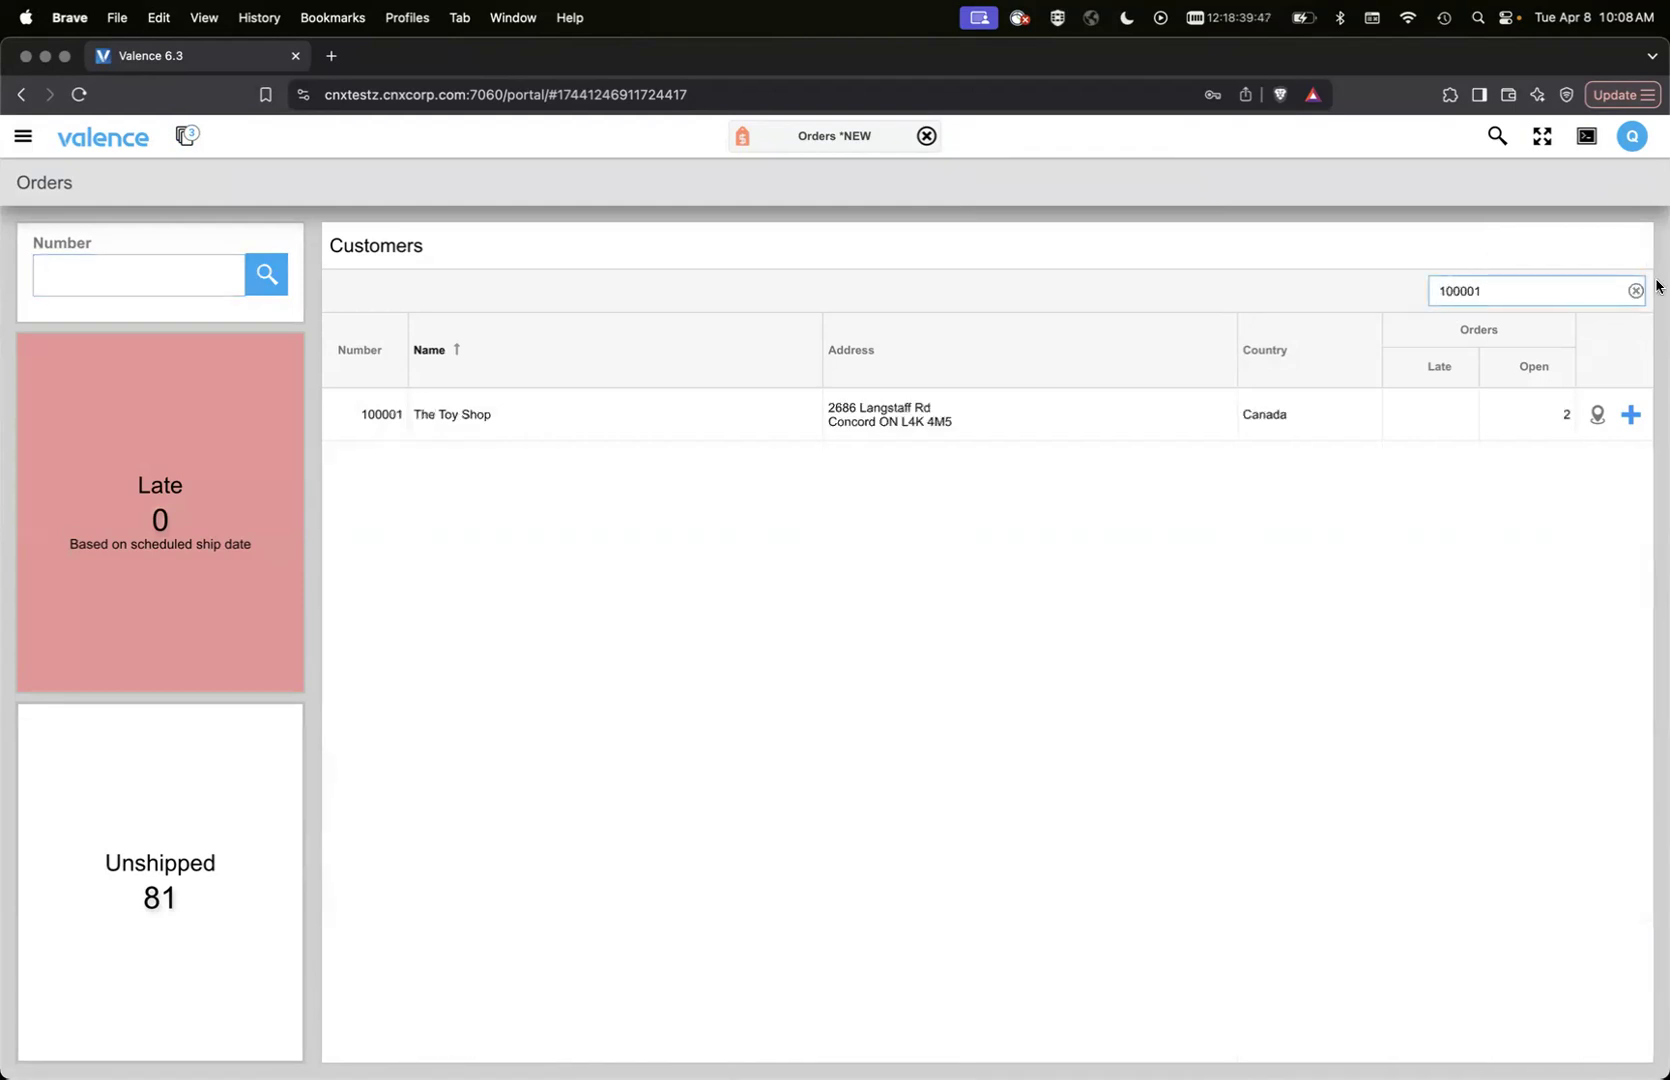
{"action": "left_click", "coordinate": [980, 398]}
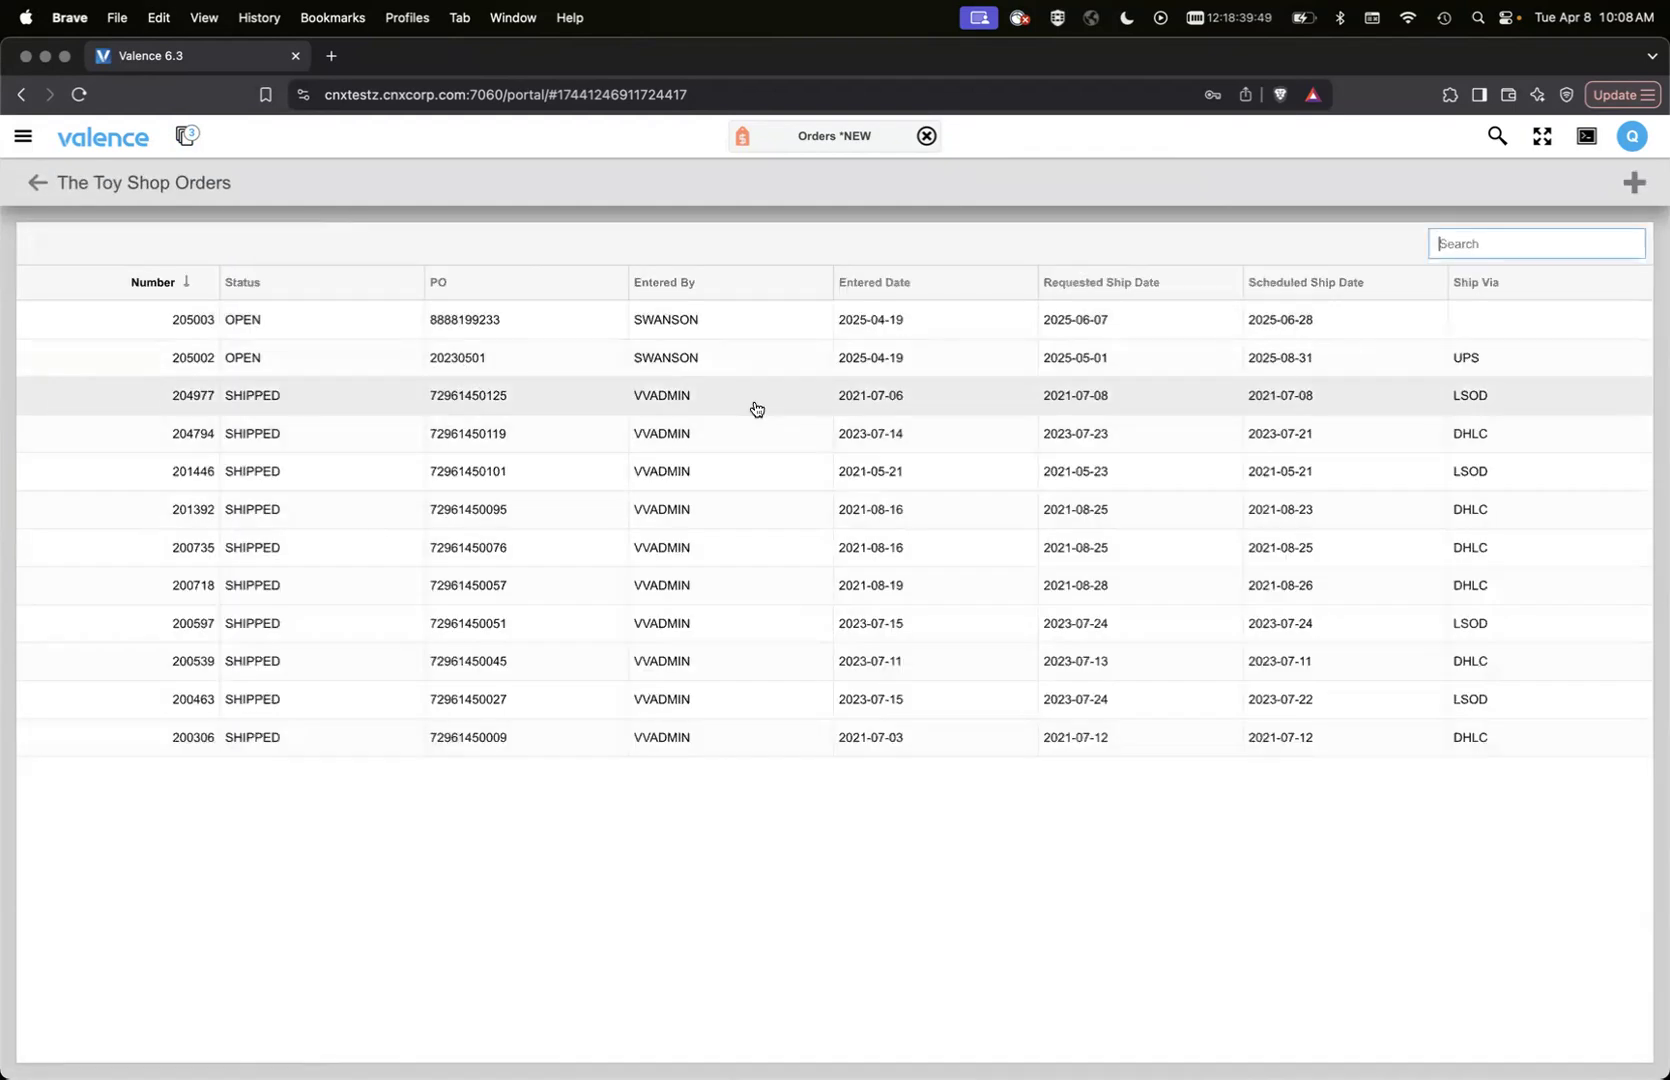
{"action": "left_click", "coordinate": [864, 316]}
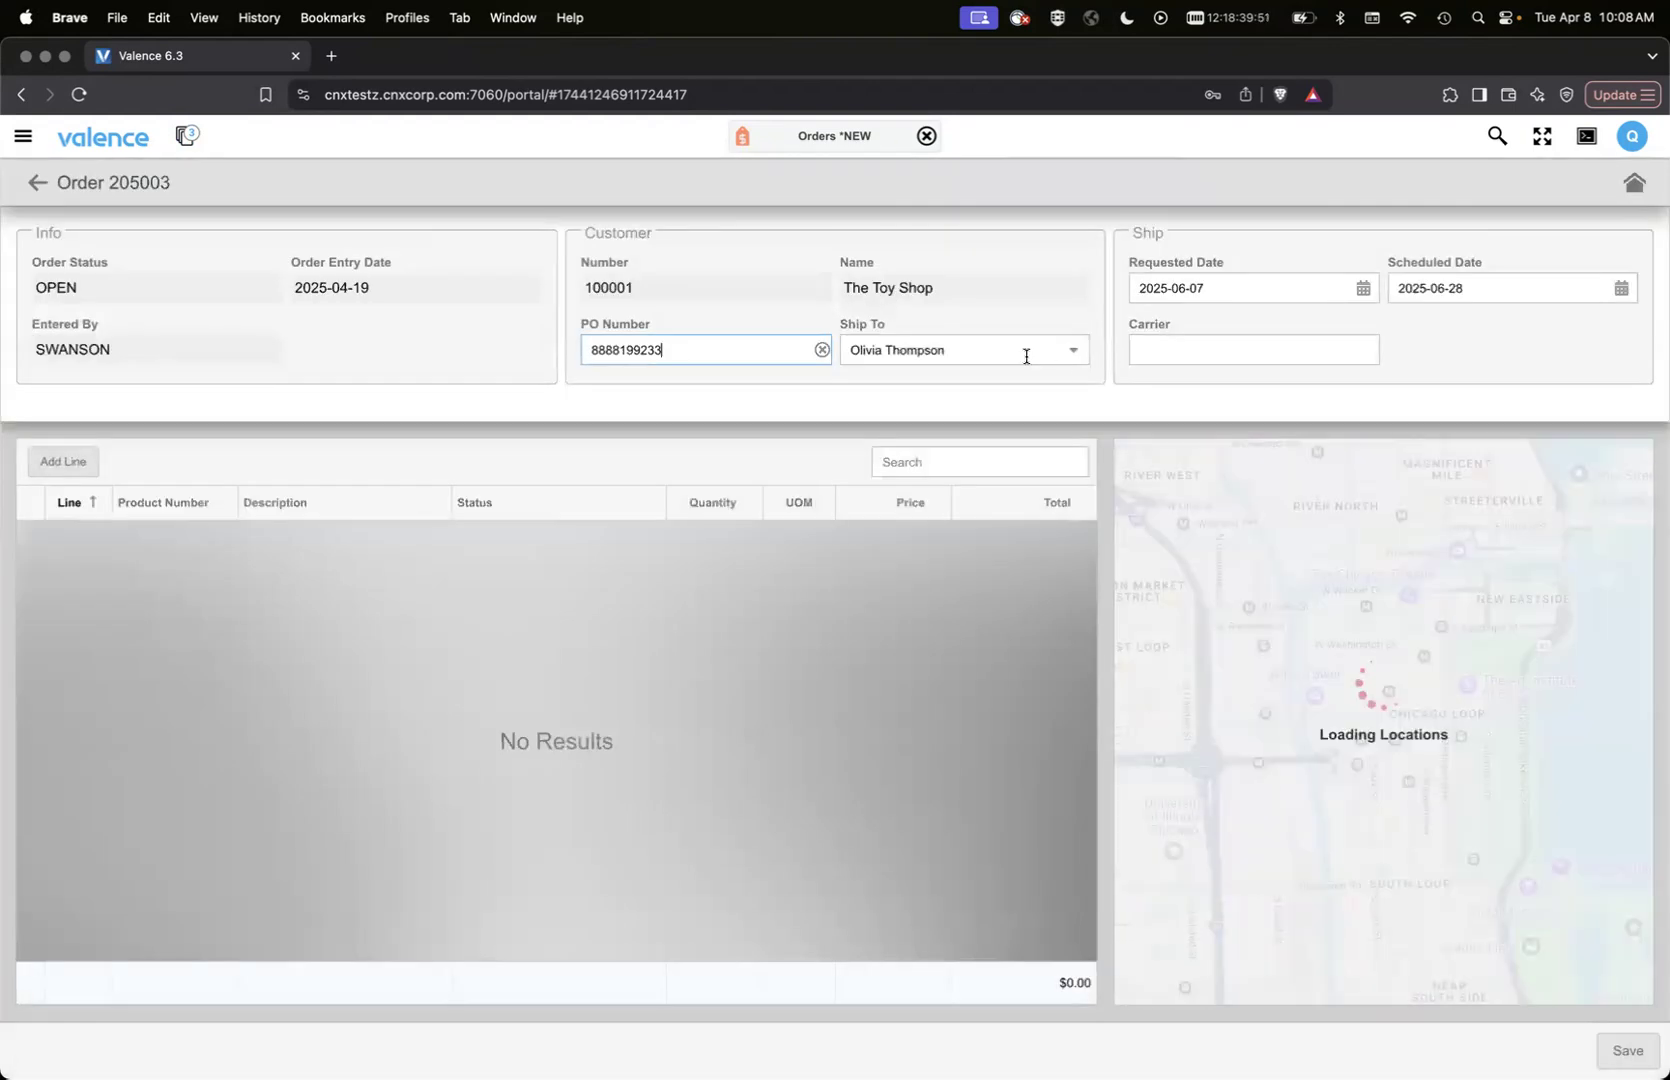
Check the width of the order's Ship To dropdown grid, clear its selection, and return to the customer list without saving.
{"action": "left_click", "coordinate": [978, 351]}
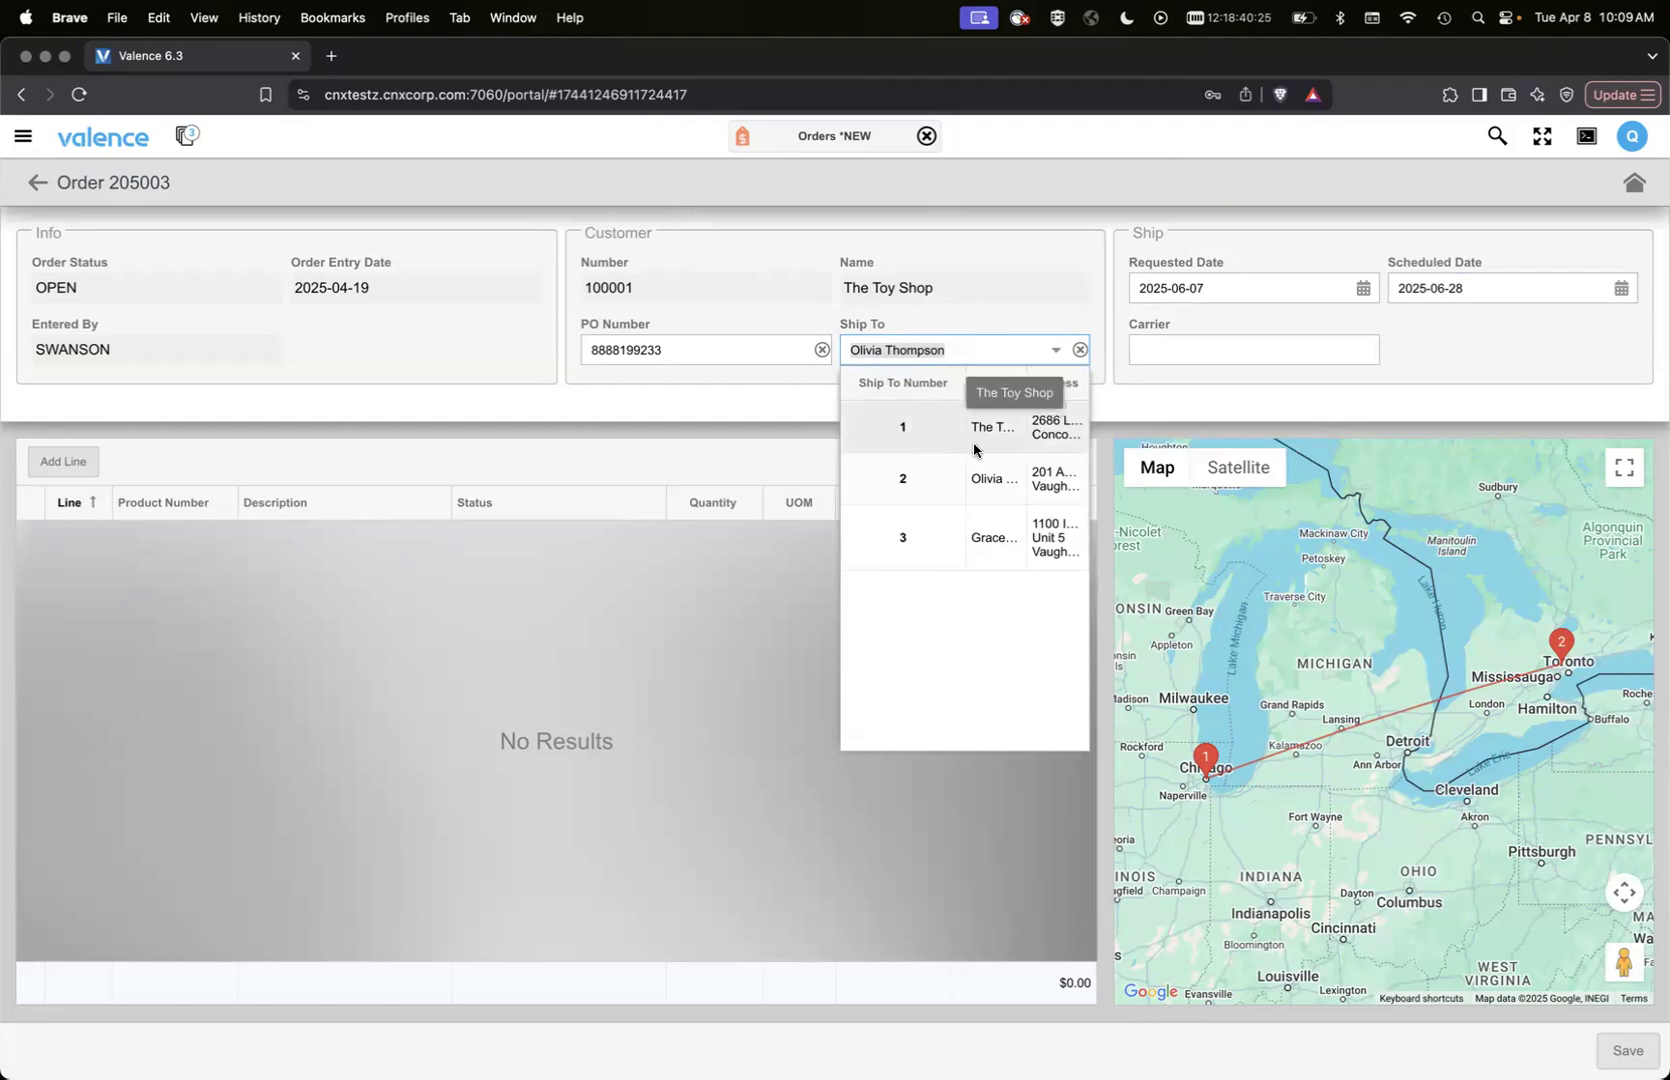
{"action": "left_click", "coordinate": [1079, 351]}
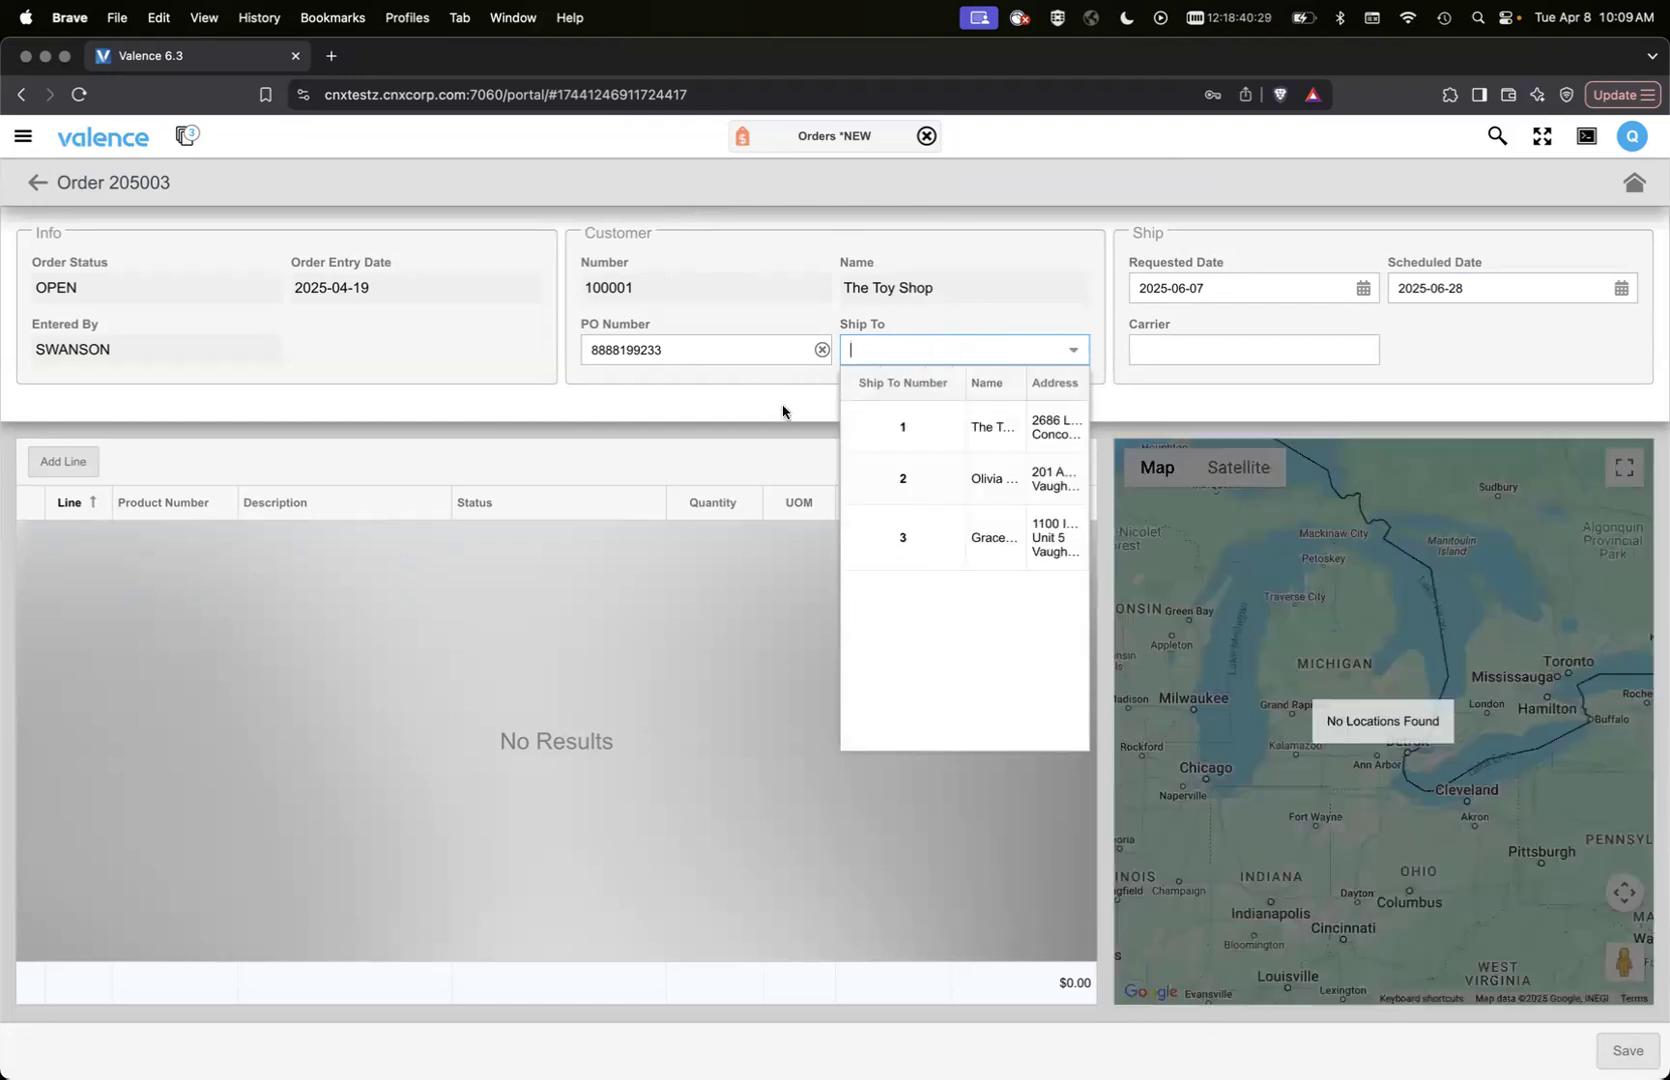
{"action": "left_click", "coordinate": [783, 410]}
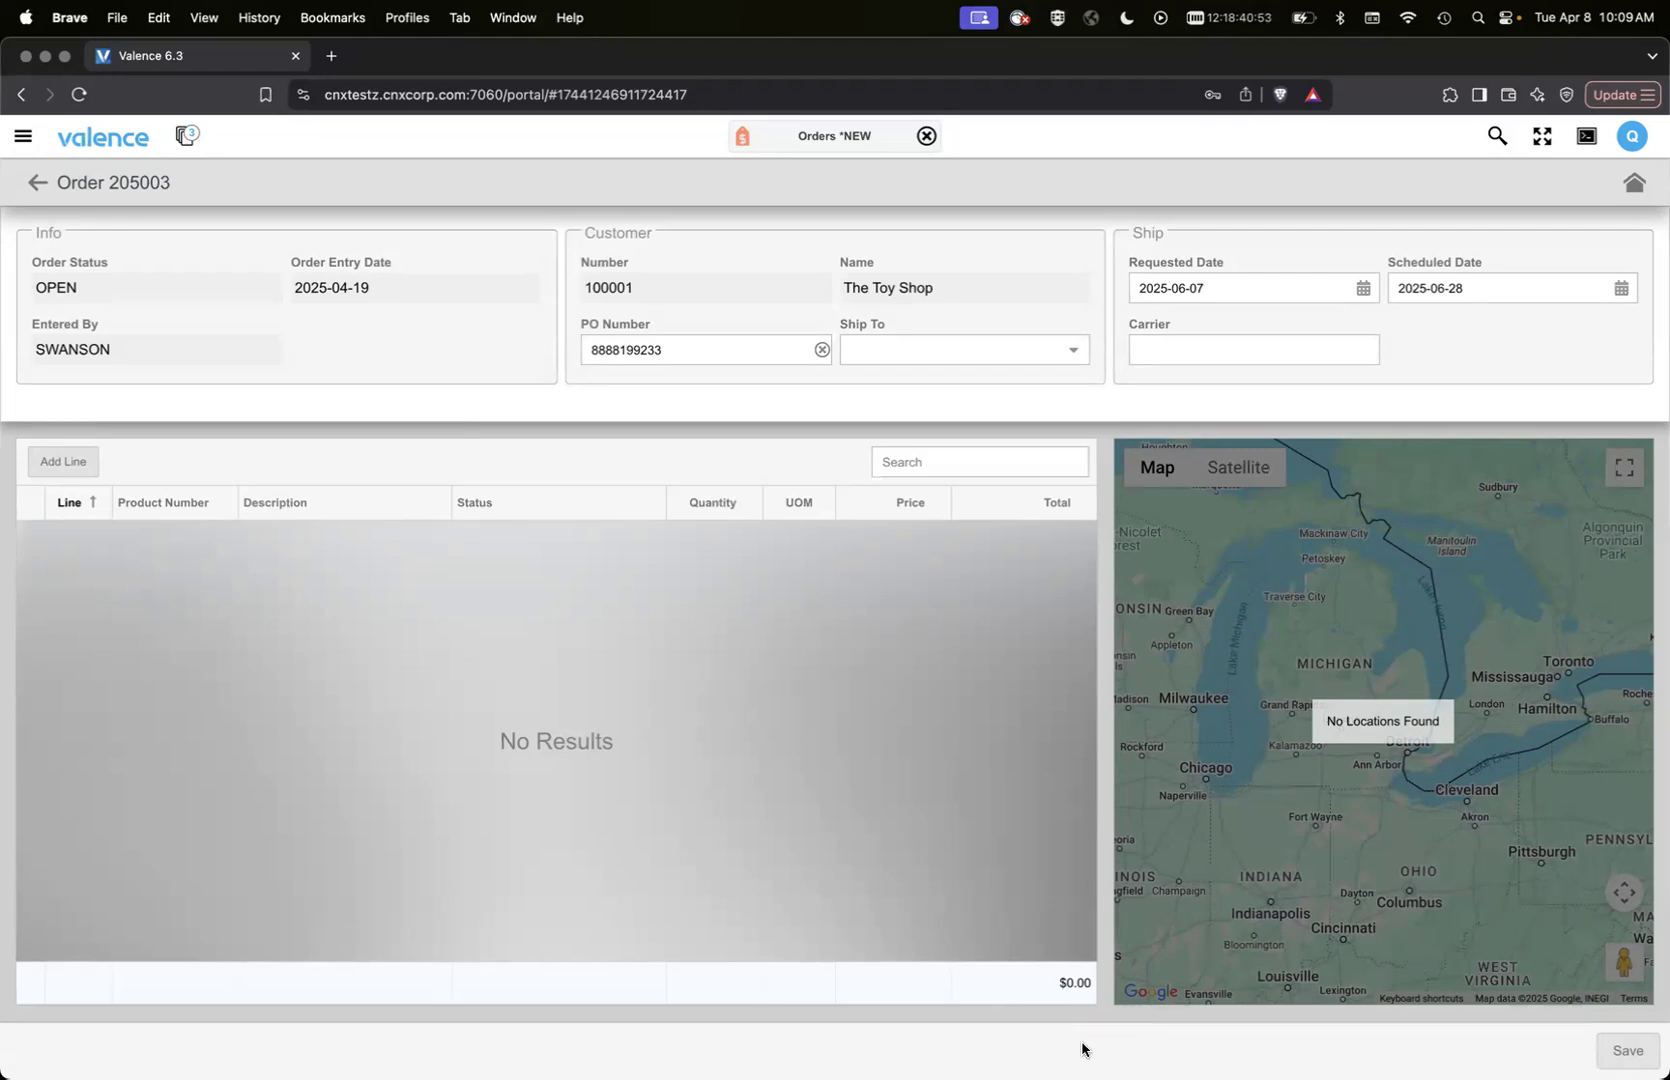
{"action": "left_click", "coordinate": [33, 183]}
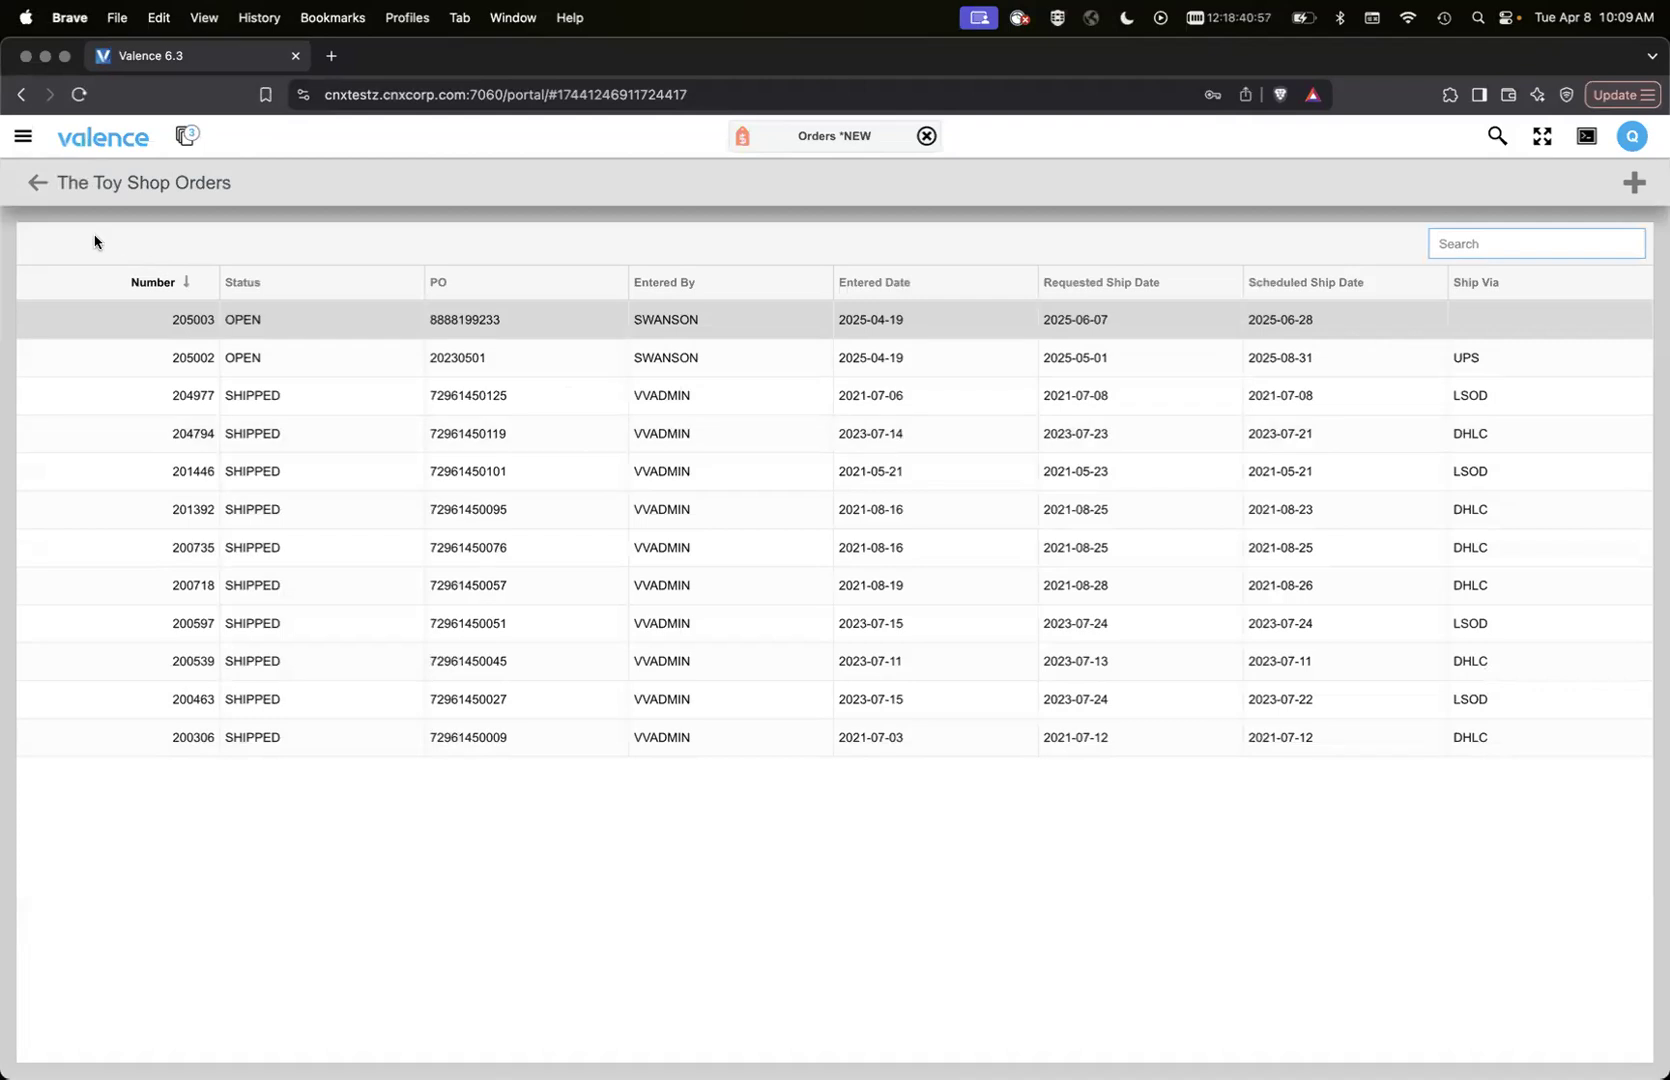
{"action": "left_click", "coordinate": [36, 188]}
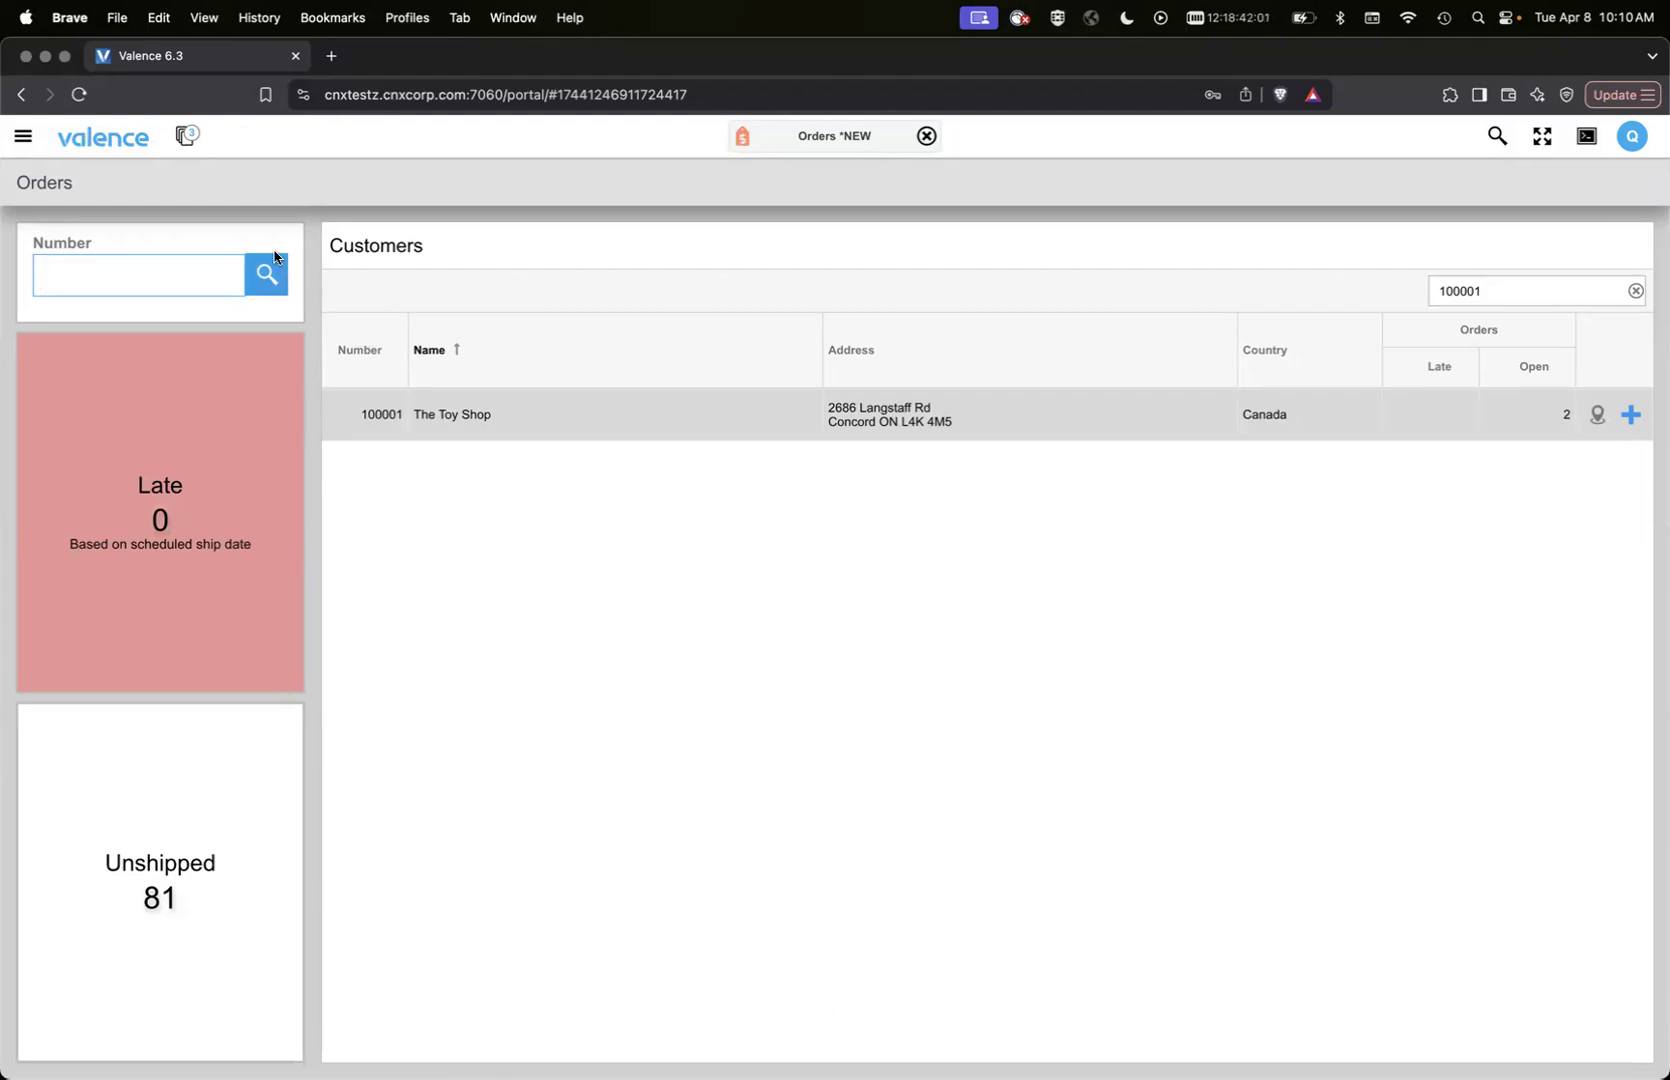
Switch to Nitro App Builder, check out the Orders *NEW app, and open it for editing.
{"action": "left_click", "coordinate": [182, 139]}
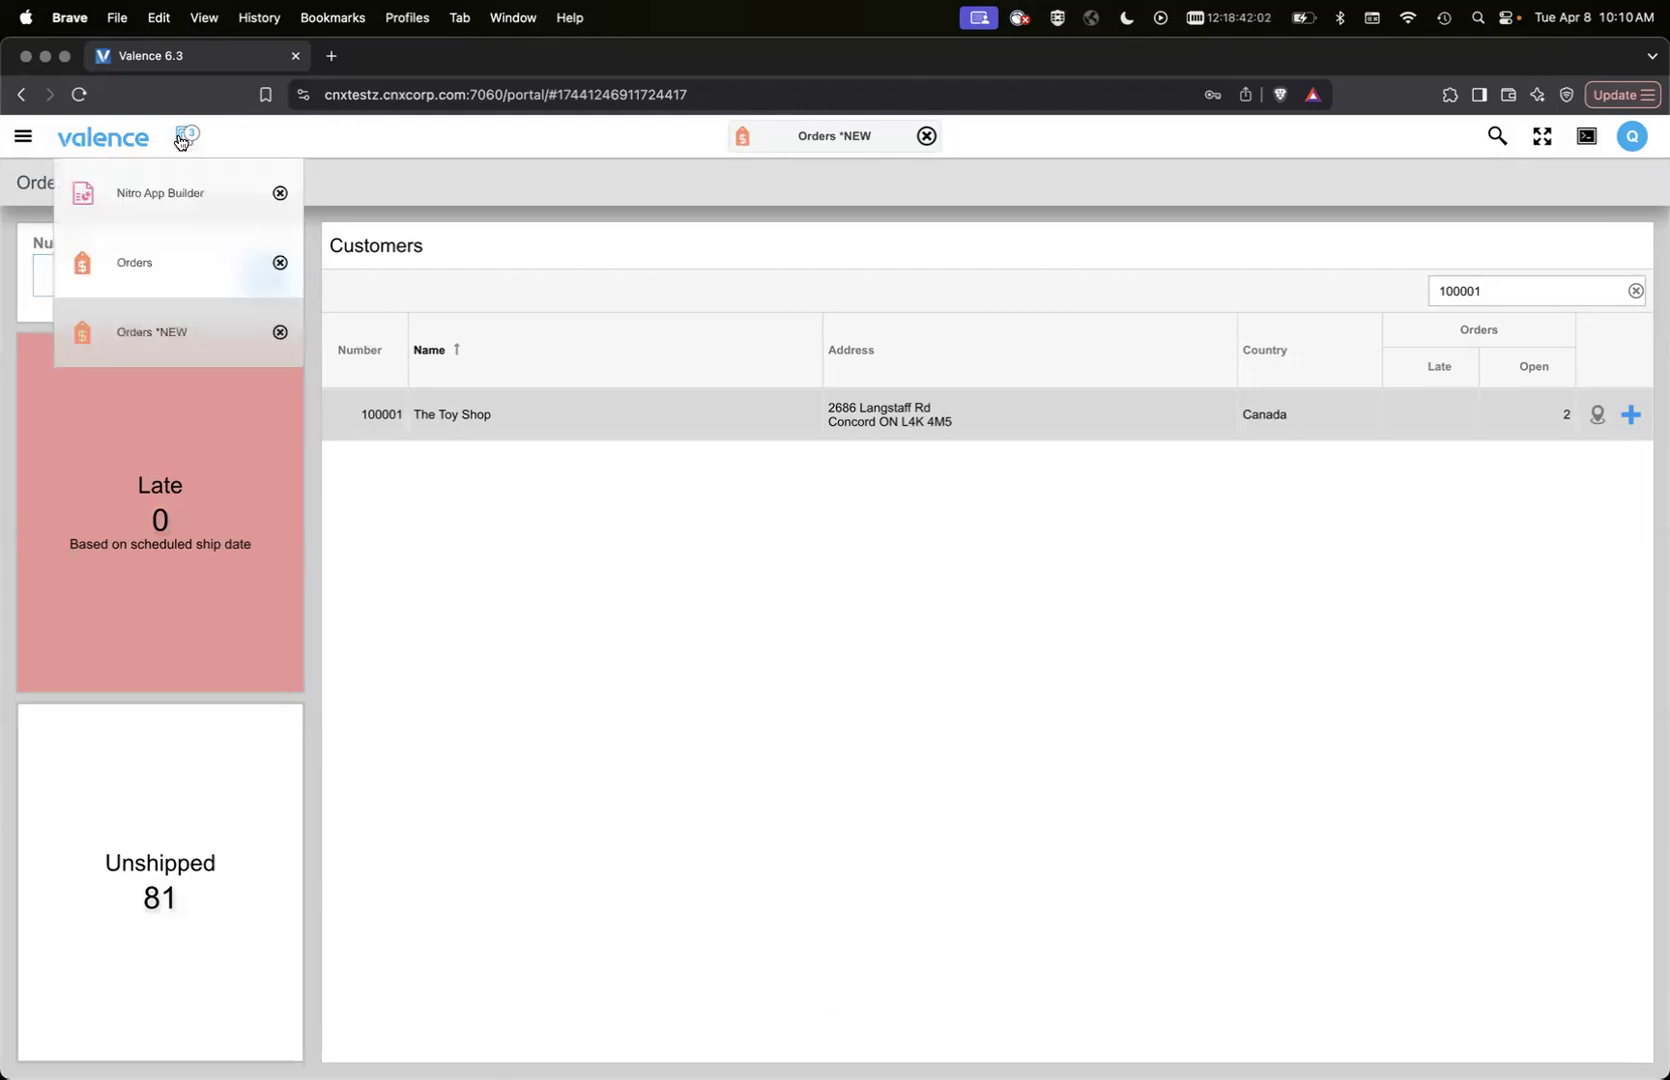
{"action": "left_click", "coordinate": [171, 193]}
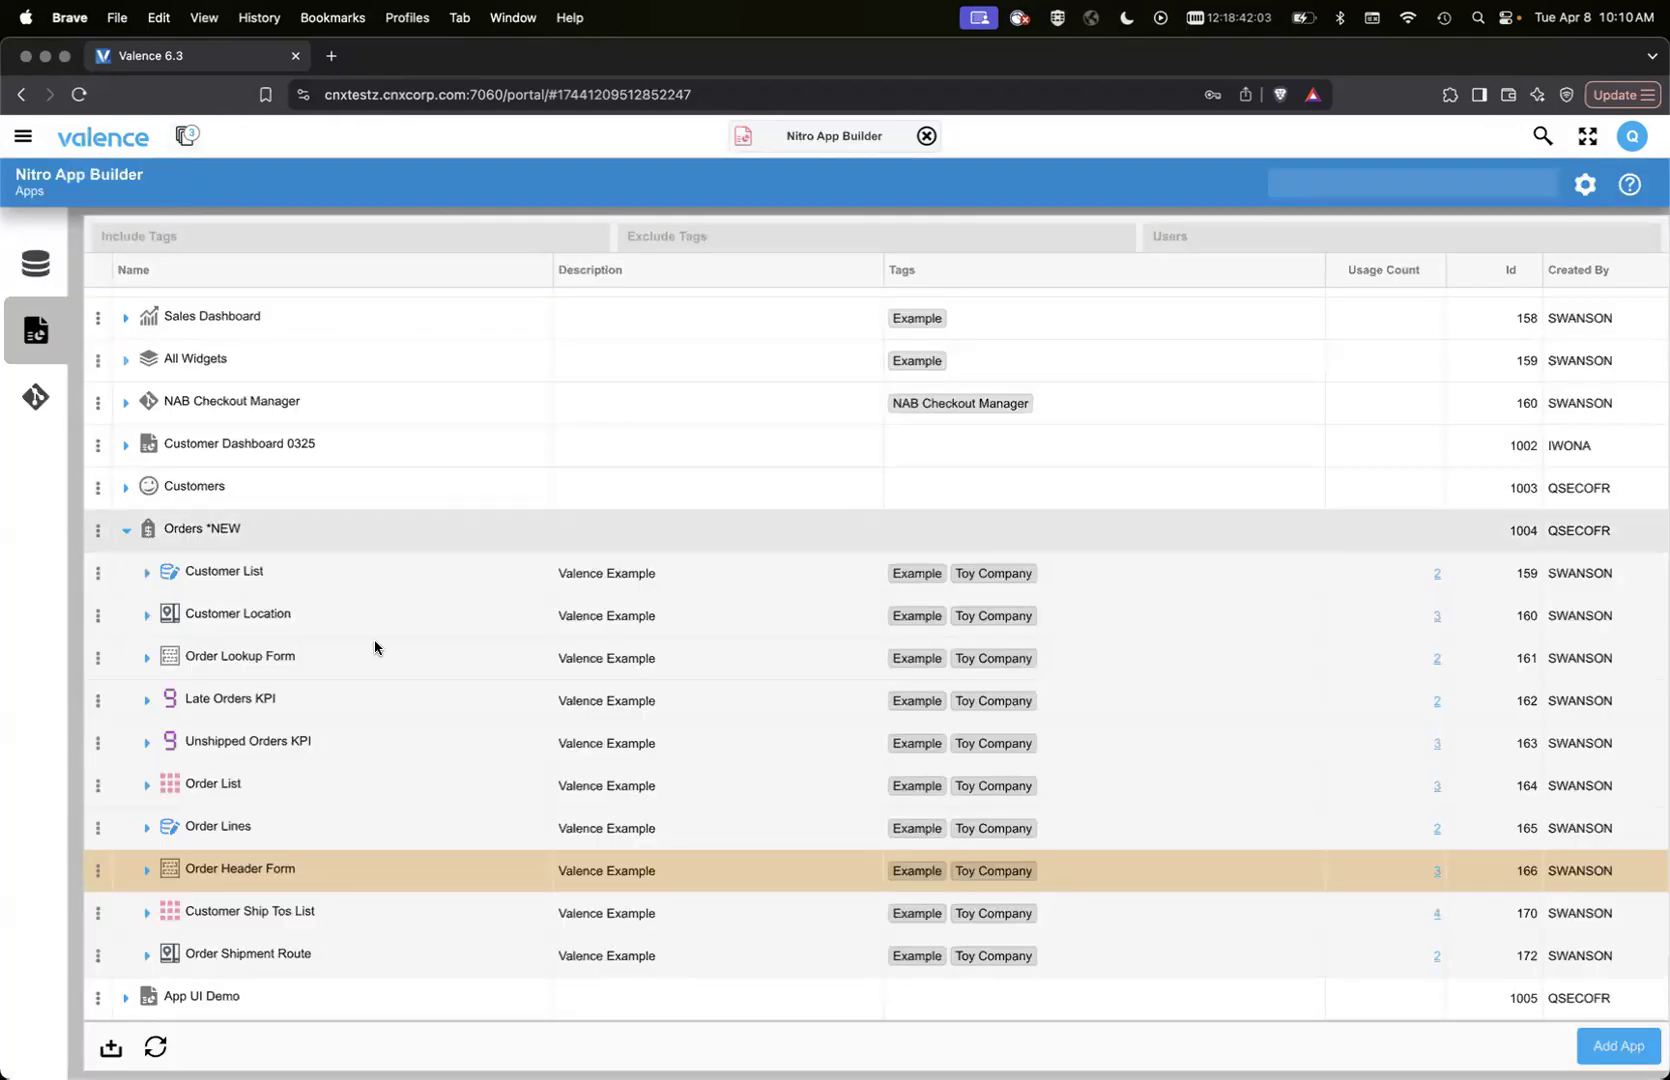
{"action": "left_click", "coordinate": [98, 531]}
{"action": "left_click", "coordinate": [134, 600]}
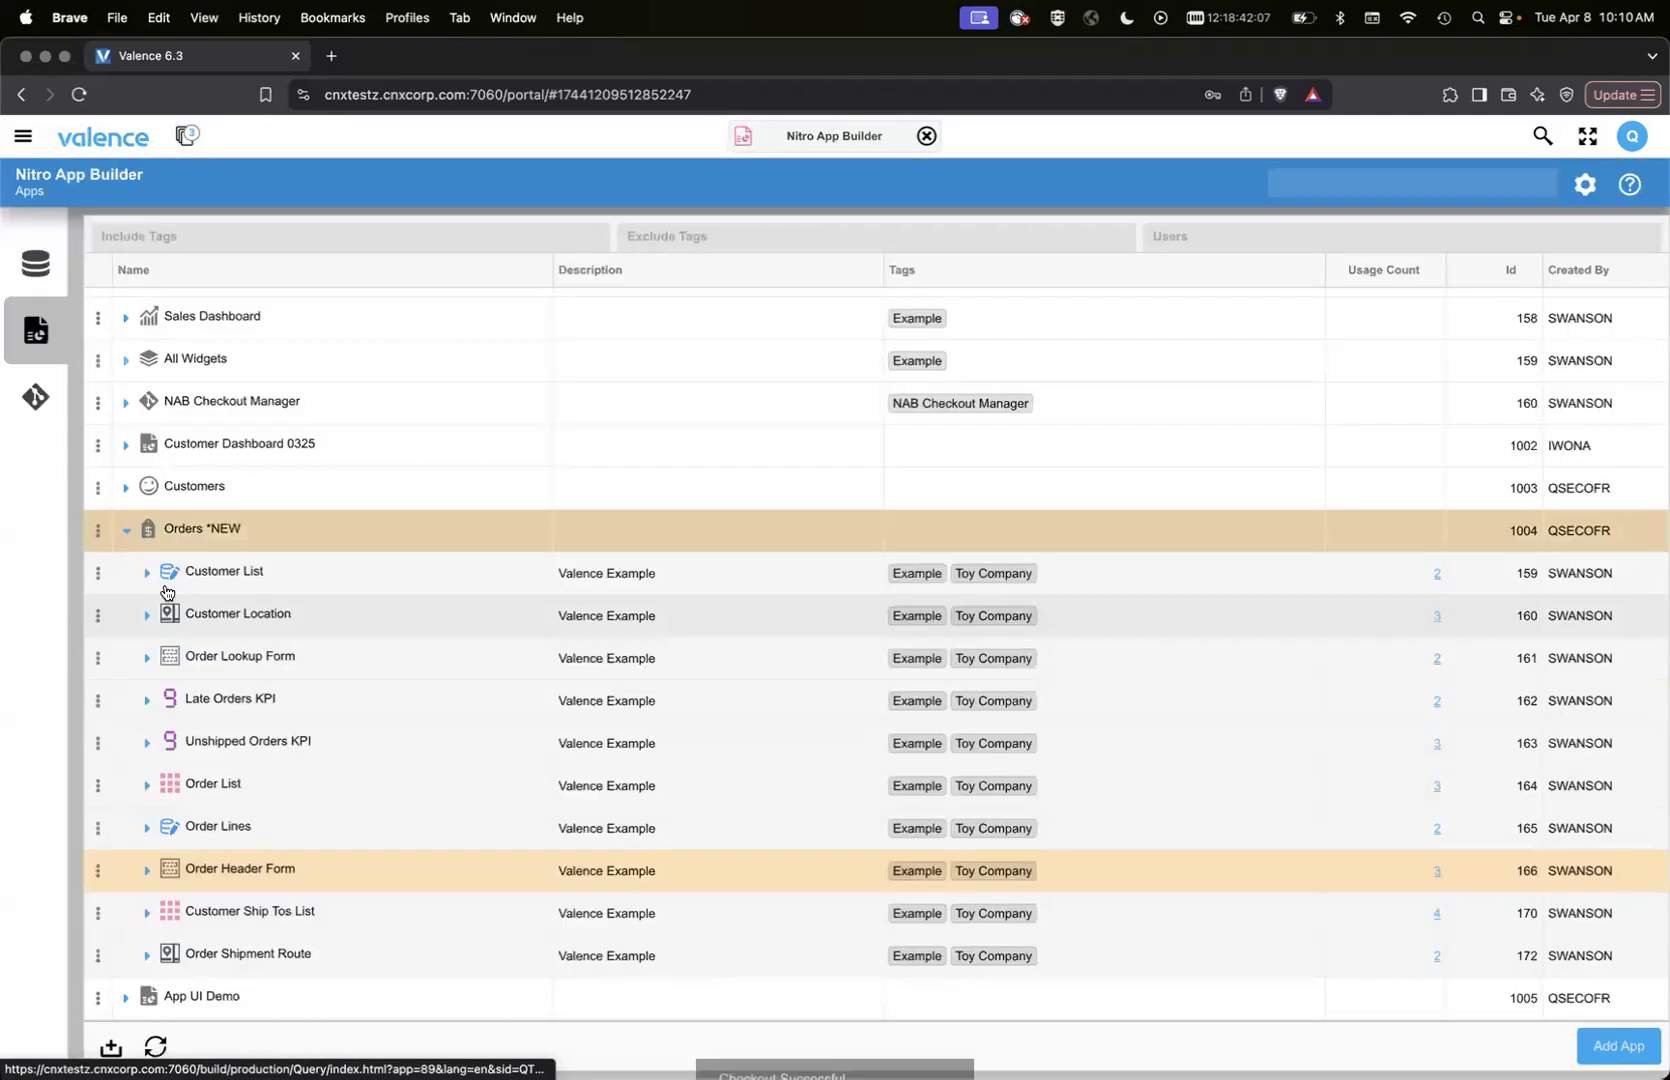
{"action": "double_click", "coordinate": [256, 528]}
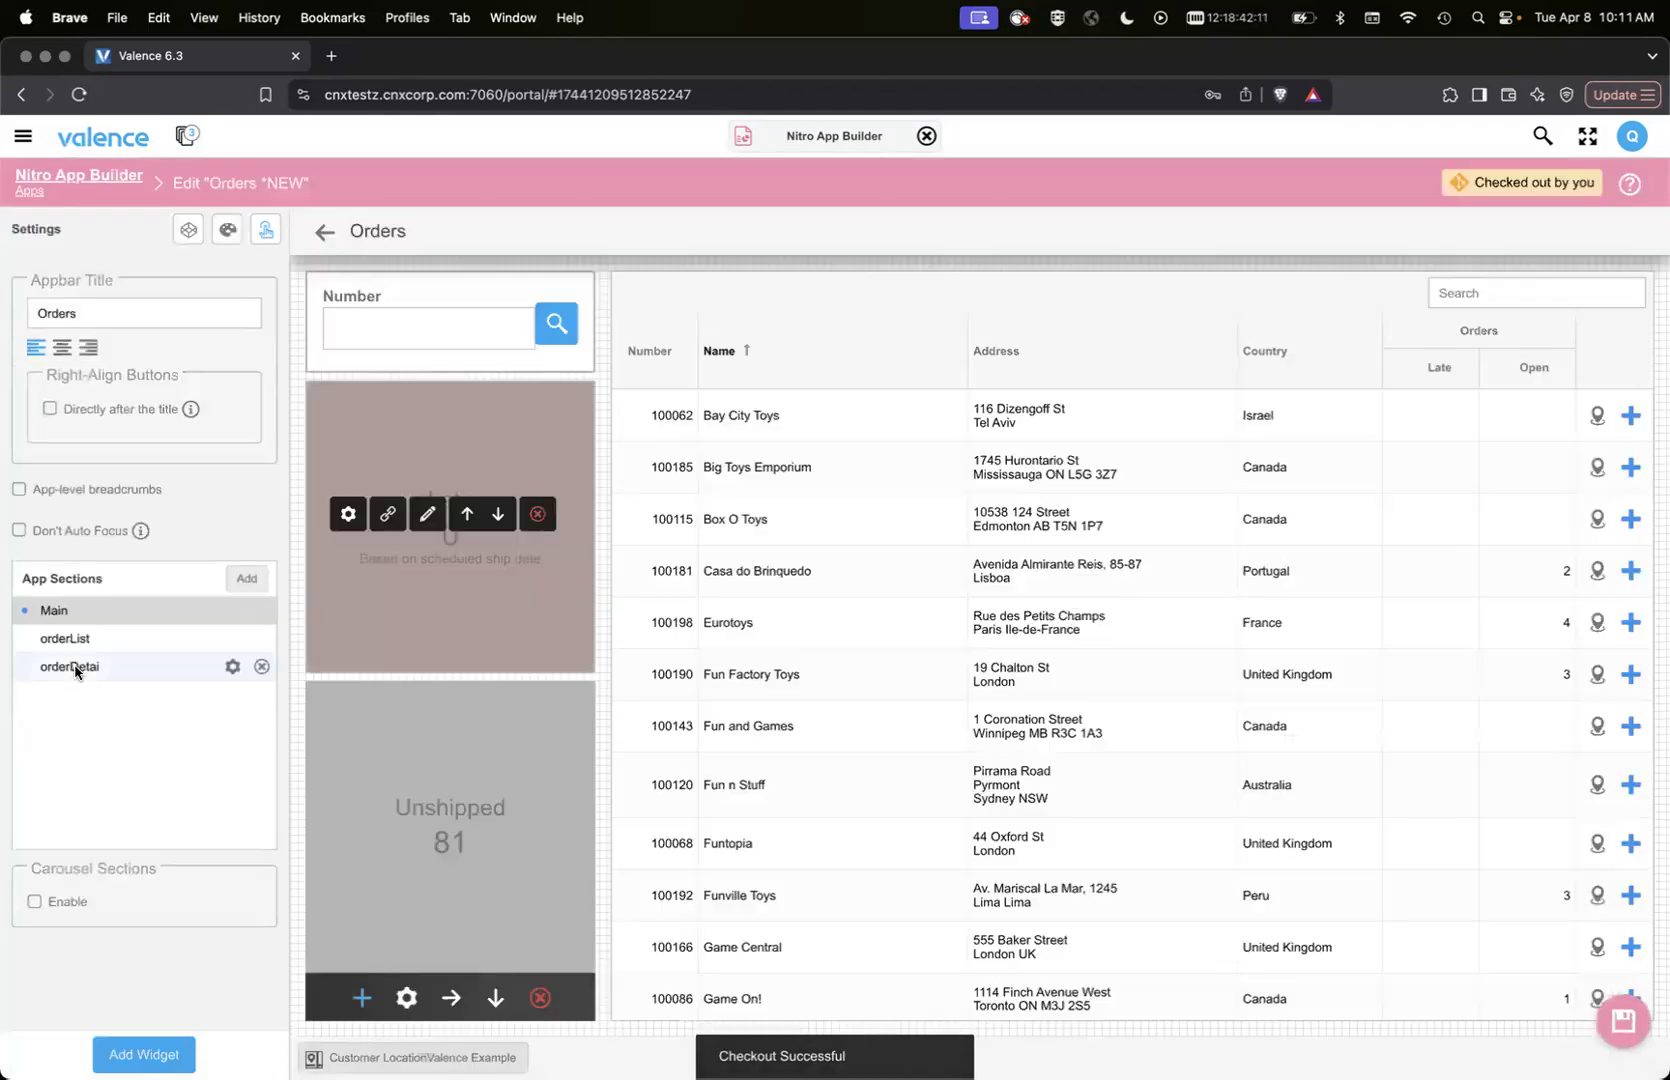
In the orderDetai section, examine the header form's linkable Selected Record: SHIPTO_NBR properties and leave the app editor without saving.
{"action": "left_click", "coordinate": [80, 666]}
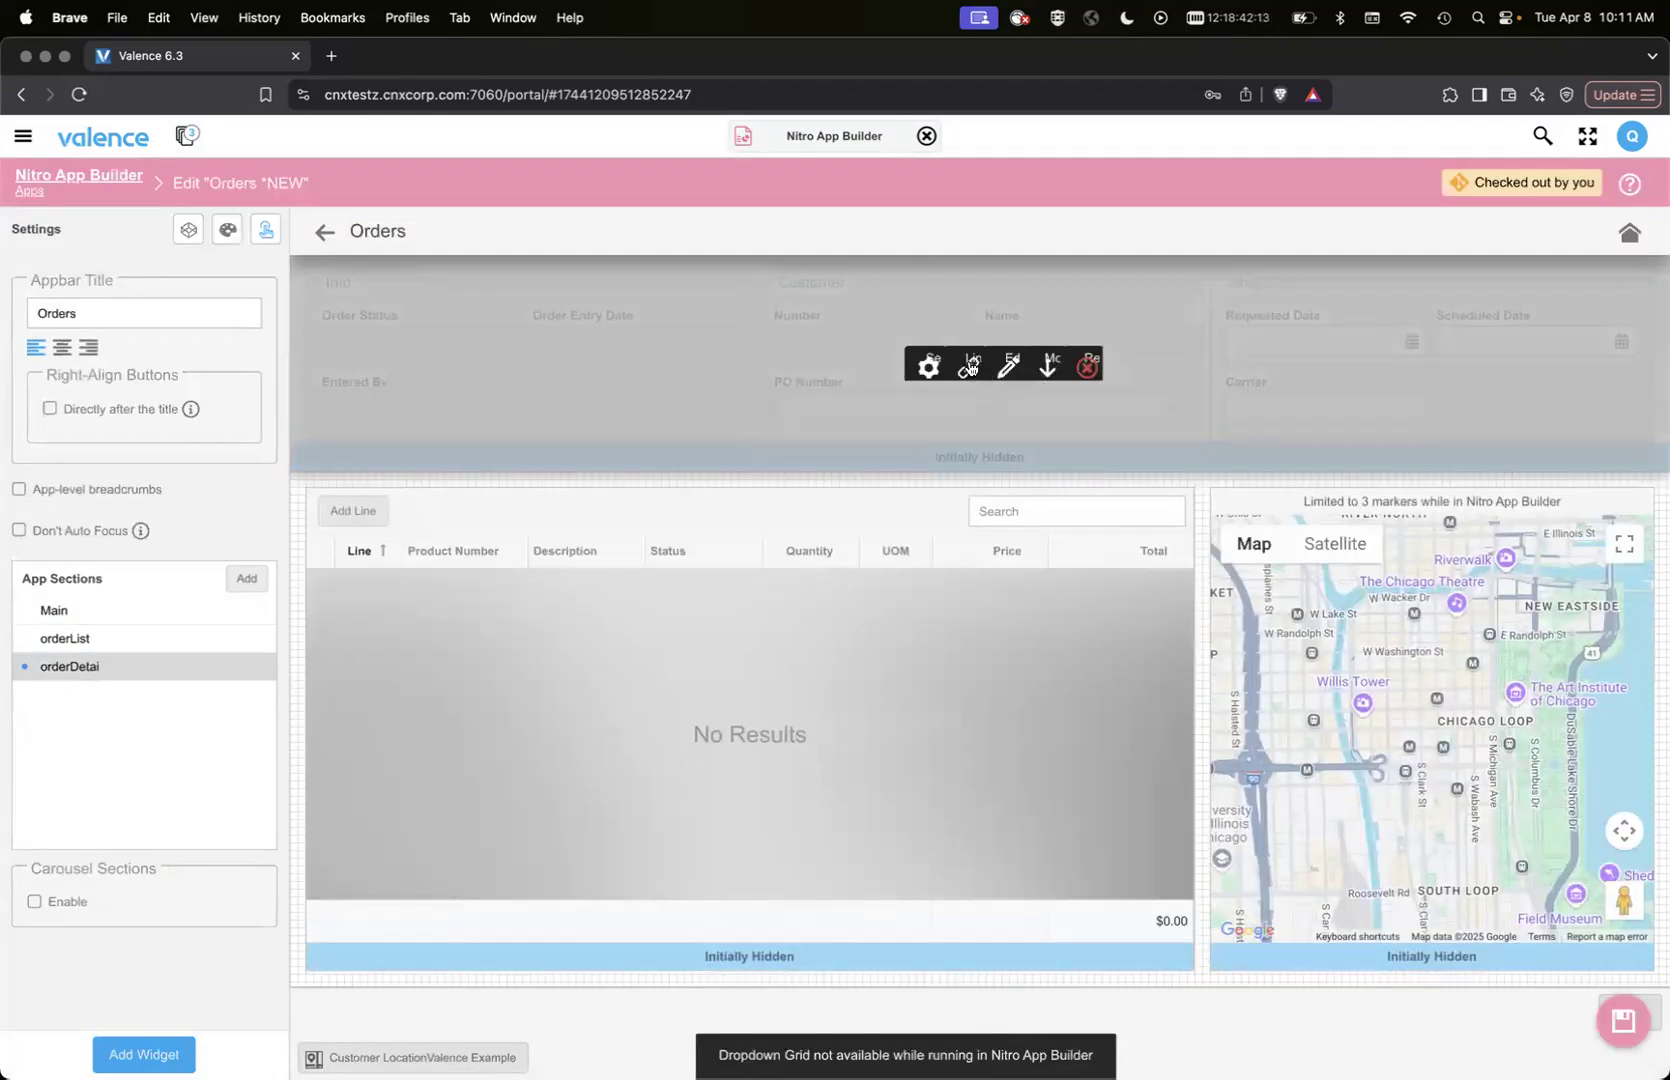
{"action": "left_click", "coordinate": [968, 366]}
{"action": "scroll", "coordinate": [533, 642], "scroll_direction": "down", "scroll_amount": 5}
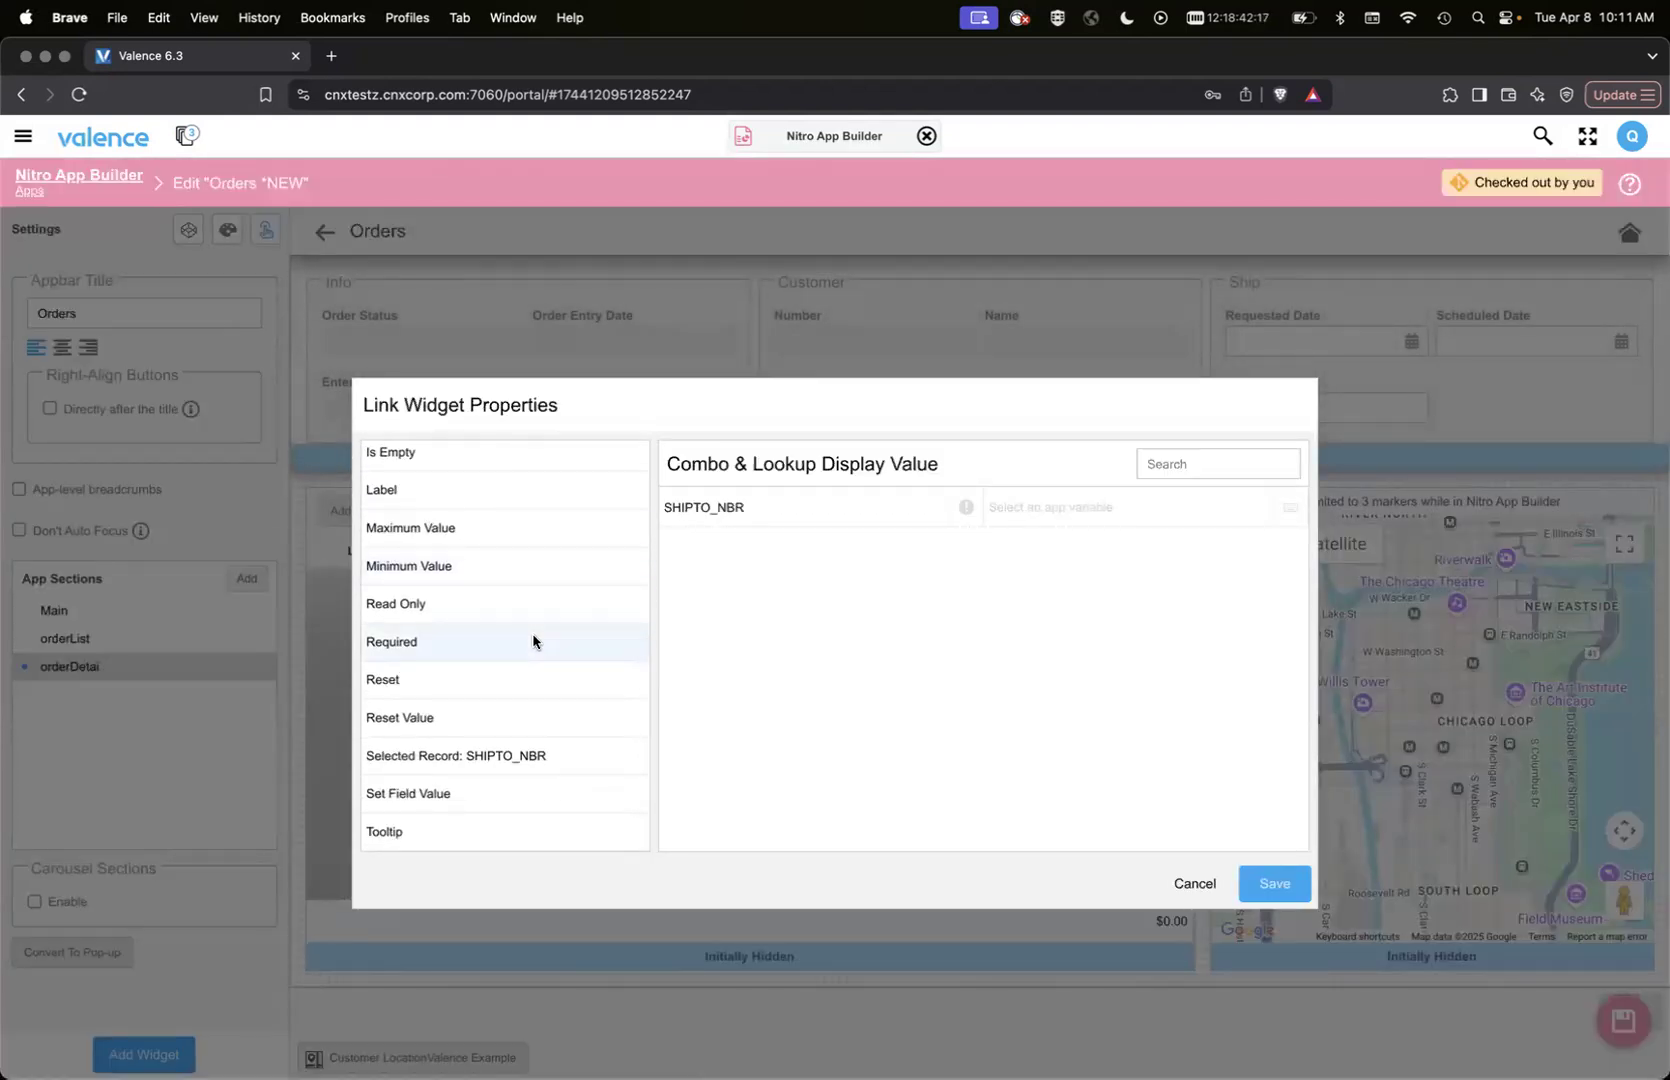
{"action": "left_click", "coordinate": [462, 757]}
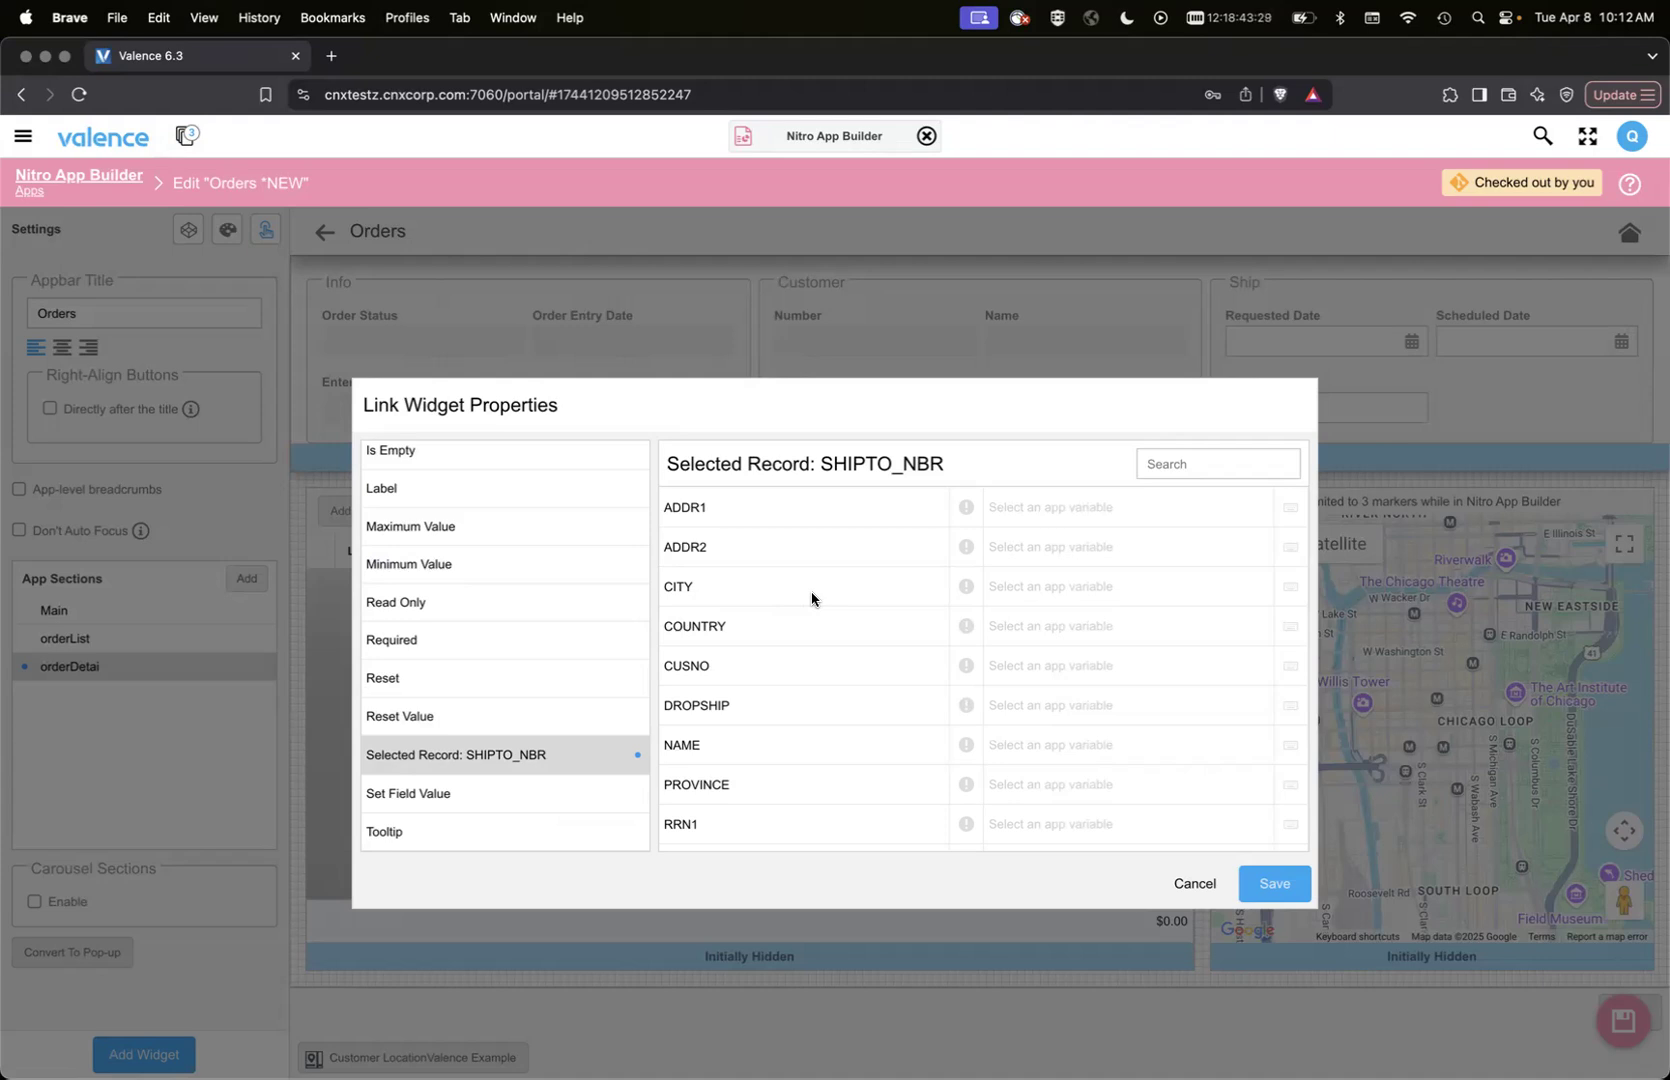
{"action": "left_click", "coordinate": [1194, 882]}
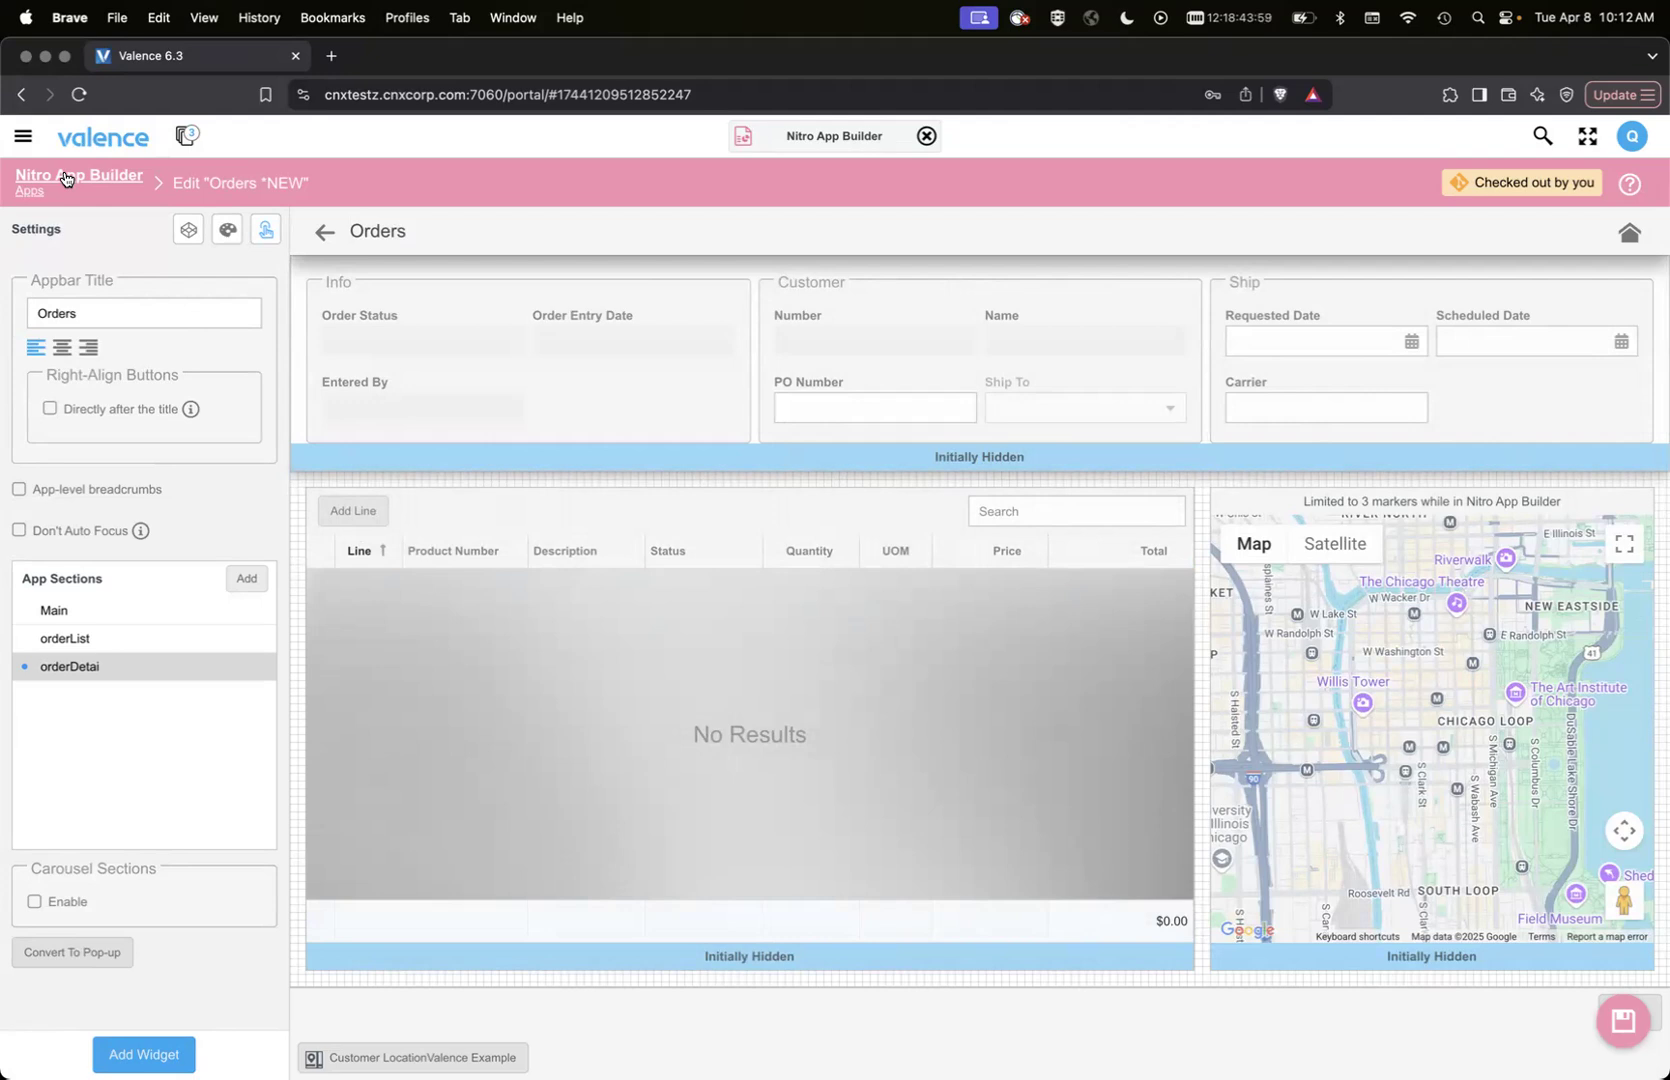
{"action": "left_click", "coordinate": [65, 178]}
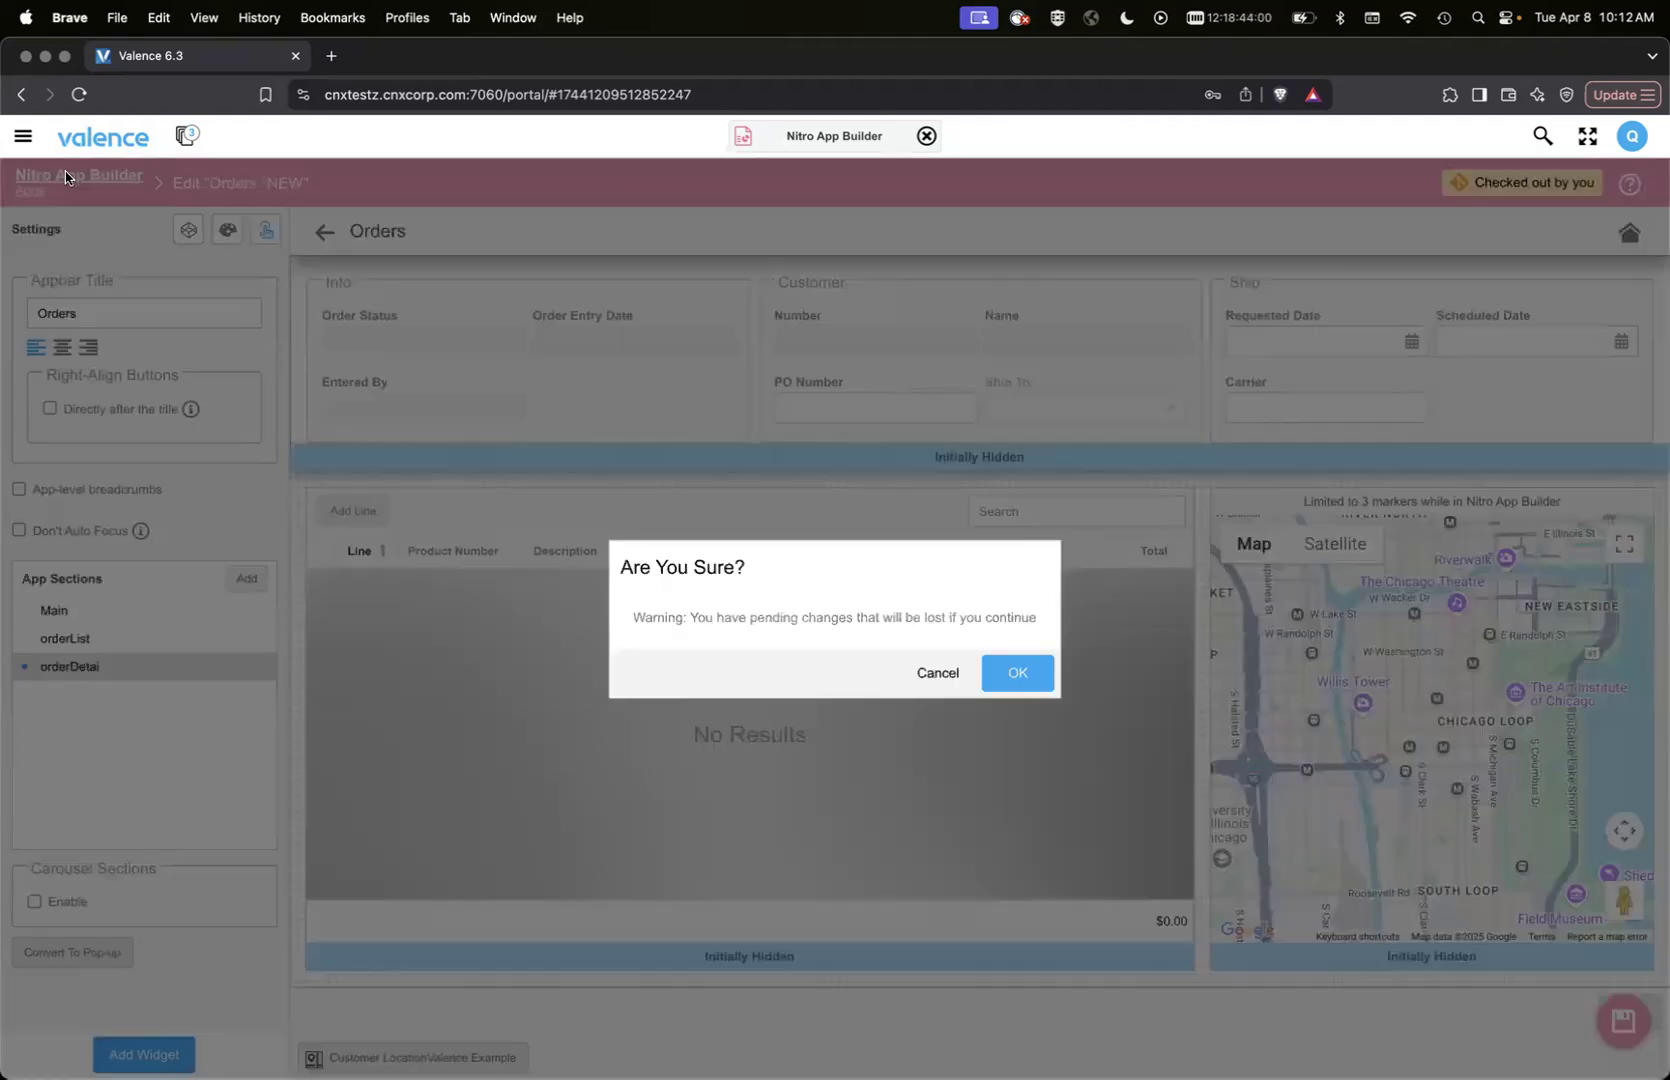
{"action": "left_click", "coordinate": [1014, 673]}
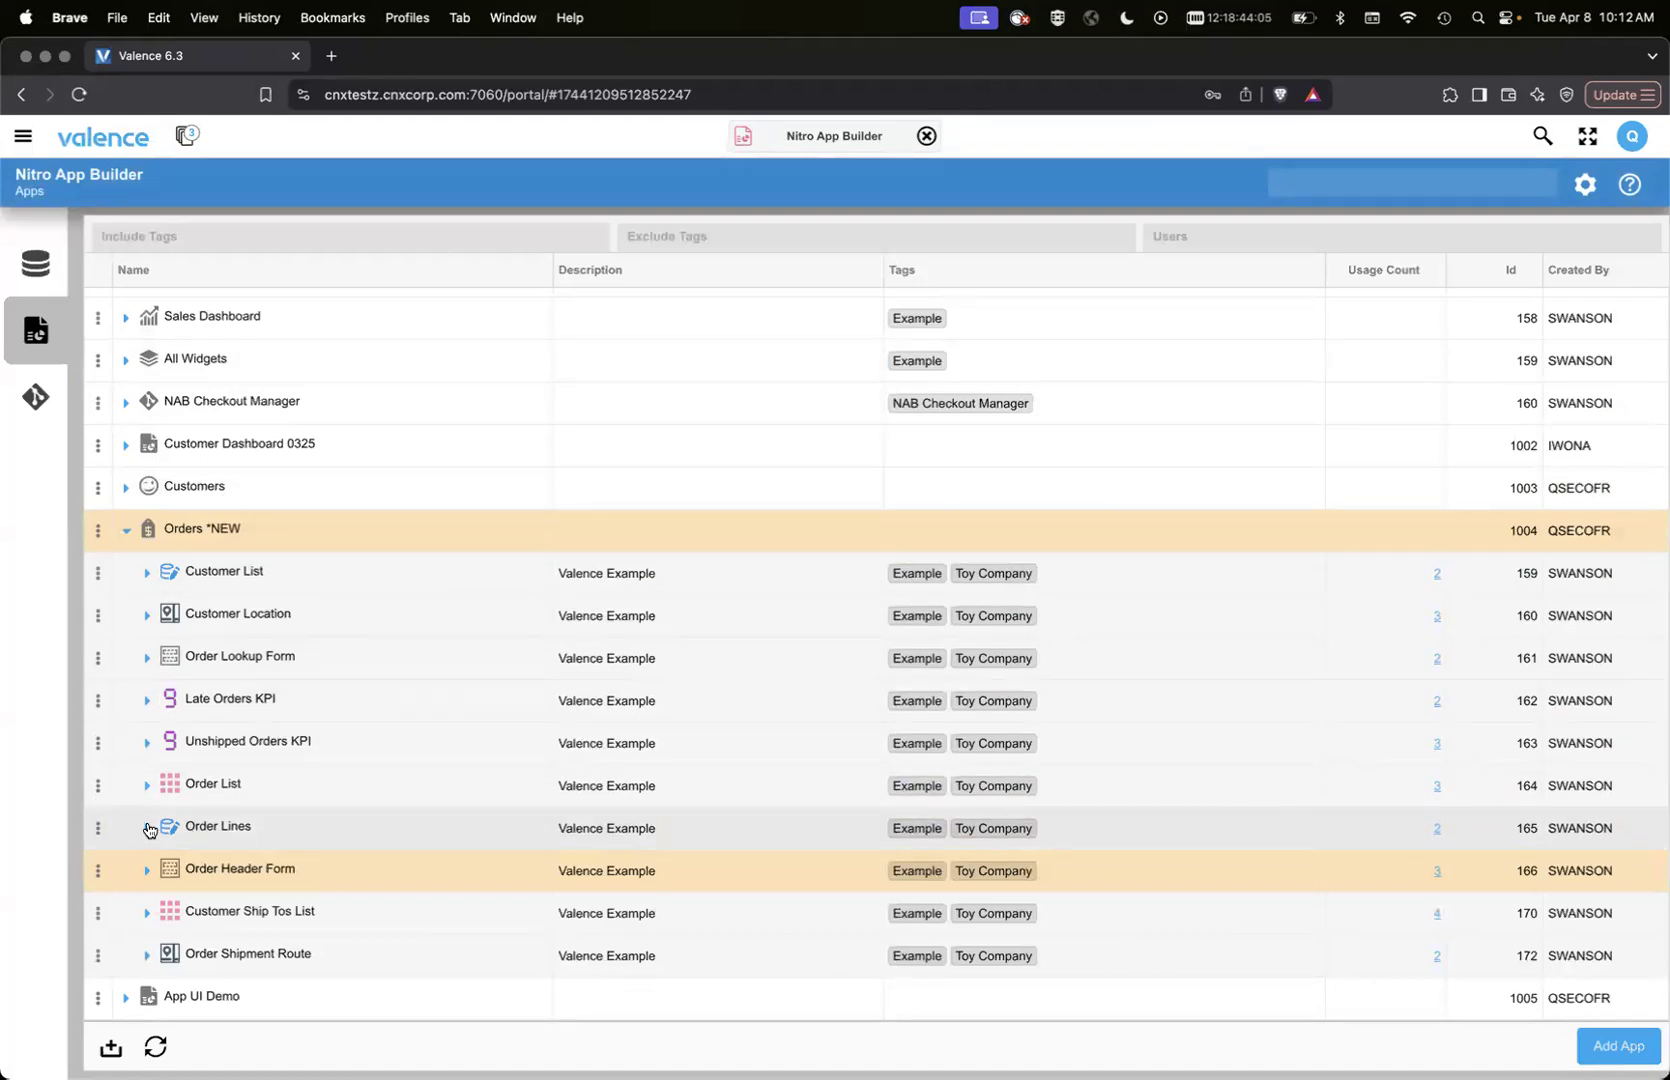
Examine the Order Lines widget's editing columns and grid columns, and return to the Apps list.
{"action": "double_click", "coordinate": [215, 830]}
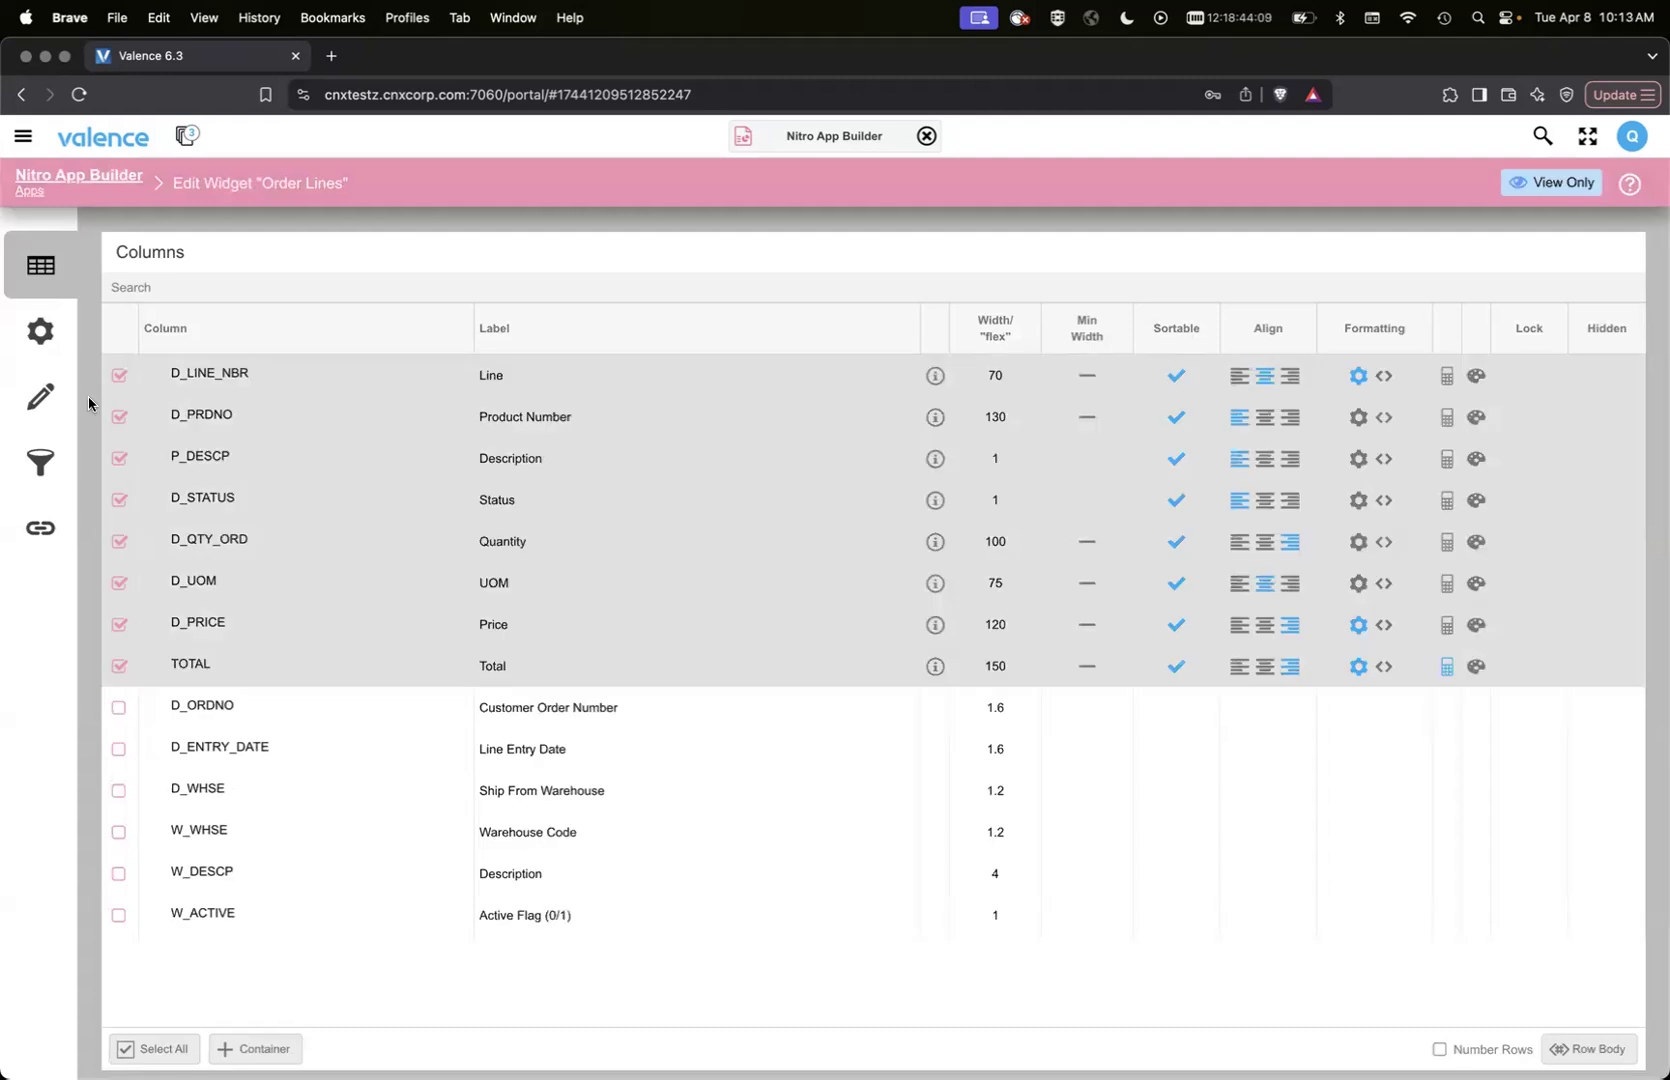
{"action": "left_click", "coordinate": [40, 397]}
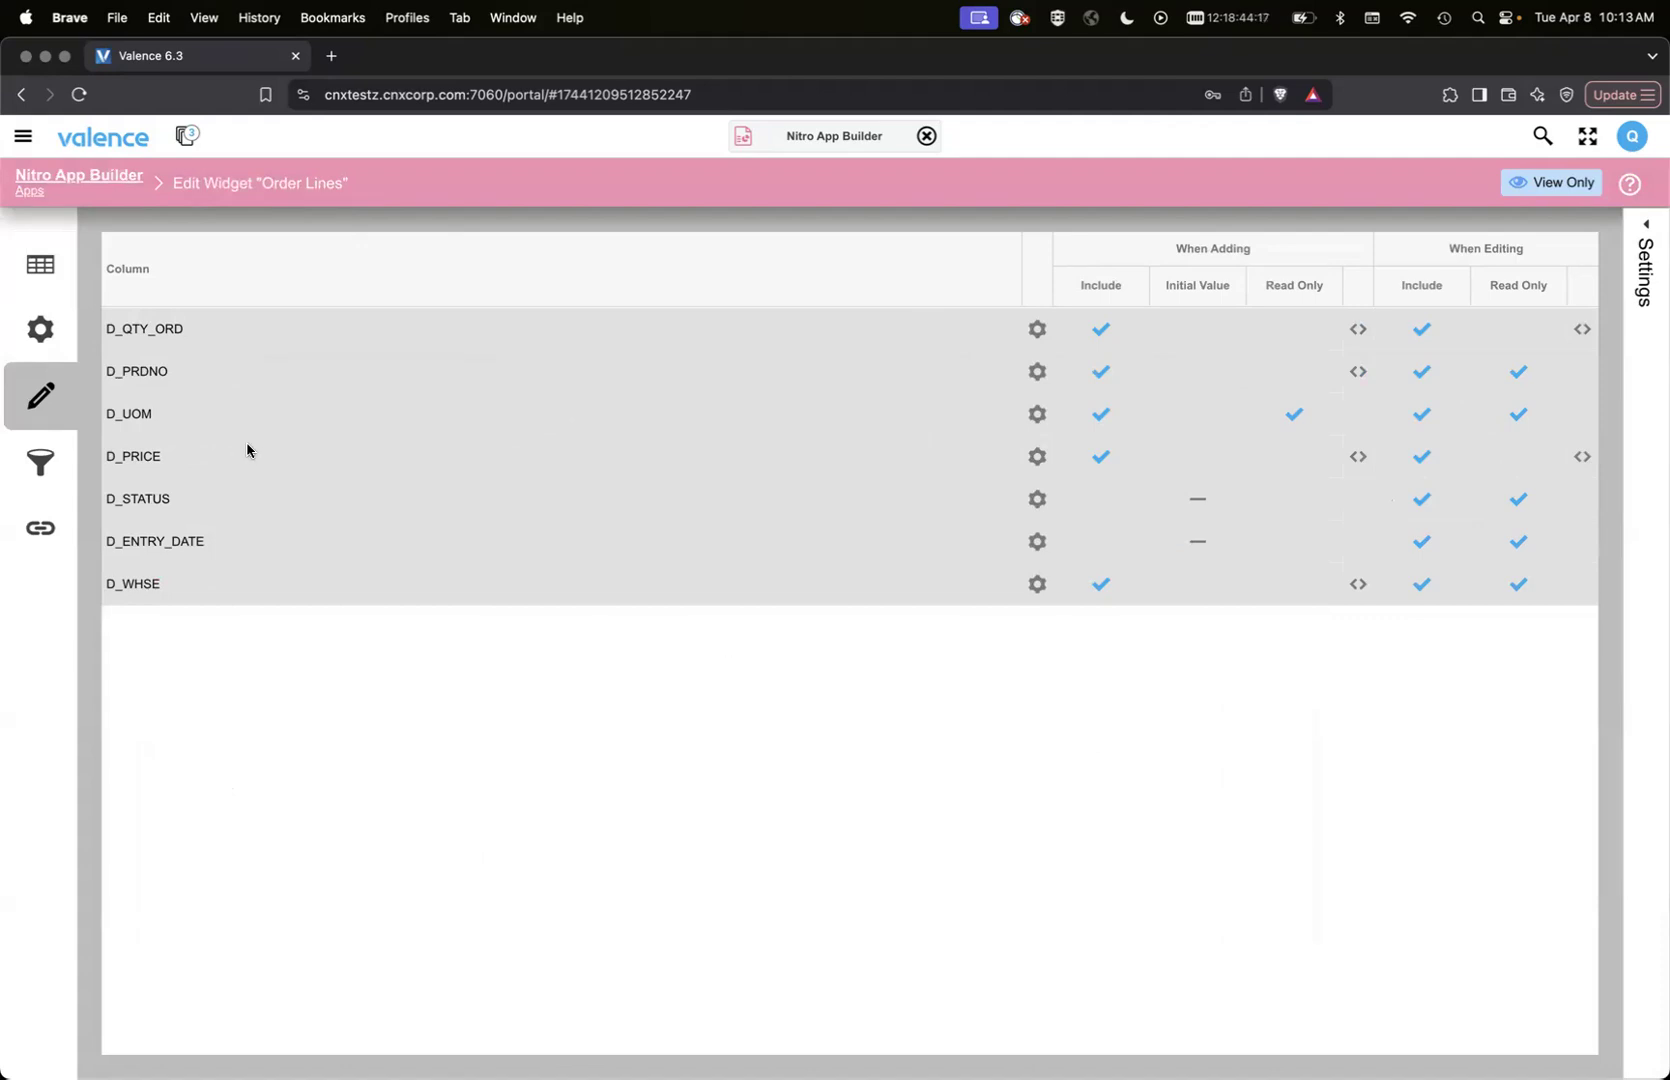
{"action": "left_click", "coordinate": [41, 265]}
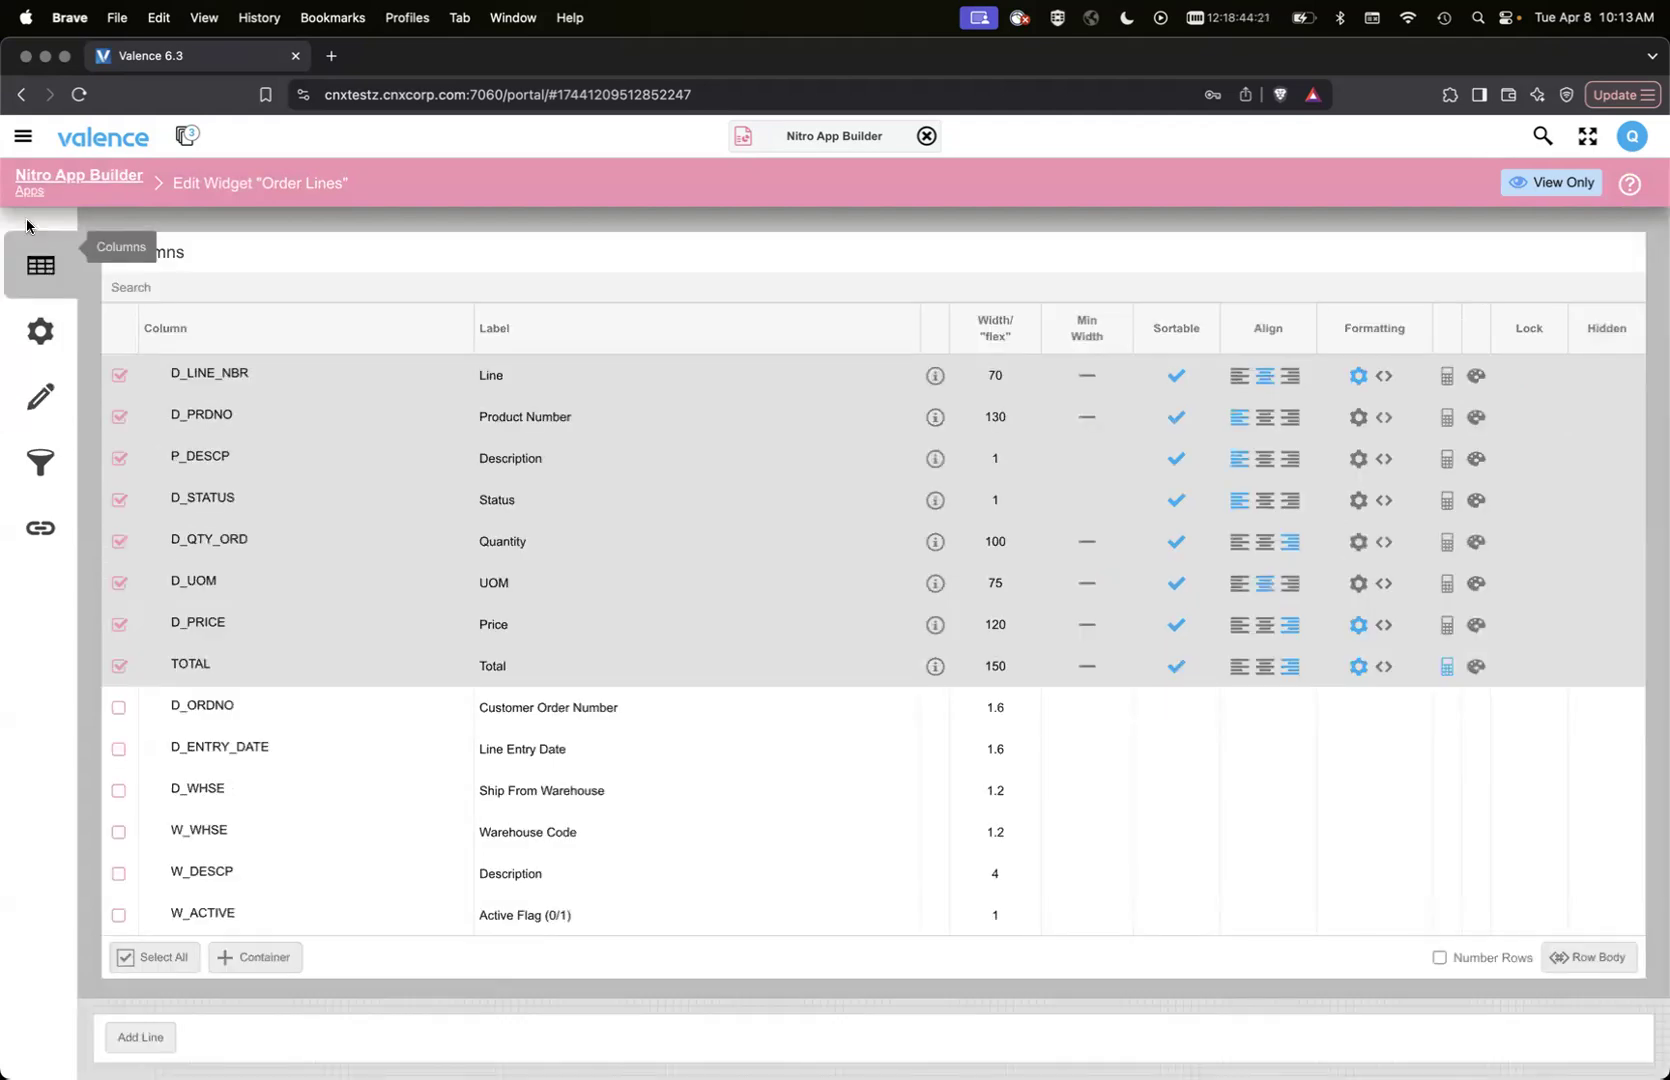
{"action": "left_click", "coordinate": [38, 170]}
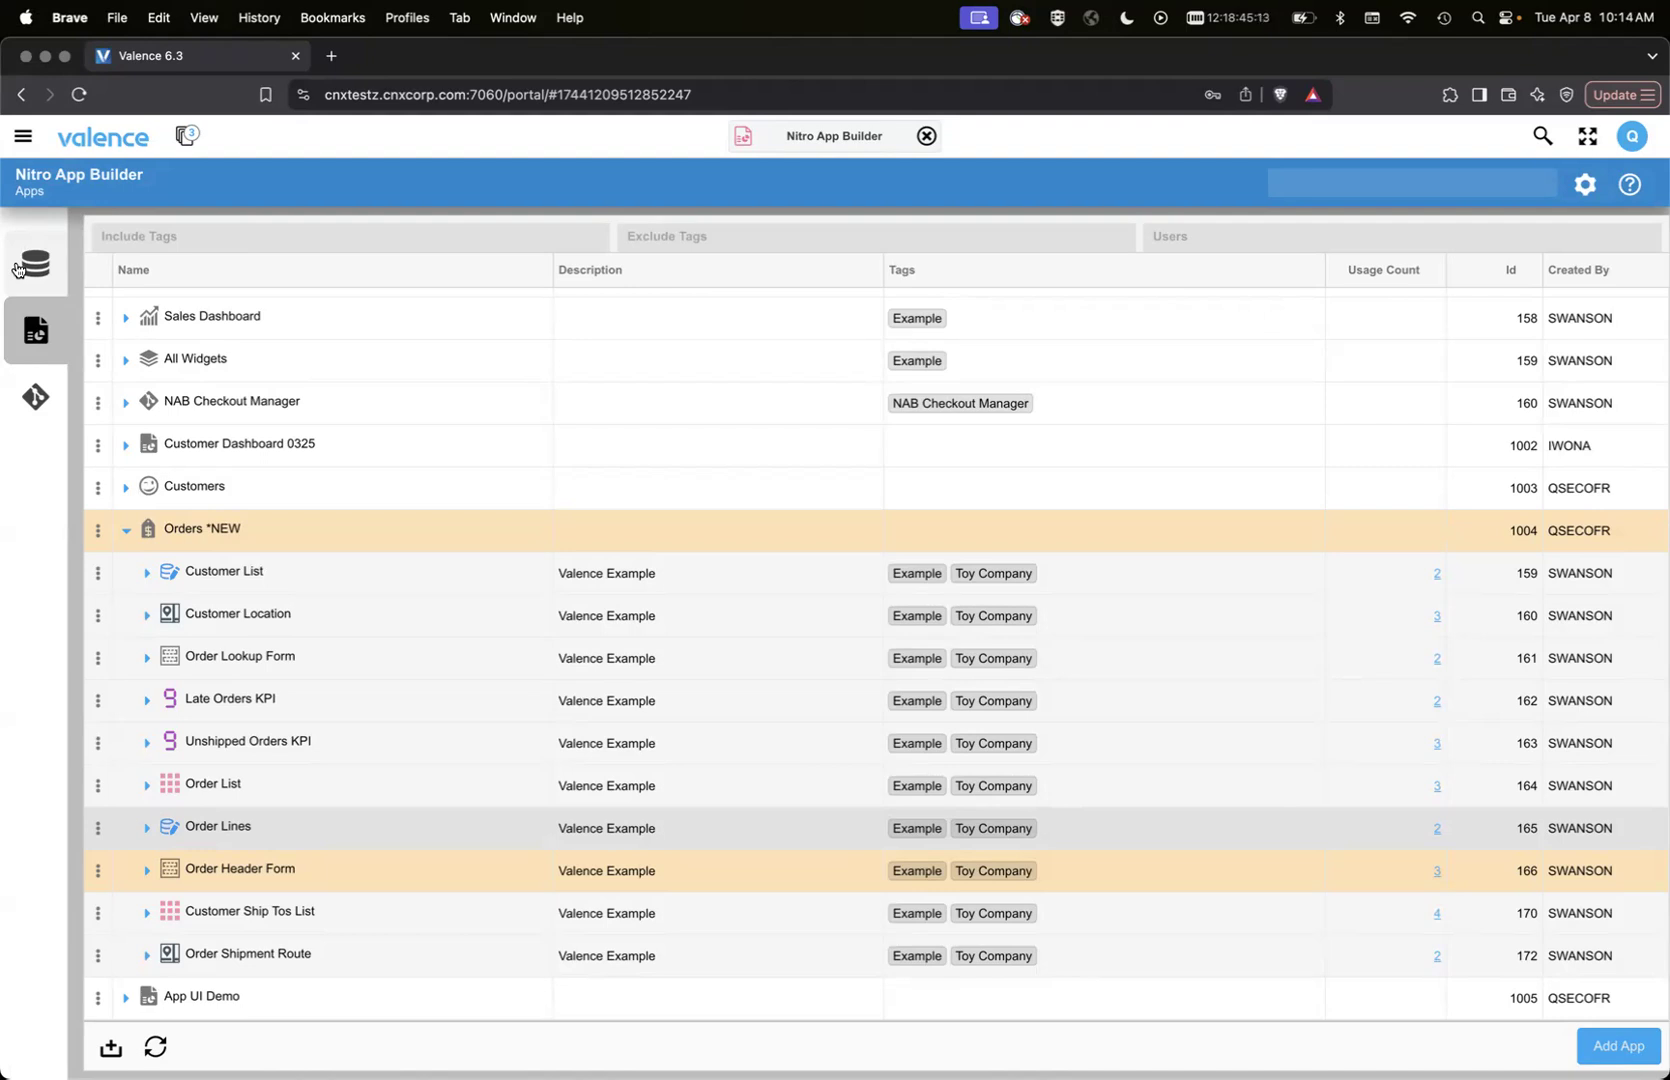
Limit Data Sources & Widgets to edit grid widgets and examine which Warehouse Listing columns are included when adding and editing.
{"action": "left_click", "coordinate": [17, 268]}
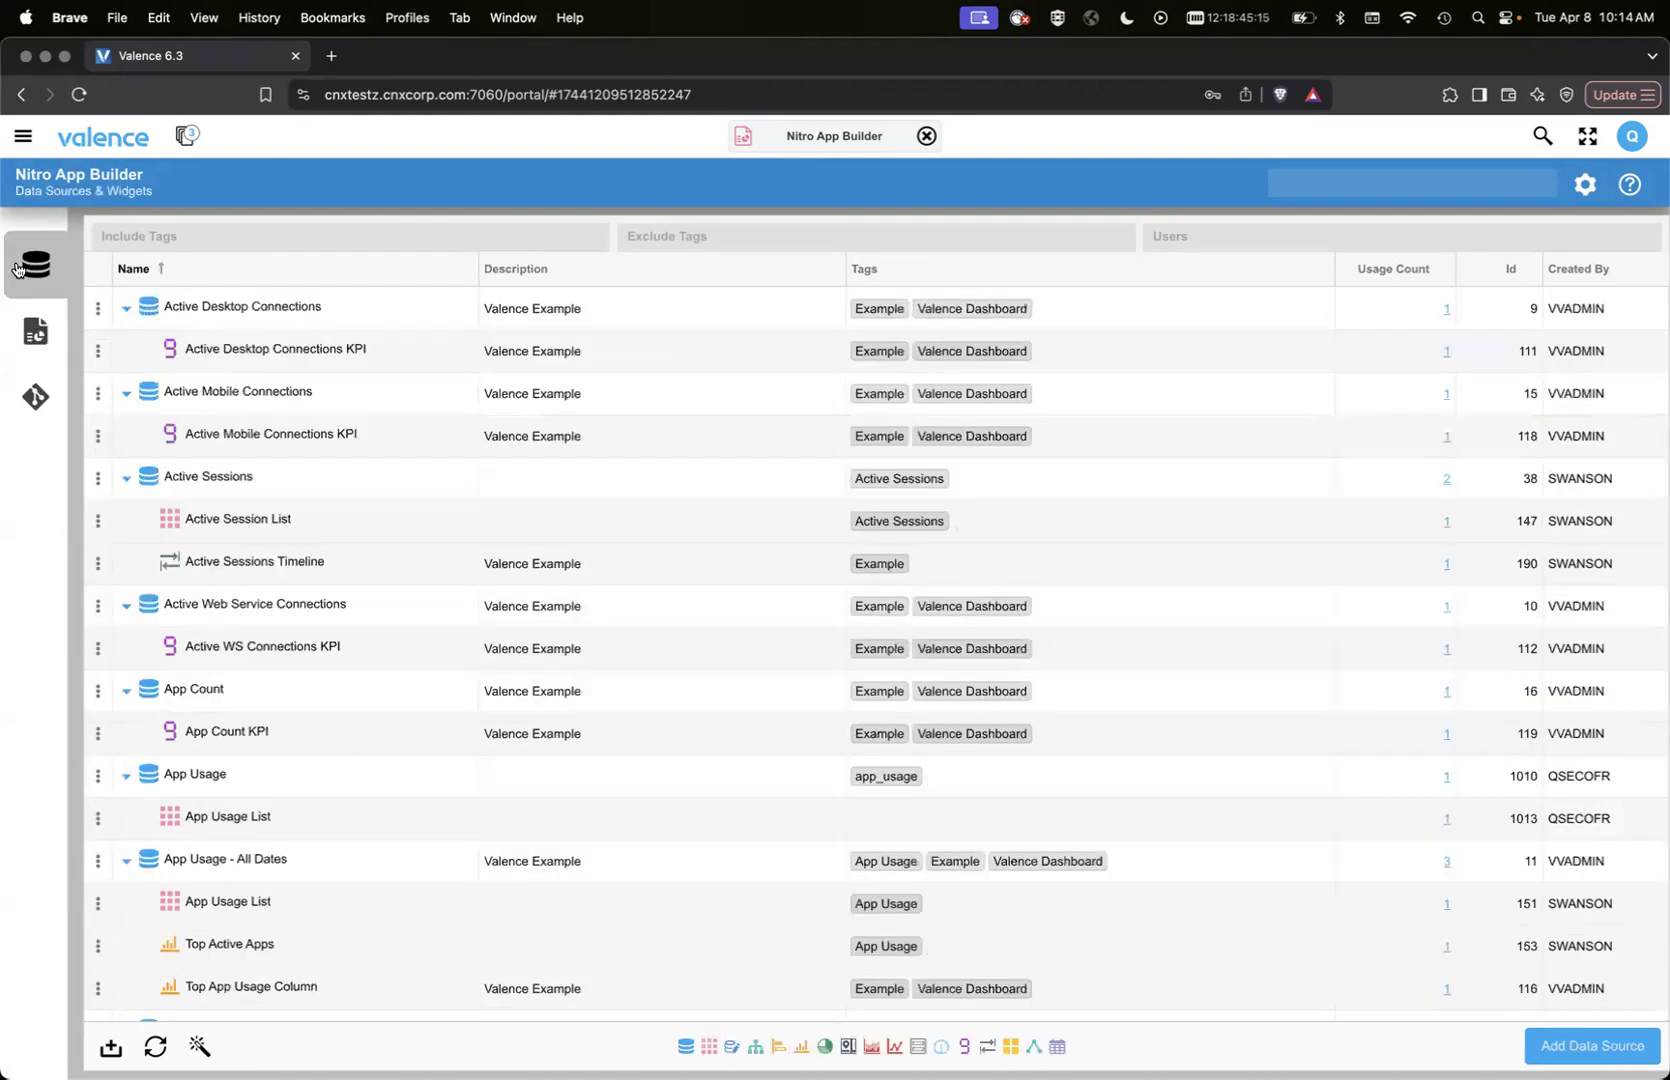
{"action": "left_click", "coordinate": [732, 1046]}
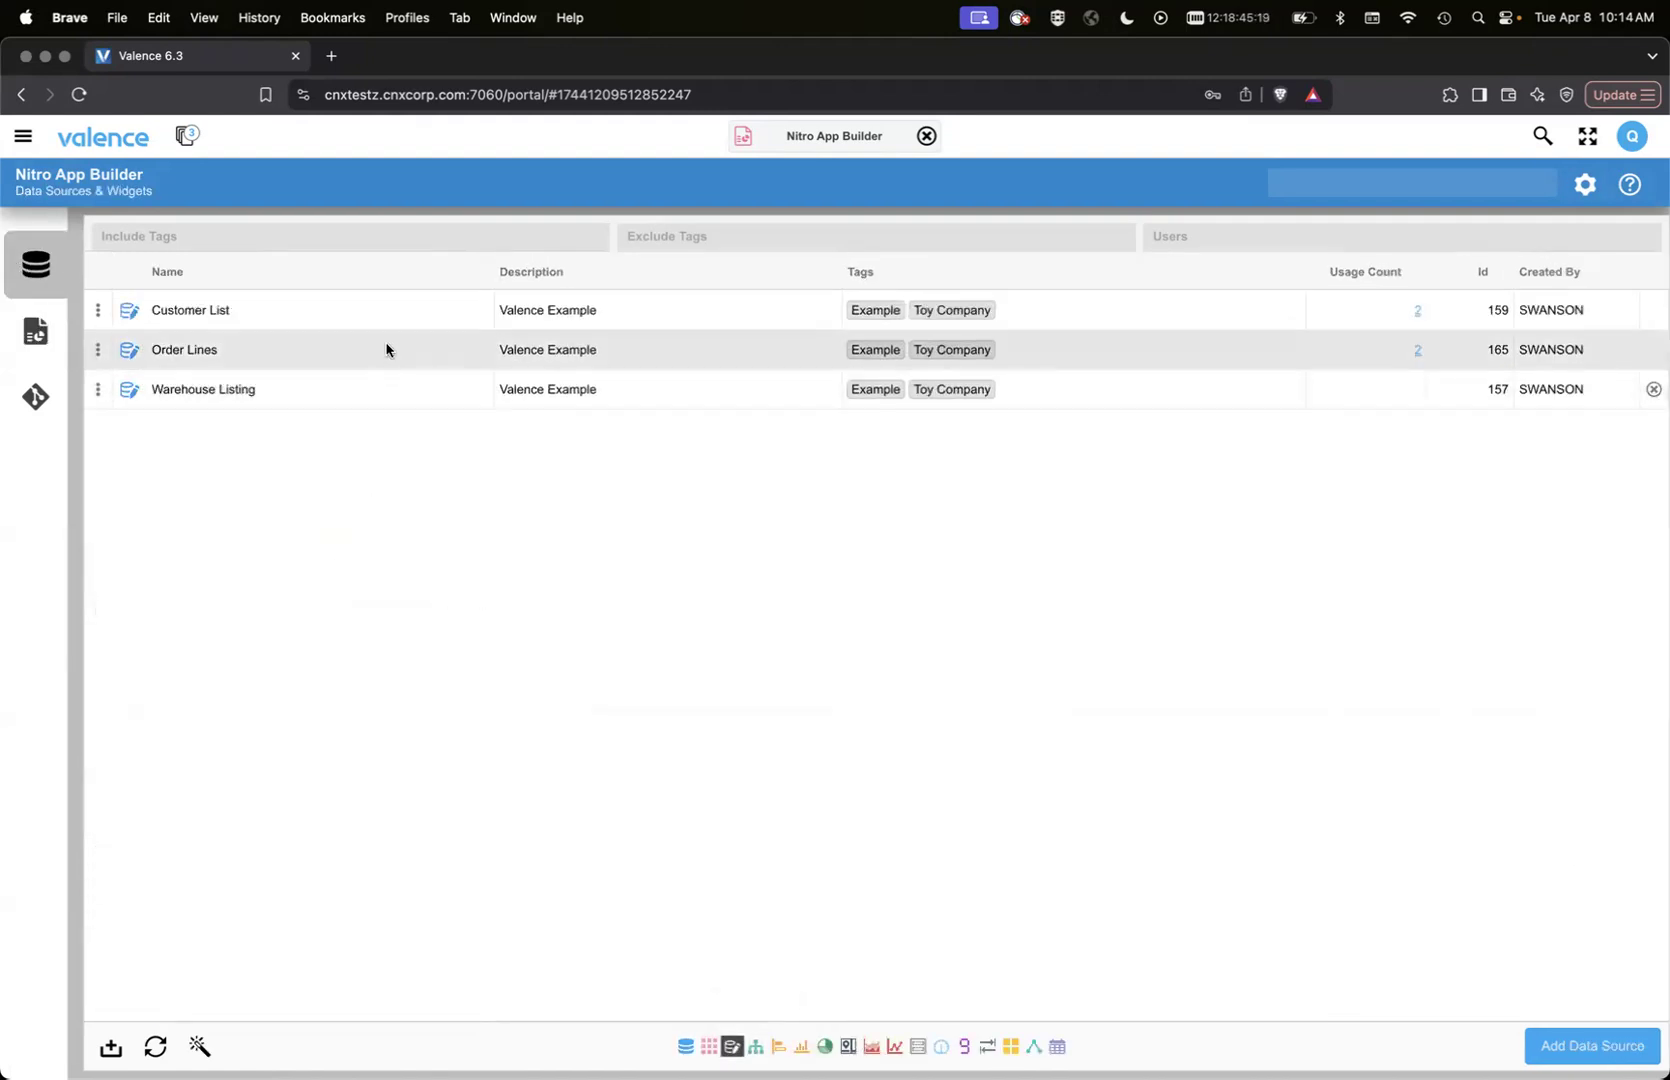
{"action": "left_click", "coordinate": [190, 397]}
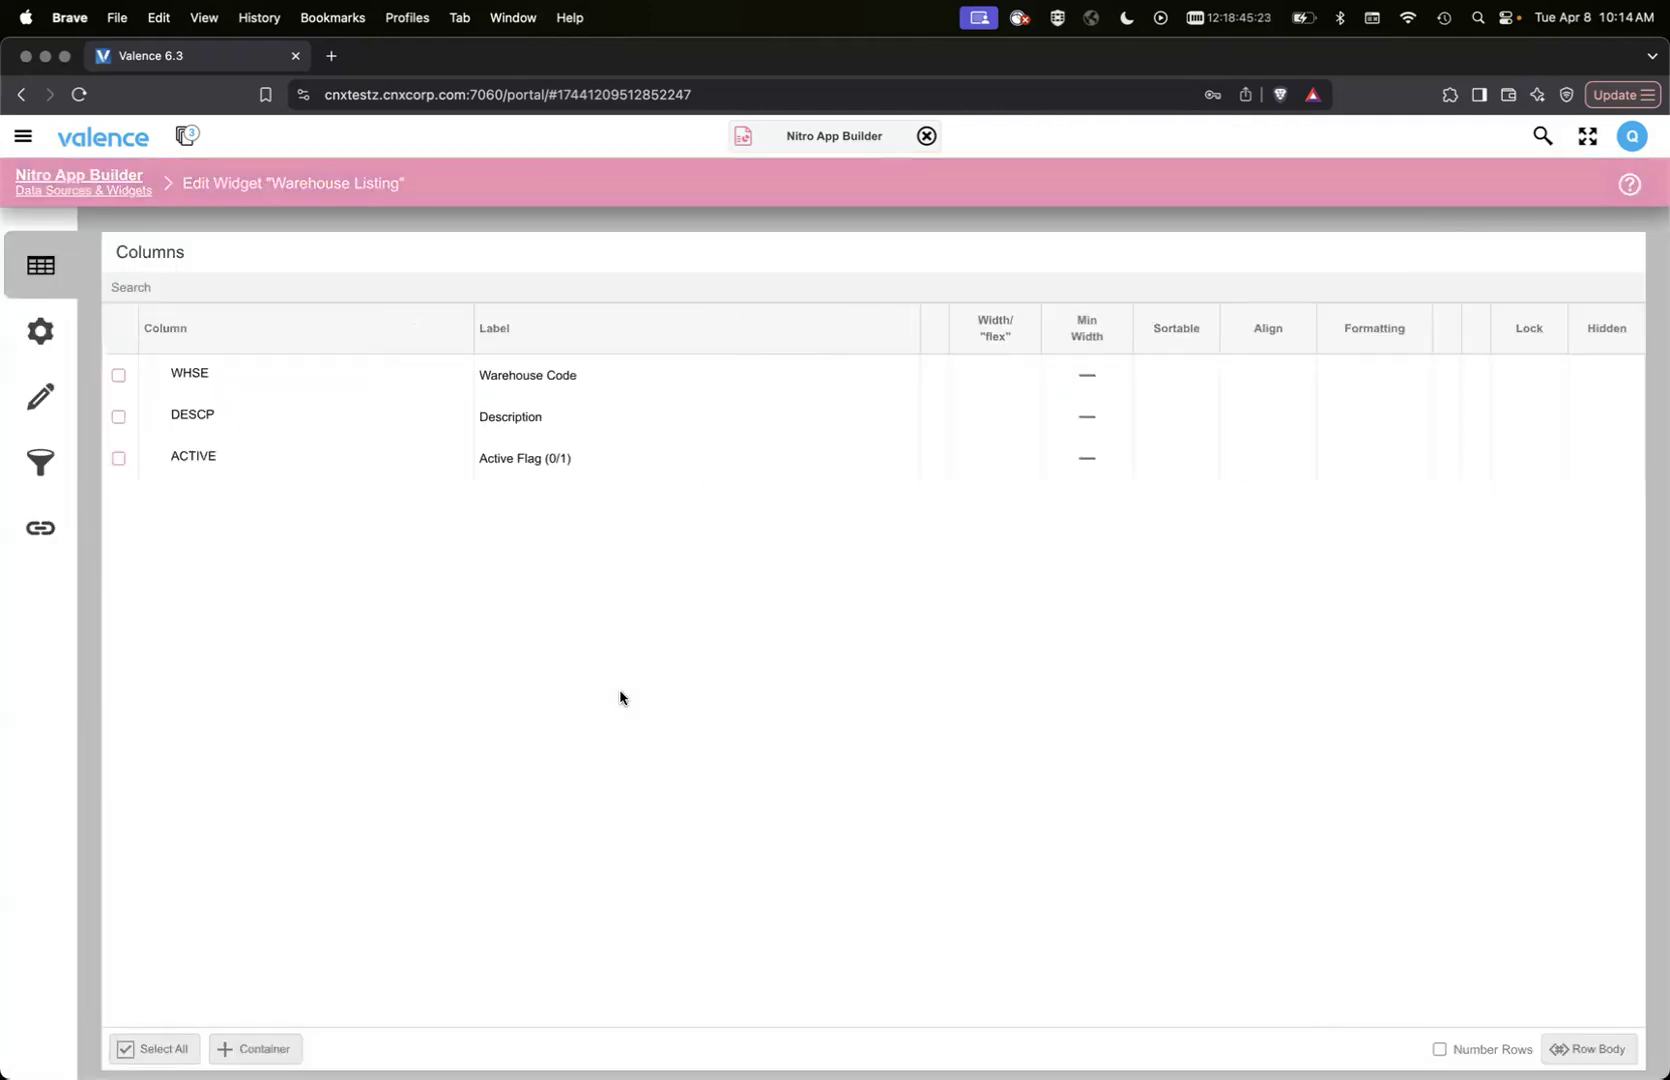
{"action": "left_click", "coordinate": [45, 387]}
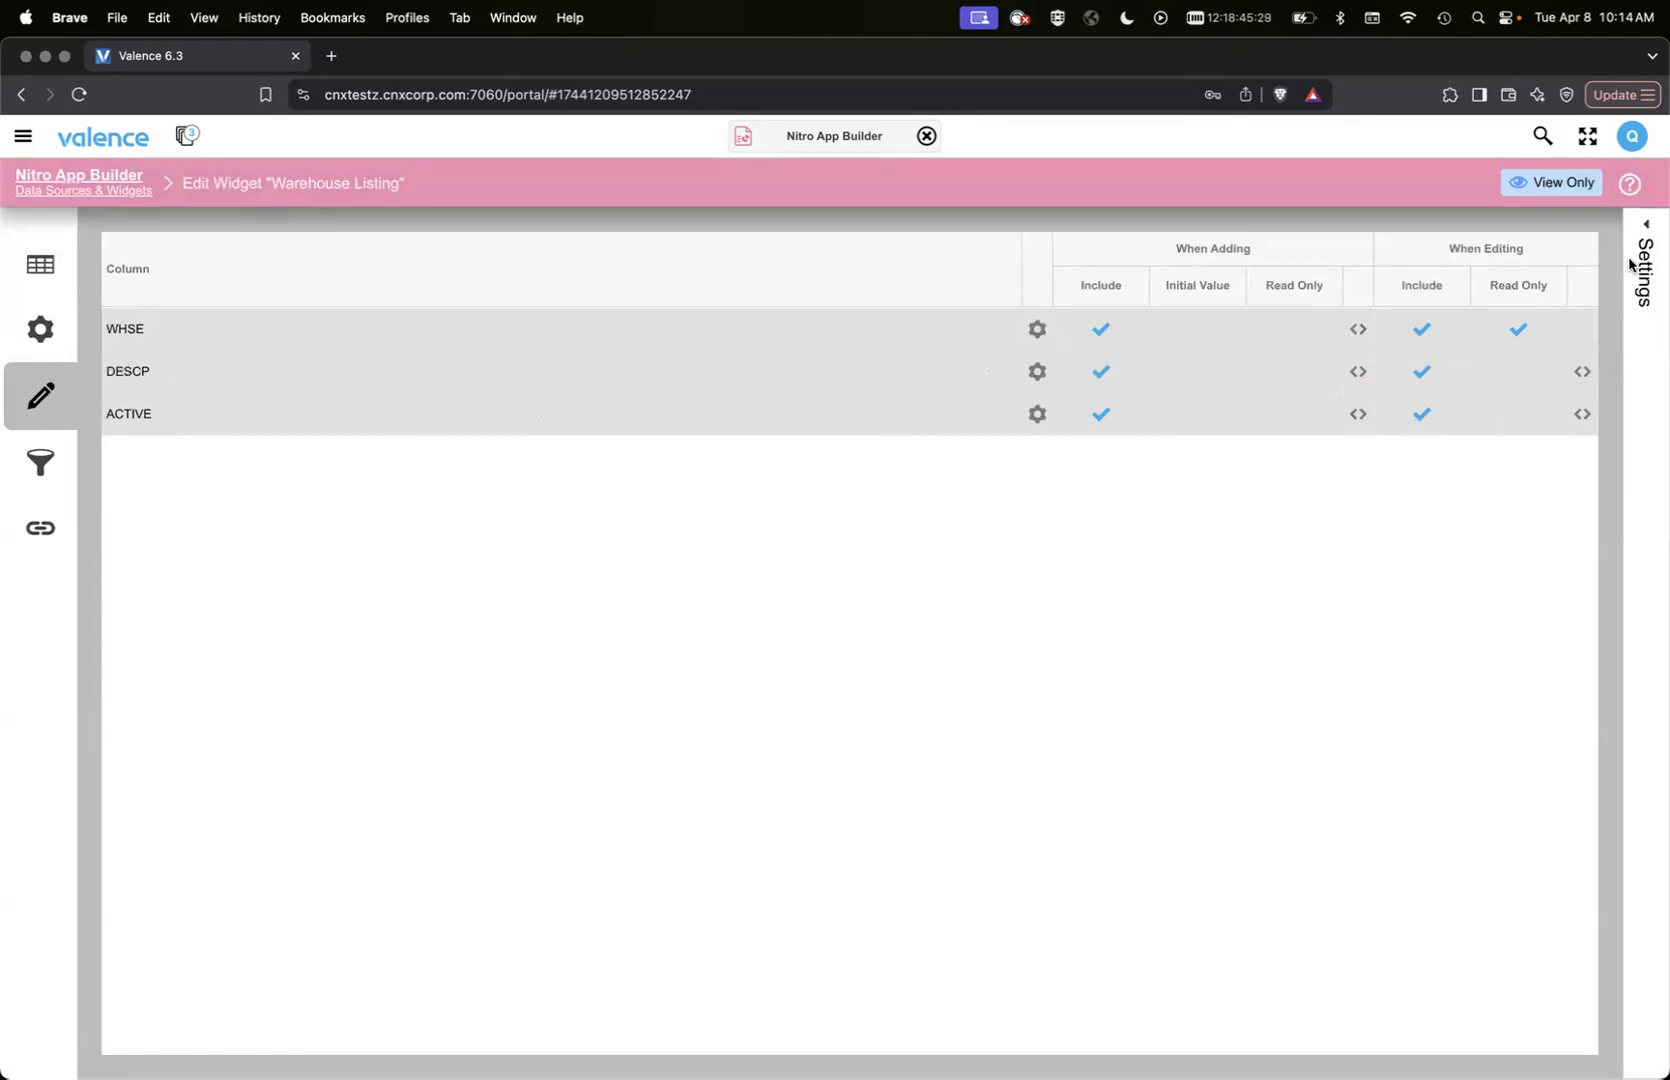
{"action": "left_click", "coordinate": [85, 183]}
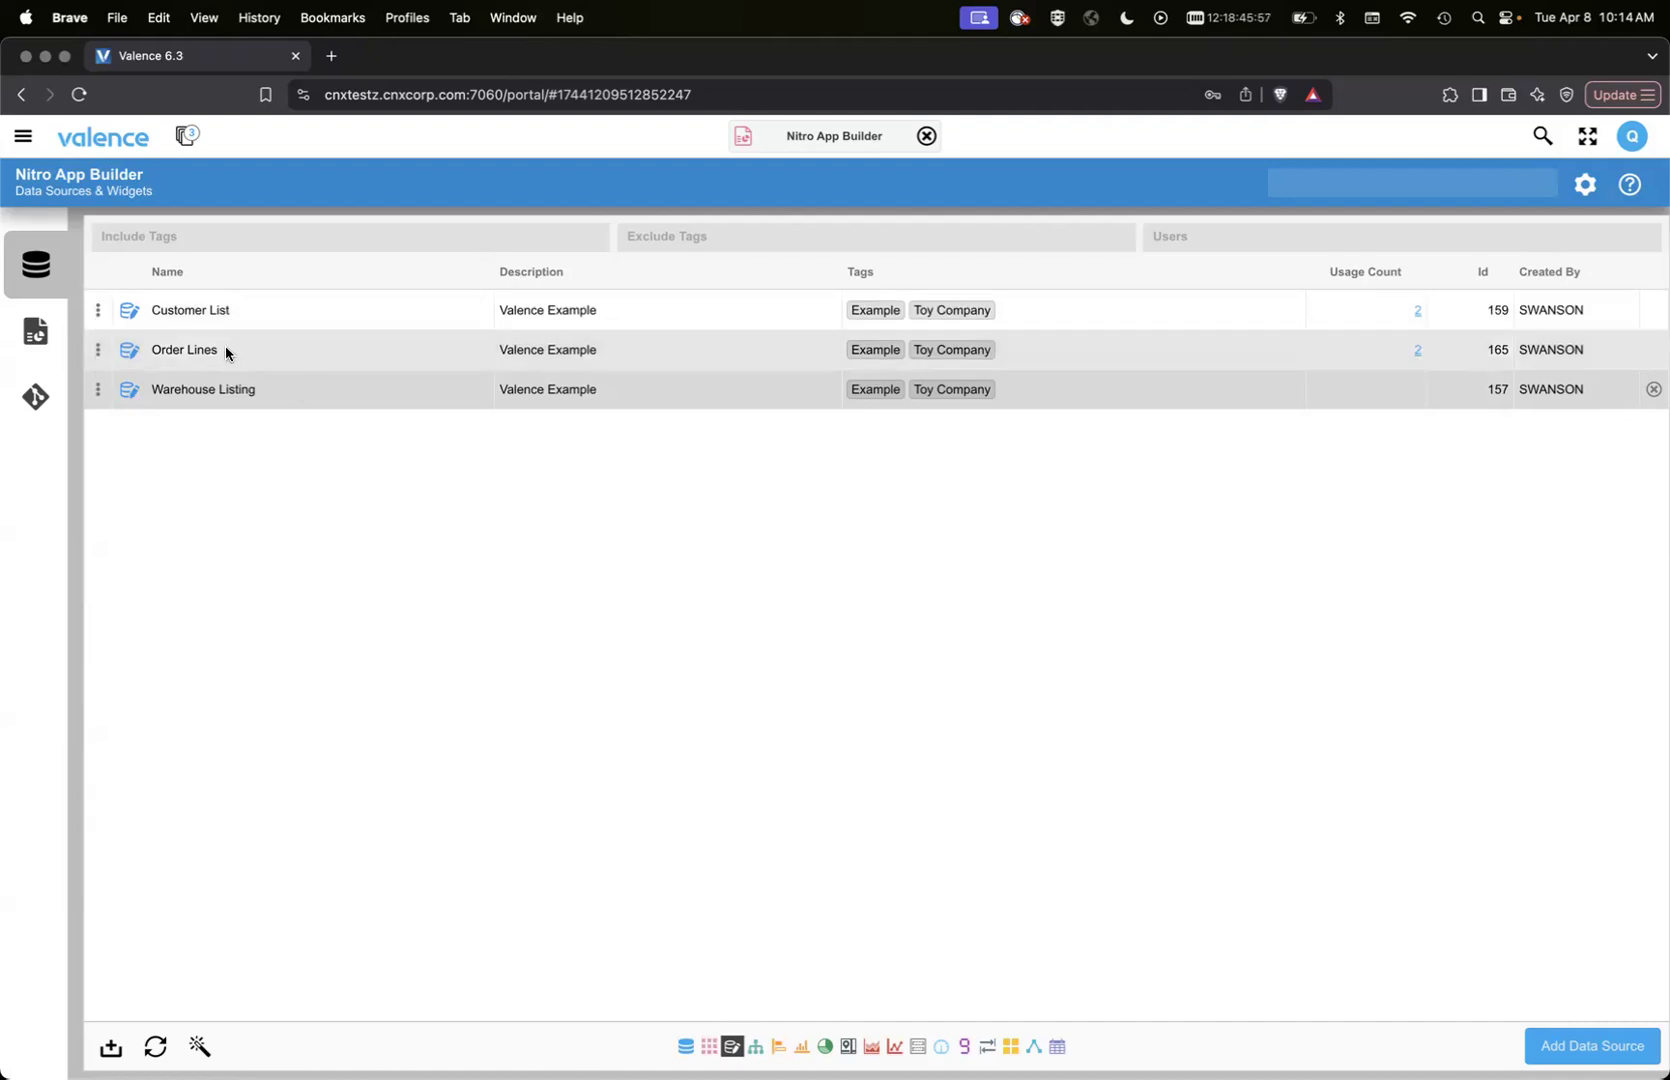
Examine the Order Lines widget's editing columns and form settings, and remove the edit grid filter from the widget list.
{"action": "left_click", "coordinate": [193, 352]}
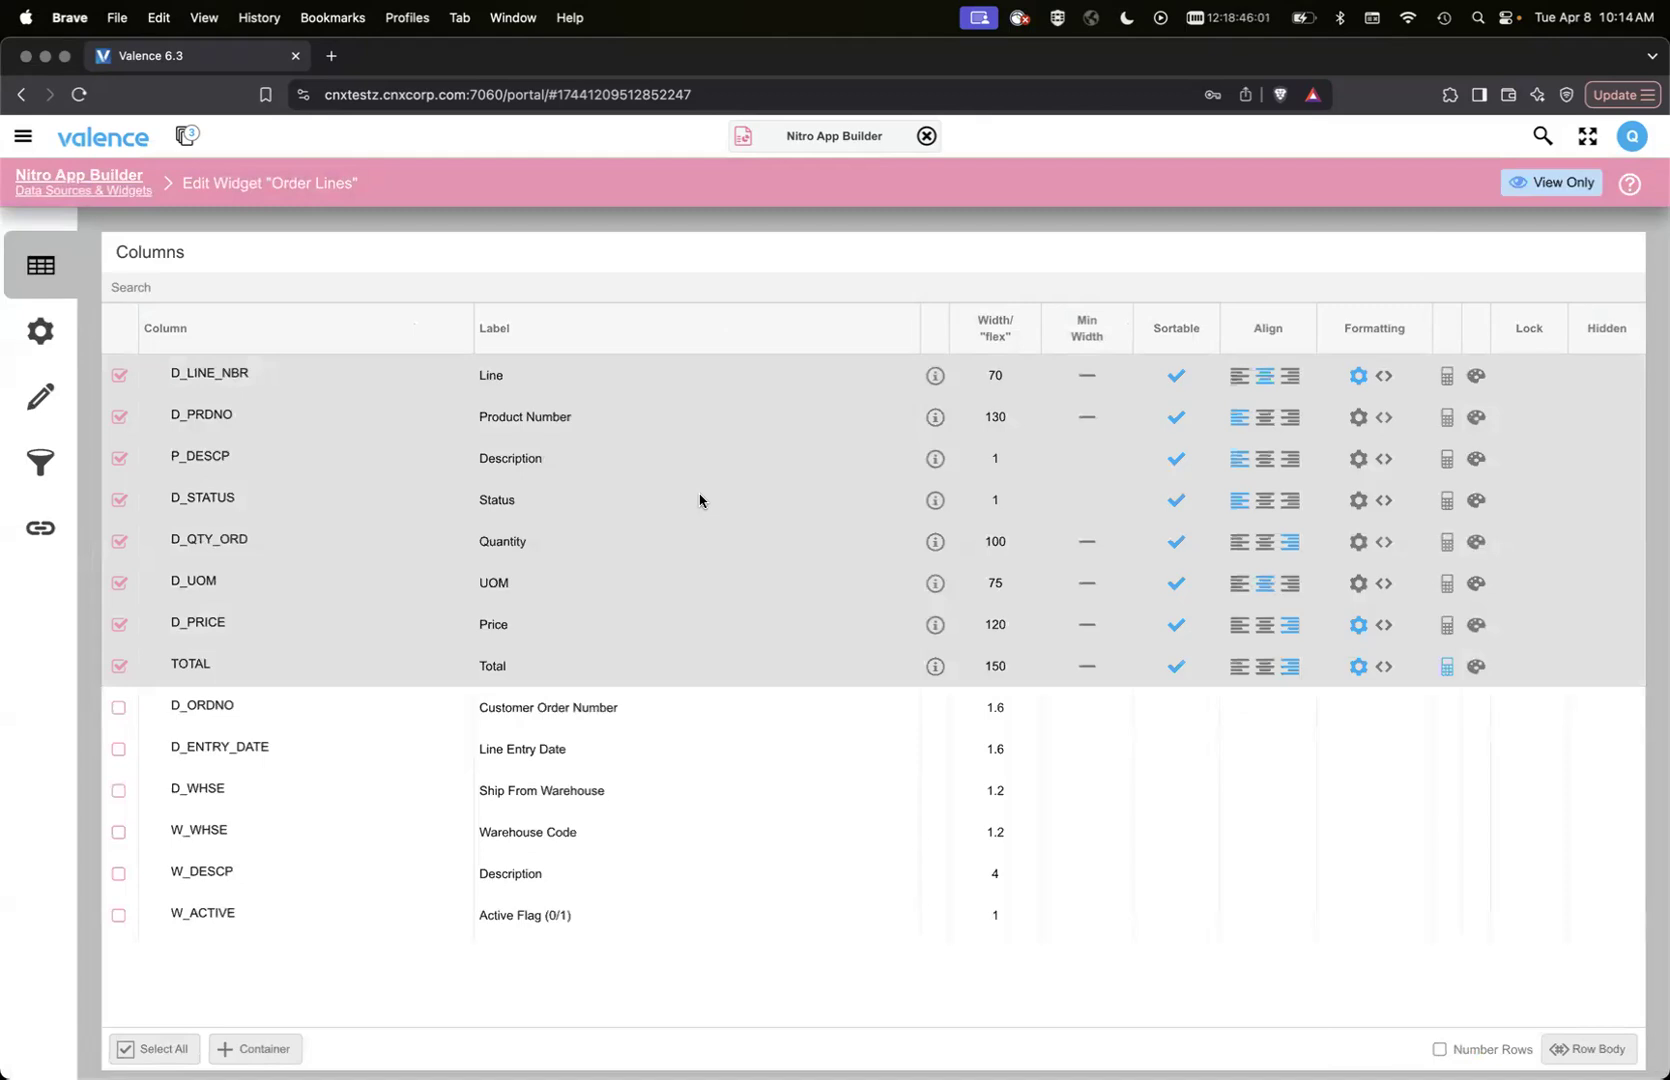
{"action": "left_click", "coordinate": [30, 412]}
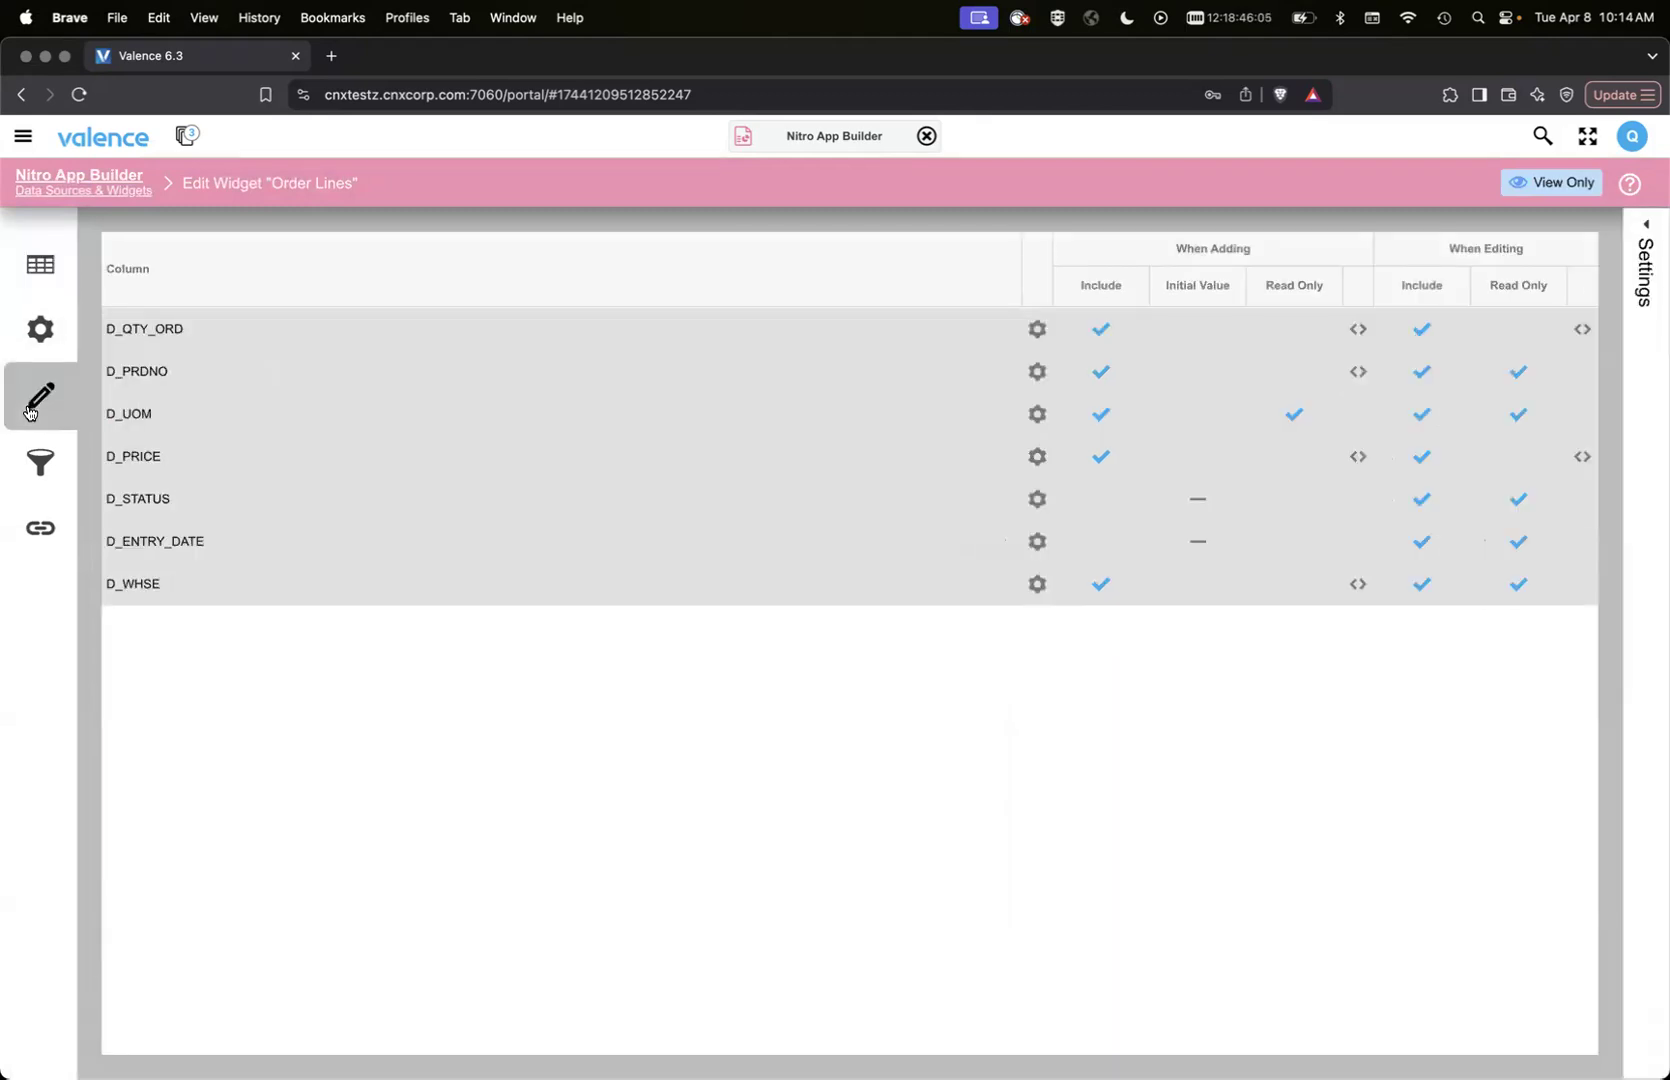
{"action": "left_click", "coordinate": [1646, 248]}
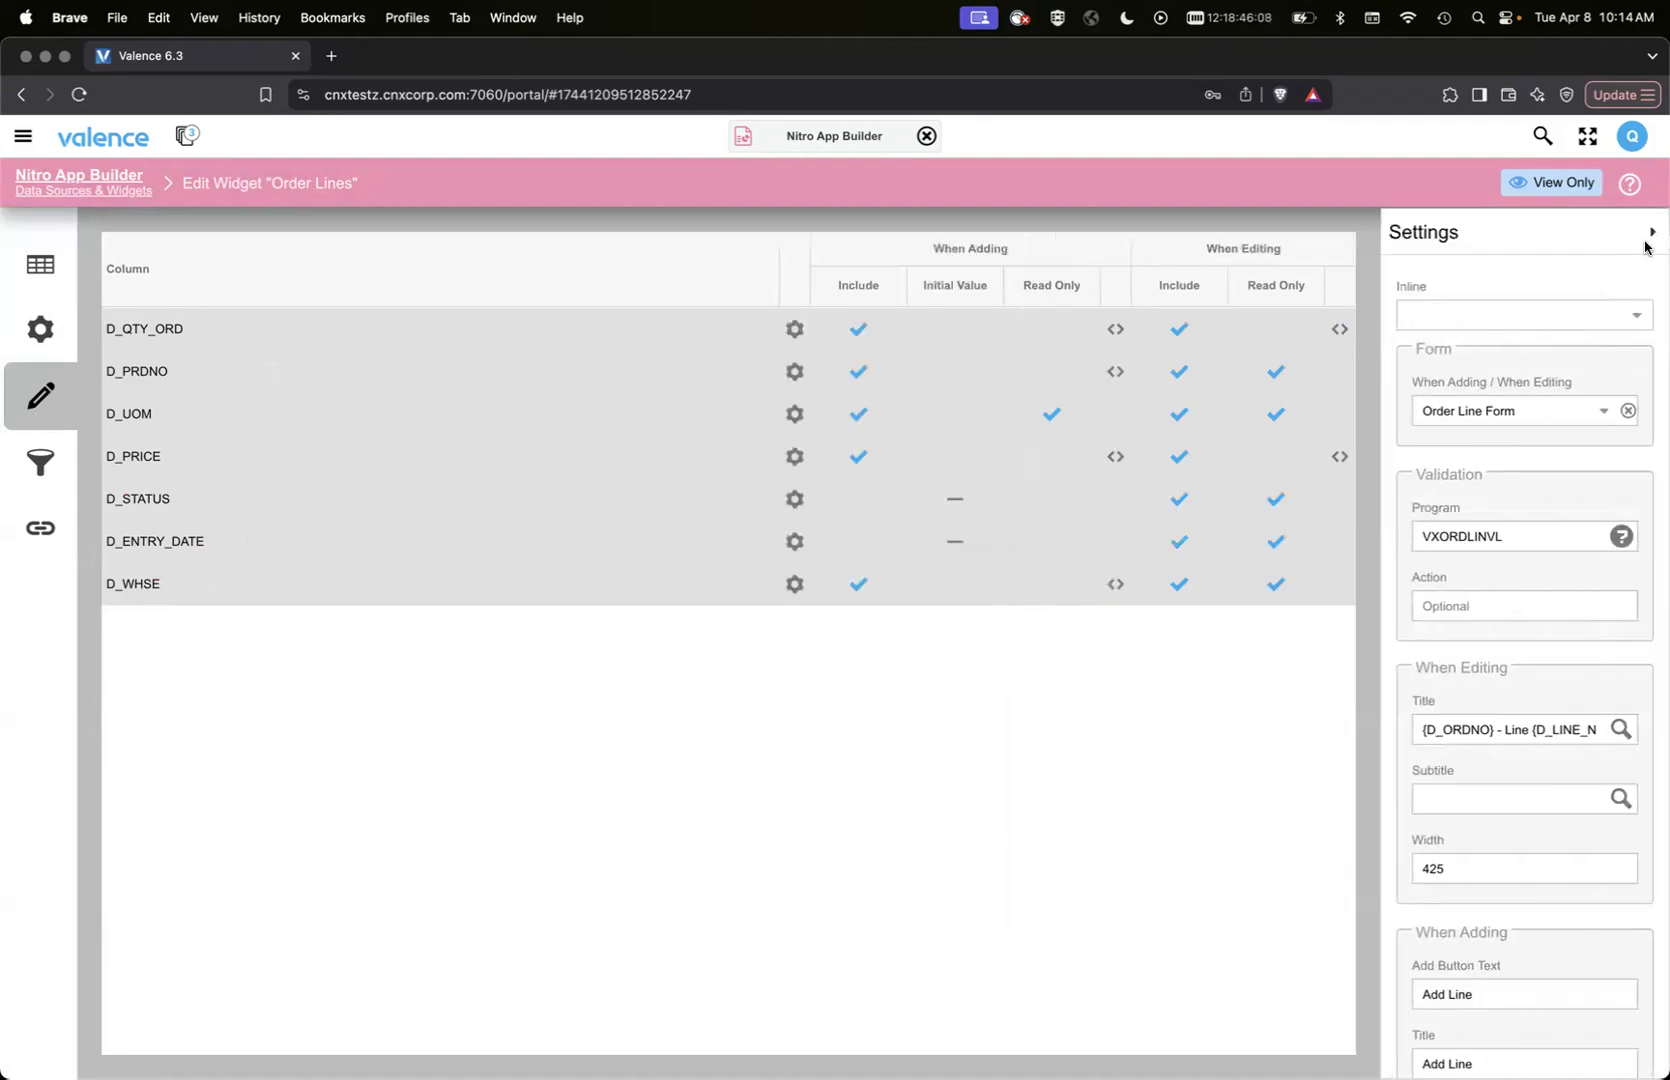
{"action": "left_click", "coordinate": [84, 190]}
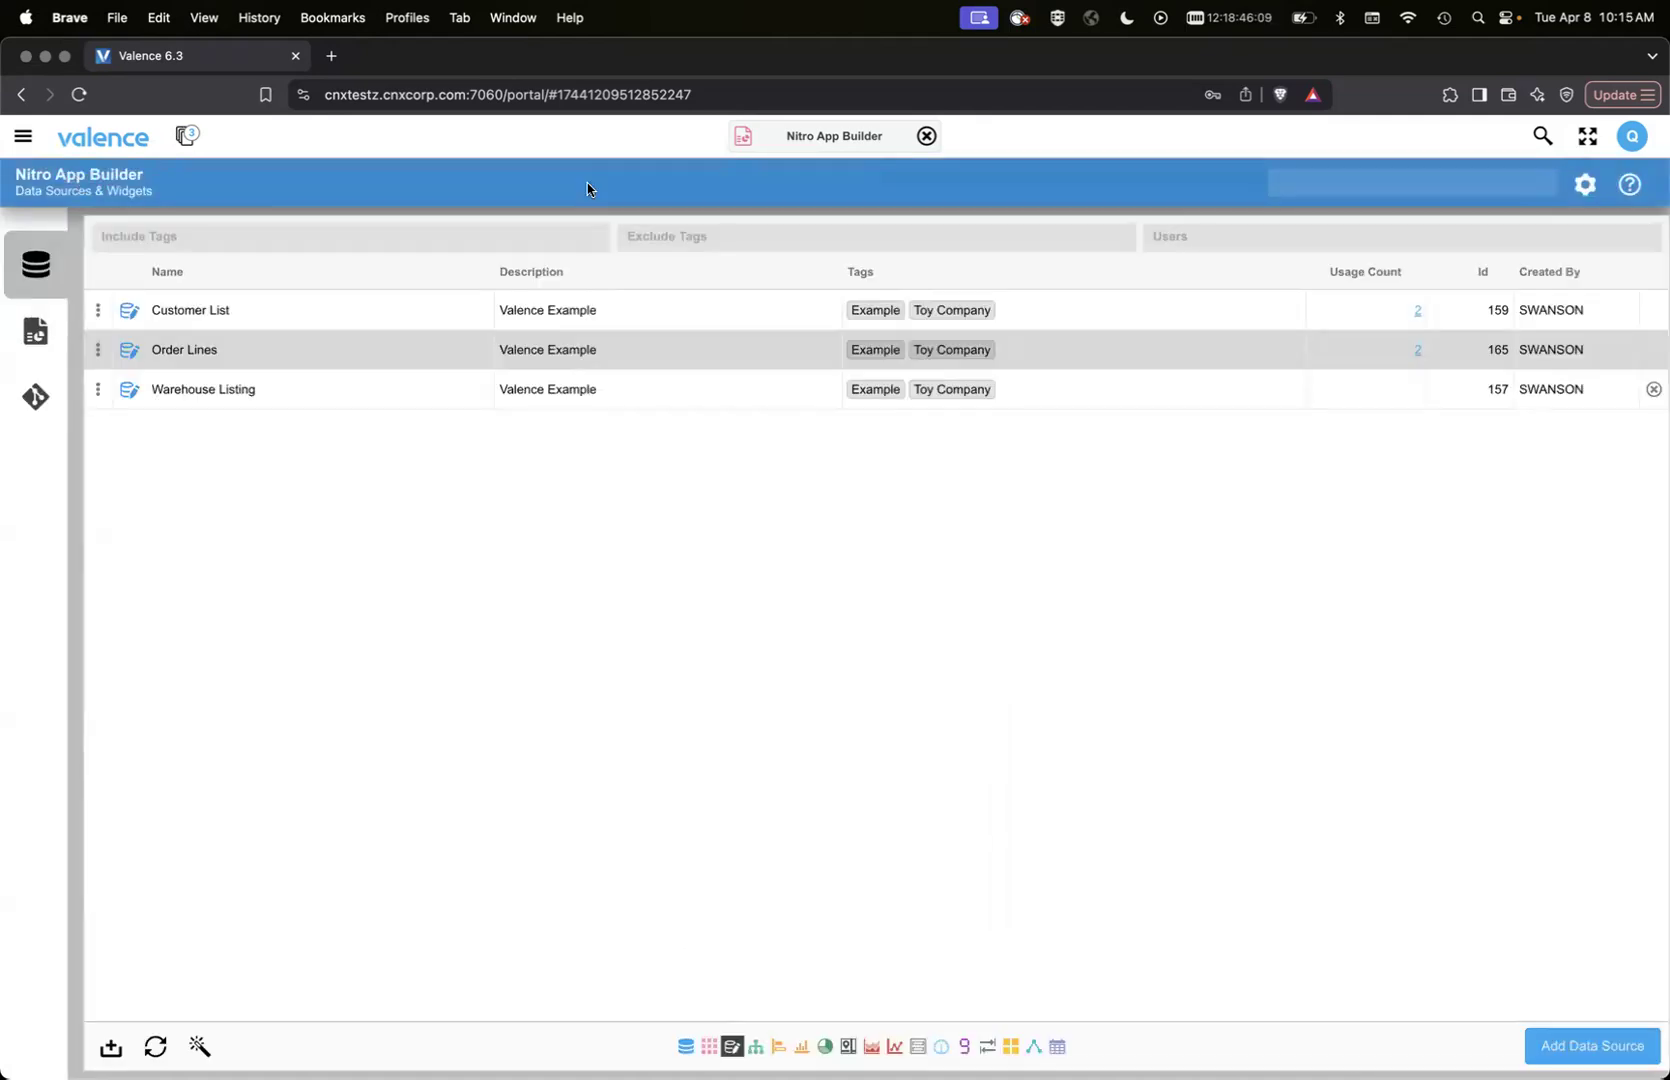
{"action": "left_click", "coordinate": [732, 1046]}
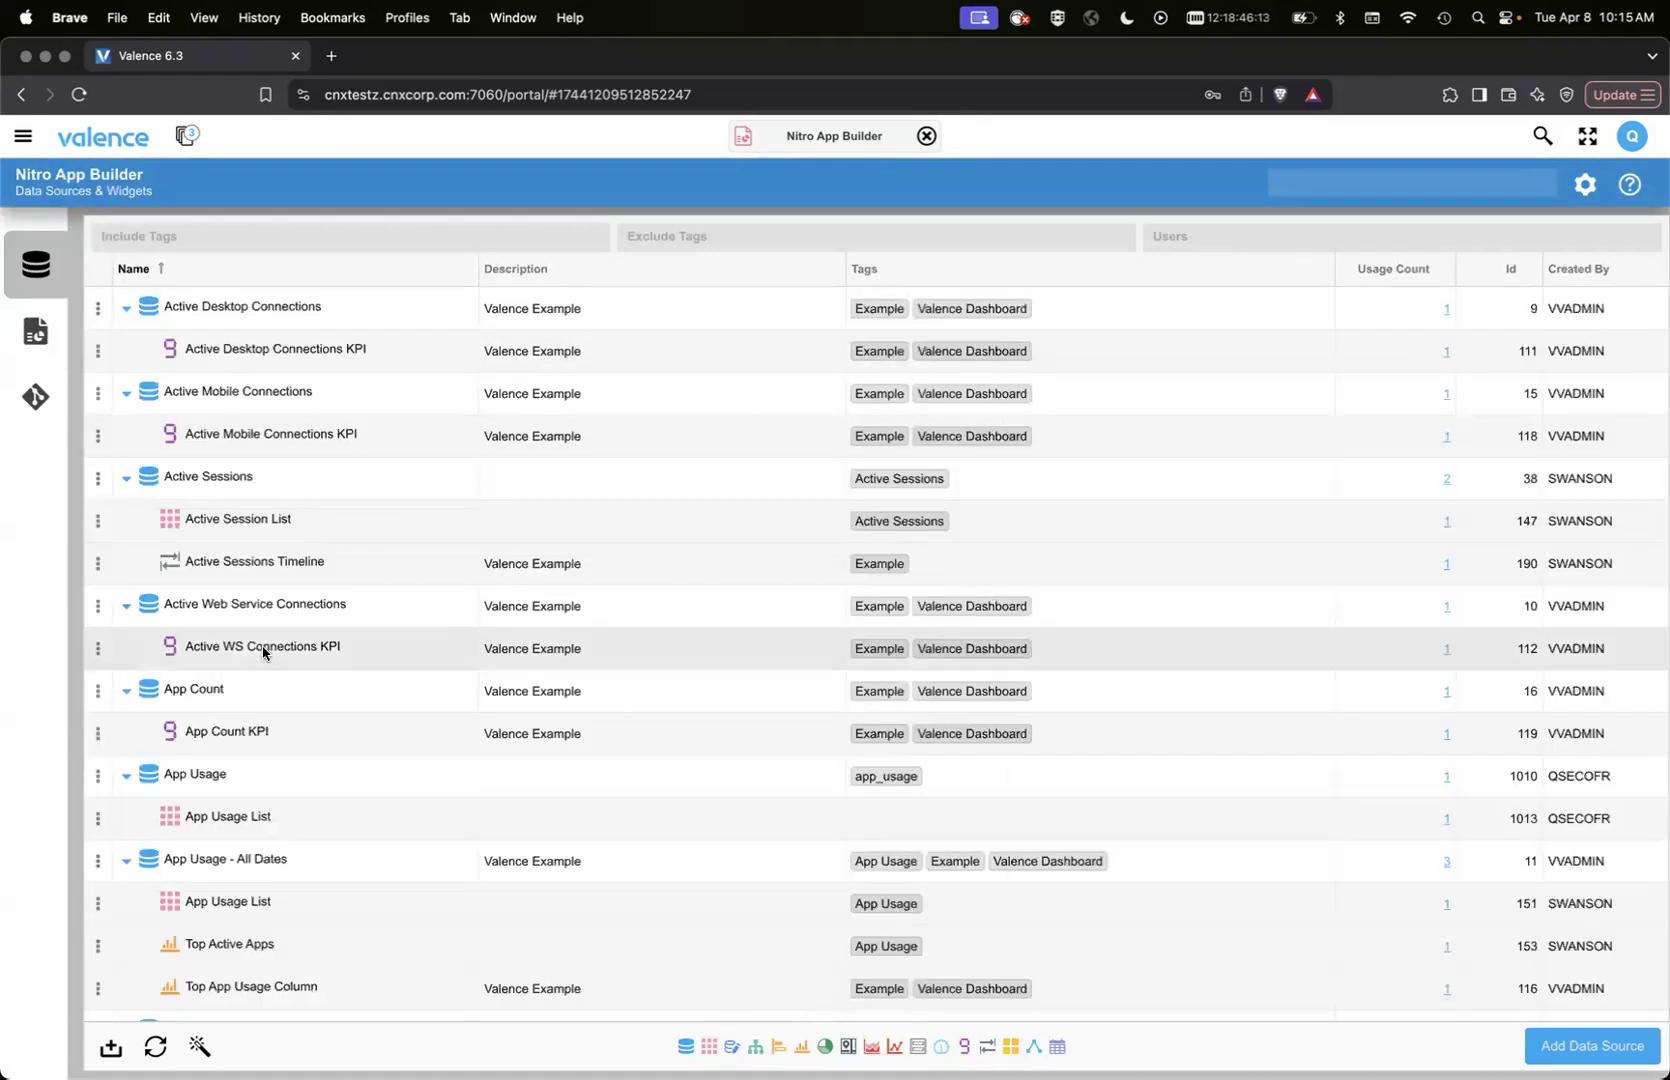
Start a new Edit Grid widget from the Customers data source that carries the customers tag.
{"action": "scroll", "coordinate": [262, 650], "scroll_direction": "down", "scroll_amount": 15}
{"action": "scroll", "coordinate": [262, 652], "scroll_direction": "up", "scroll_amount": 15}
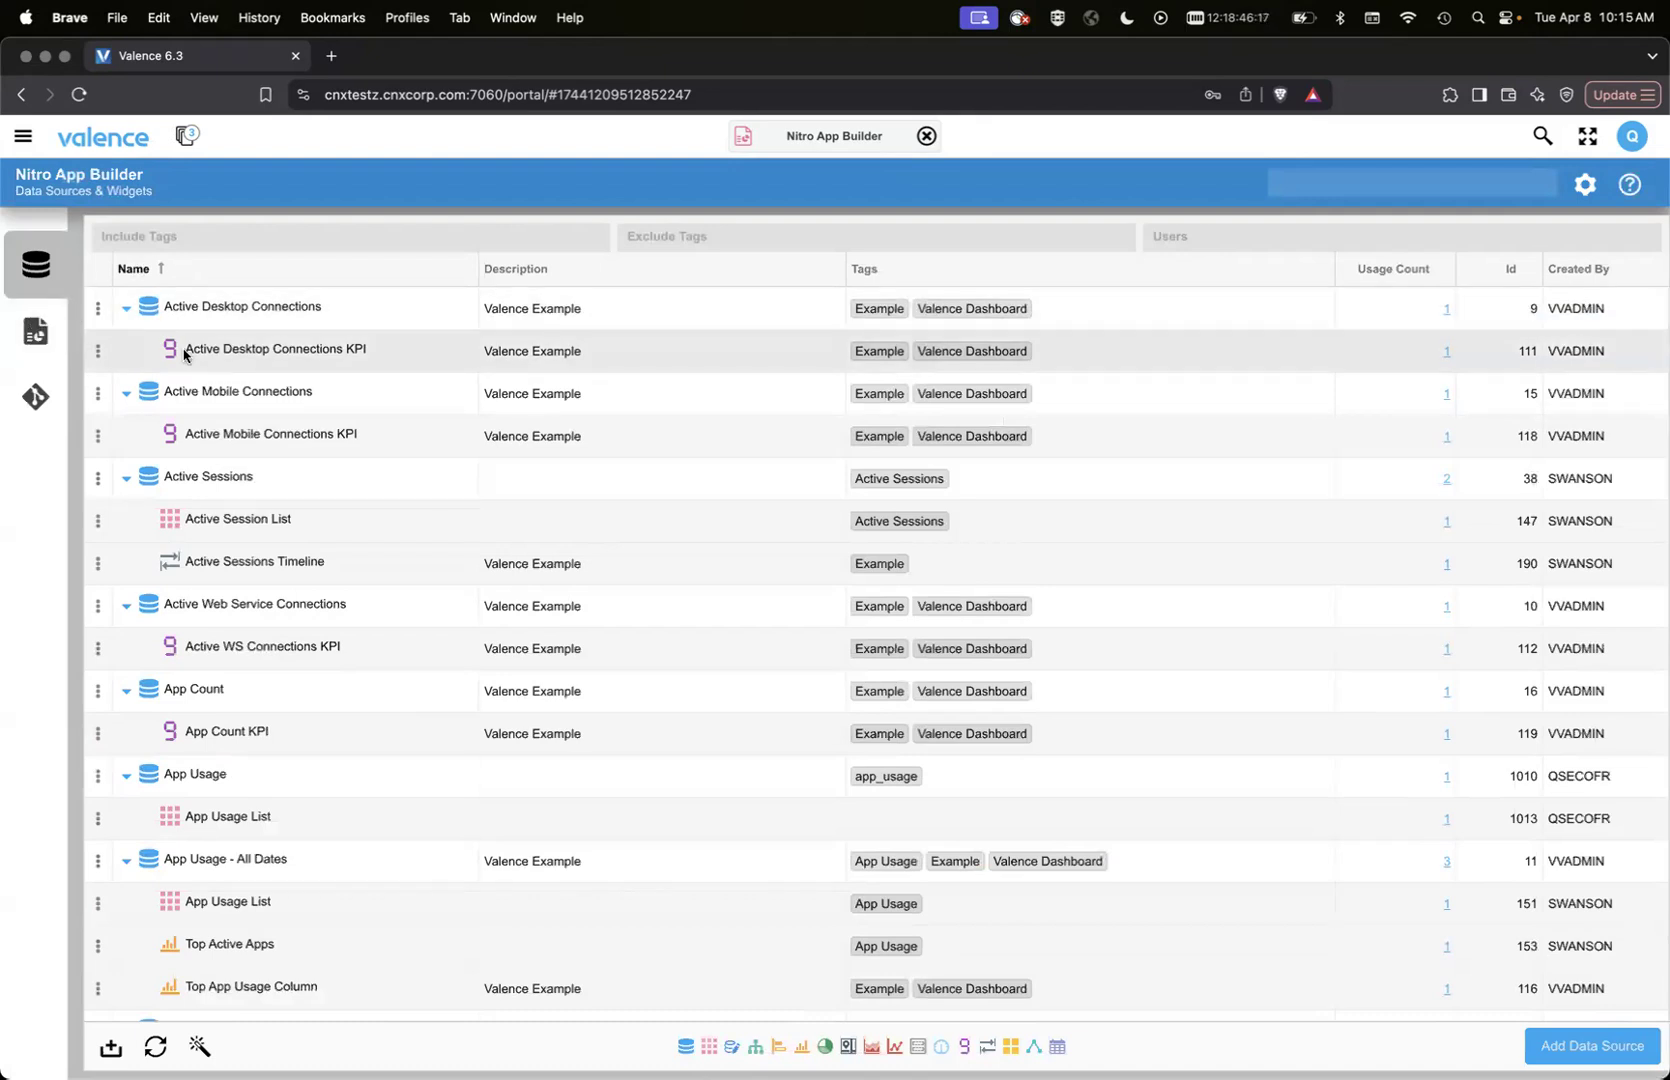
{"action": "scroll", "coordinate": [245, 725], "scroll_direction": "down", "scroll_amount": 15}
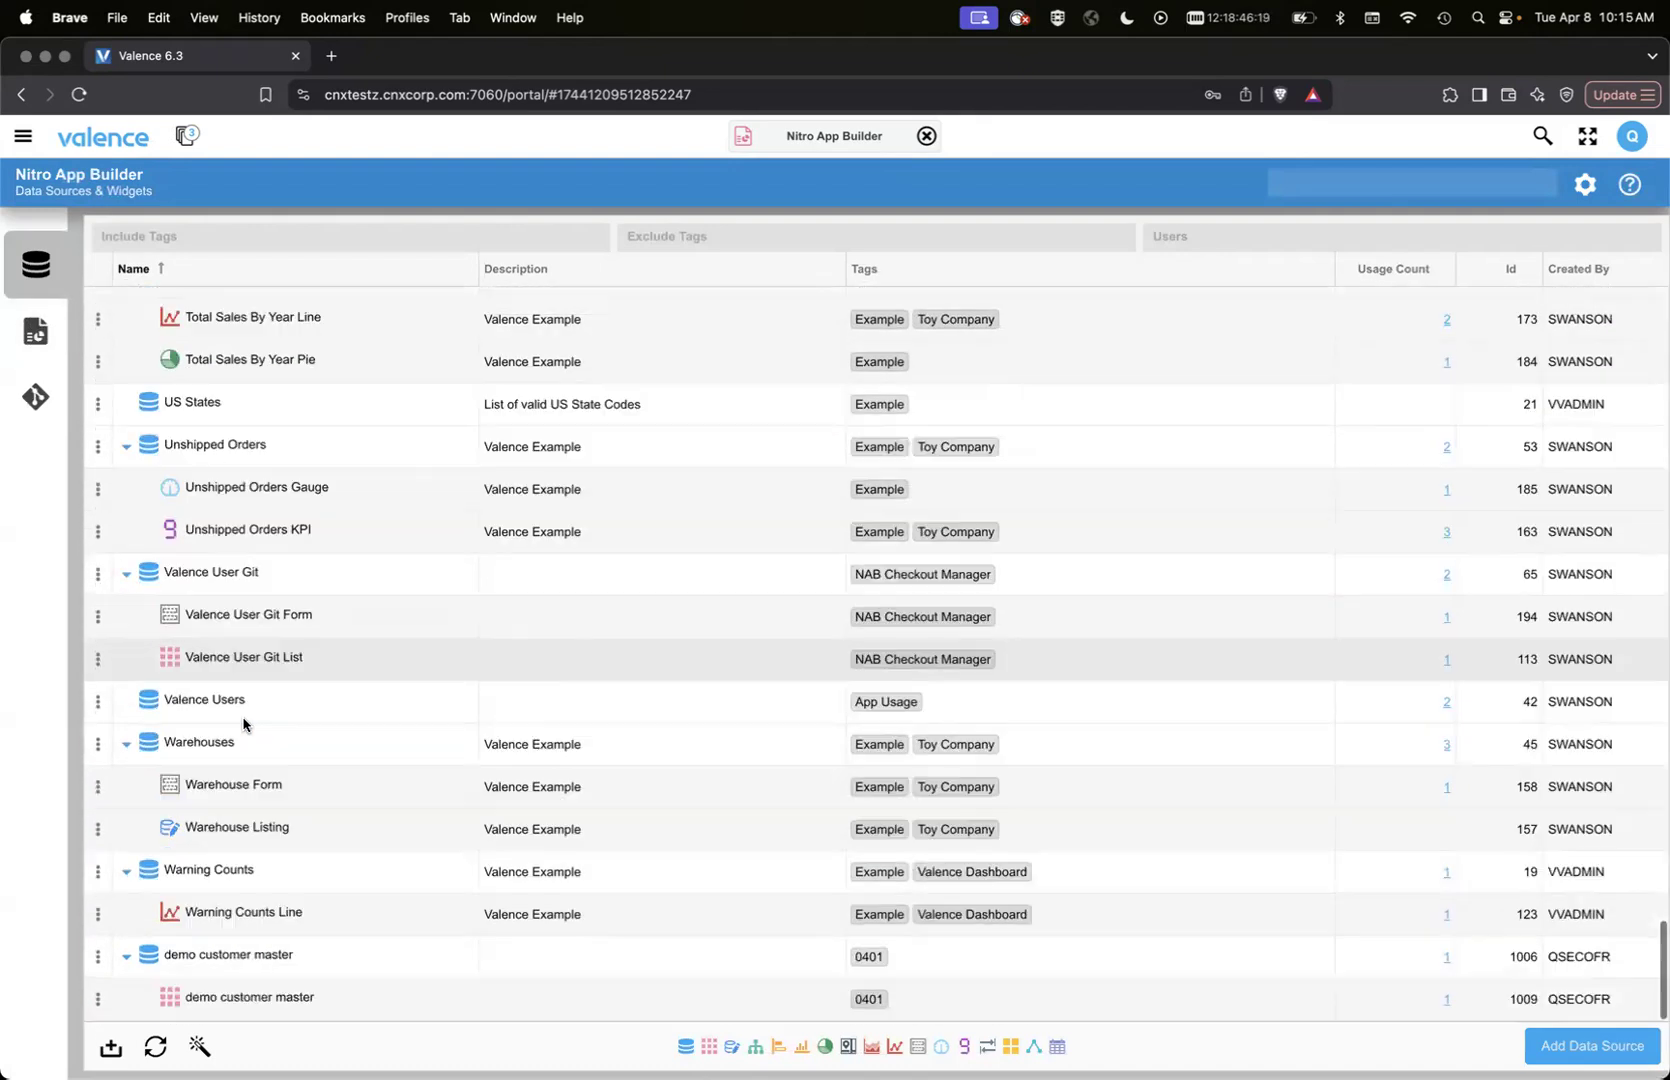
{"action": "scroll", "coordinate": [376, 848], "scroll_direction": "up", "scroll_amount": 10}
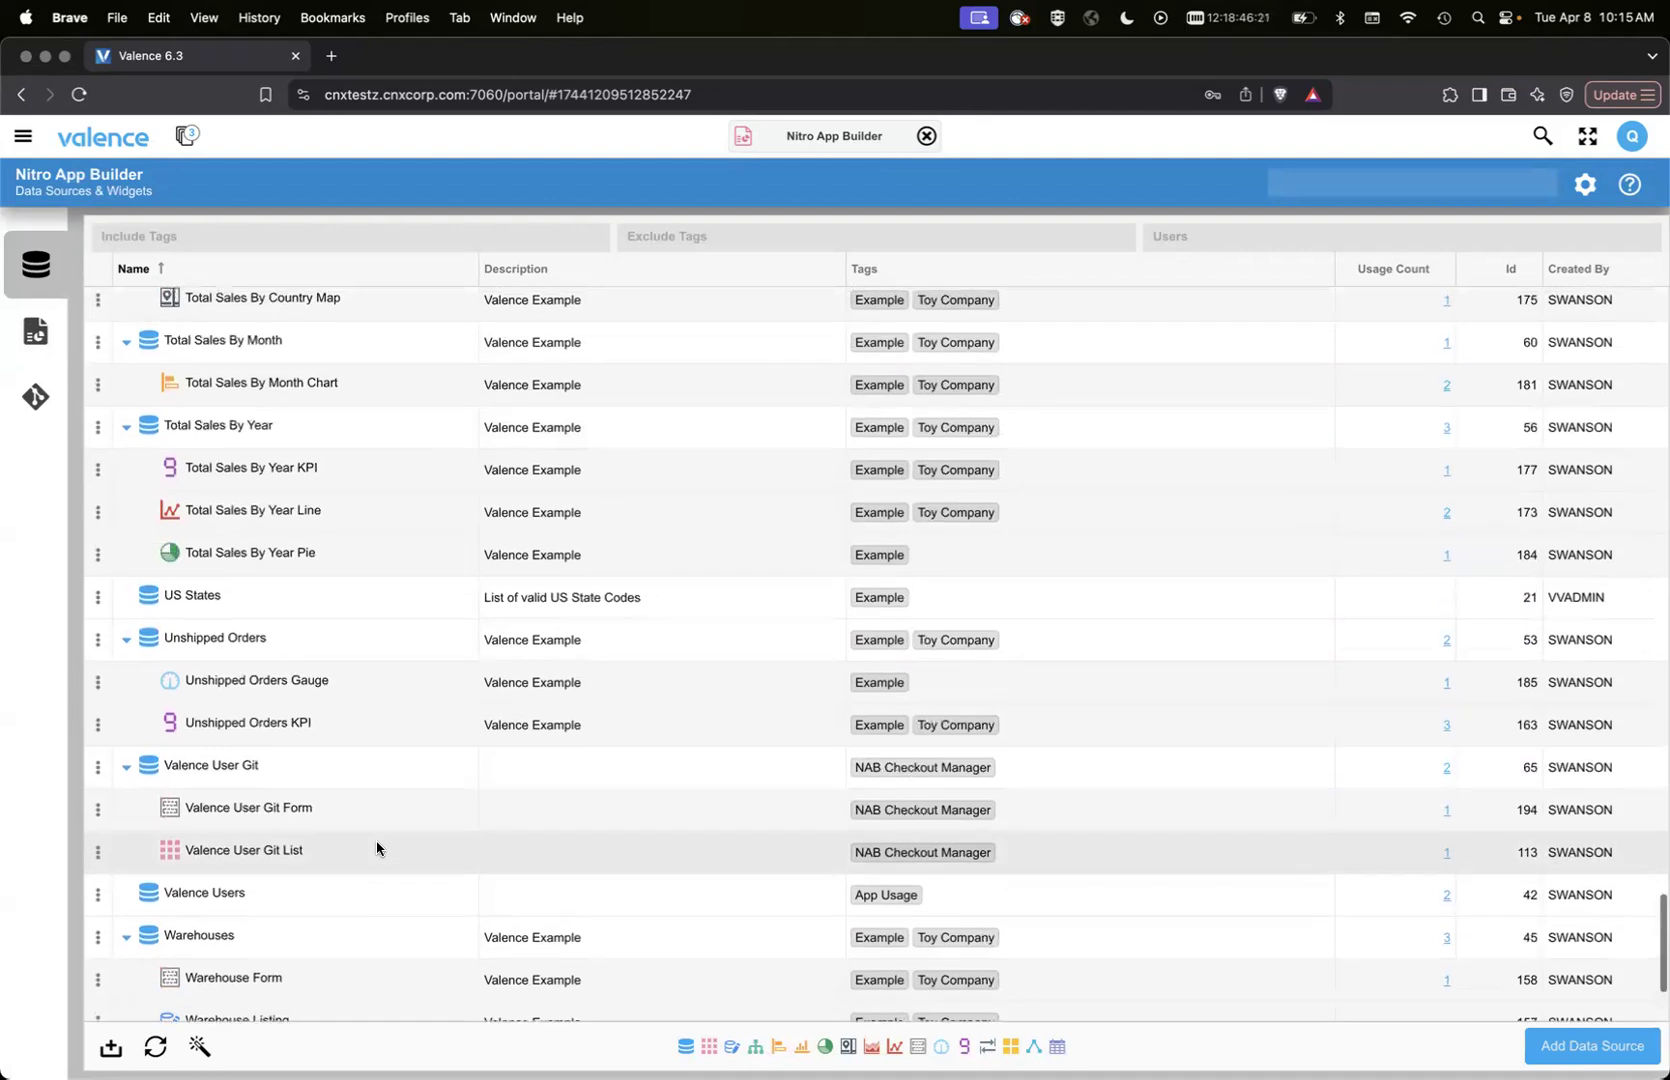
{"action": "scroll", "coordinate": [376, 848], "scroll_direction": "up", "scroll_amount": 10}
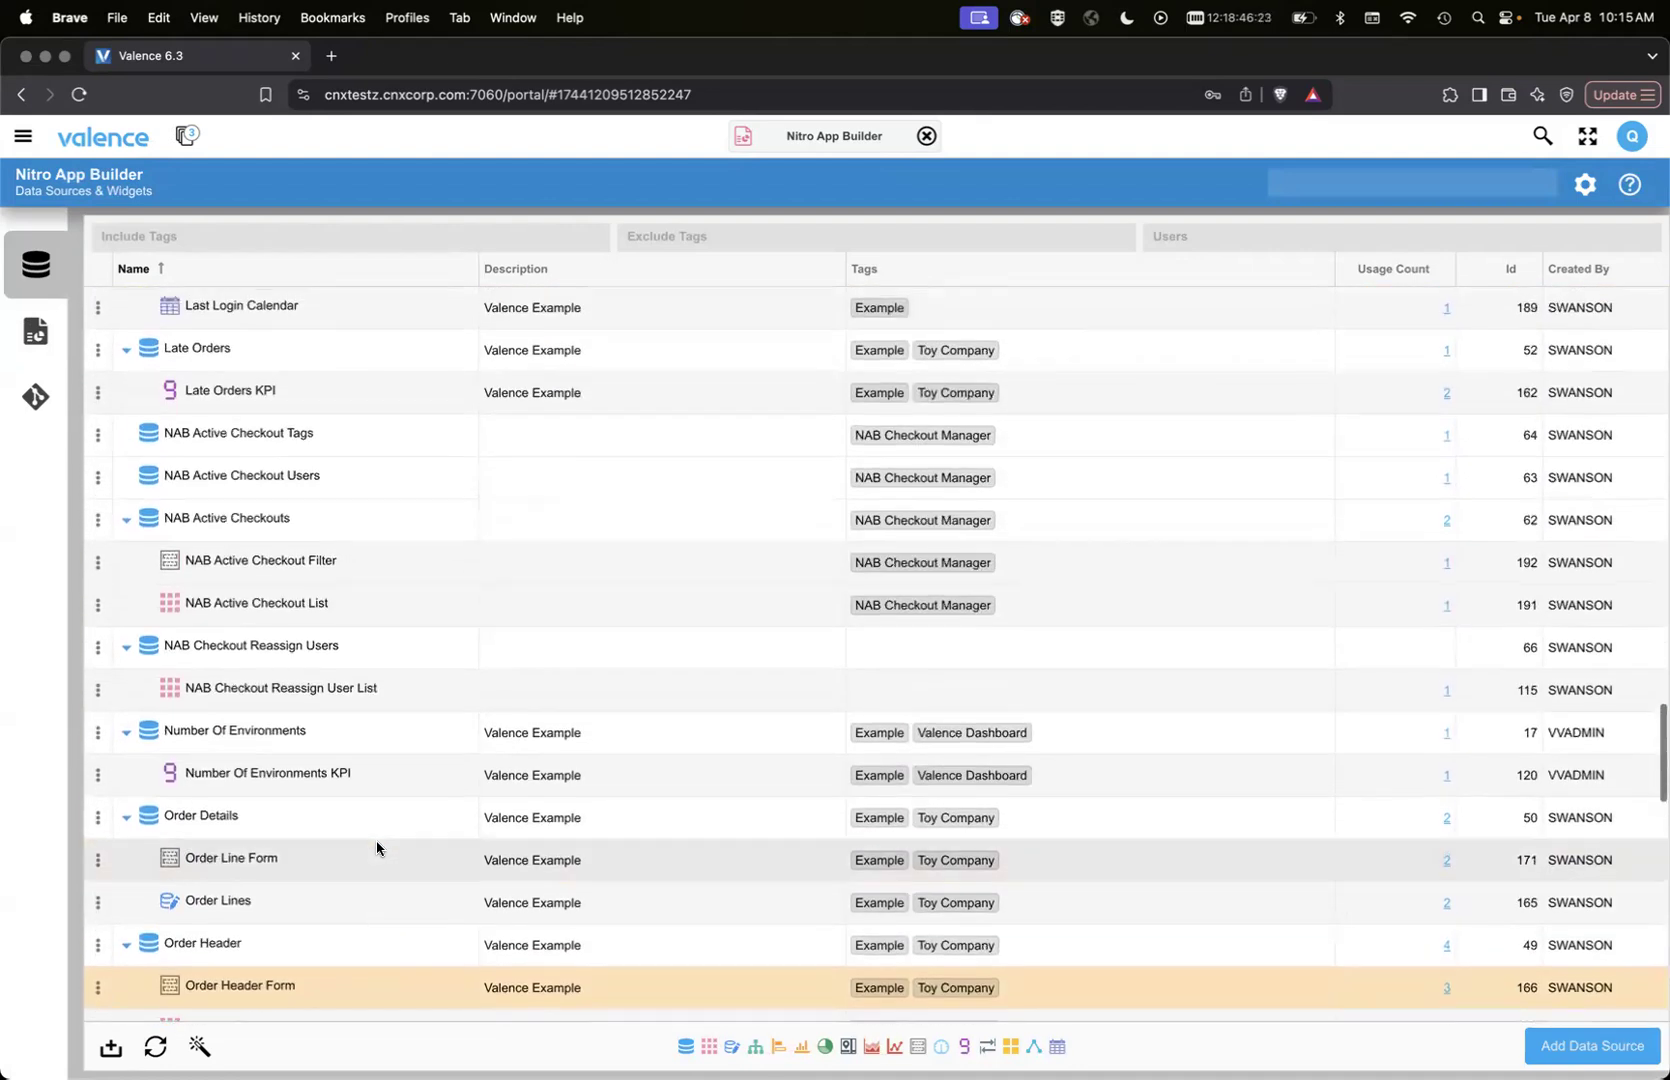
{"action": "scroll", "coordinate": [376, 846], "scroll_direction": "up", "scroll_amount": 4}
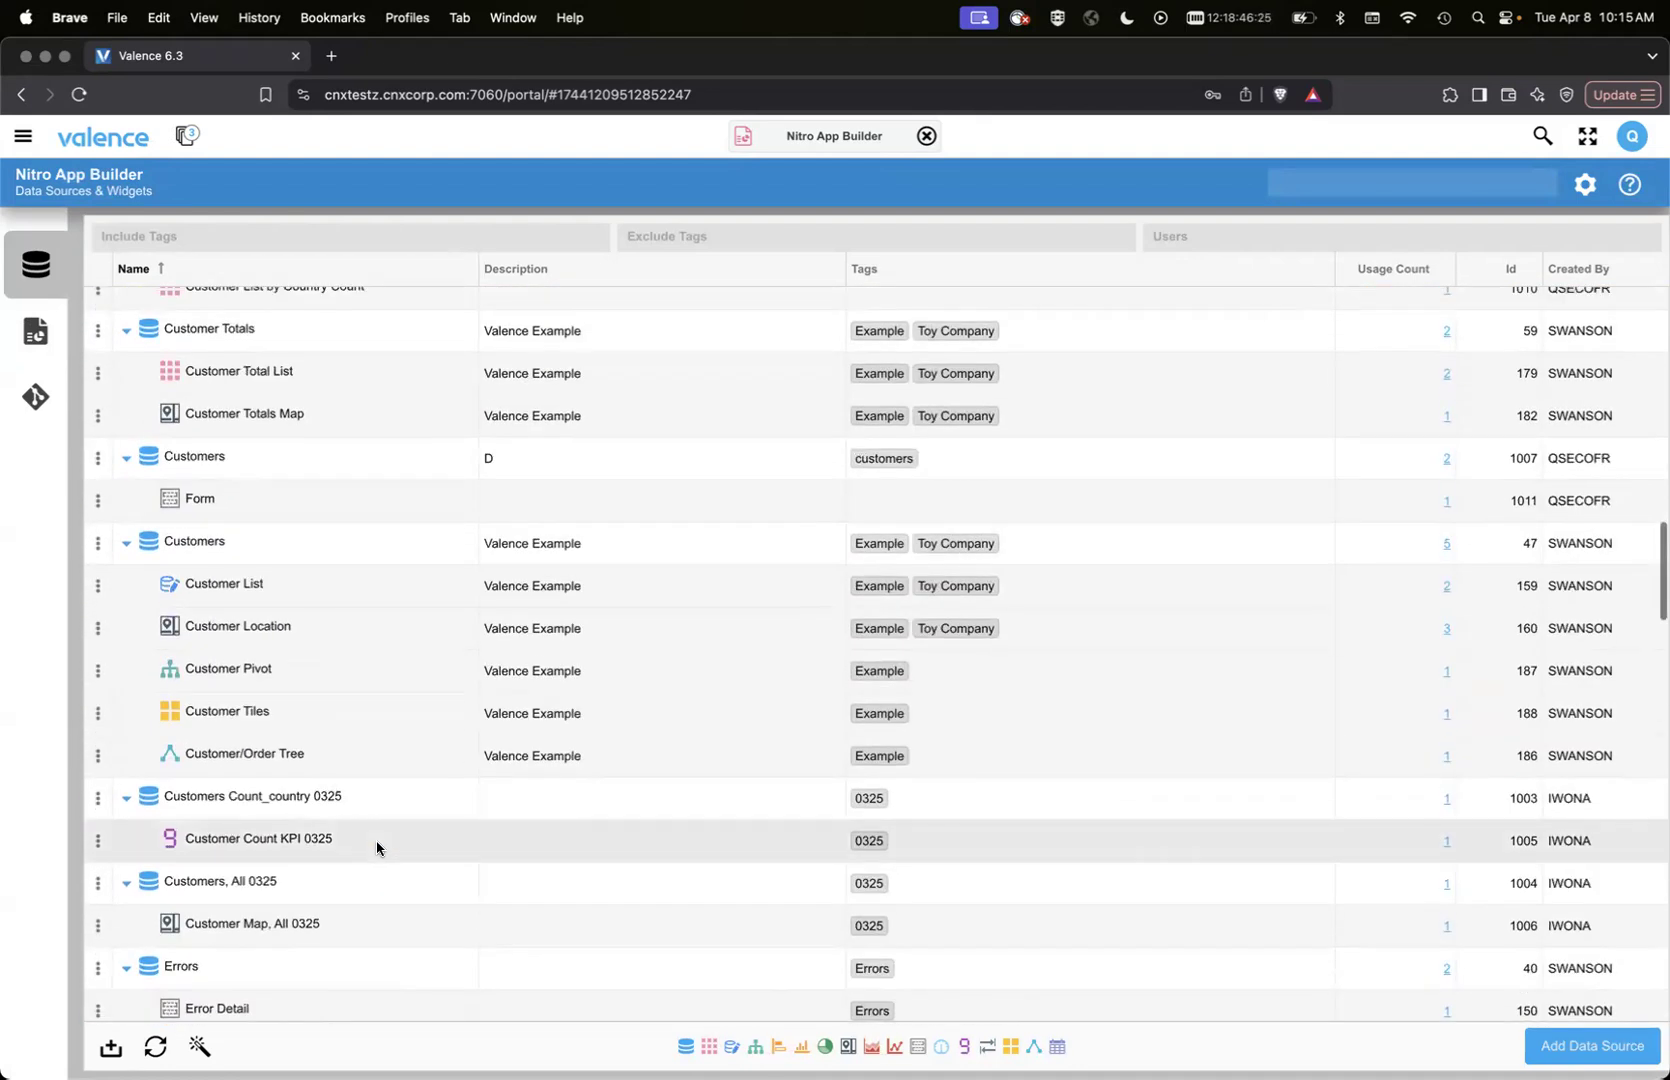
{"action": "left_click", "coordinate": [97, 459]}
{"action": "mouse_move", "coordinate": [135, 526]}
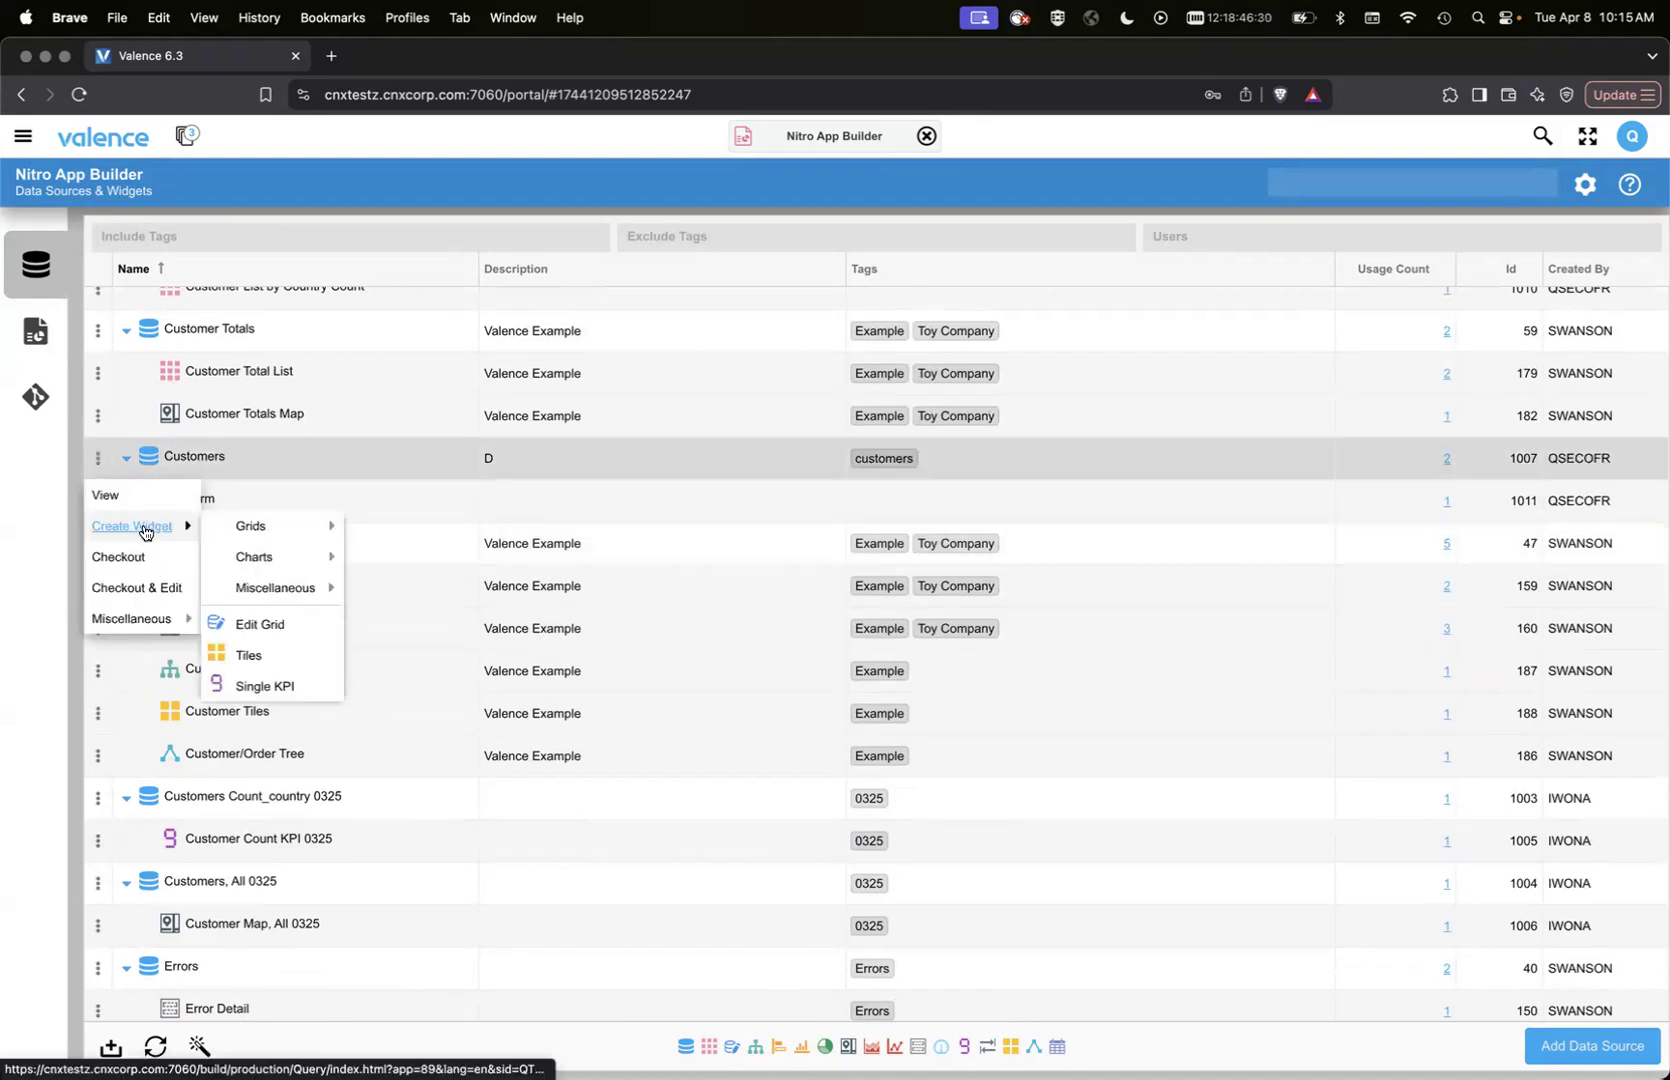
{"action": "left_click", "coordinate": [276, 630]}
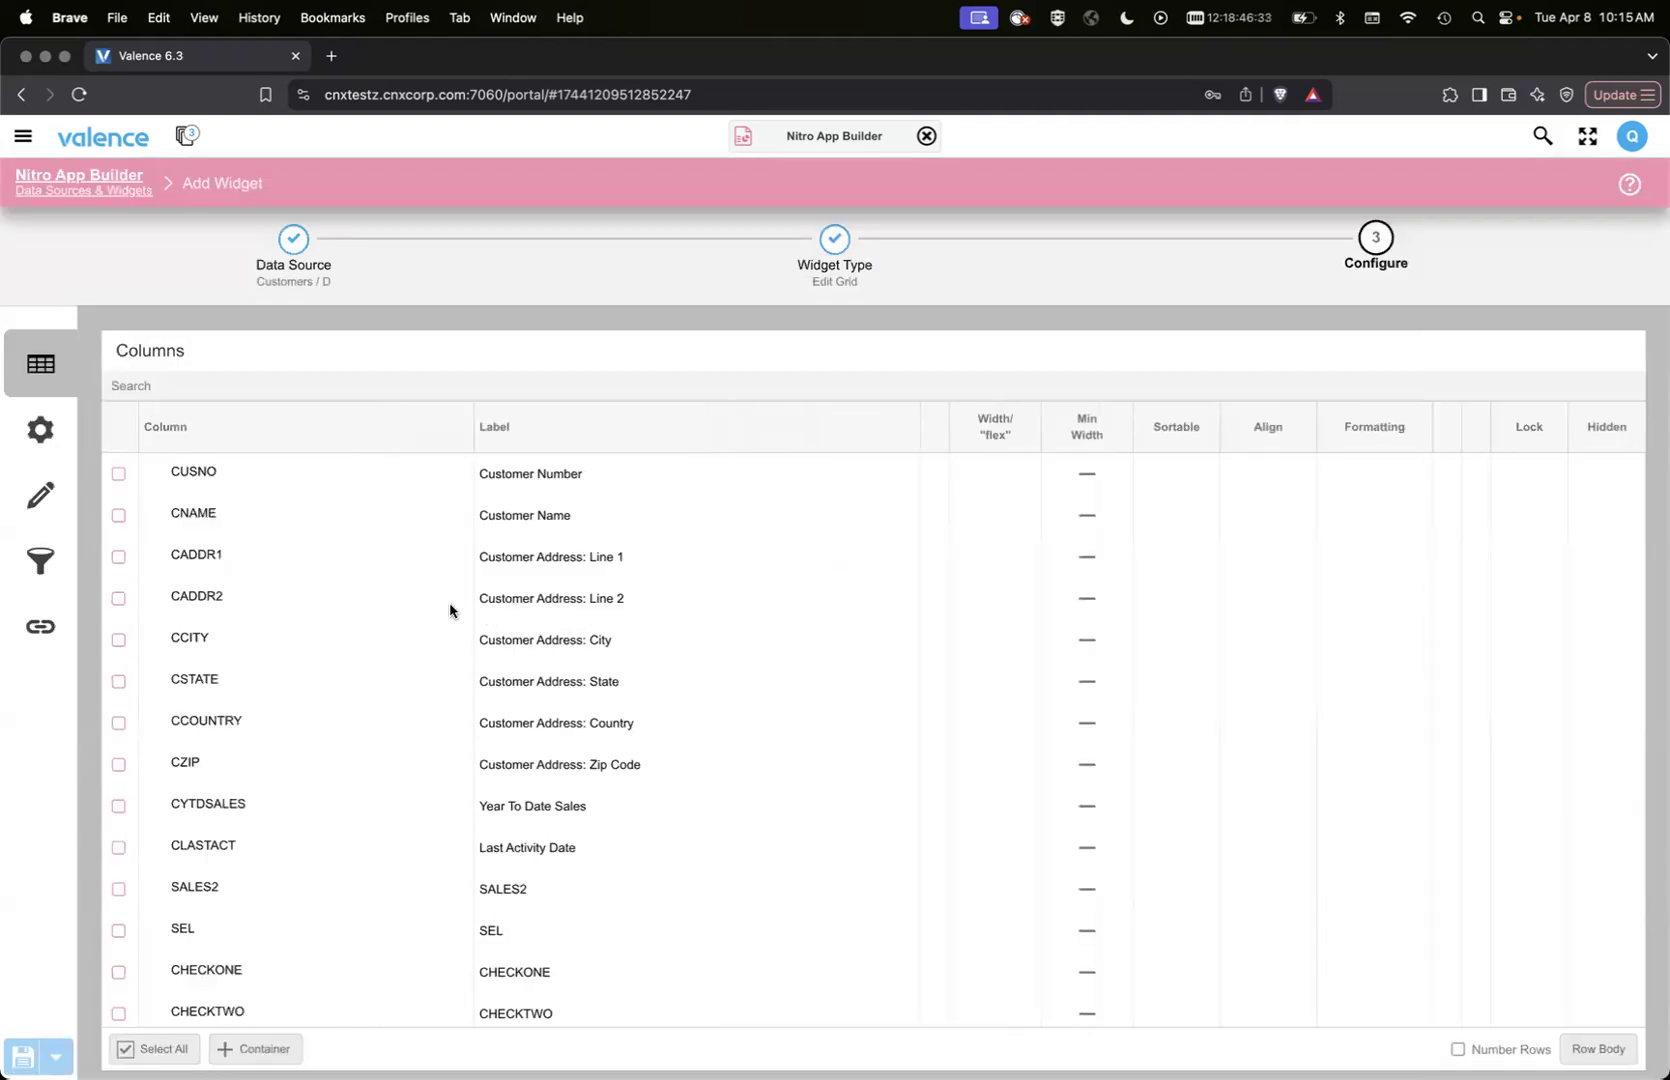
Include the CNAME and CADDR1 columns in the edit grid and show its column editing settings.
{"action": "left_click", "coordinate": [119, 515]}
{"action": "left_click", "coordinate": [119, 558]}
{"action": "left_click", "coordinate": [42, 497]}
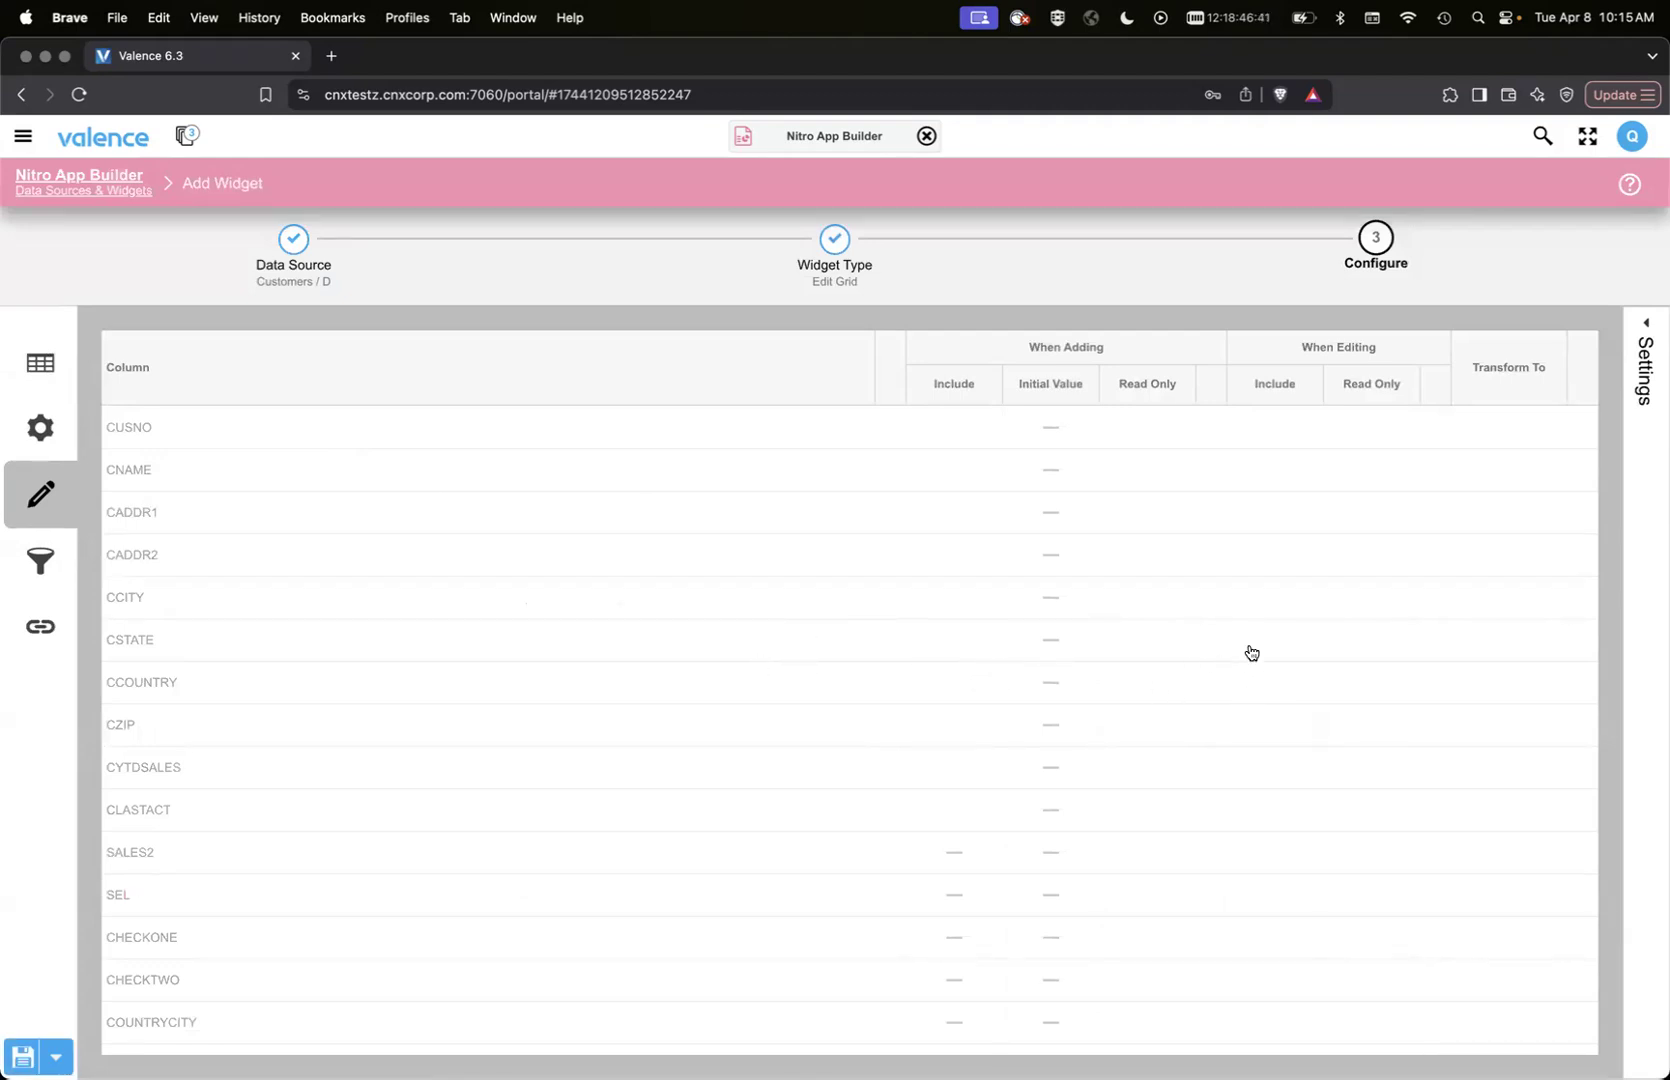
{"action": "left_click", "coordinate": [1501, 643]}
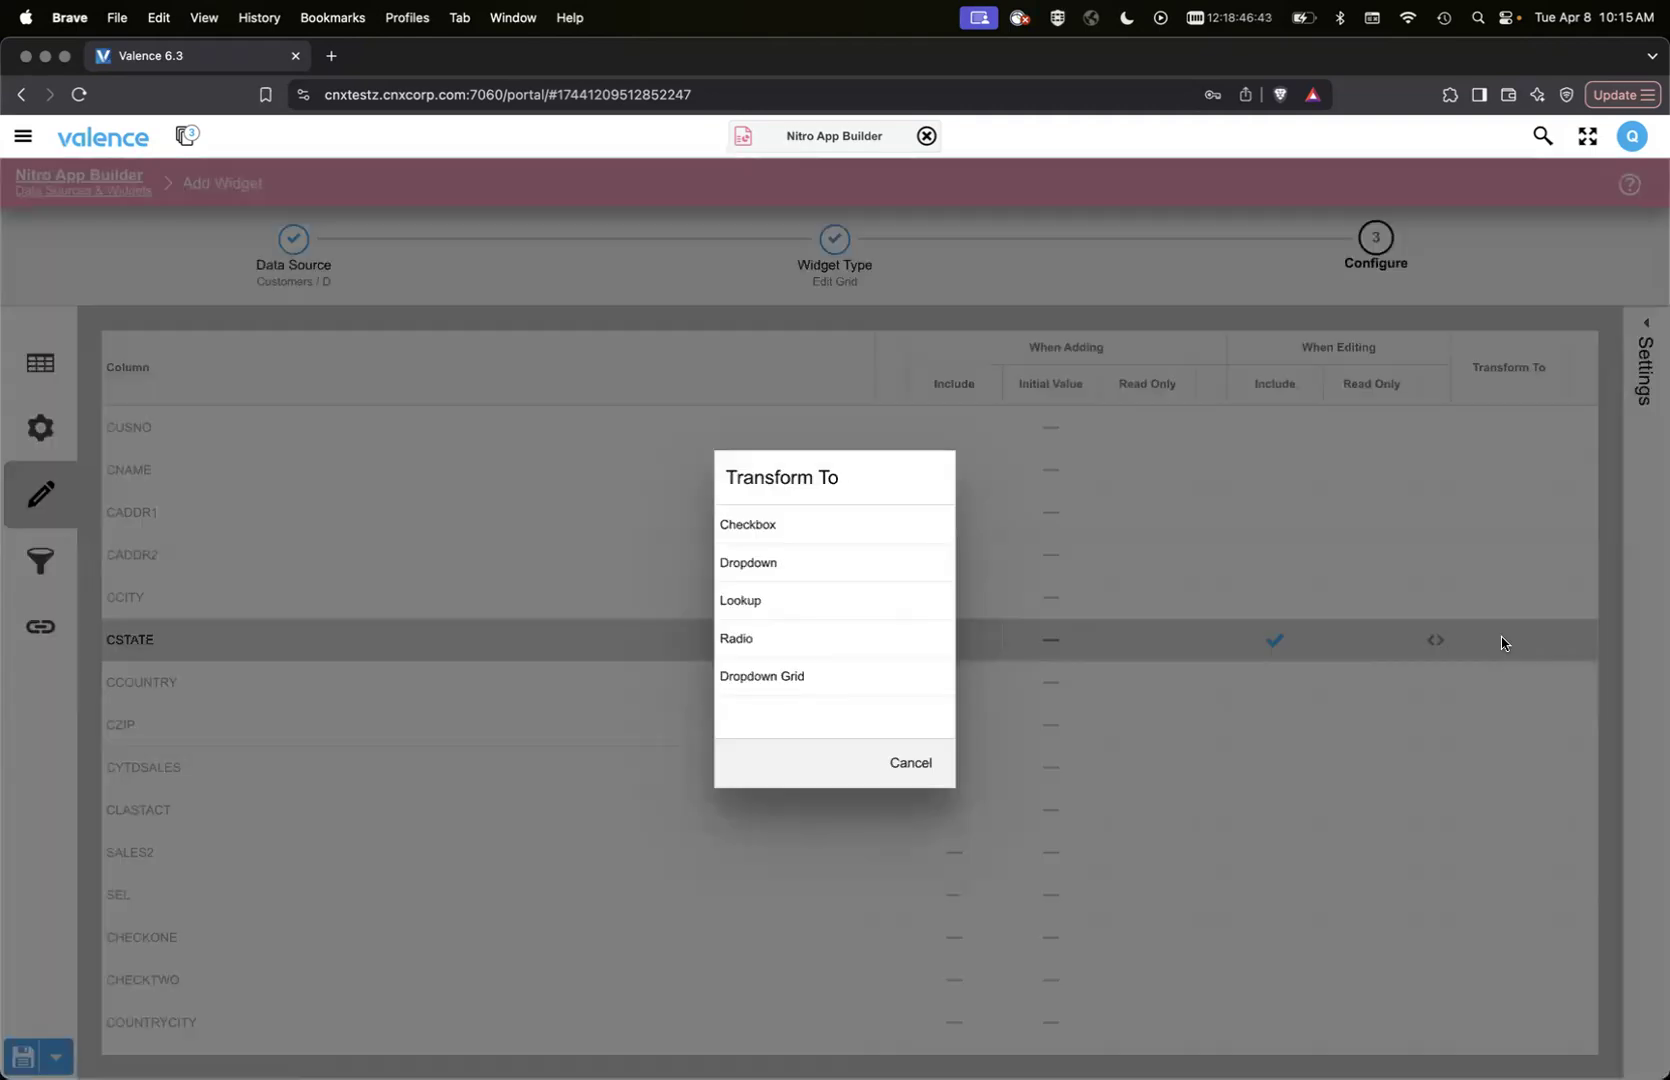
{"action": "left_click", "coordinate": [813, 680]}
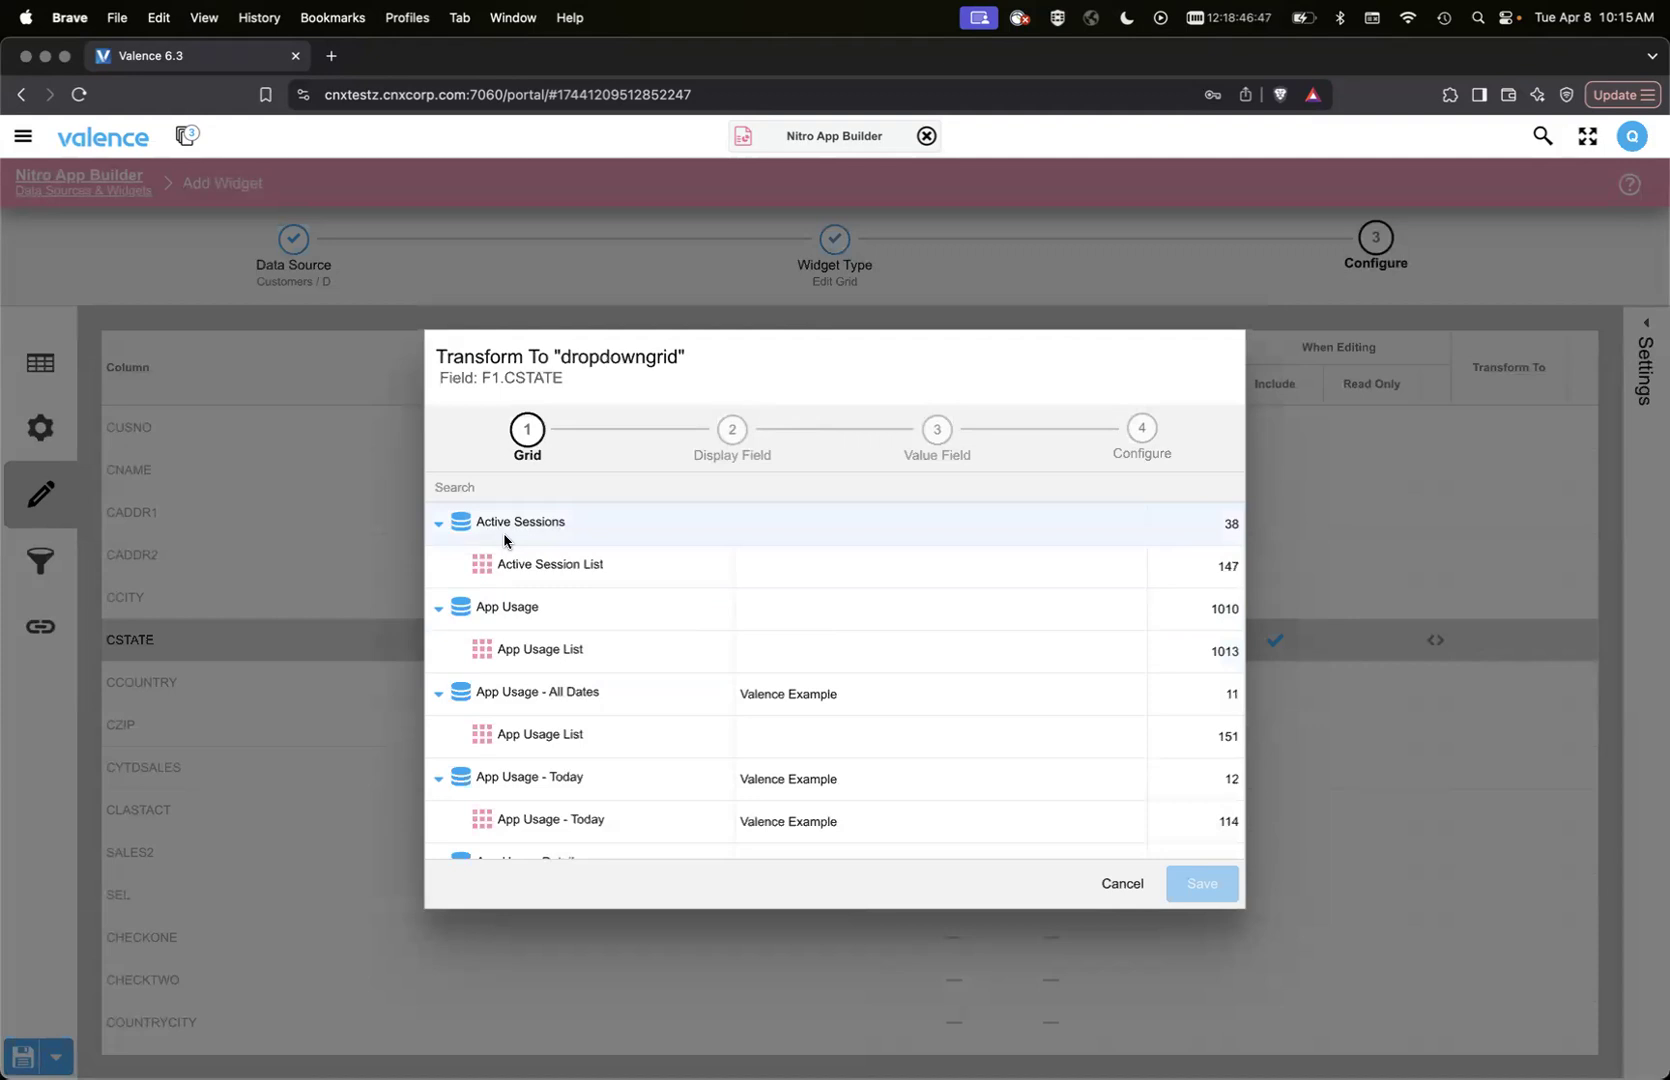
{"action": "left_click", "coordinate": [518, 480]}
{"action": "type", "text": "state"}
{"action": "key", "text": "BackSpace"}
{"action": "key", "text": "BackSpace"}
{"action": "key", "text": "BackSpace"}
{"action": "key", "text": "BackSpace"}
{"action": "key", "text": "BackSpace"}
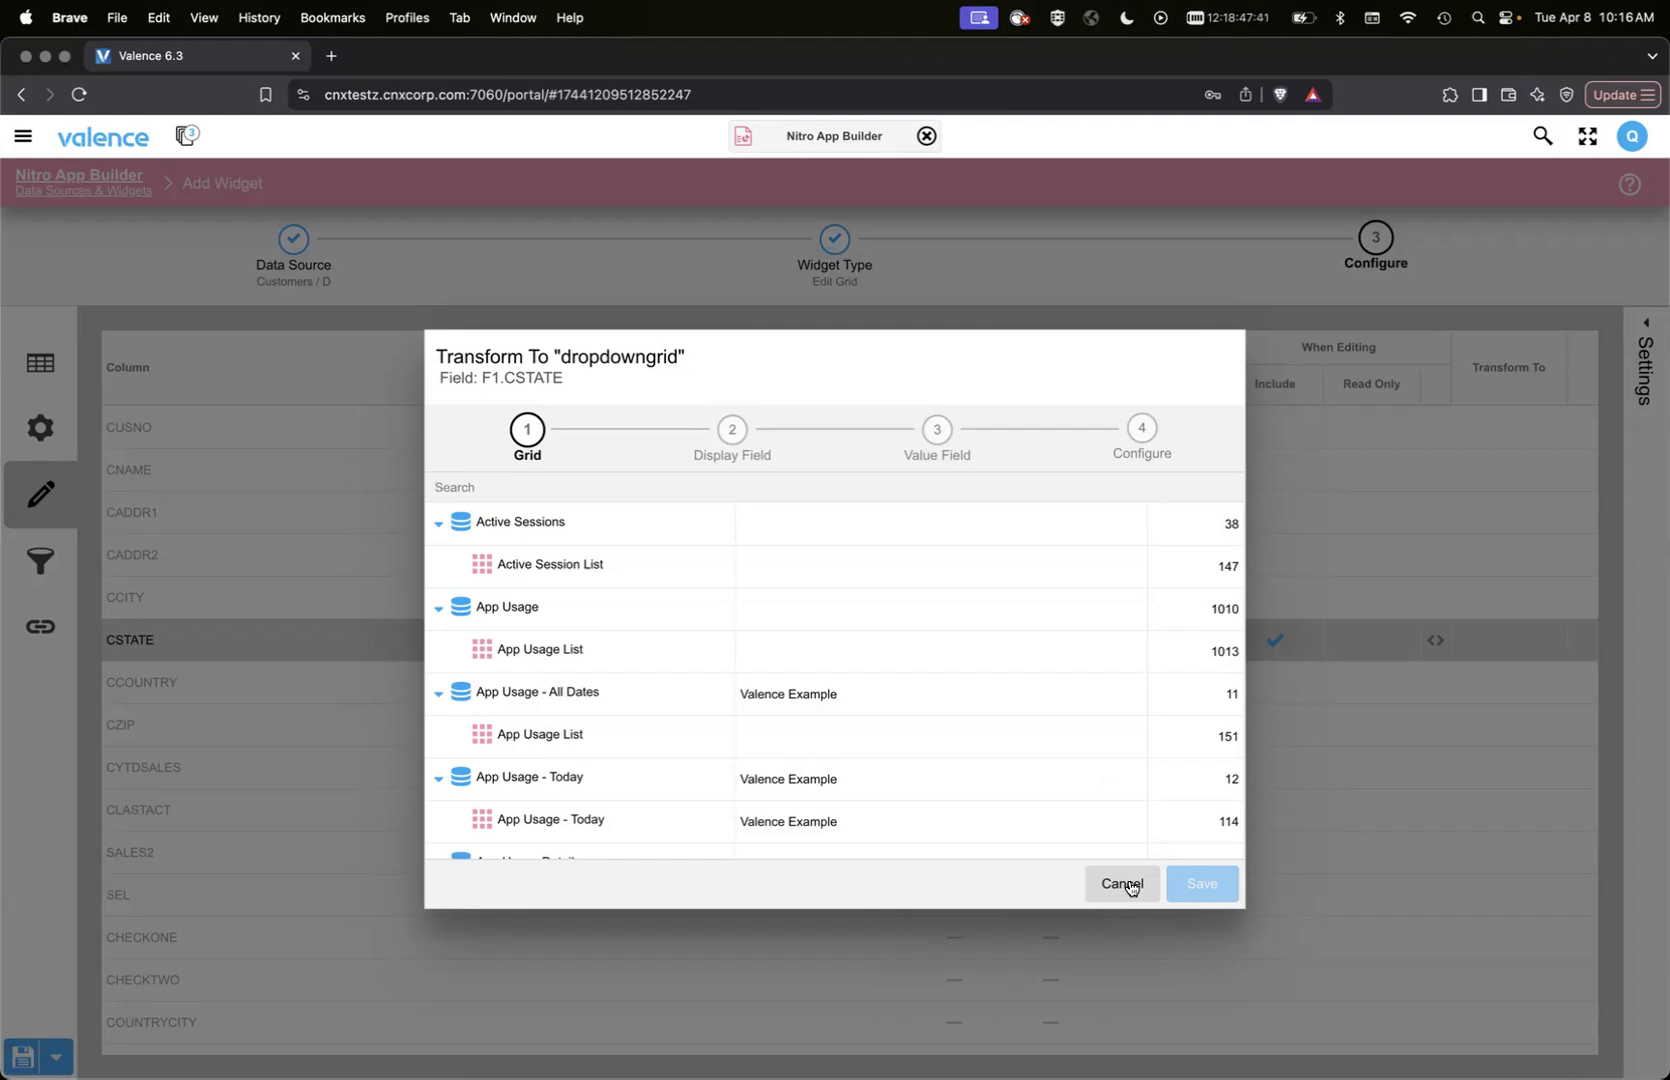
{"action": "left_click", "coordinate": [1136, 881]}
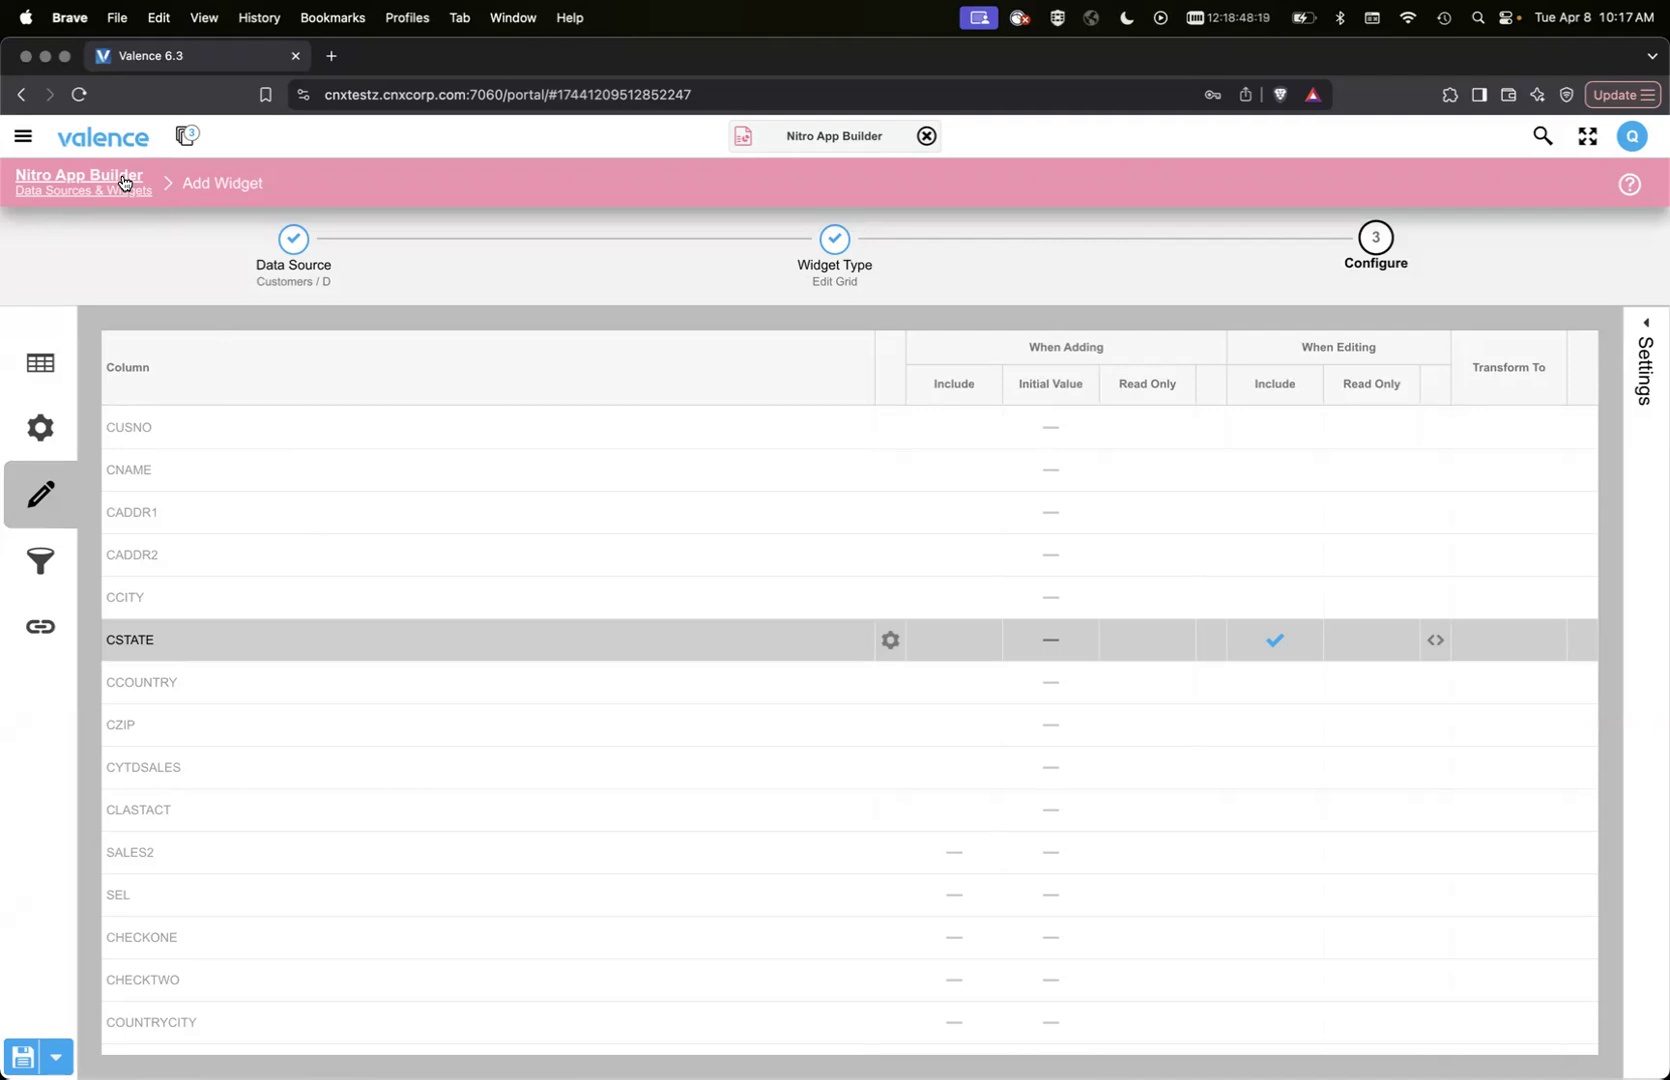
{"action": "left_click", "coordinate": [1271, 636]}
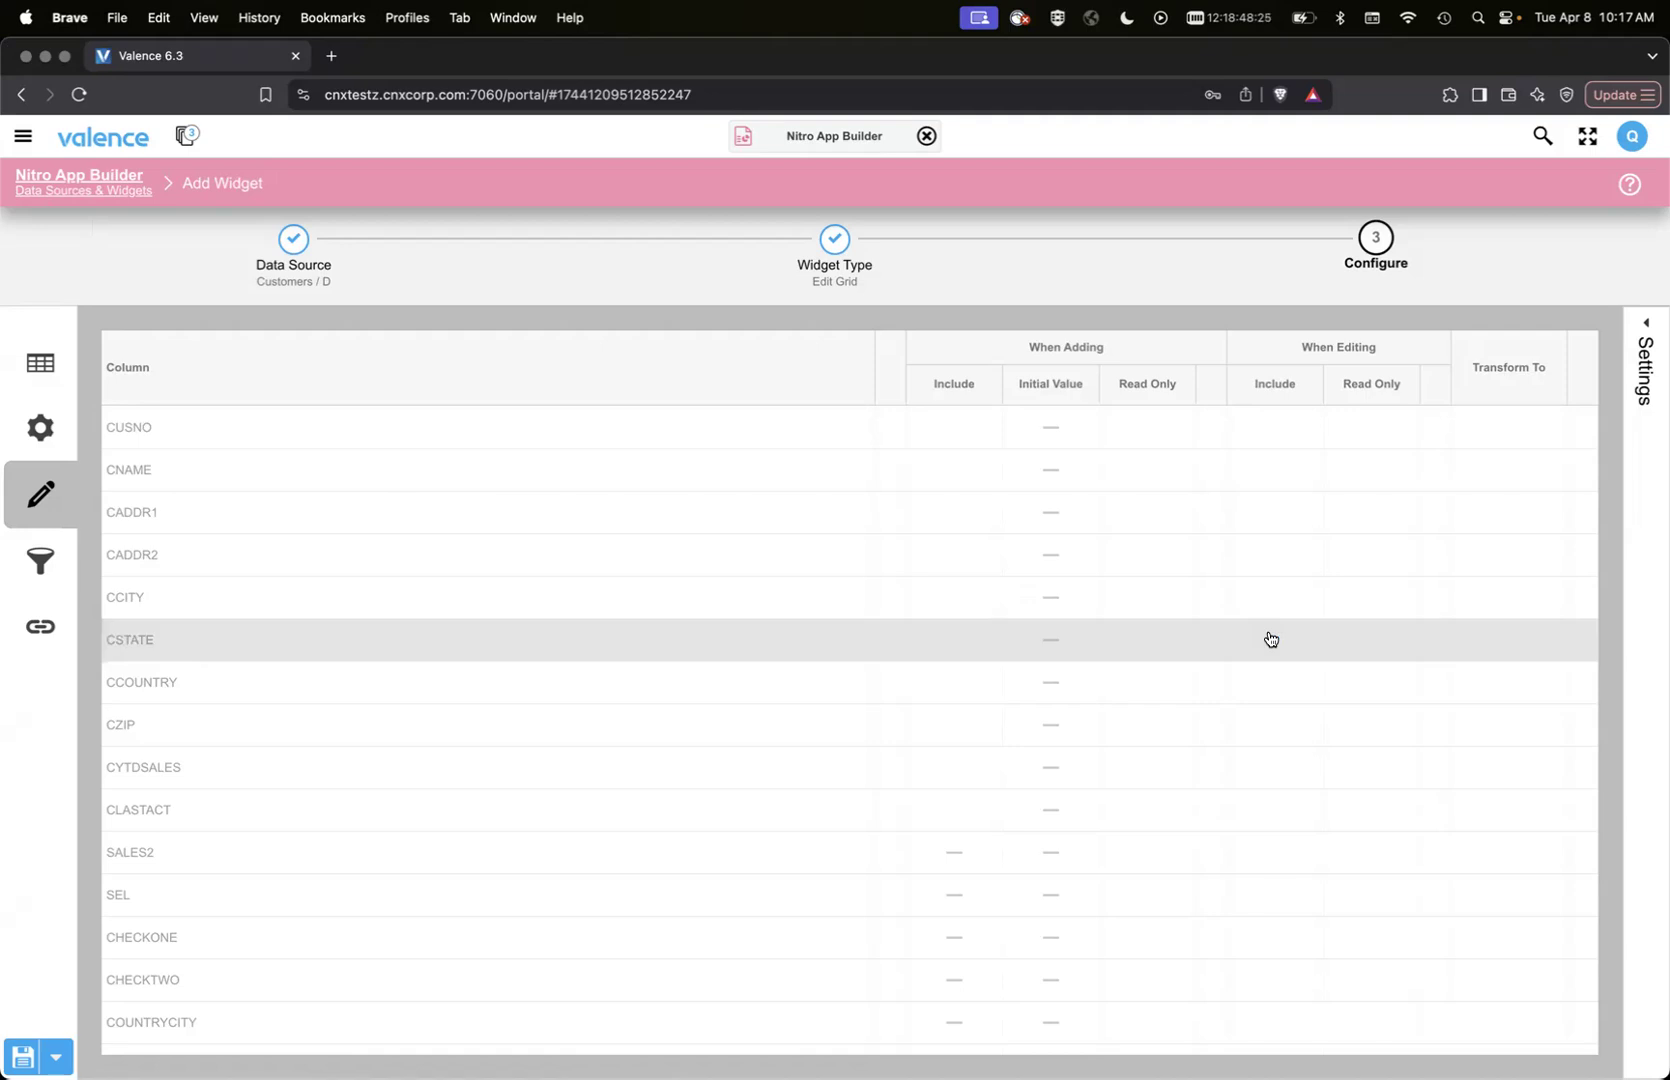
Include CUSNO when editing and transform it to a Dropdown Grid that uses the demo customer master grid.
{"action": "left_click", "coordinate": [1265, 430]}
{"action": "left_click", "coordinate": [1529, 438]}
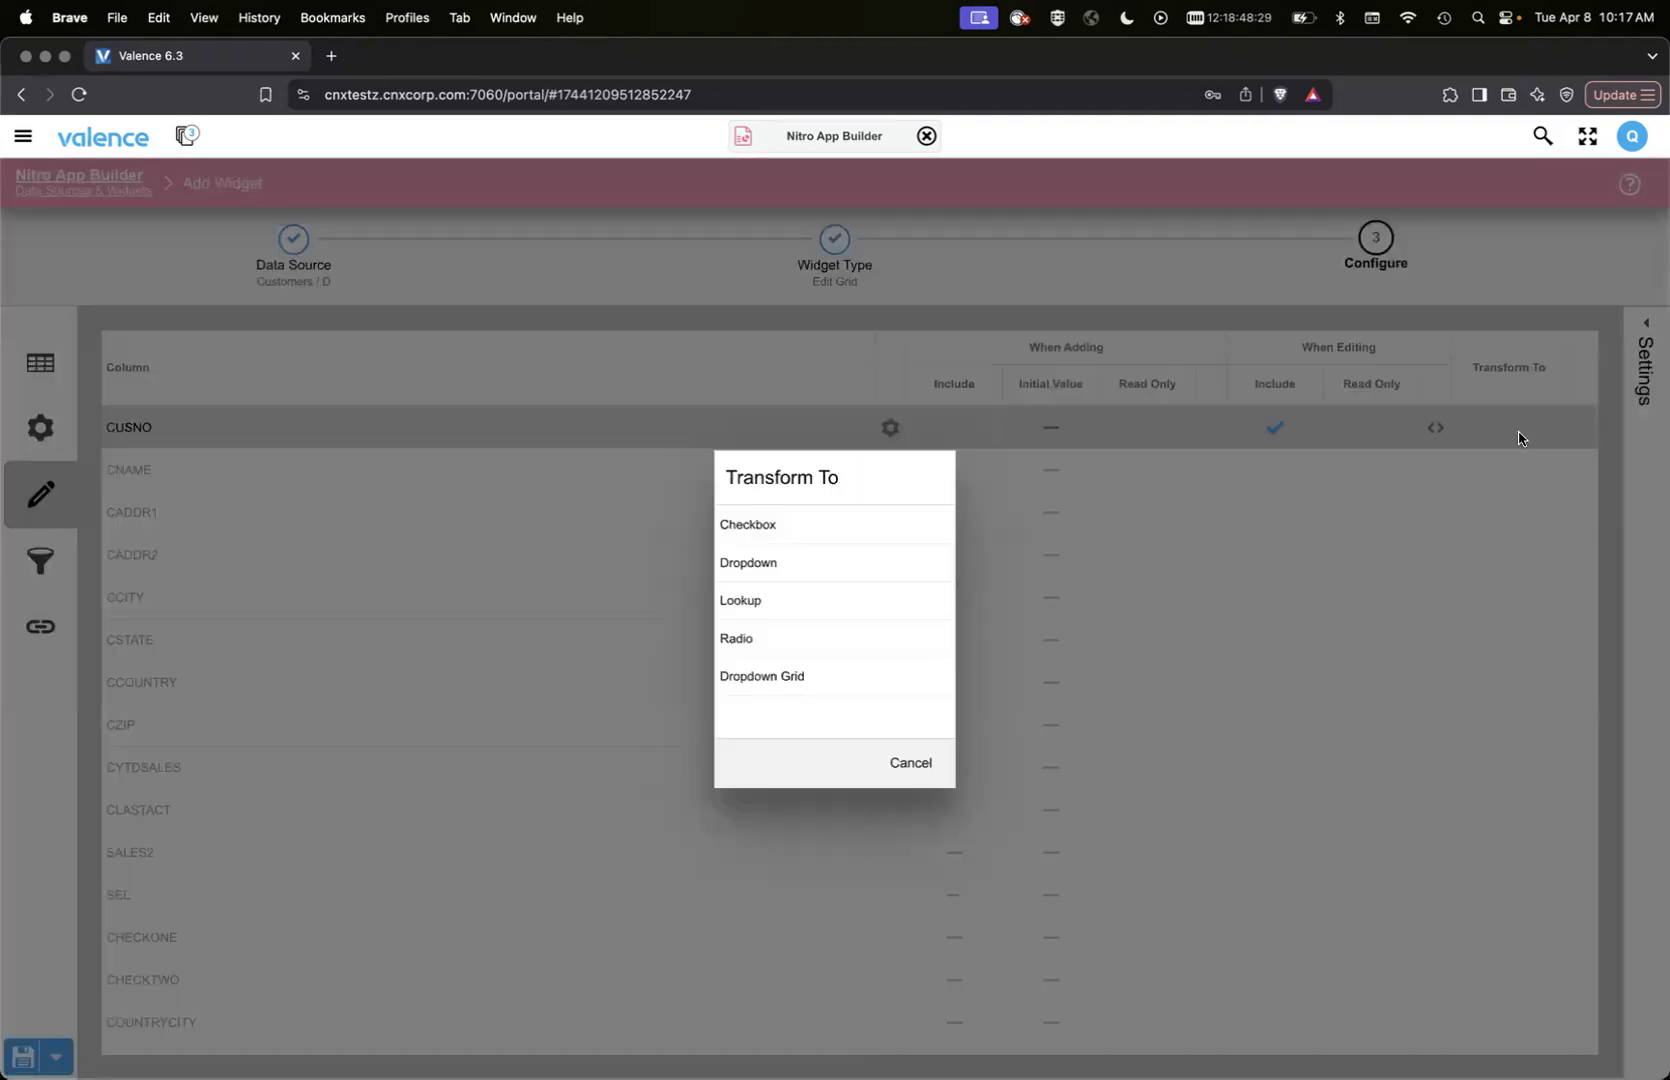
{"action": "left_click", "coordinate": [757, 678]}
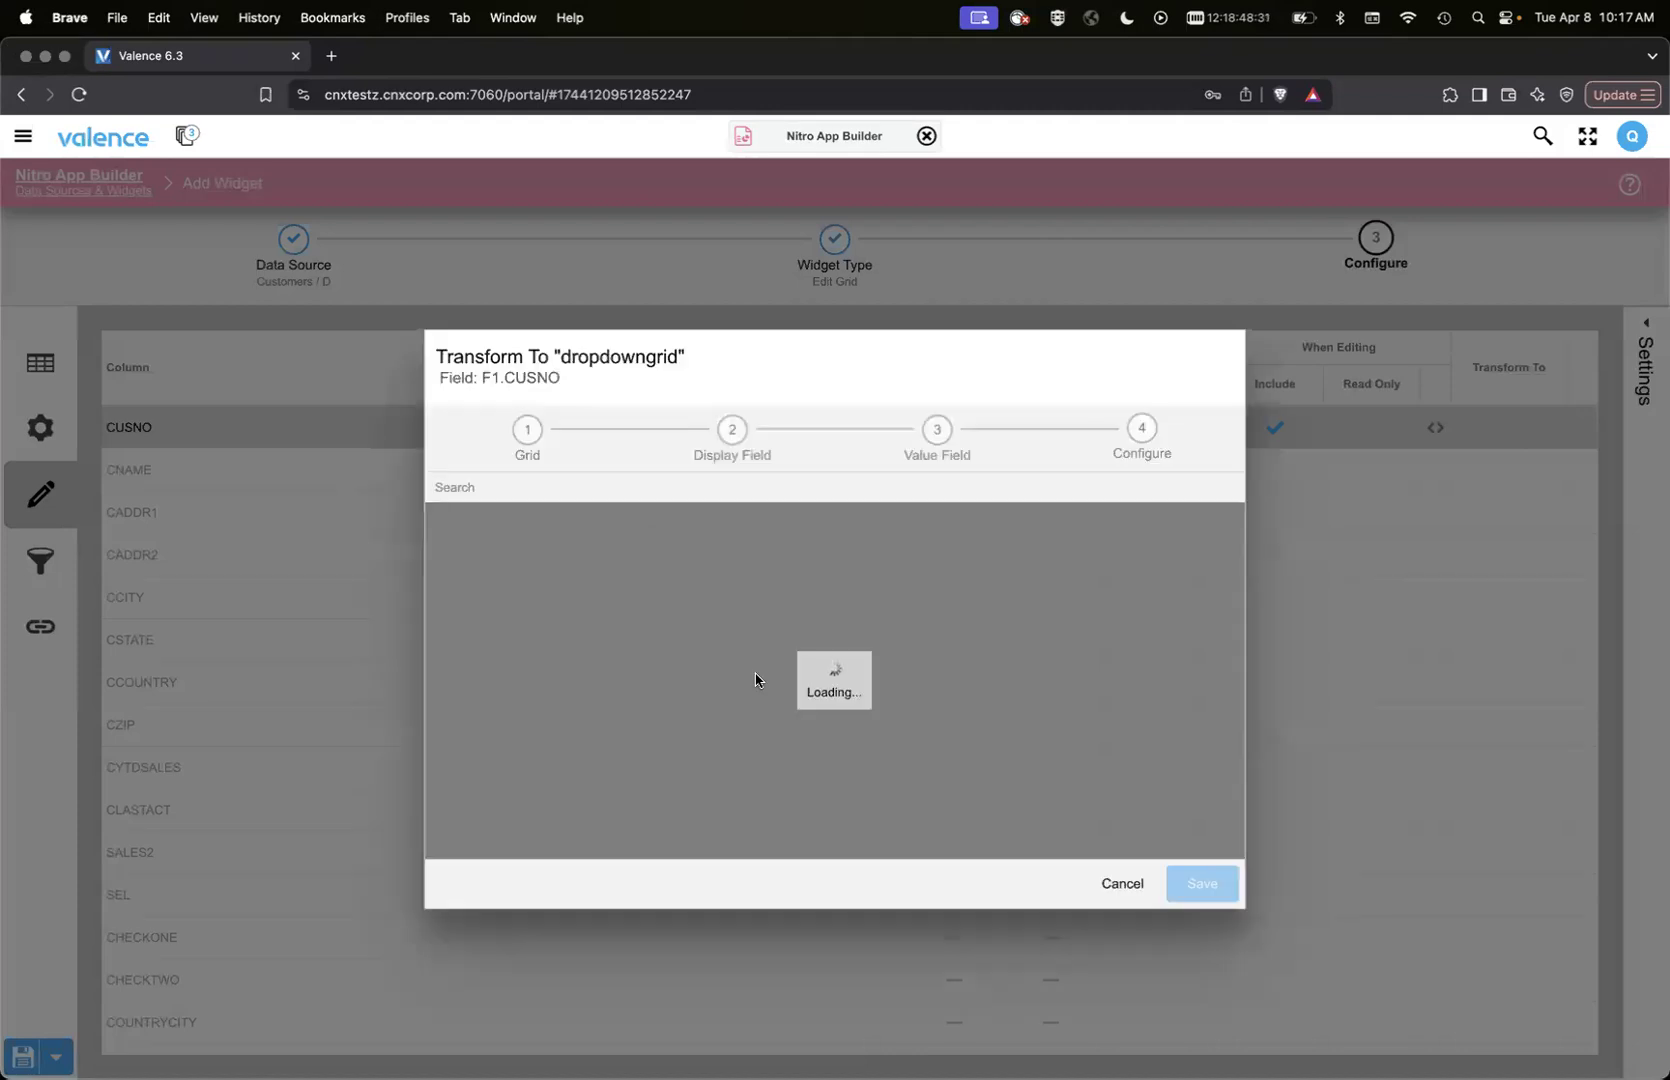
{"action": "type", "text": "custom"}
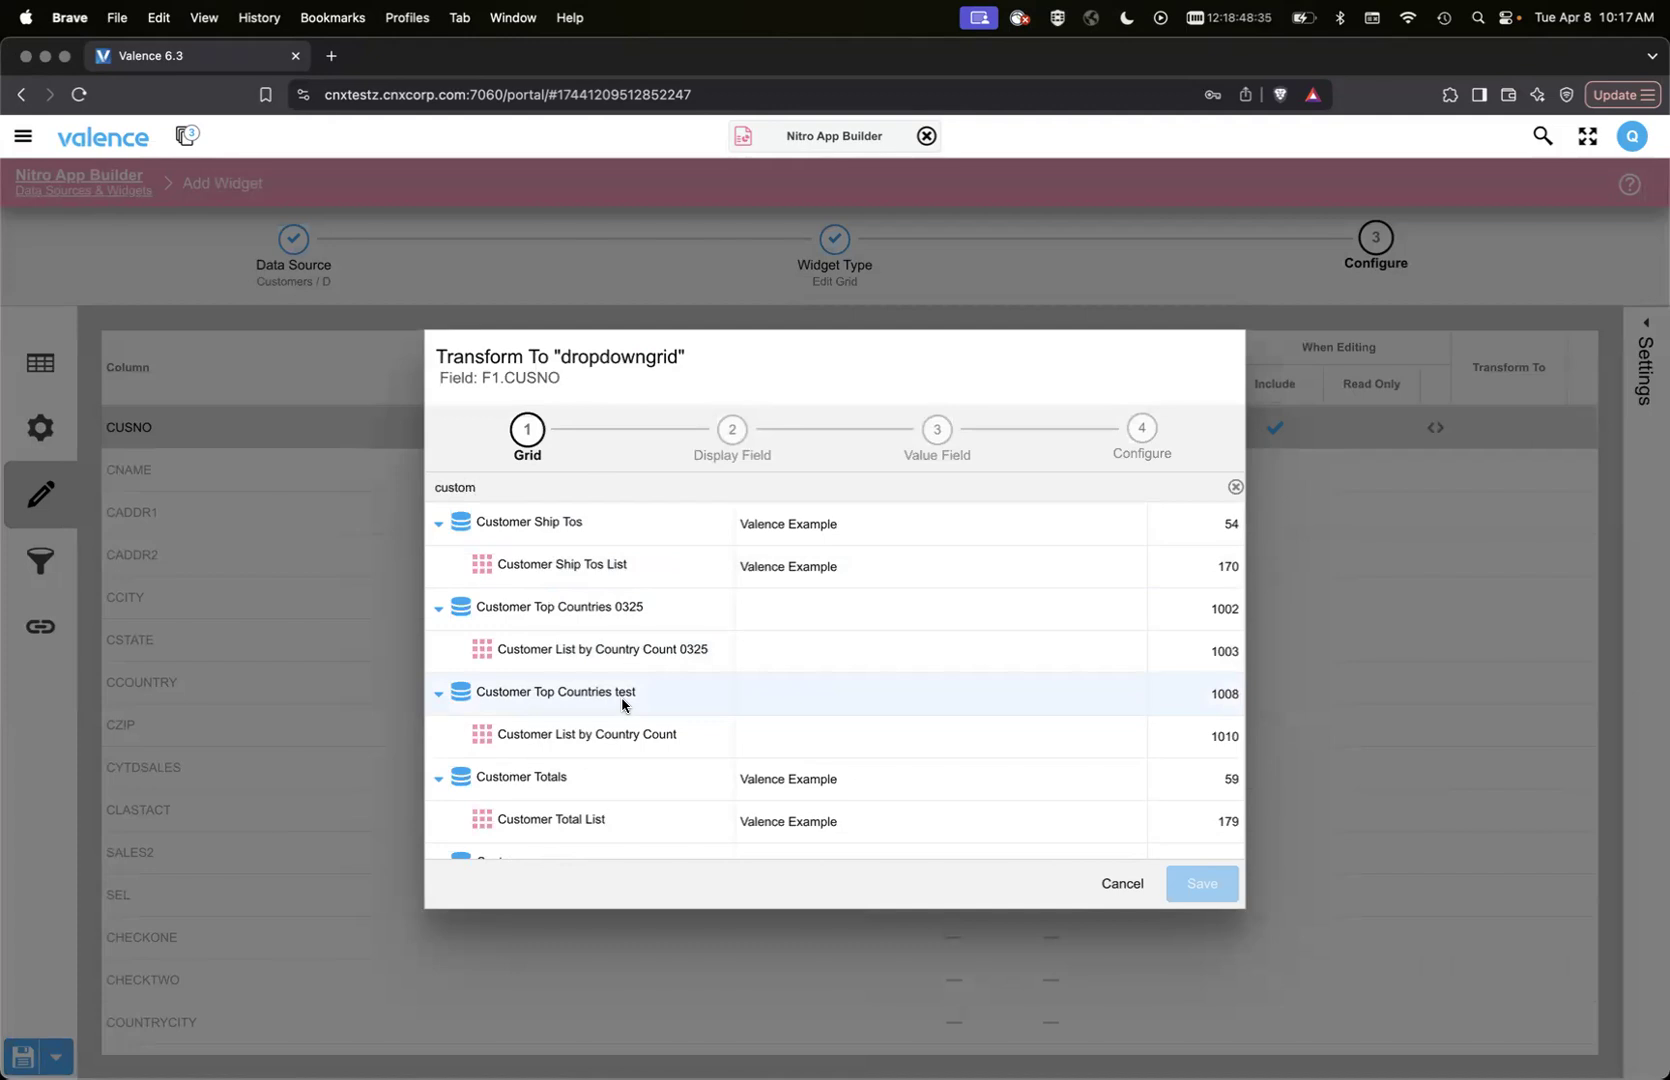
{"action": "scroll", "coordinate": [623, 700], "scroll_direction": "down", "scroll_amount": 5}
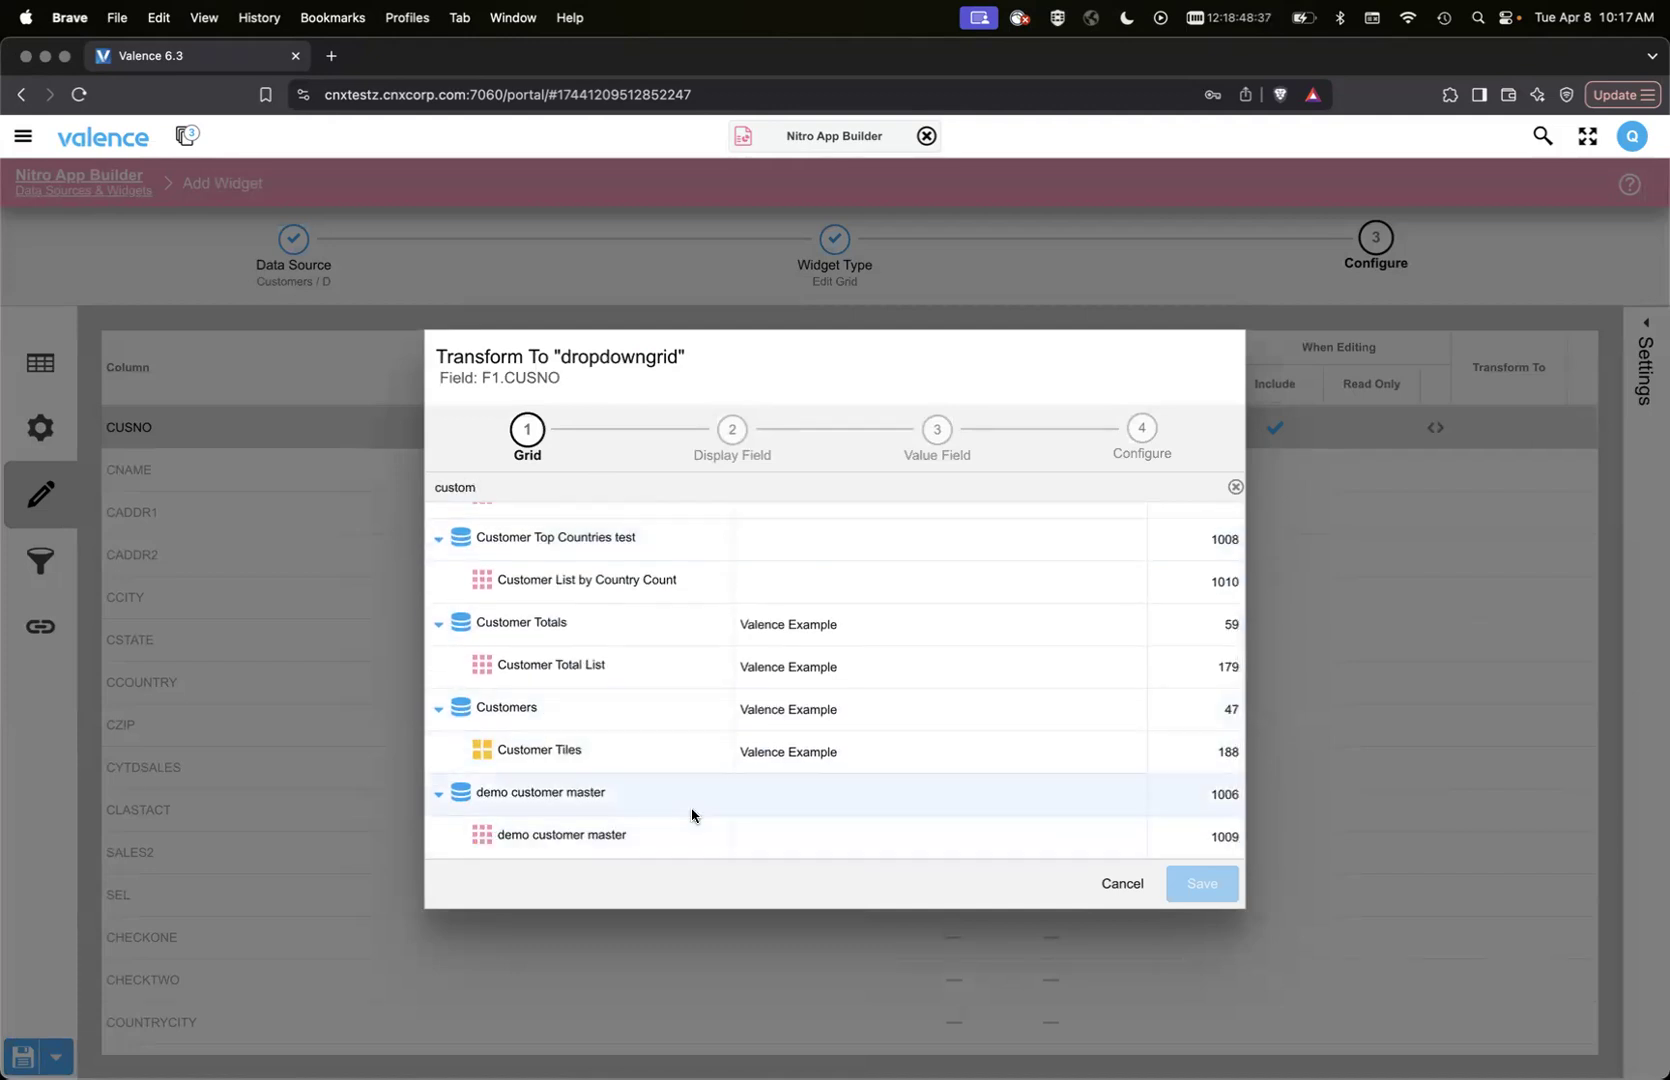
{"action": "left_click", "coordinate": [563, 838]}
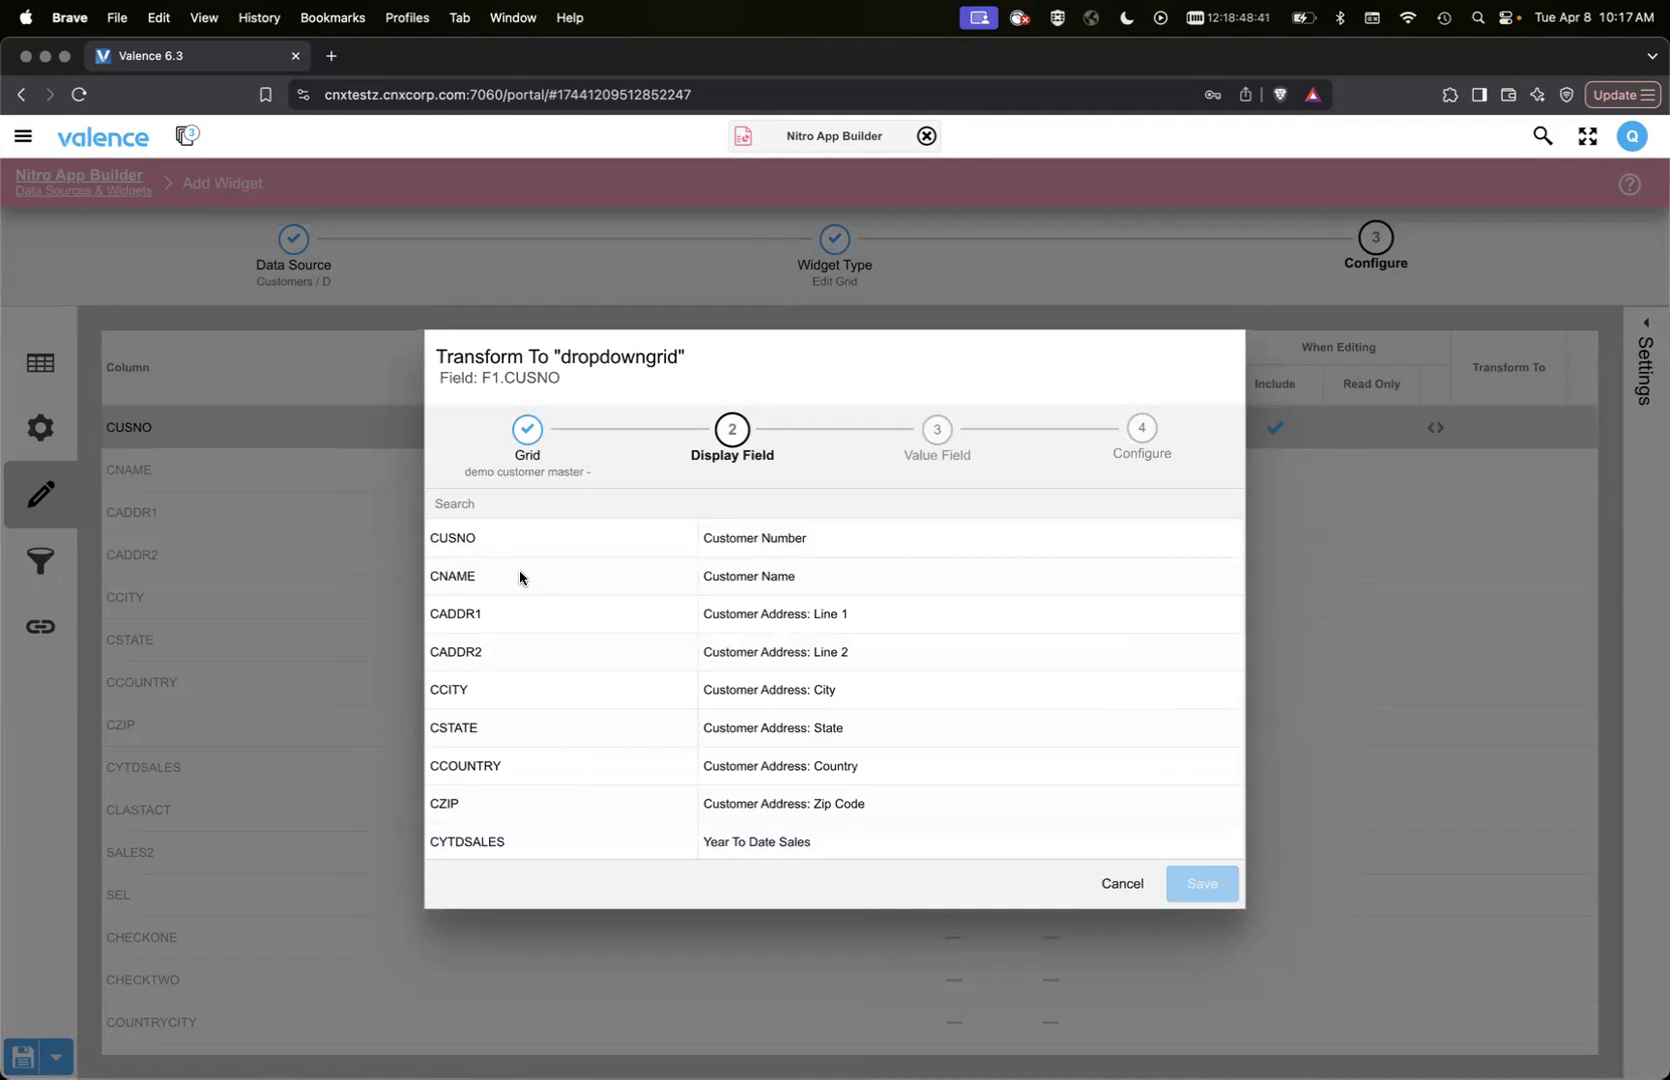
Set the dropdown grid's display field to CNAME, value field to CUSNO, height to 400 and minimum width to 550, and save it.
{"action": "left_click", "coordinate": [517, 576]}
{"action": "left_click", "coordinate": [510, 542]}
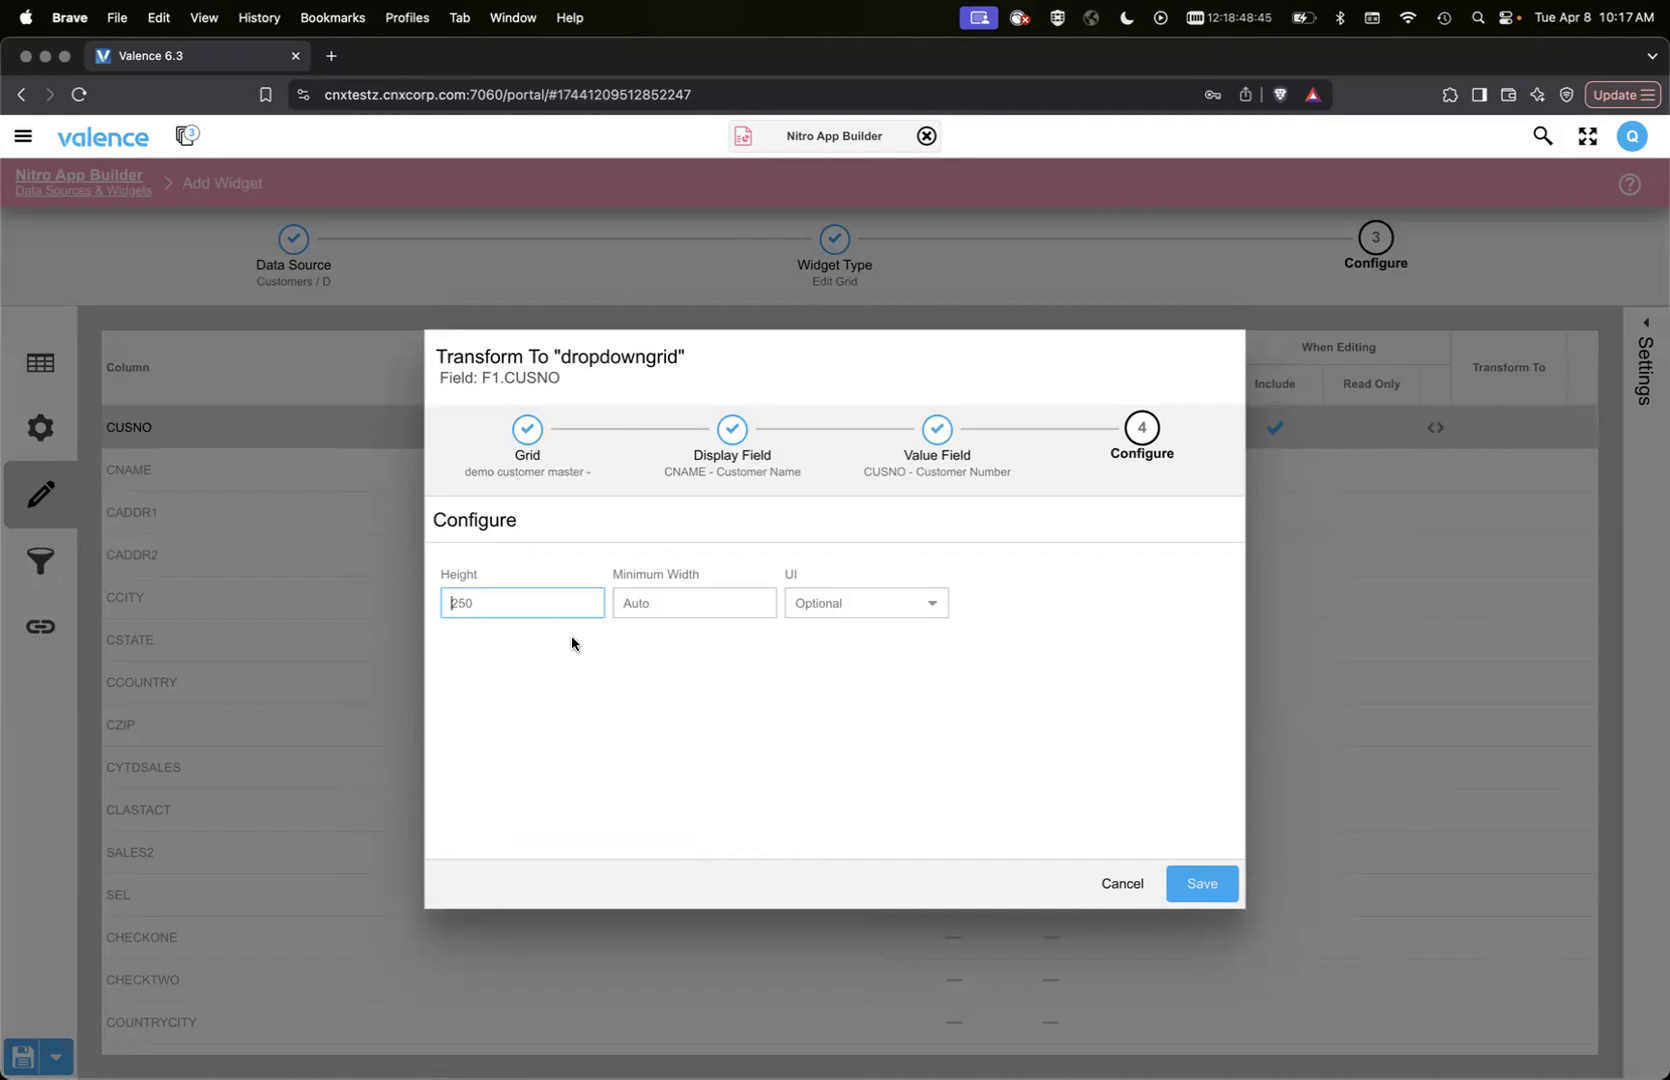
{"action": "type", "text": "400"}
{"action": "key", "text": "Tab"}
{"action": "type", "text": "550"}
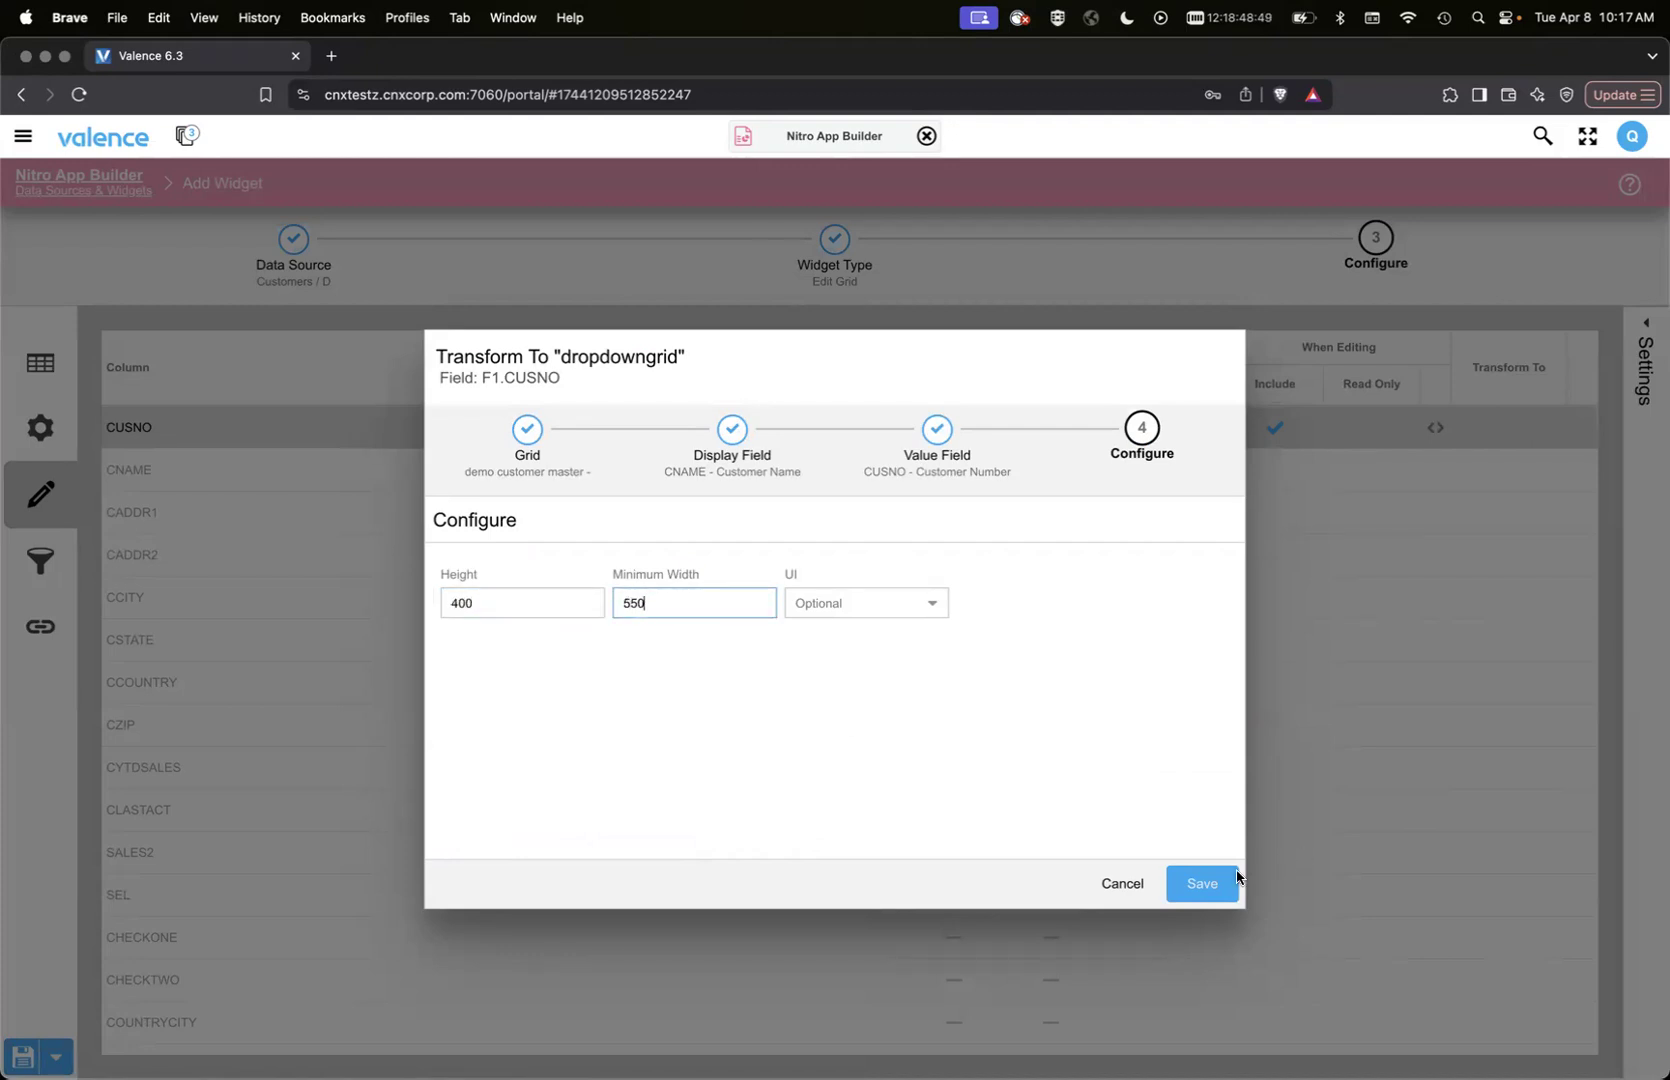
{"action": "left_click", "coordinate": [1228, 884]}
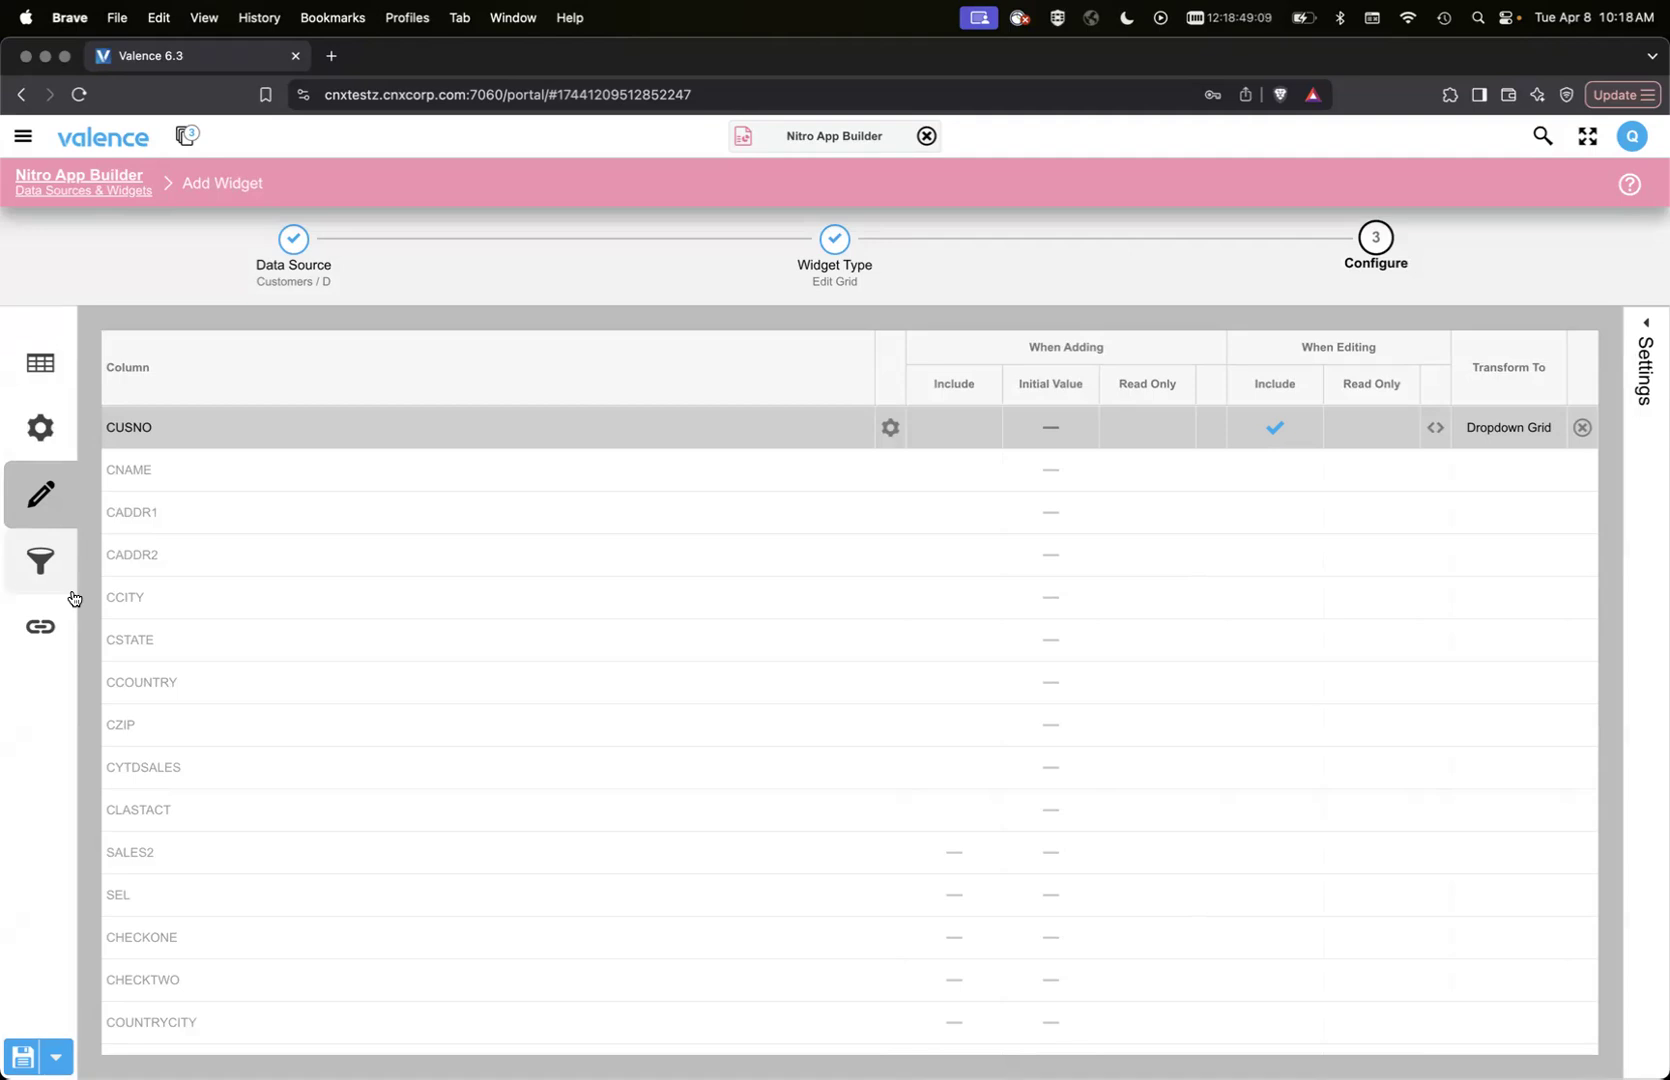
Leave the new edit grid's configuration and expand the App UI Demo app in the Apps list.
{"action": "left_click", "coordinate": [94, 177]}
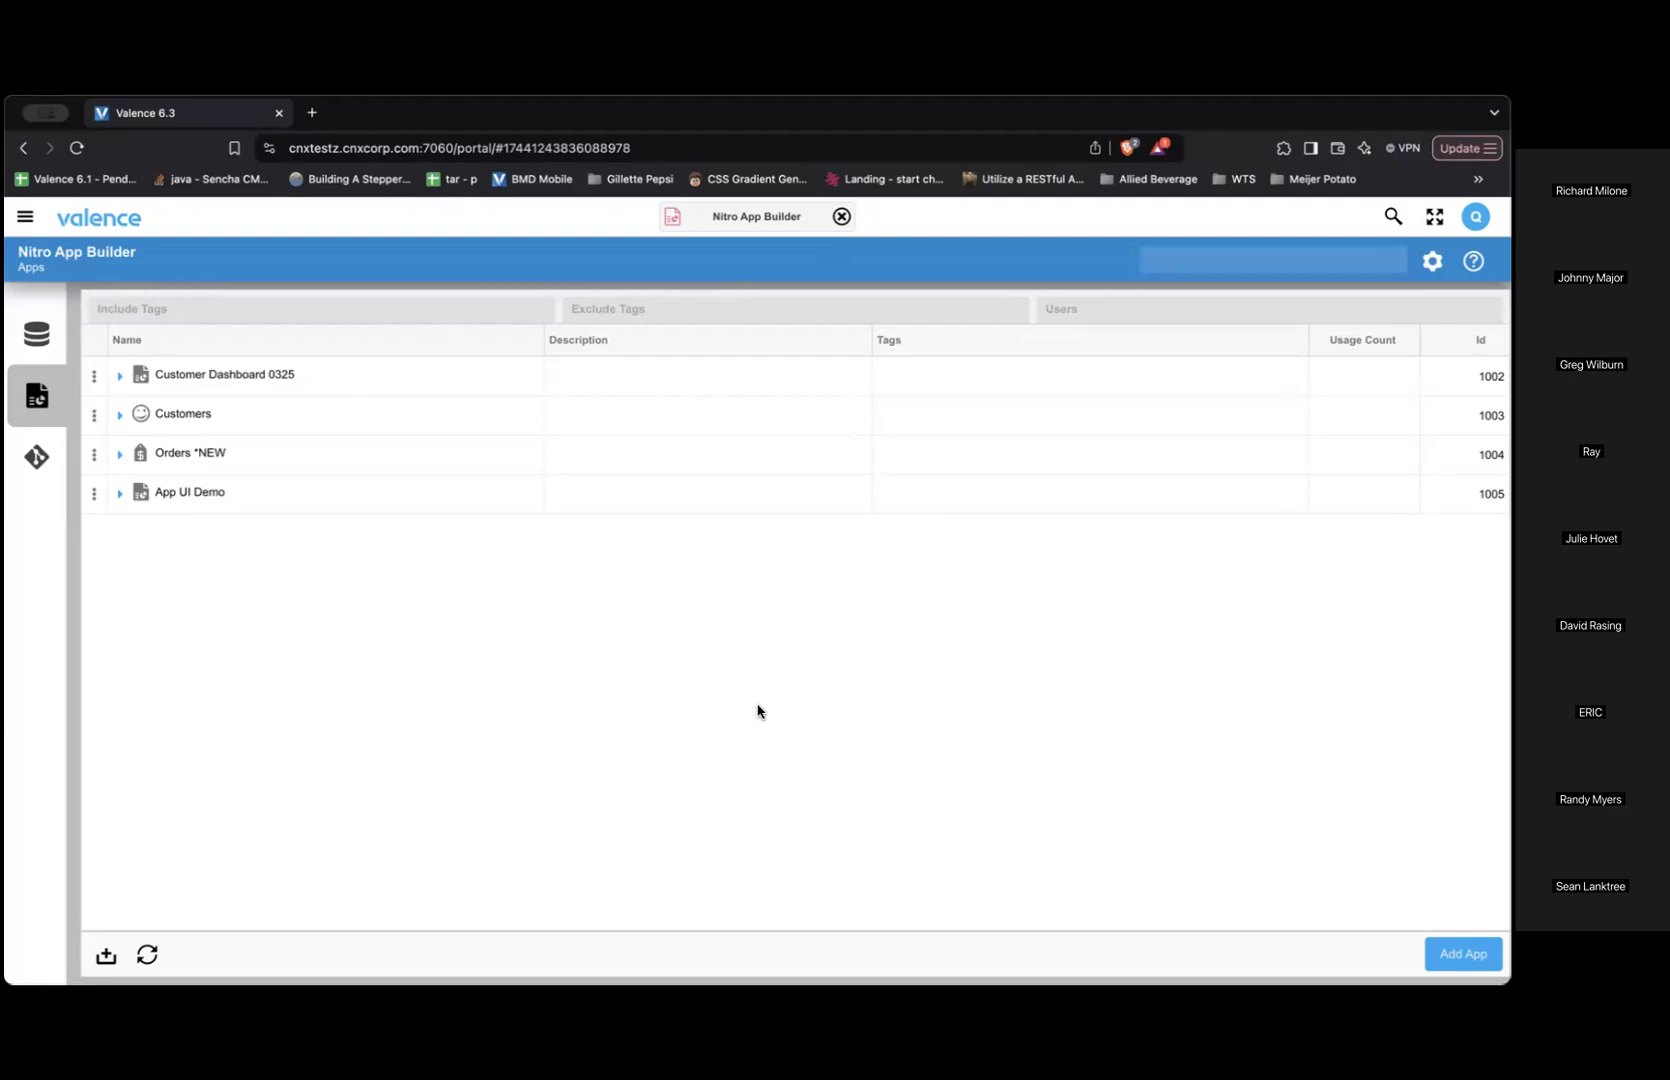
{"action": "left_click", "coordinate": [119, 493]}
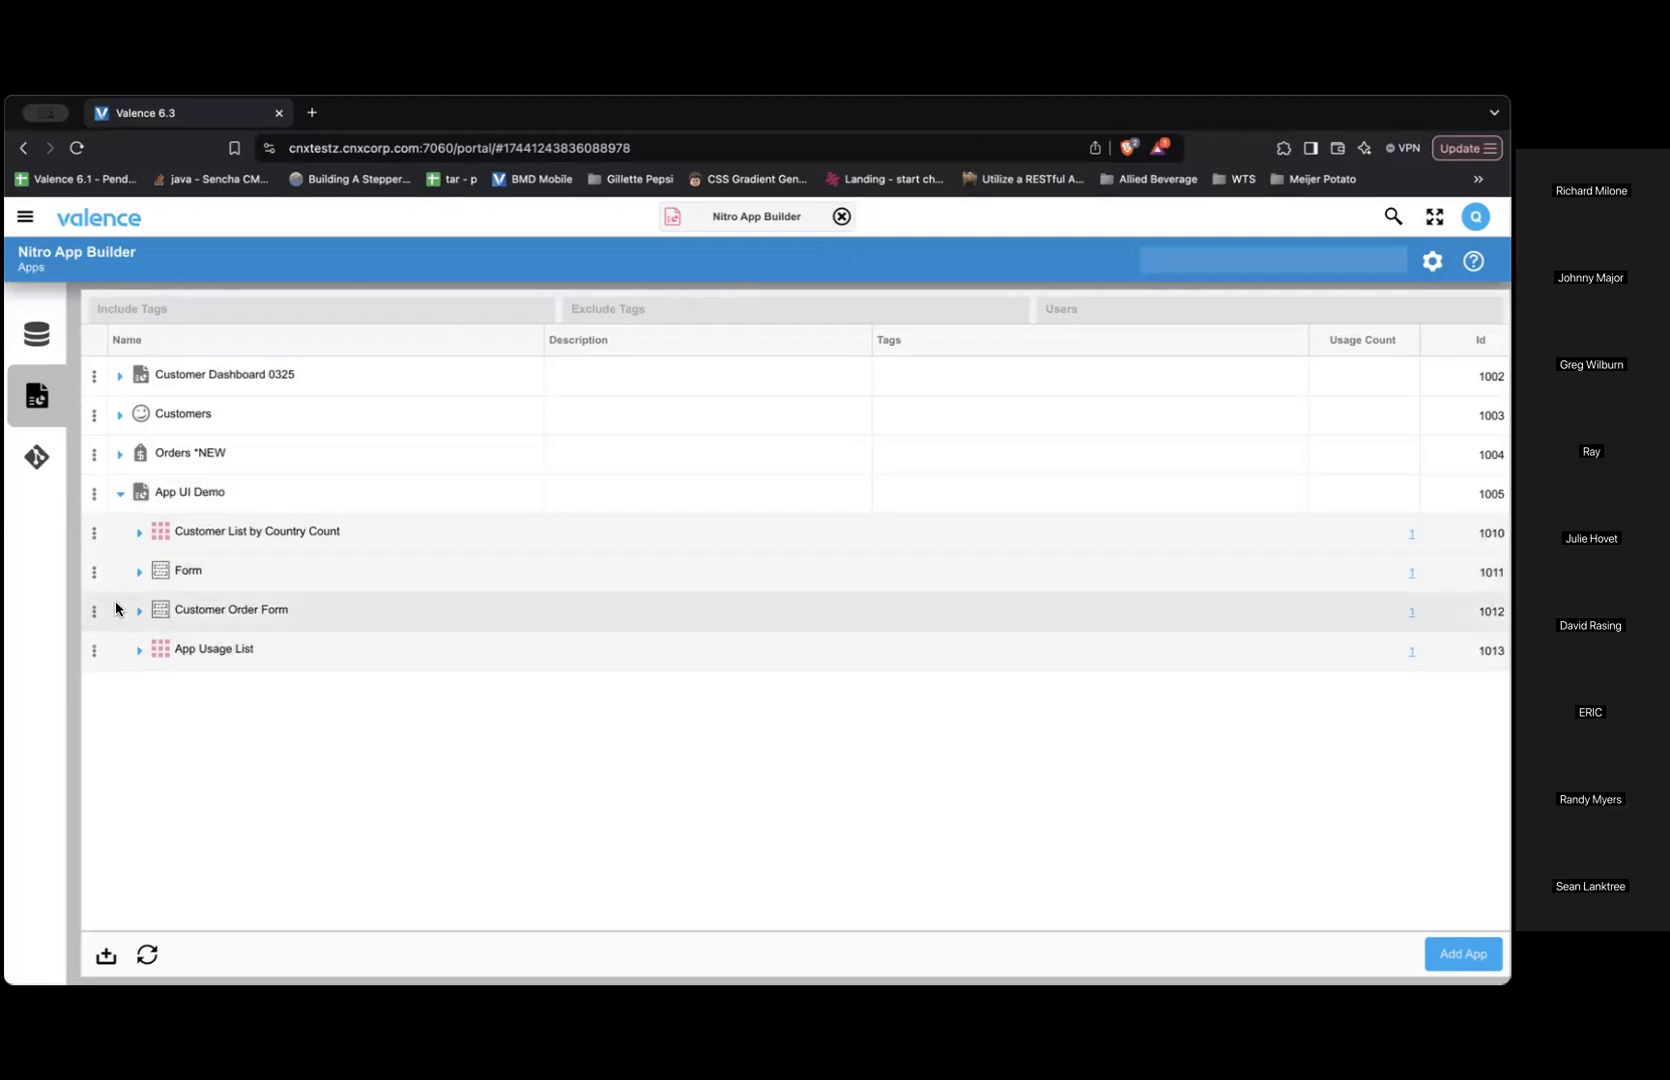
{"action": "left_click", "coordinate": [94, 533]}
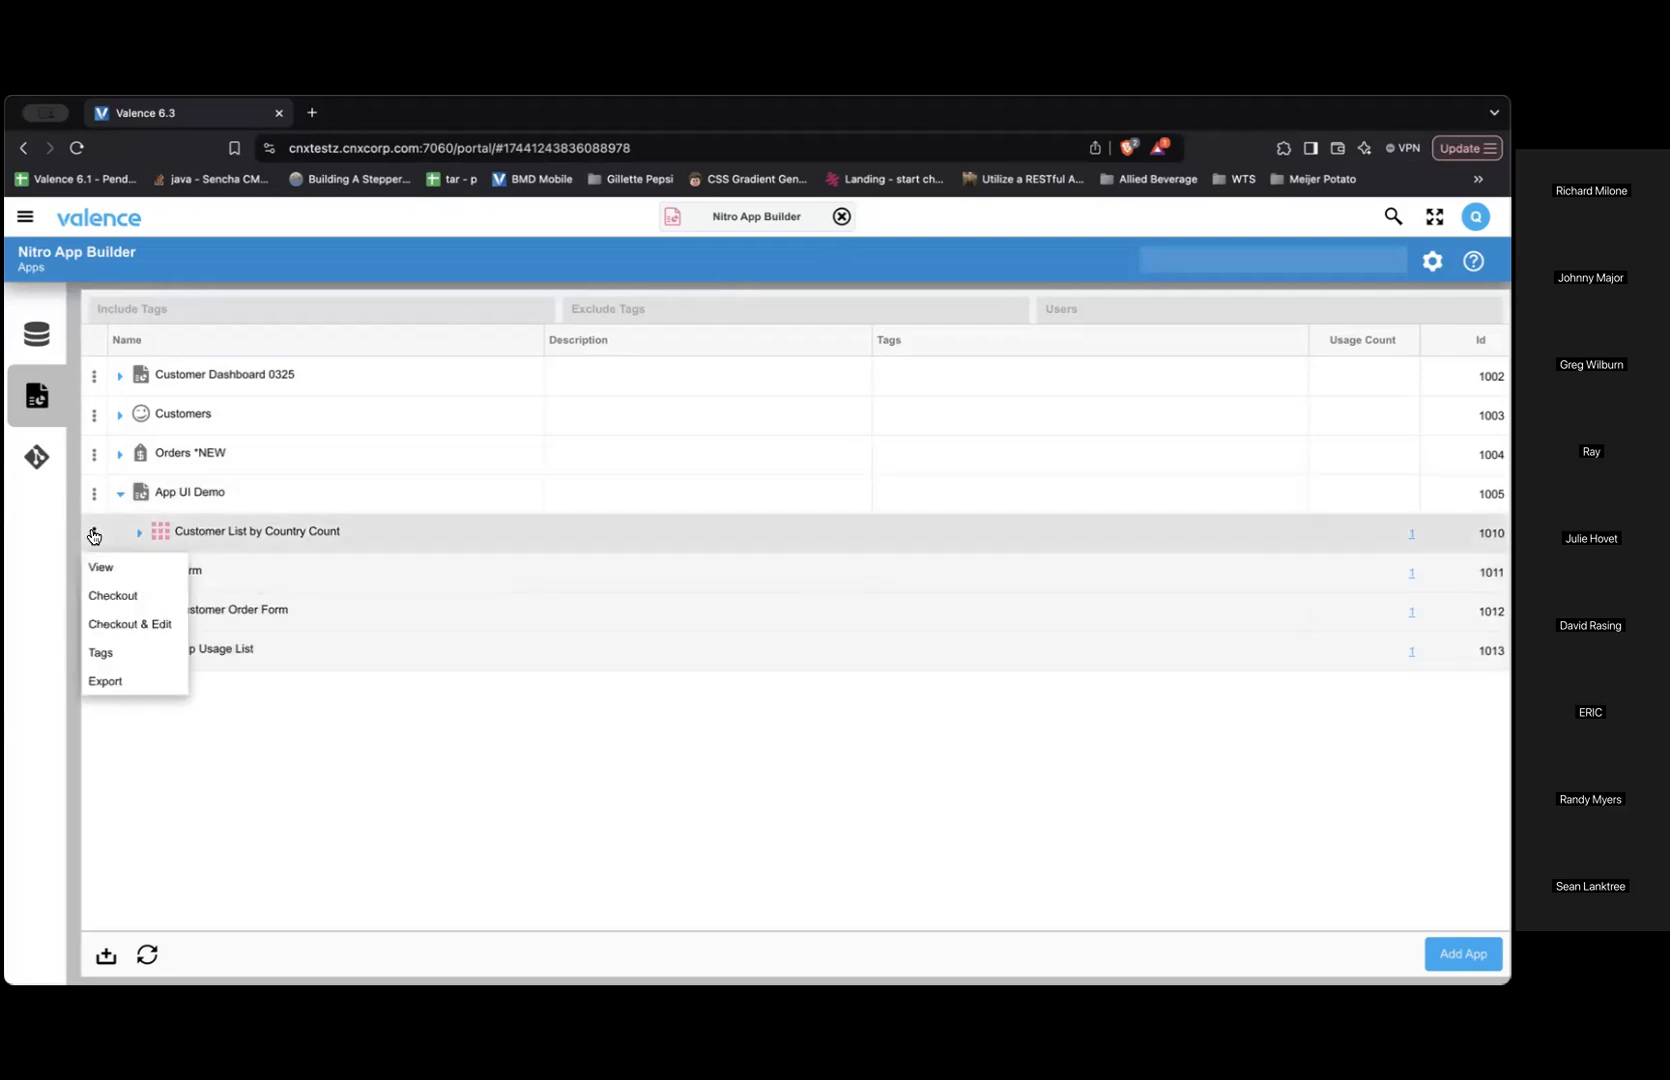
{"action": "left_click", "coordinate": [111, 625]}
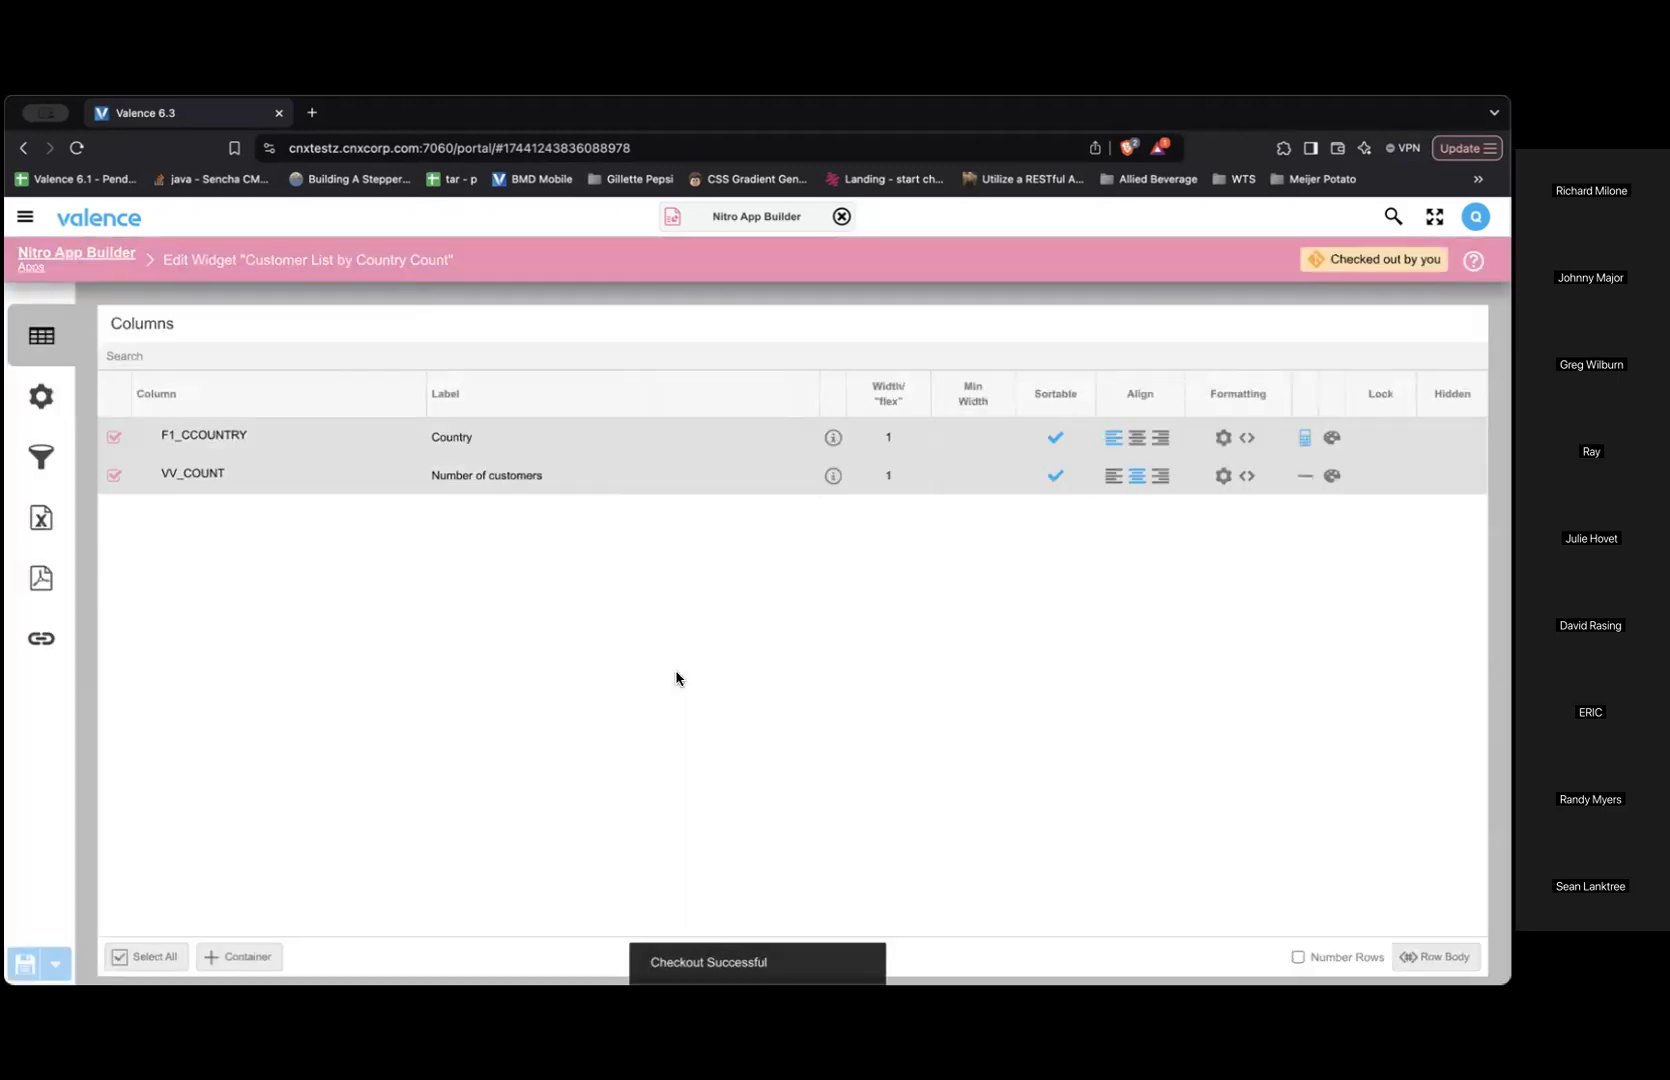
{"action": "left_click", "coordinate": [90, 253]}
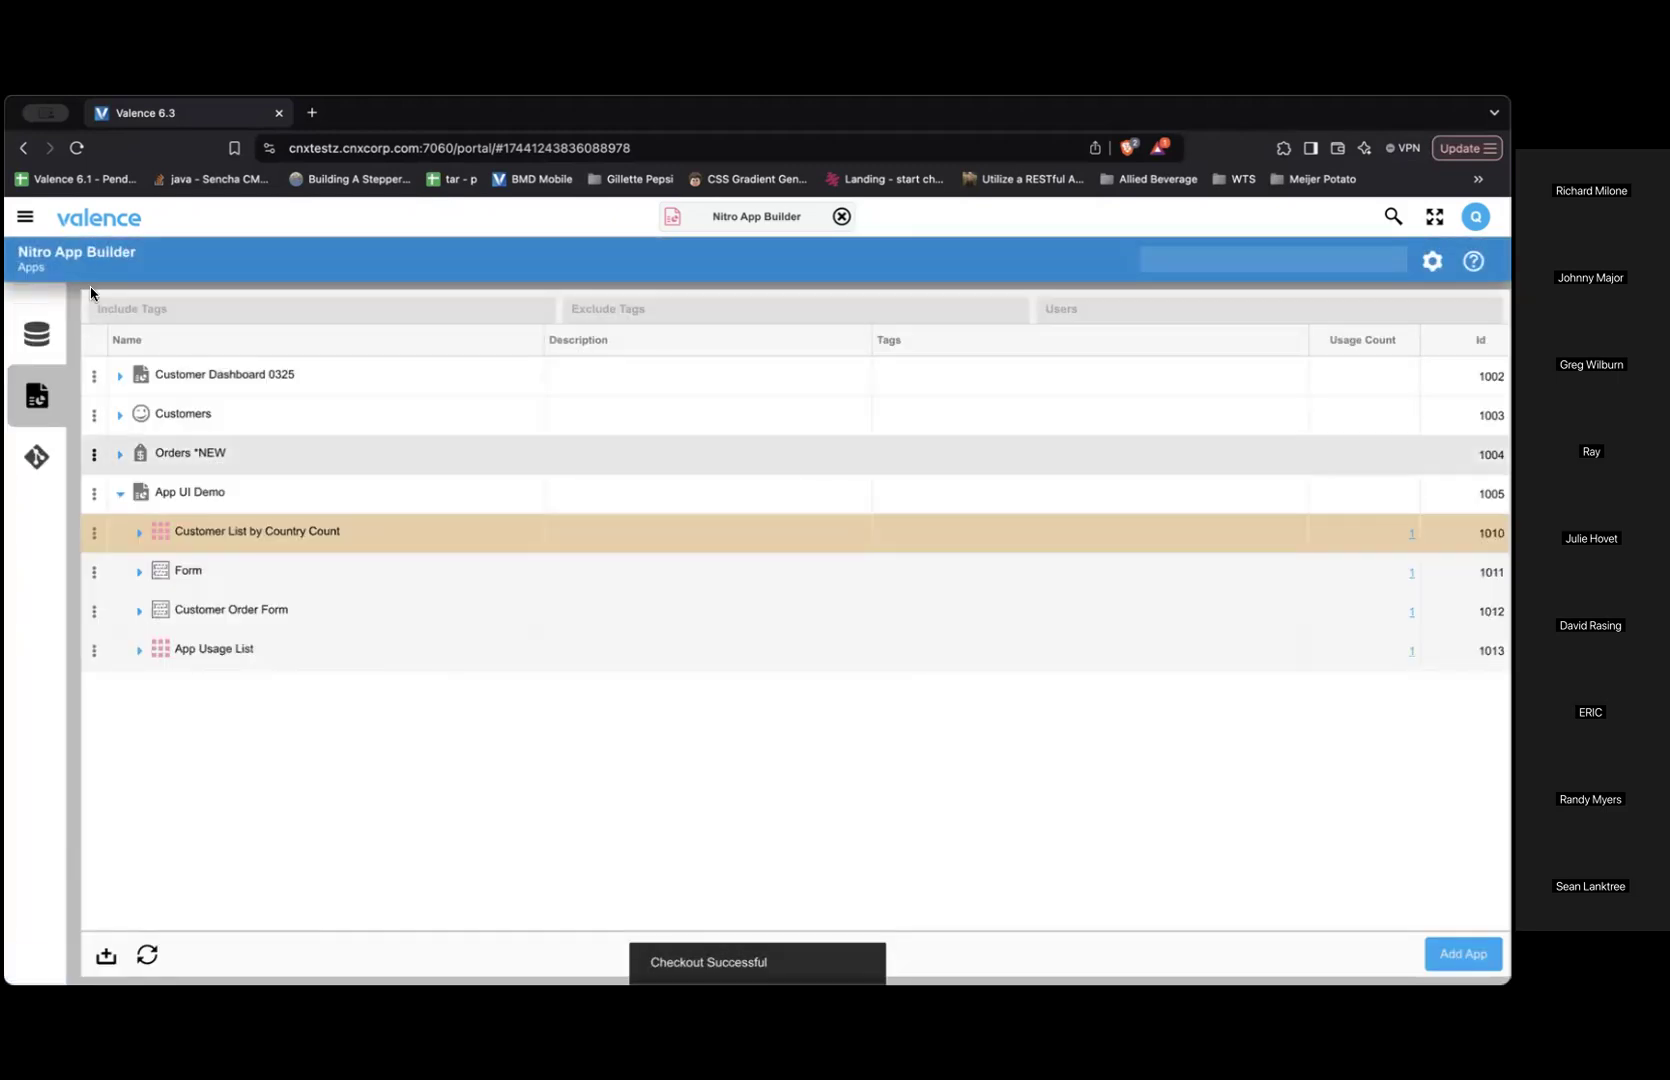
{"action": "left_click", "coordinate": [94, 533]}
{"action": "mouse_move", "coordinate": [111, 595]}
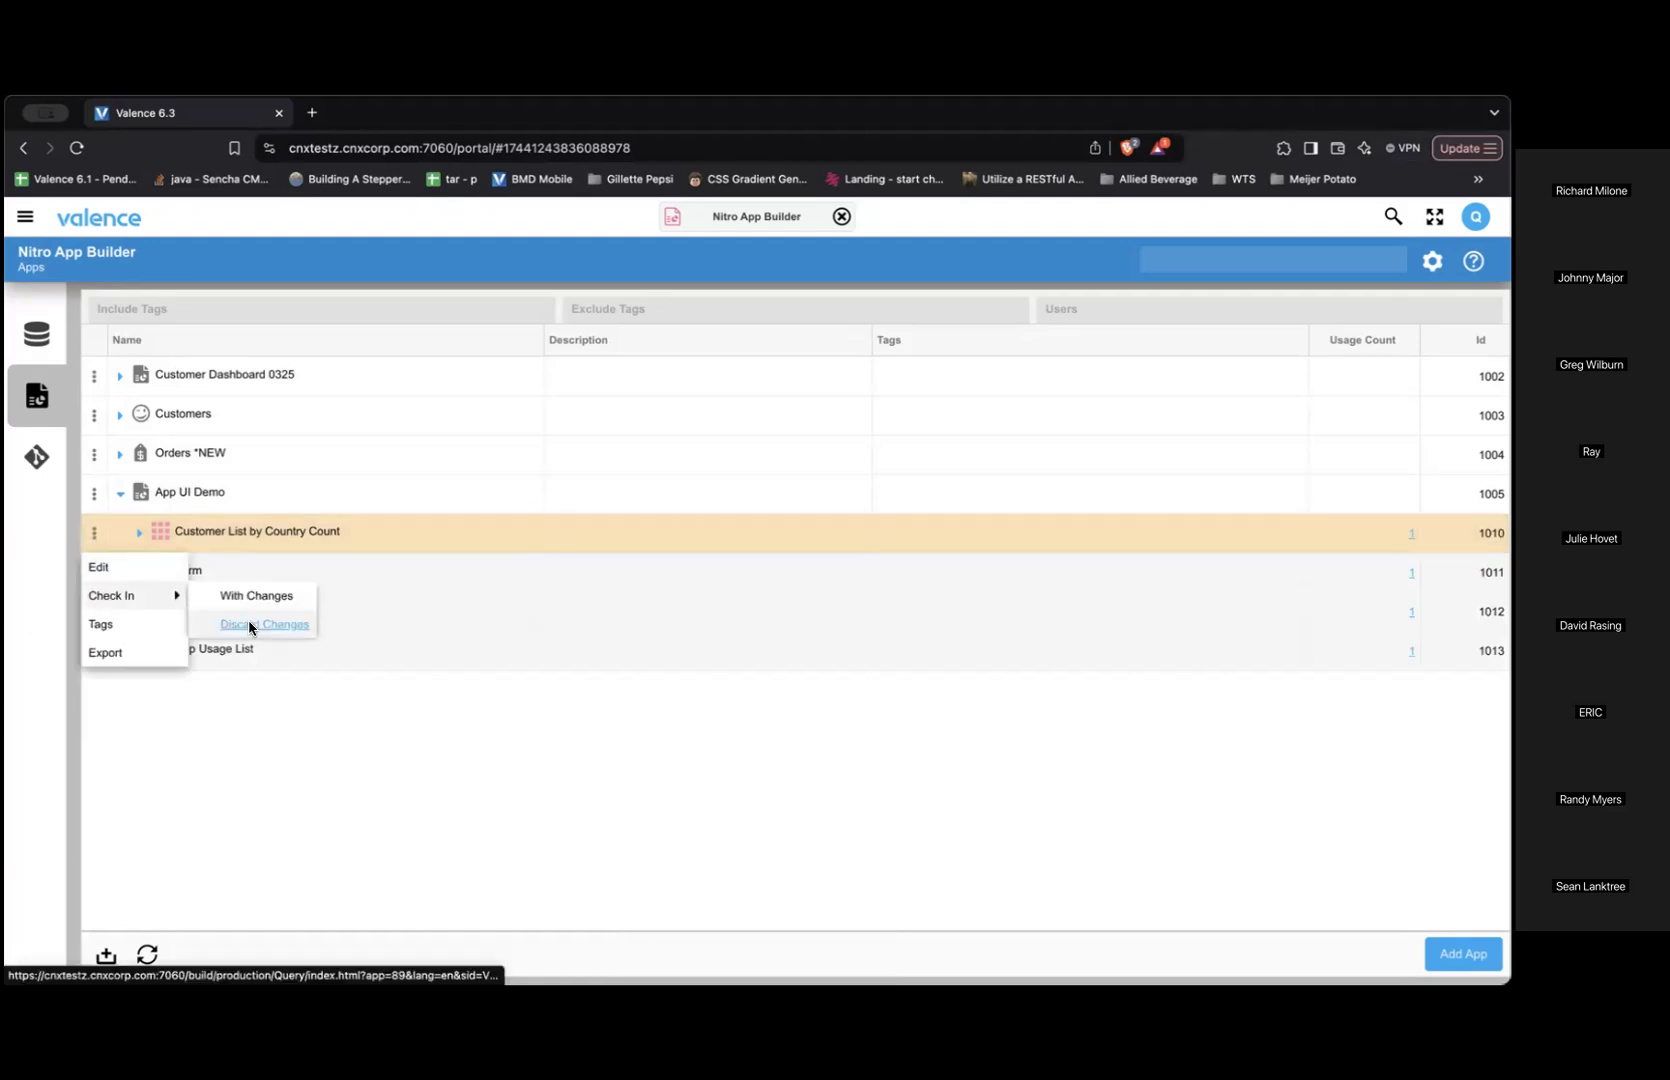
{"action": "left_click", "coordinate": [250, 625]}
{"action": "left_click", "coordinate": [878, 662]}
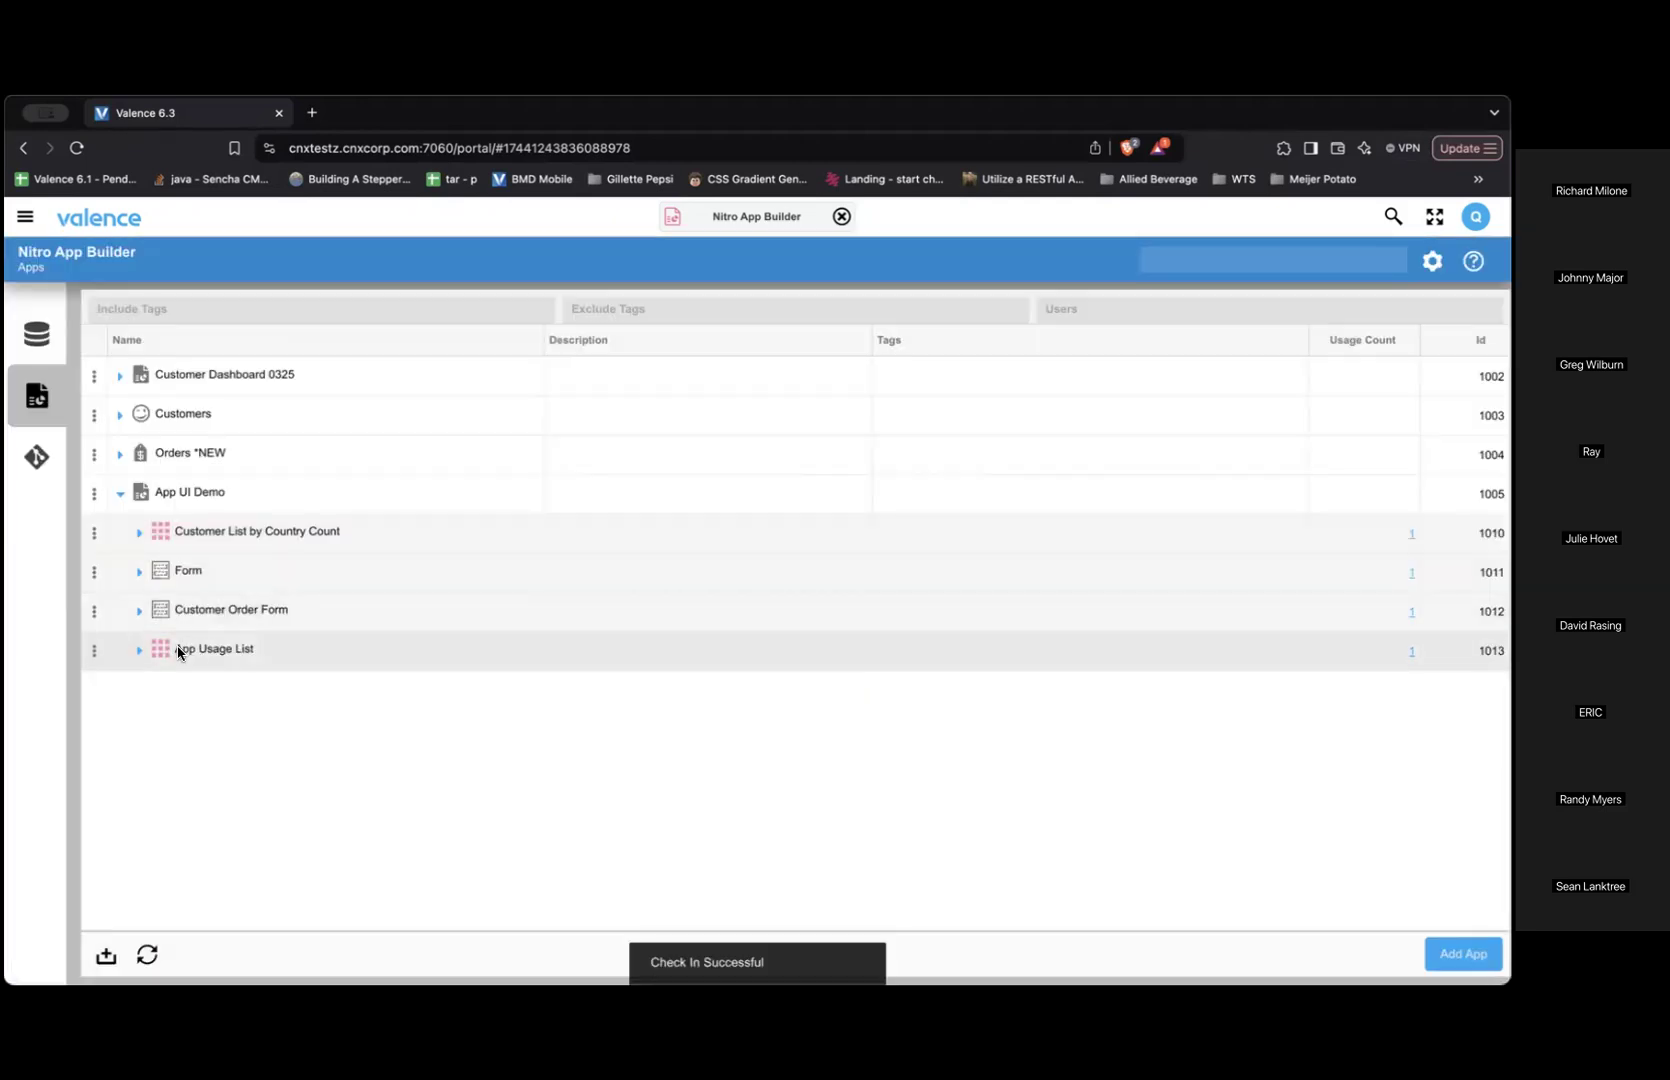
Check out the App Usage List widget for editing and set its grid UI to Slim View.
{"action": "left_click", "coordinate": [94, 650]}
{"action": "left_click", "coordinate": [97, 742]}
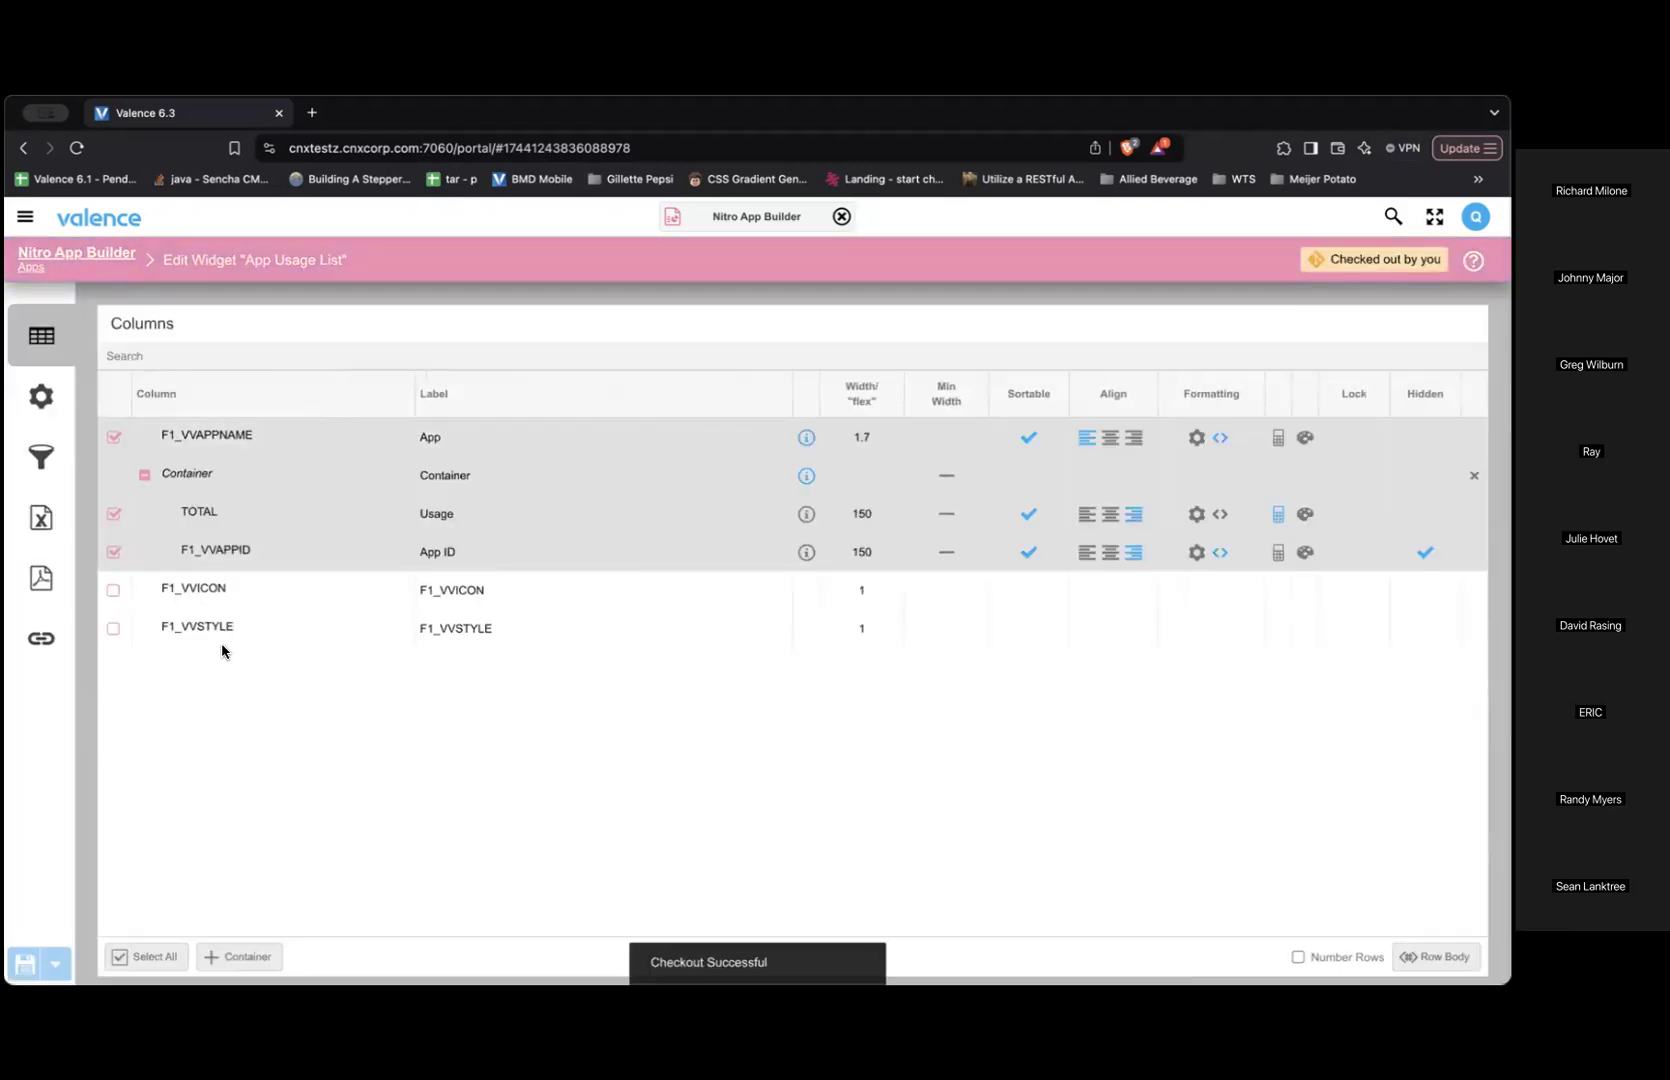
{"action": "left_click", "coordinate": [41, 408]}
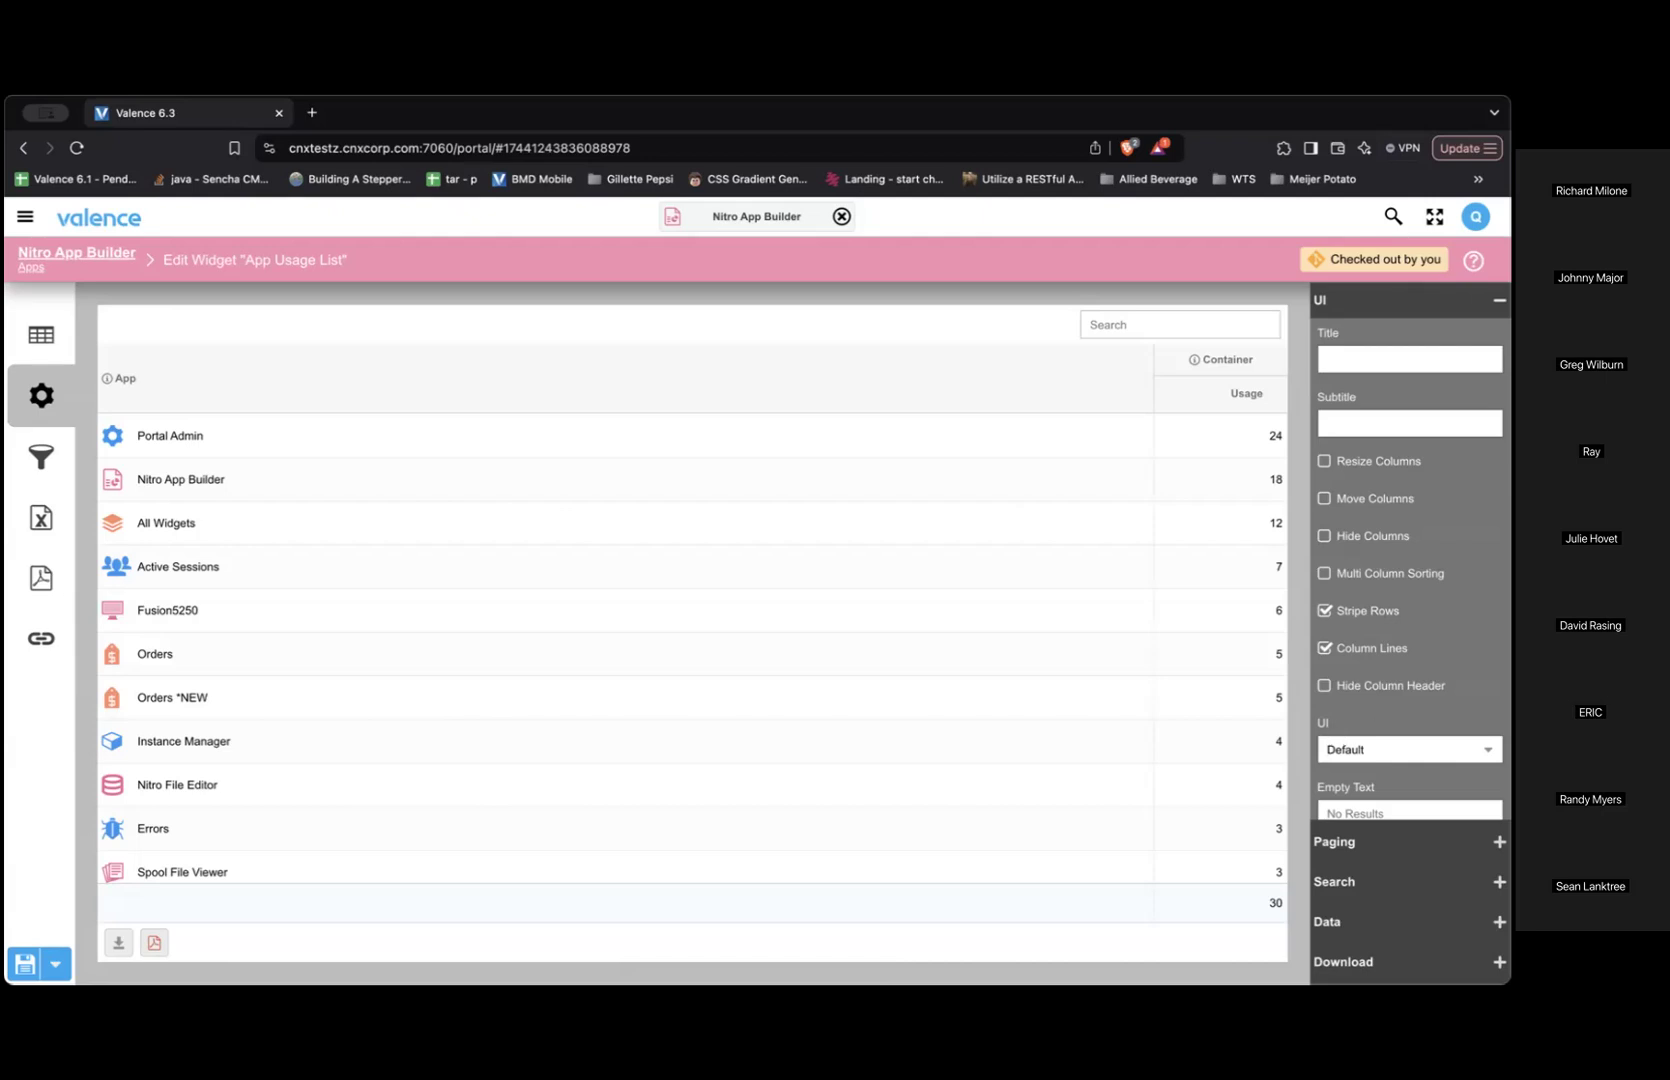
{"action": "scroll", "coordinate": [1336, 693], "scroll_direction": "down", "scroll_amount": 2}
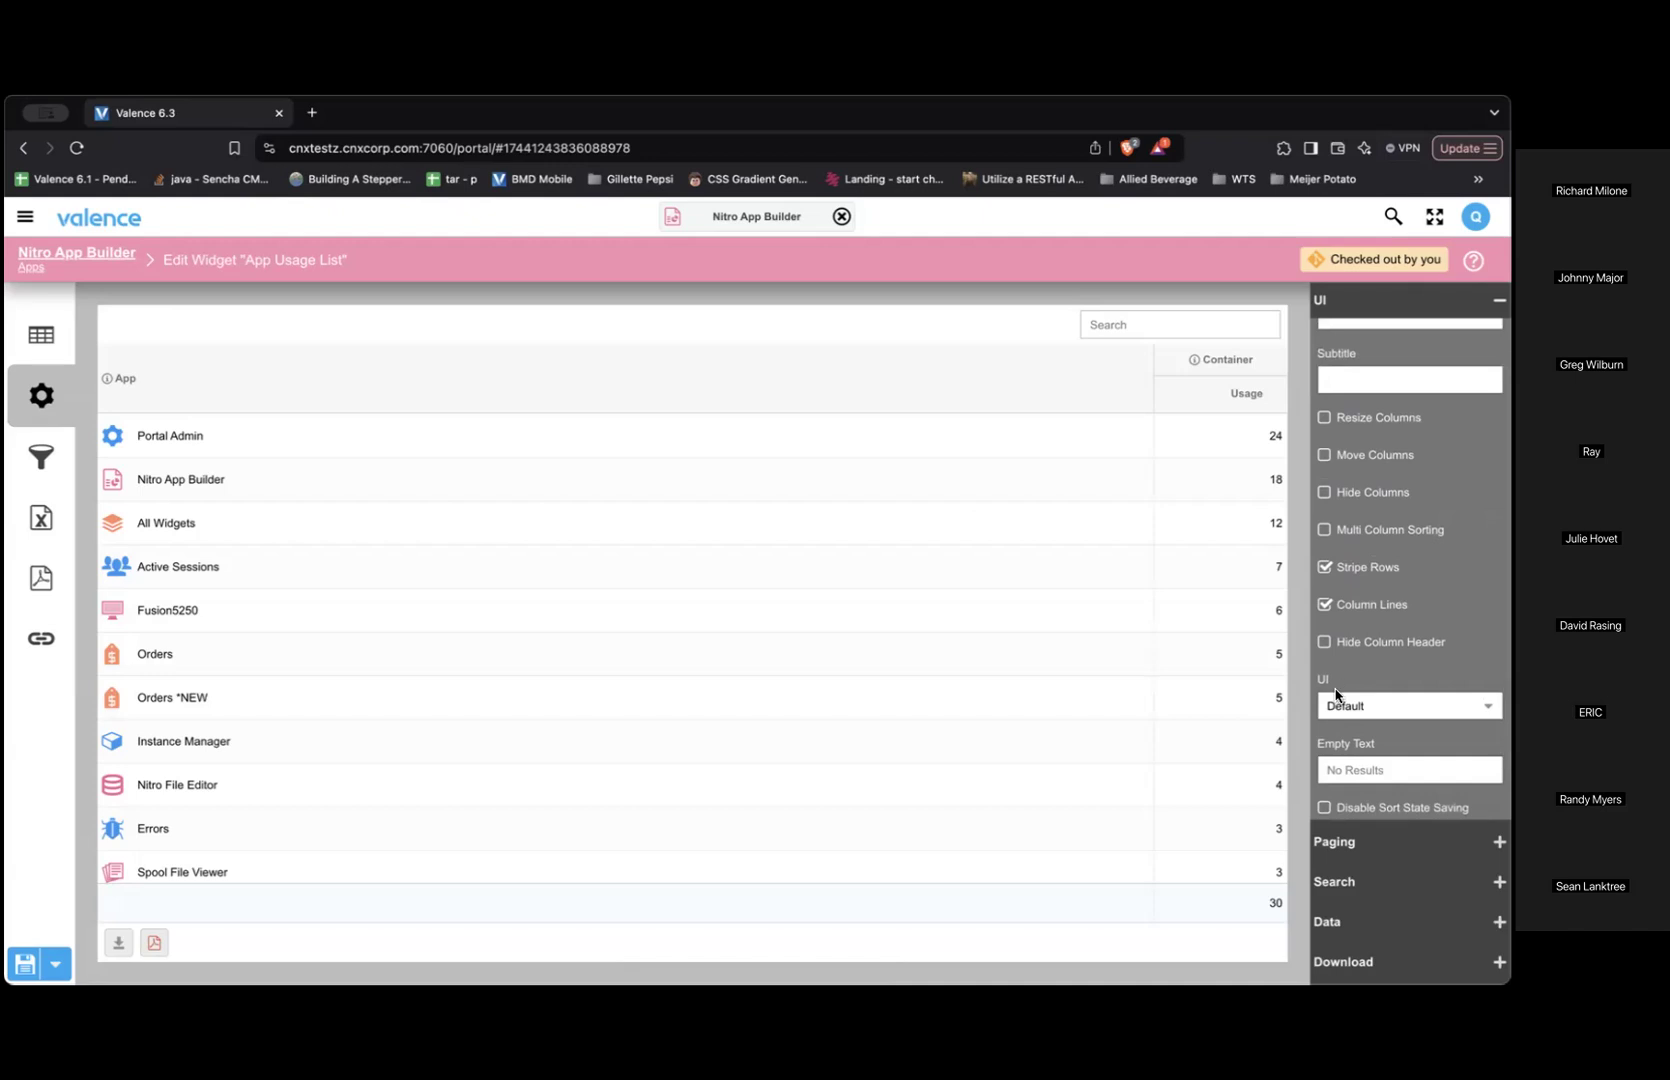
{"action": "left_click", "coordinate": [1380, 705]}
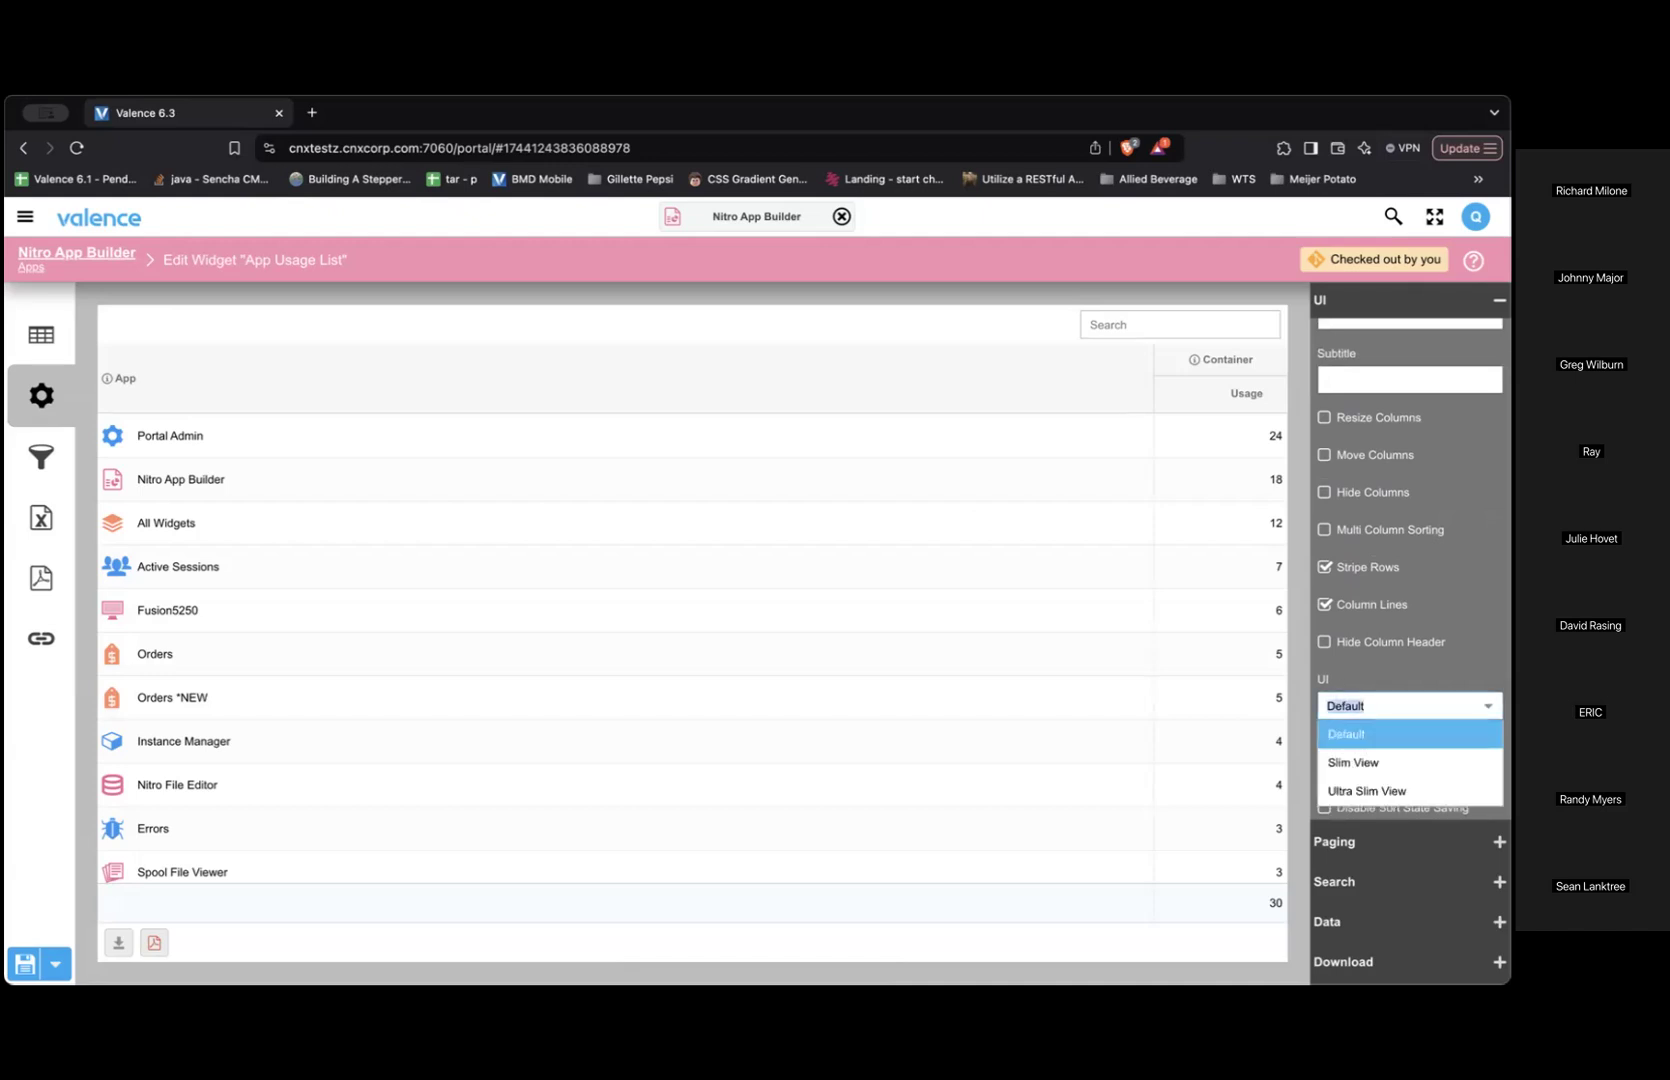
{"action": "left_click", "coordinate": [1362, 764]}
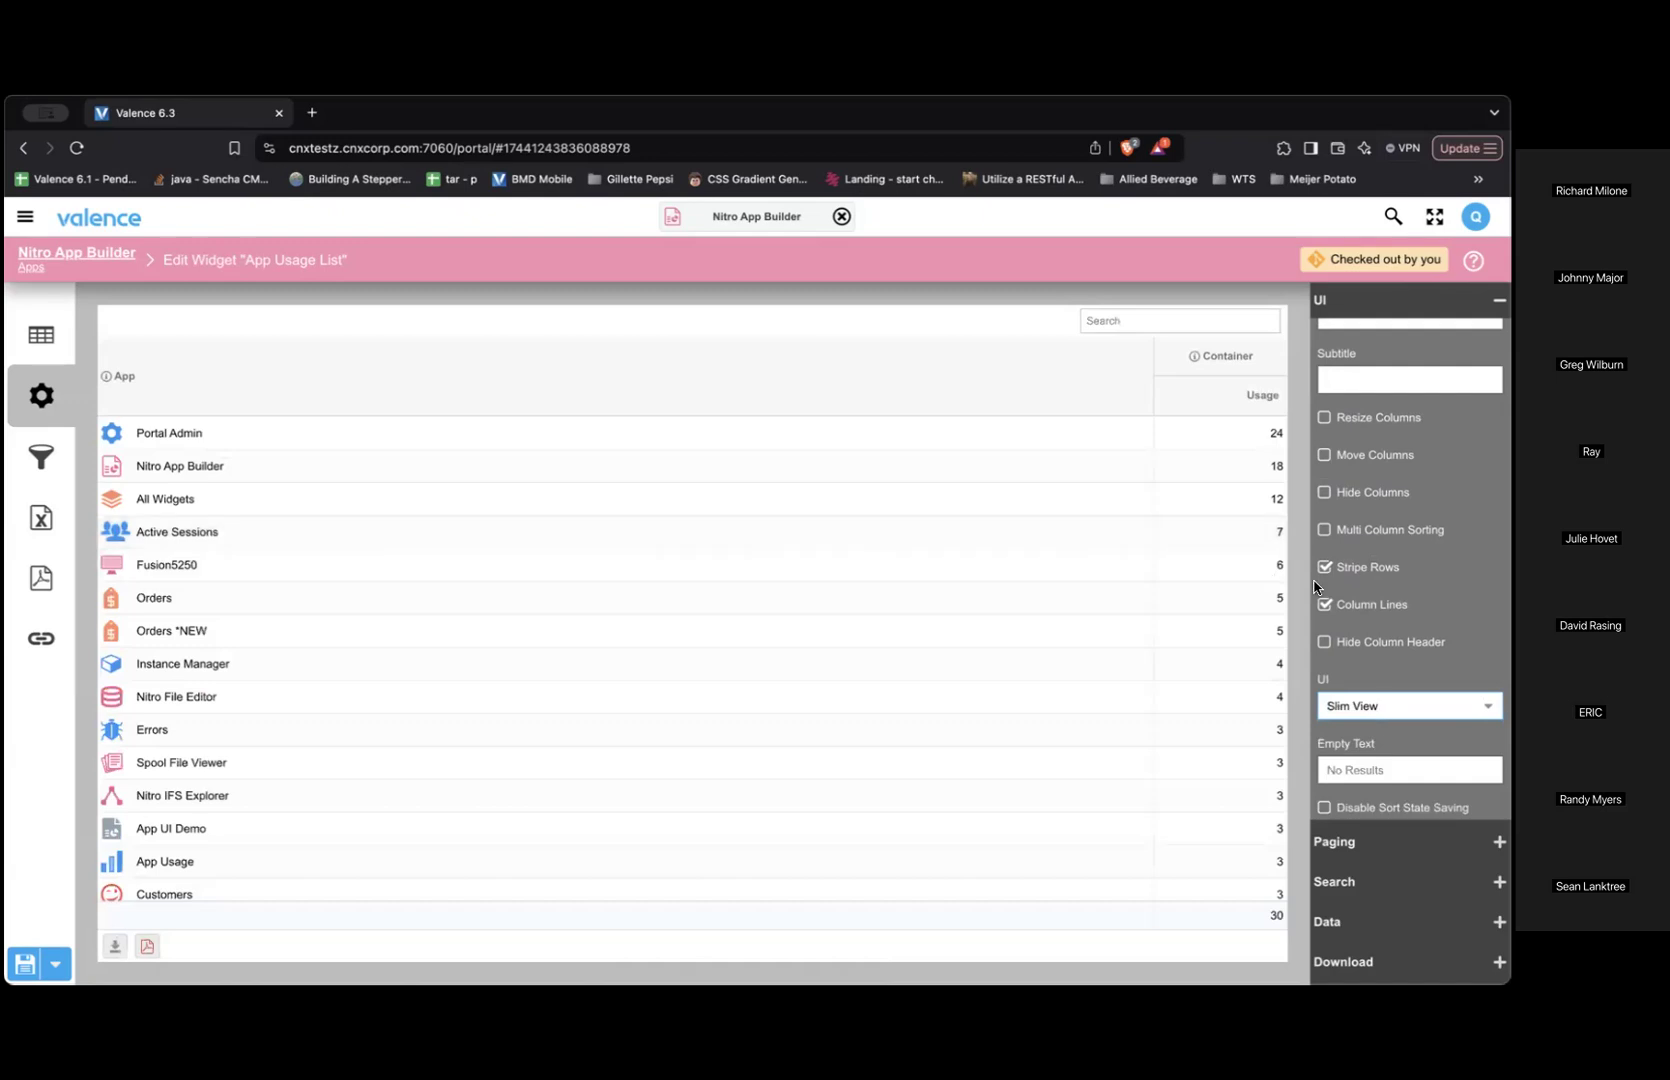
Try the Ultra Slim View UI on the App Usage List grid and leave the widget without saving.
{"action": "left_click", "coordinate": [1487, 706]}
{"action": "left_click", "coordinate": [1367, 791]}
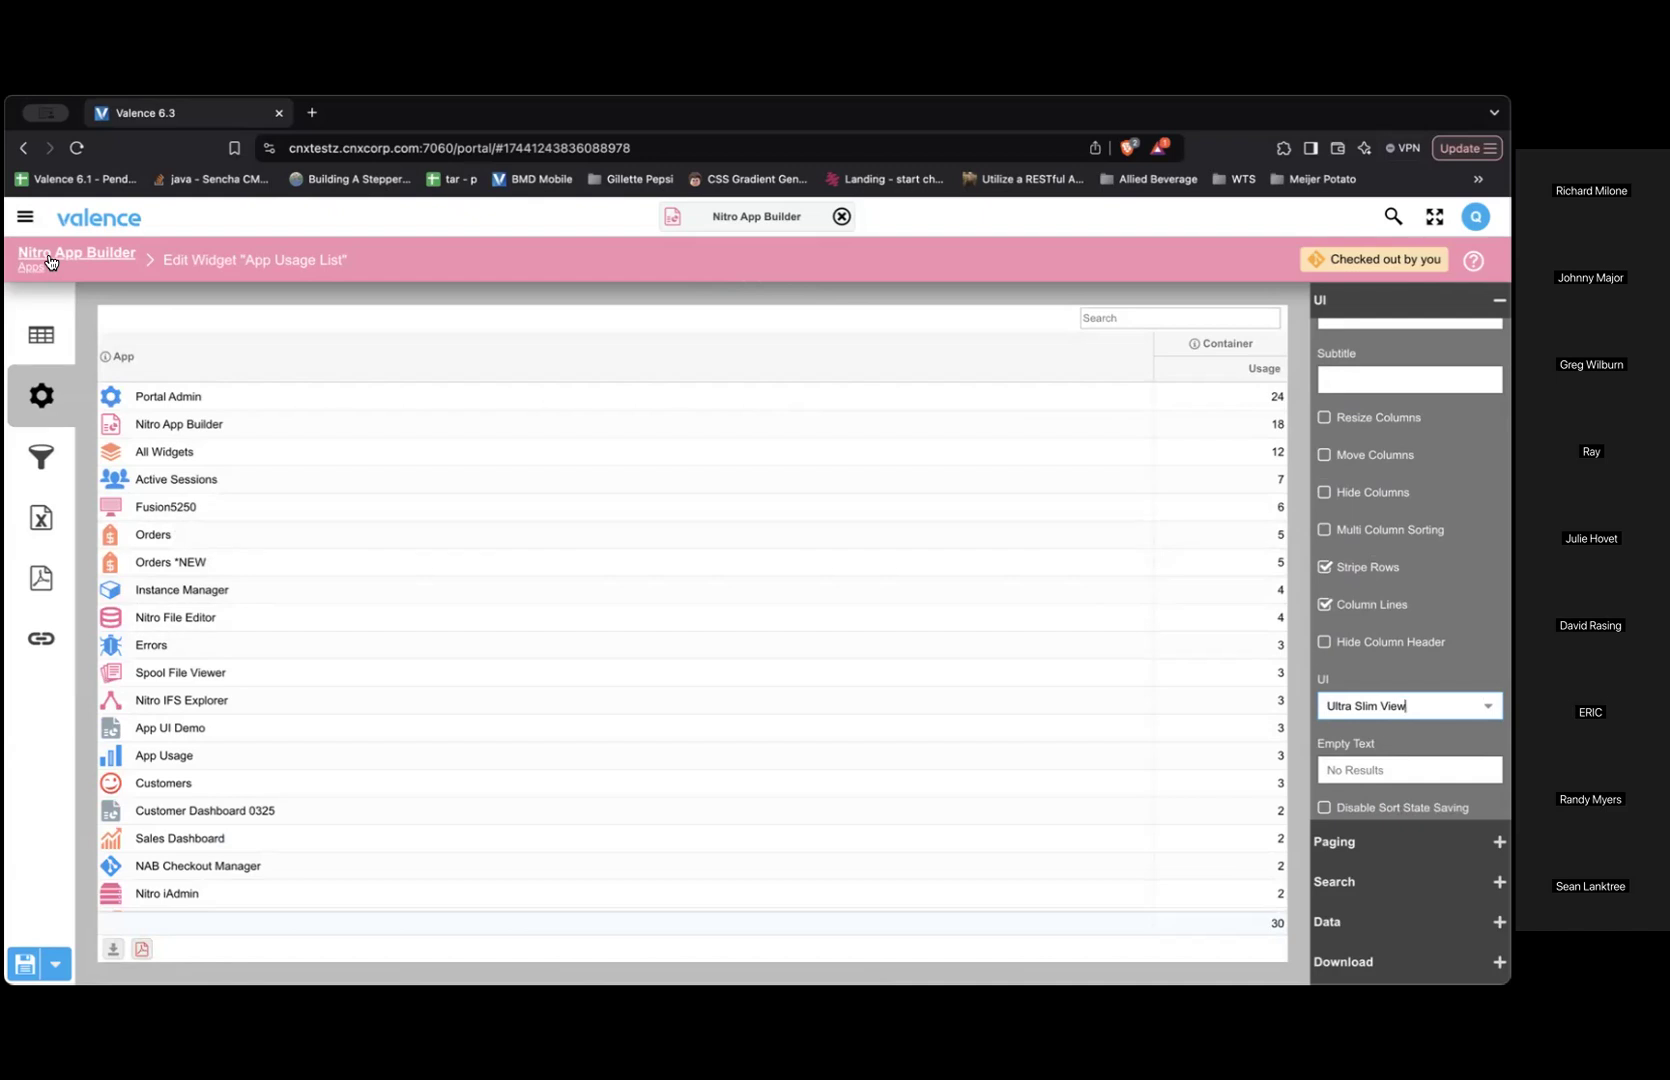
{"action": "left_click", "coordinate": [78, 260]}
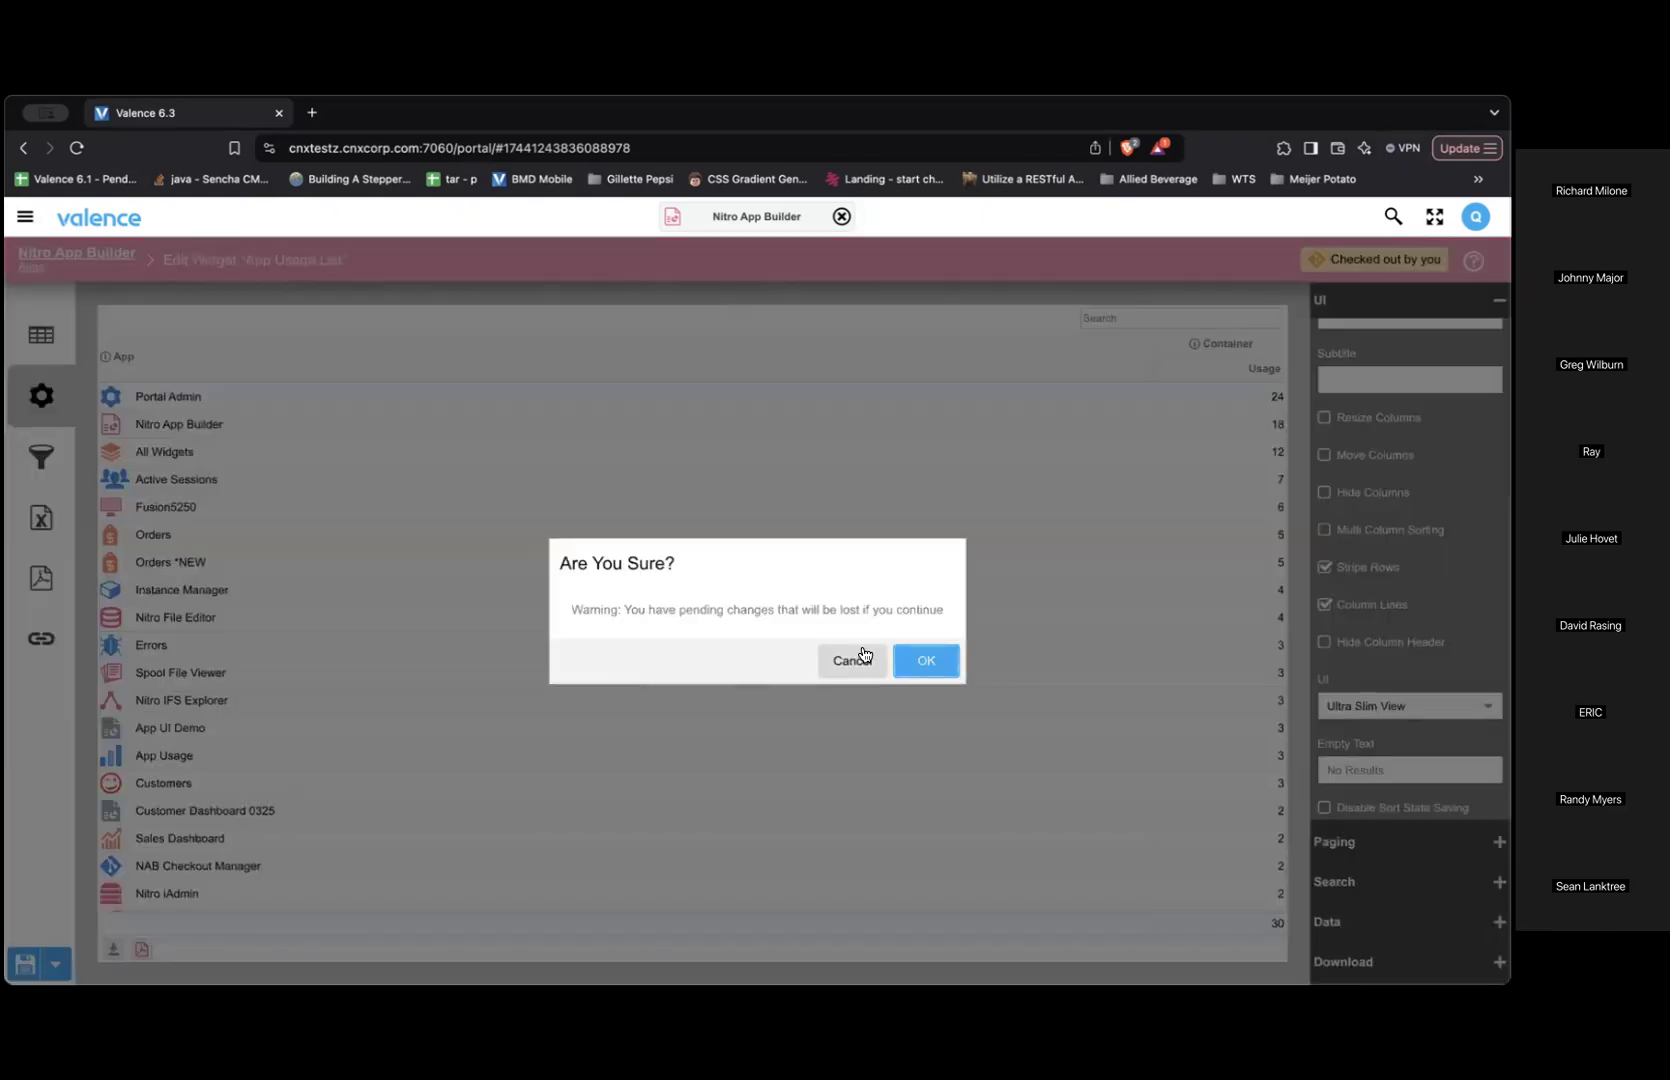
{"action": "left_click", "coordinate": [920, 662]}
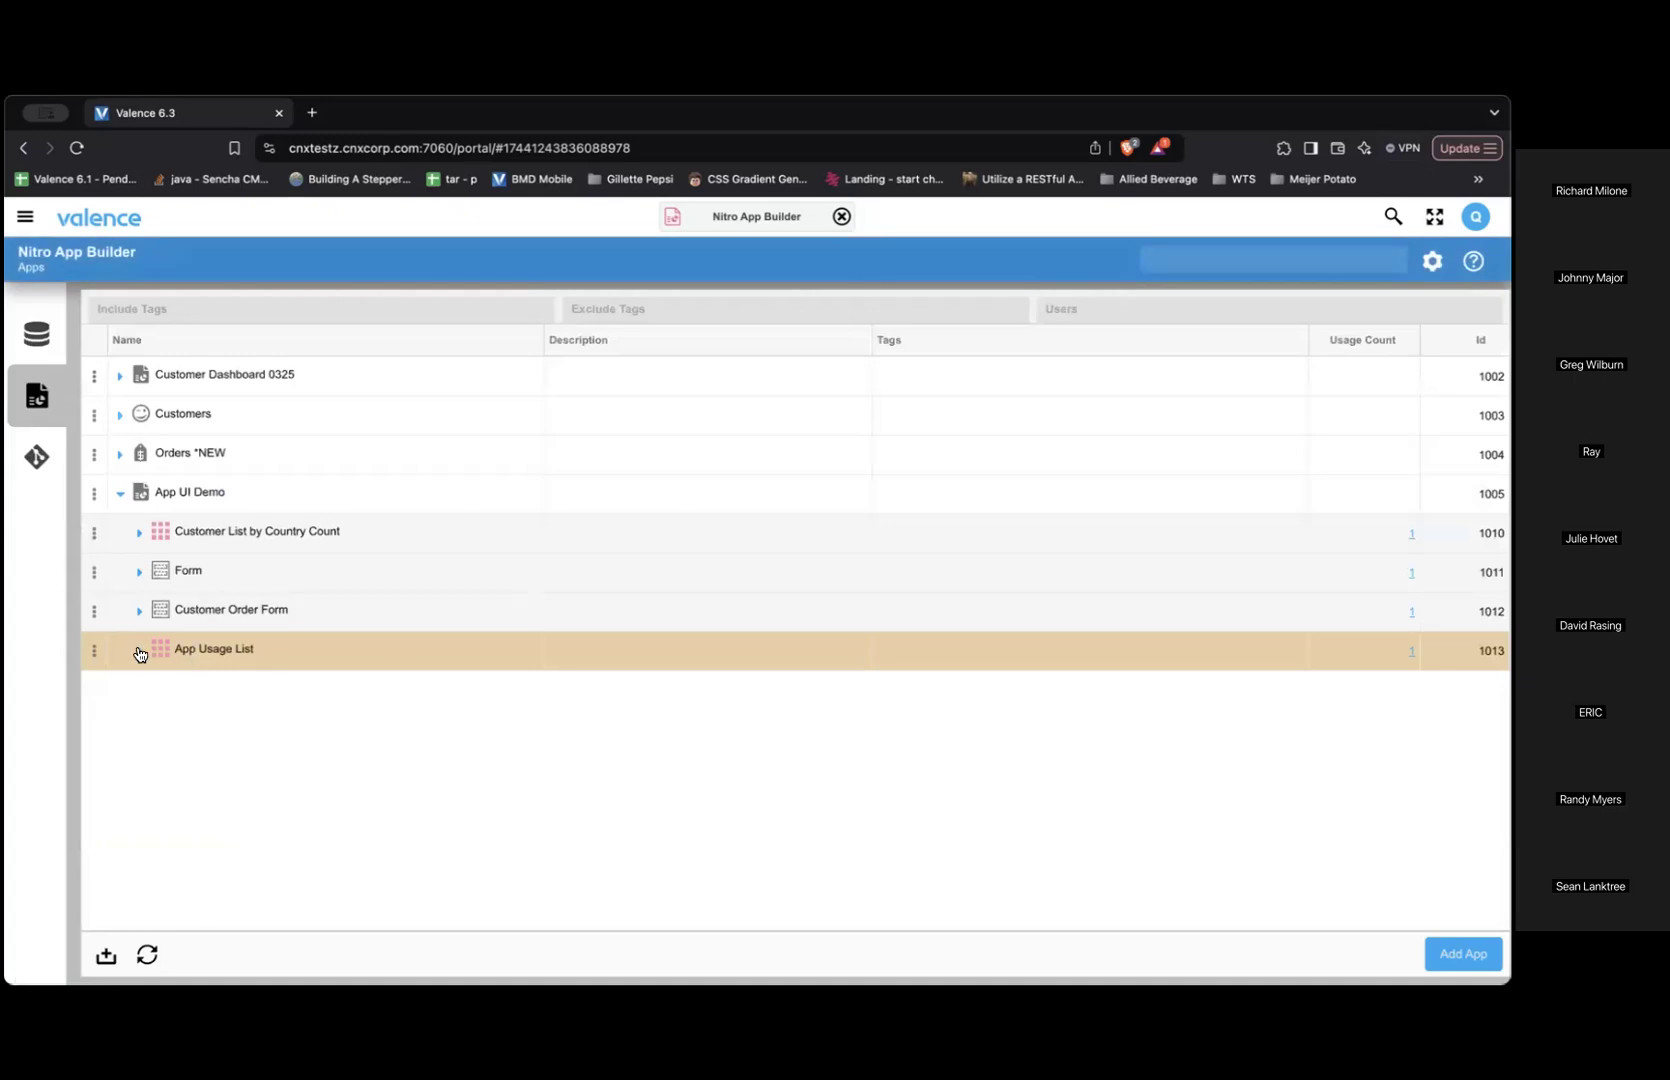
Discard the checked-out changes of the App Usage List widget.
{"action": "left_click", "coordinate": [93, 651]}
{"action": "mouse_move", "coordinate": [112, 712]}
{"action": "left_click", "coordinate": [234, 742]}
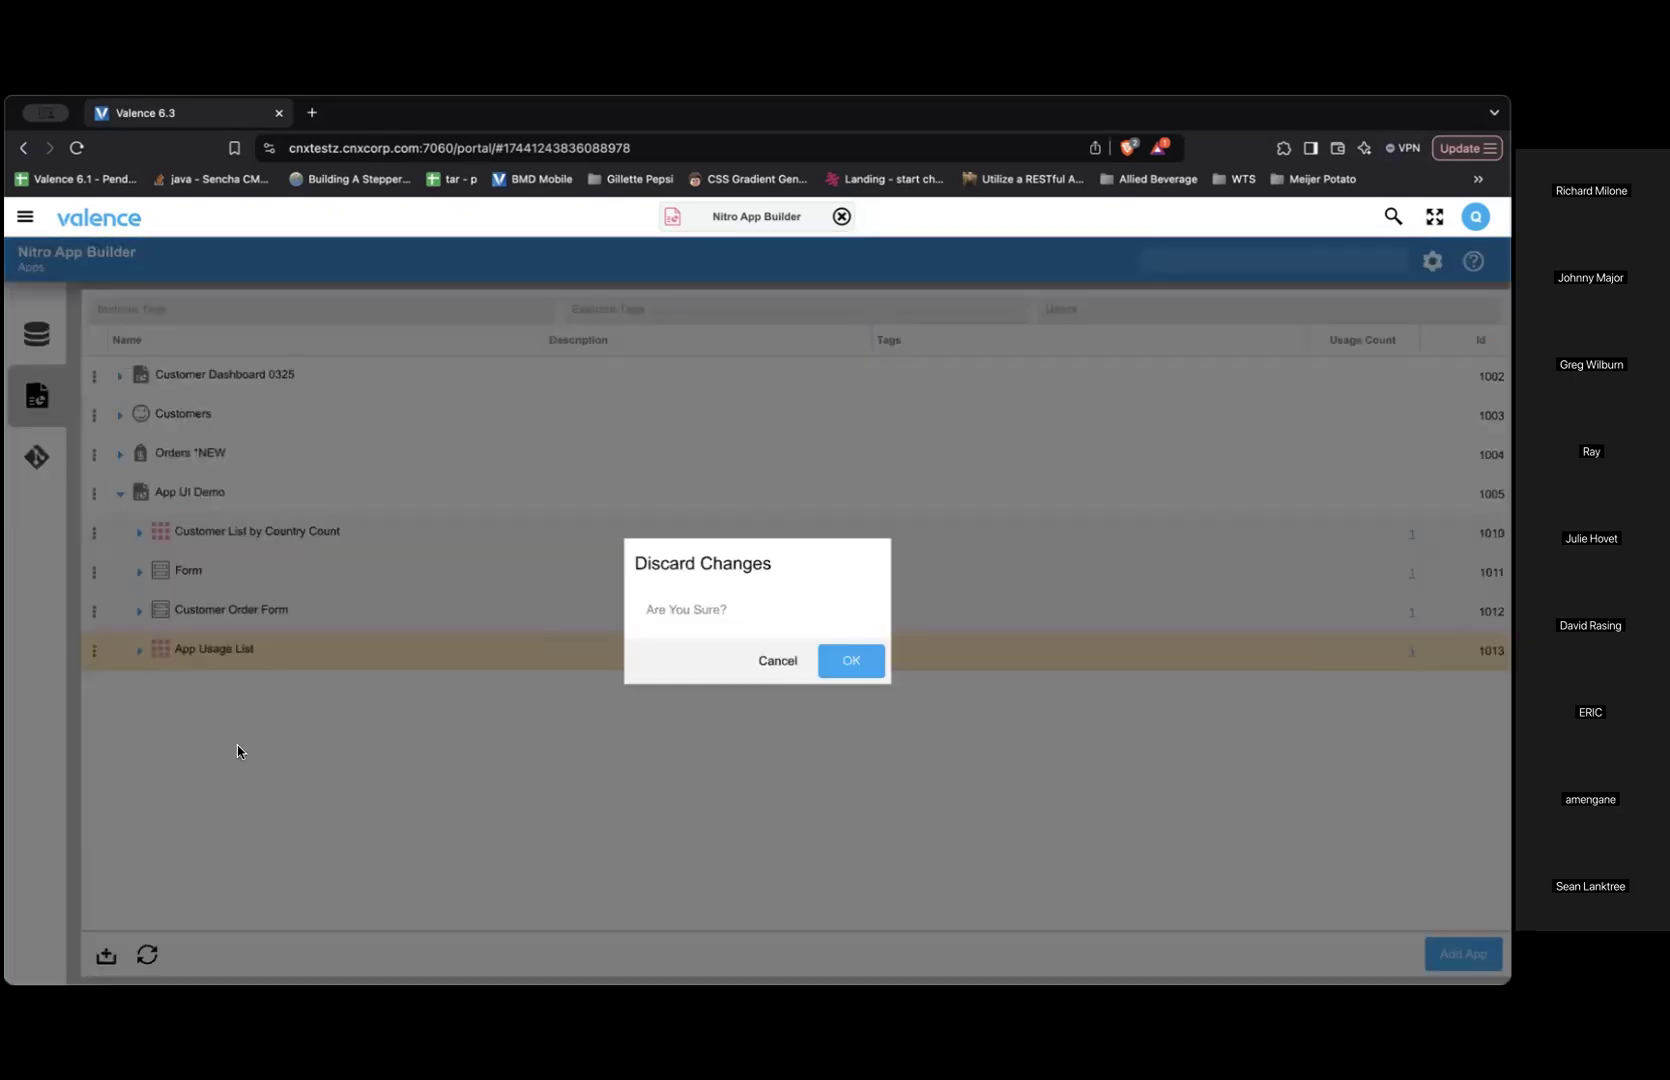
{"action": "left_click", "coordinate": [851, 660]}
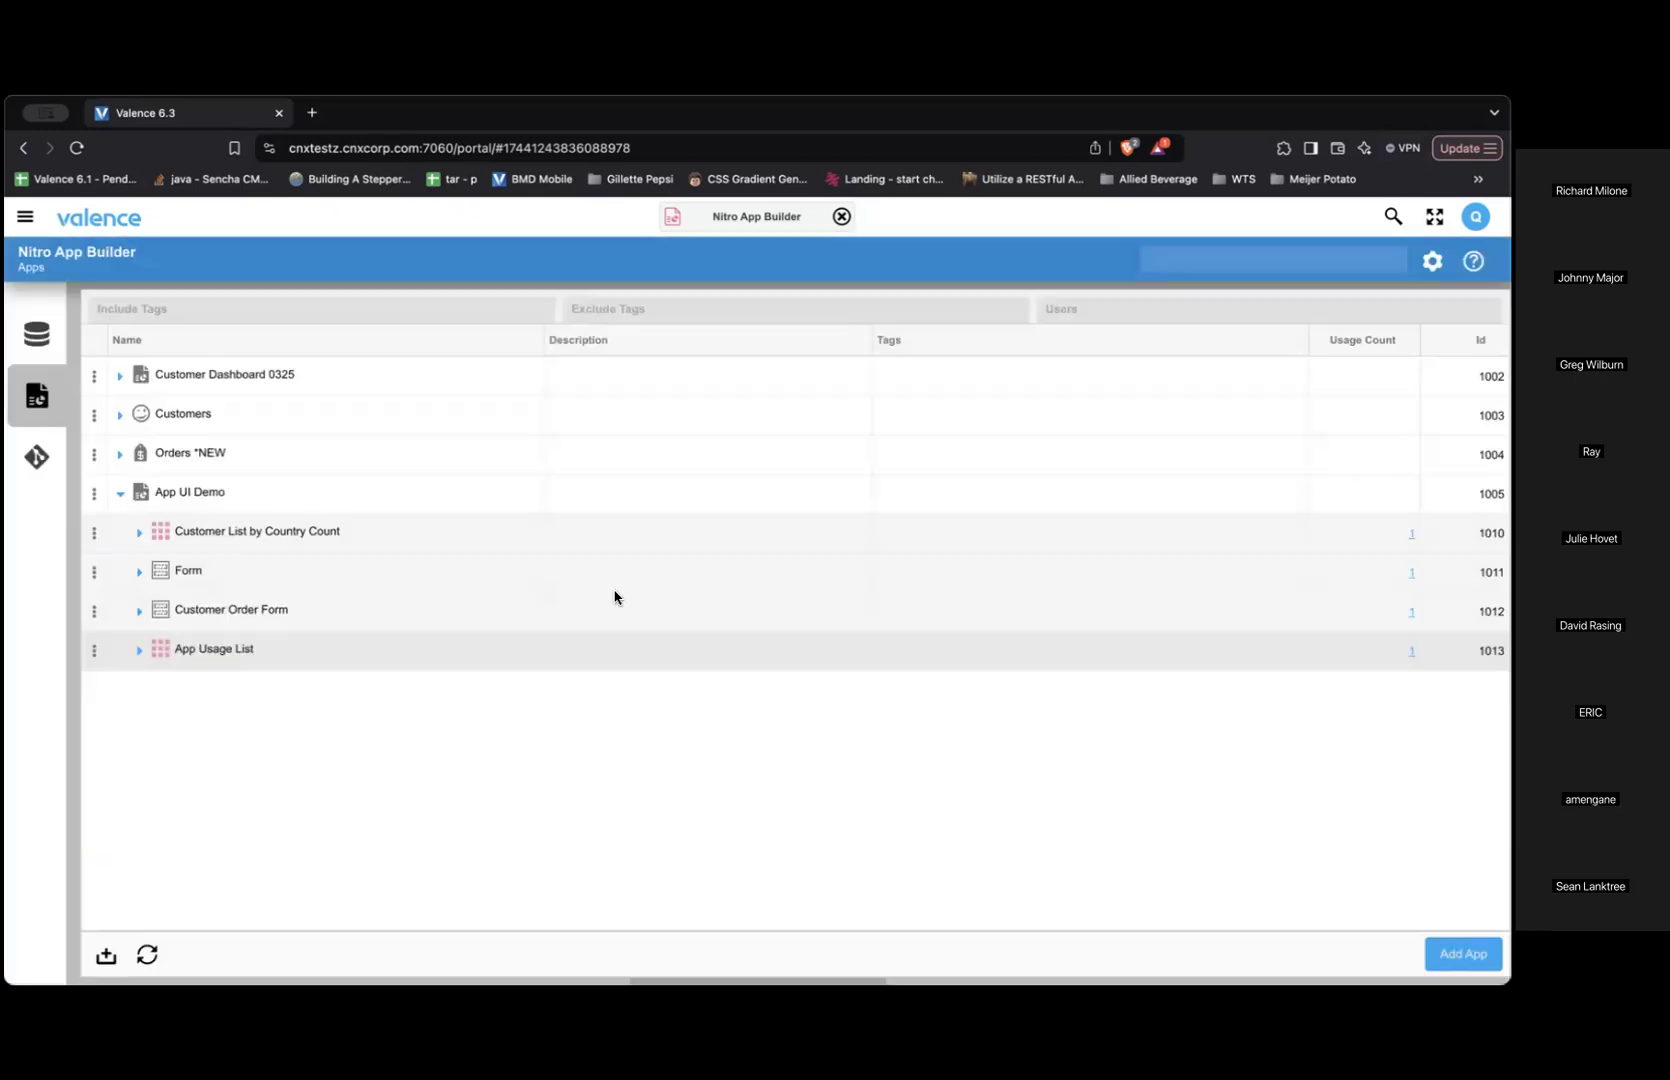
Check out the Customer List by Country Count widget for editing and set its grid UI to Slim View.
{"action": "left_click", "coordinate": [94, 533]}
{"action": "left_click", "coordinate": [96, 625]}
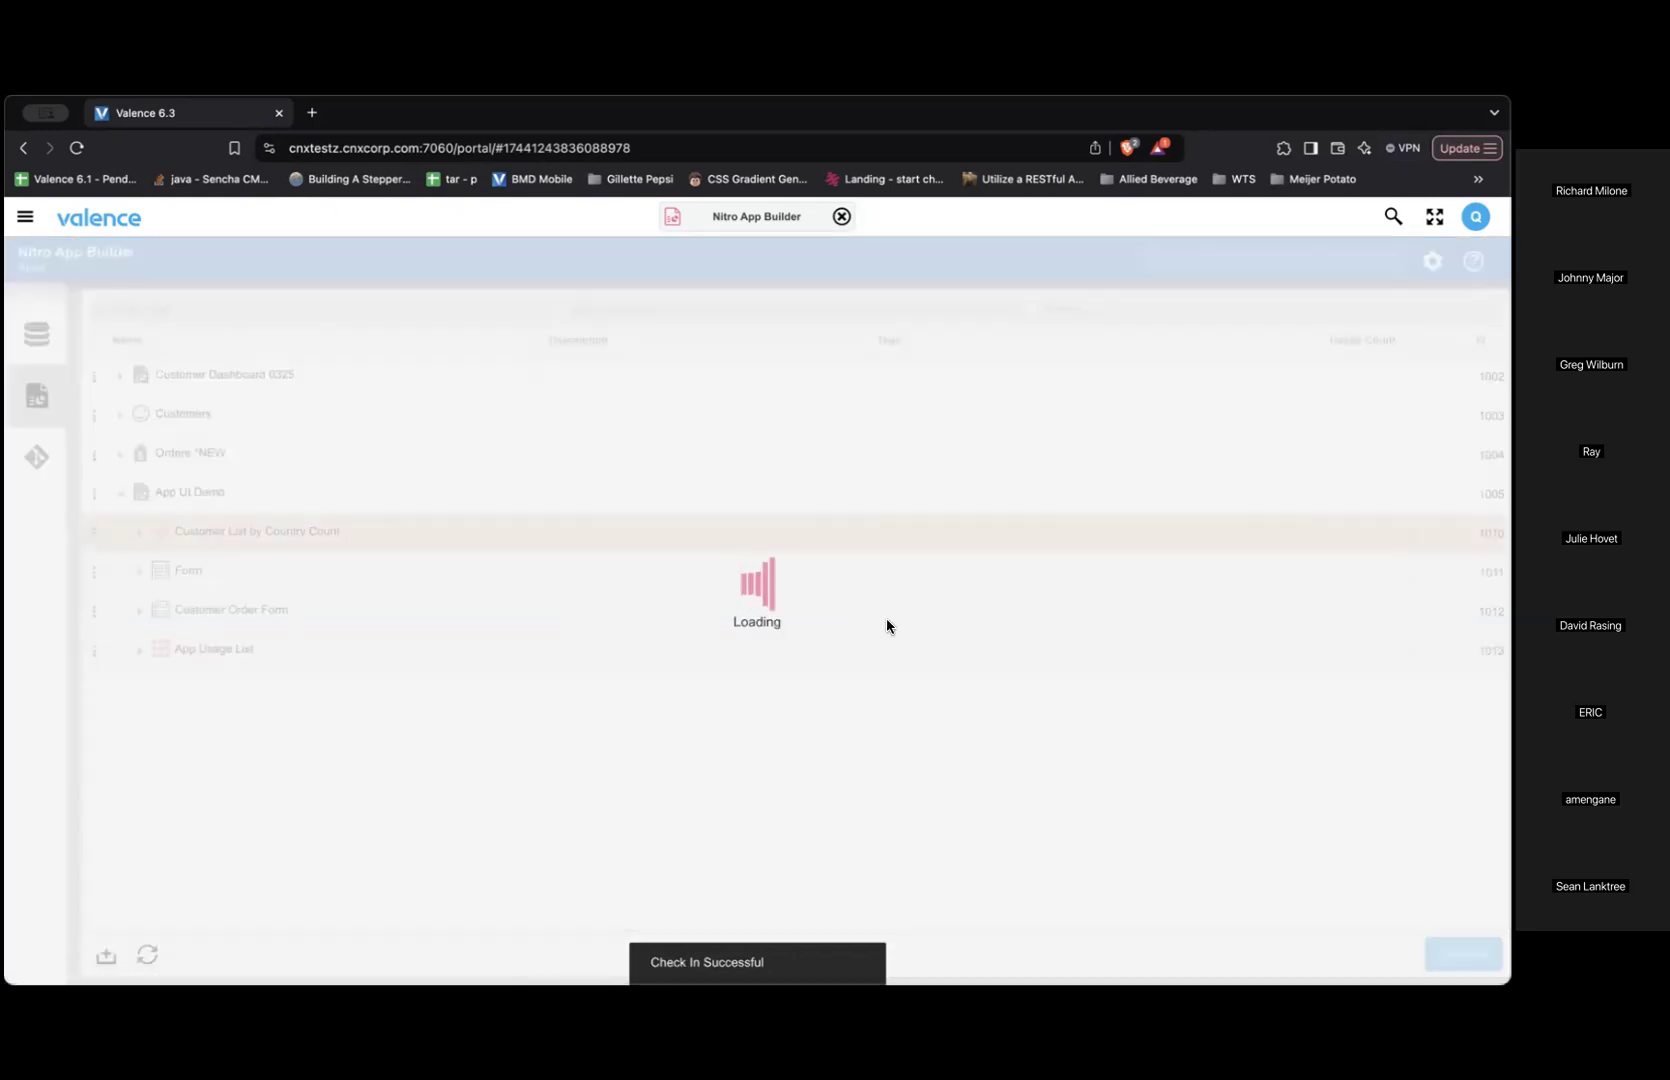
{"action": "left_click", "coordinate": [41, 395]}
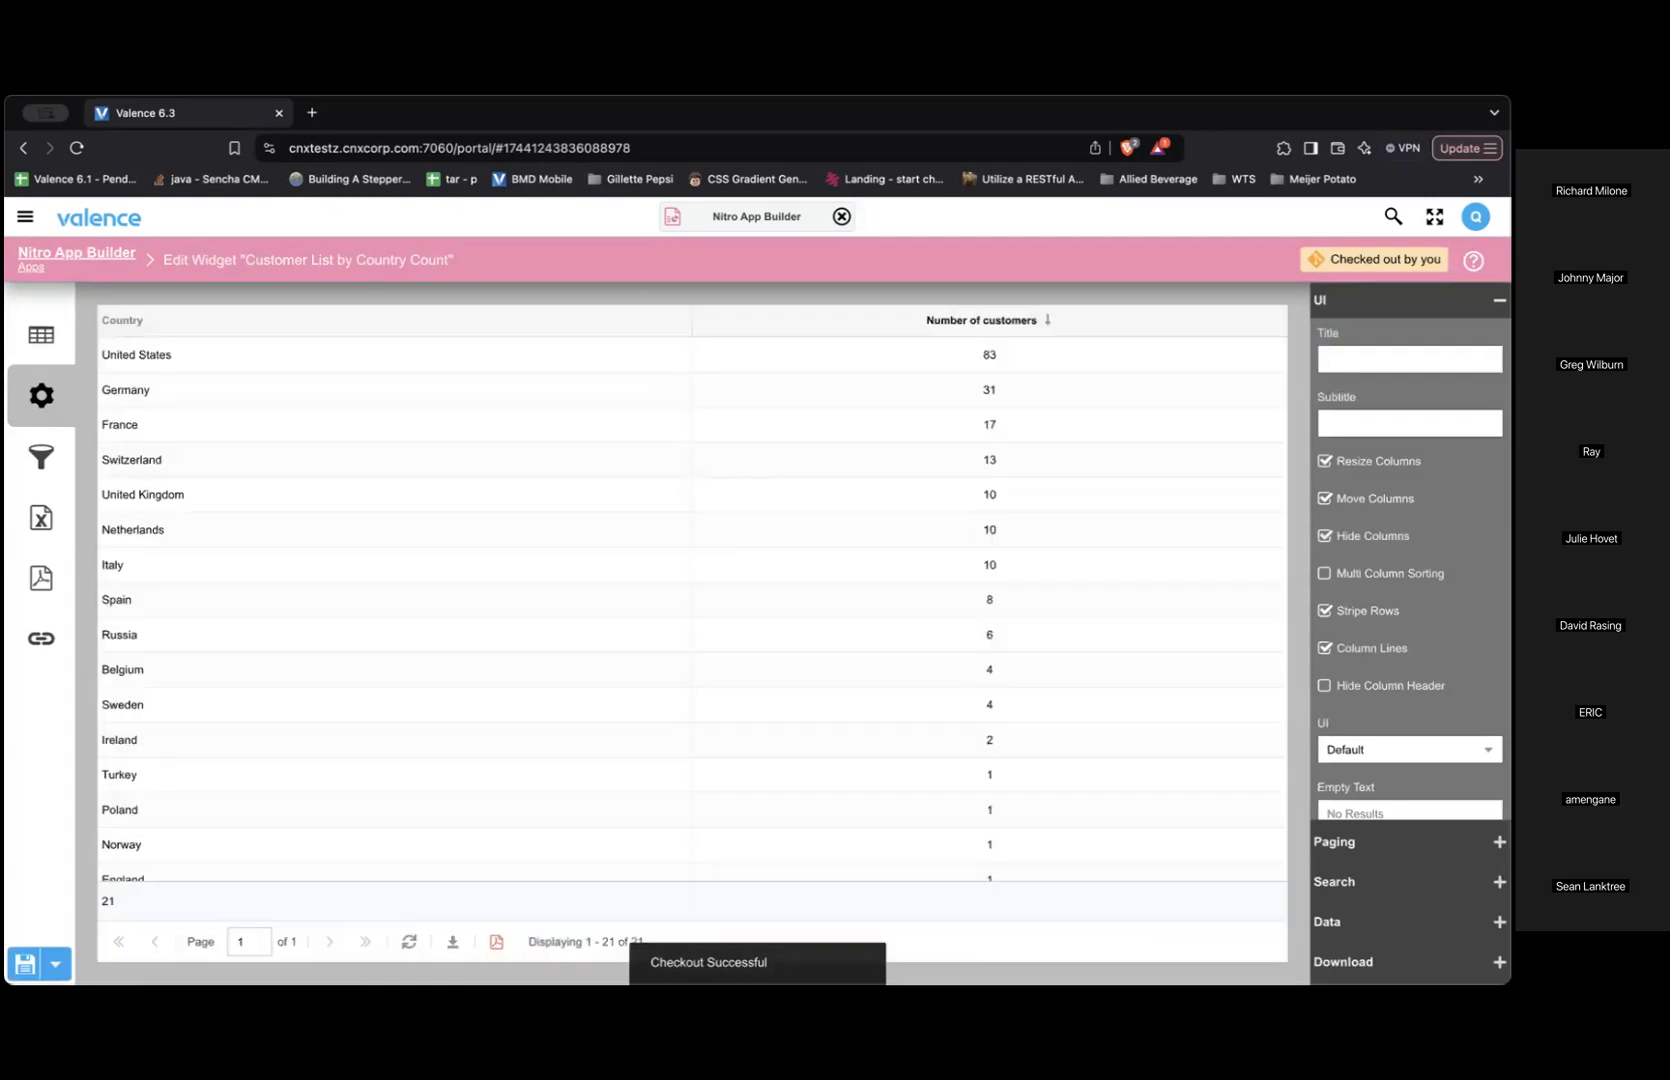
{"action": "left_click", "coordinate": [1400, 750]}
{"action": "left_click", "coordinate": [1400, 807]}
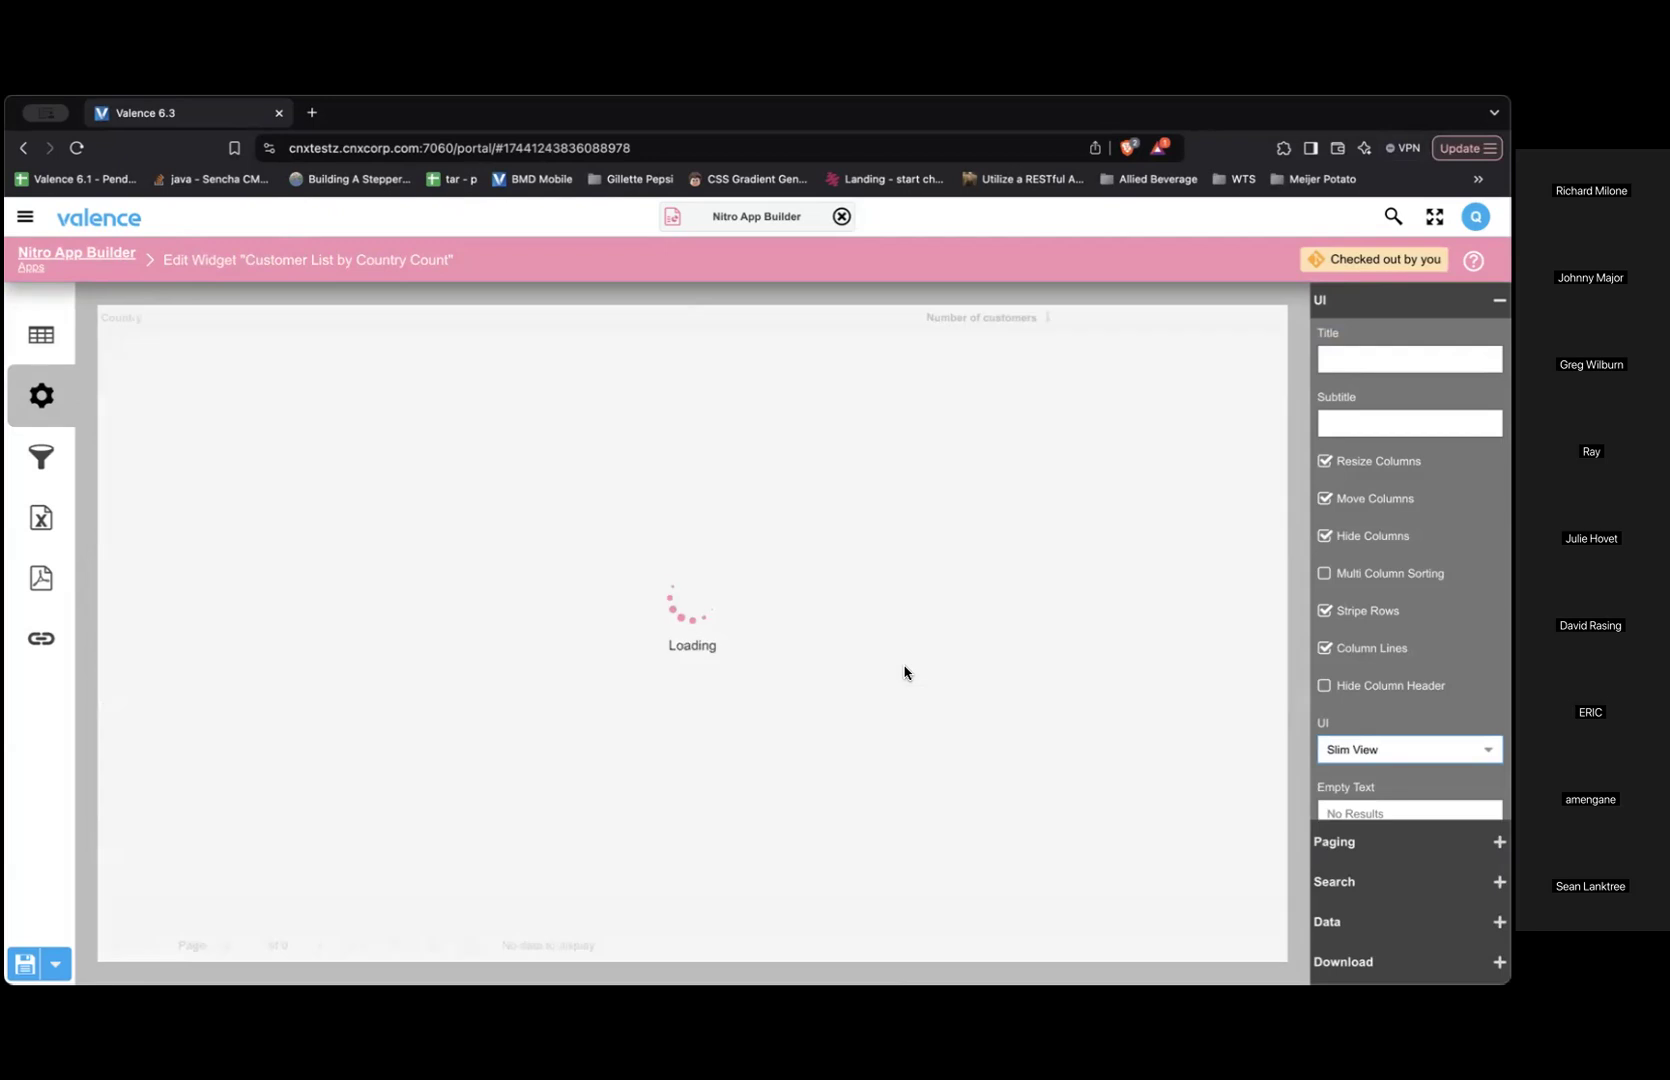
Switch the Customer List by Country Count grid to Ultra Slim View, then save and exit the widget.
{"action": "key", "text": "Down"}
{"action": "key", "text": "Down"}
{"action": "key", "text": "Return"}
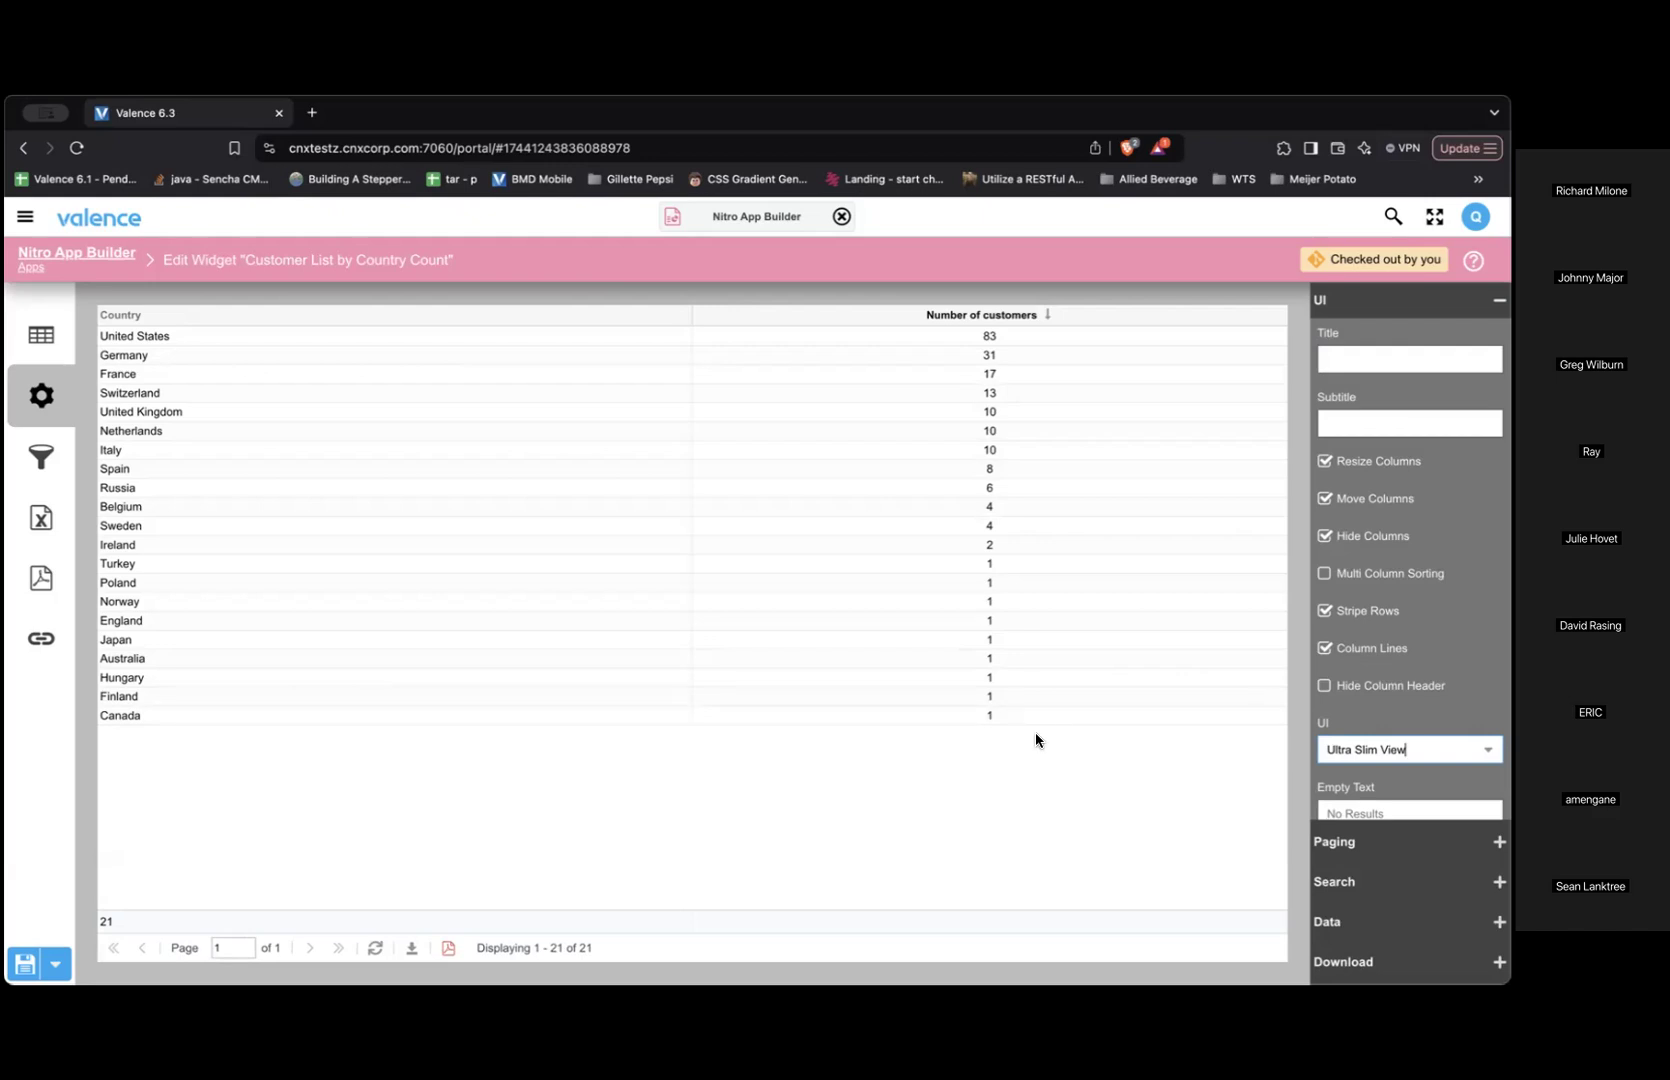
{"action": "left_click", "coordinate": [22, 966]}
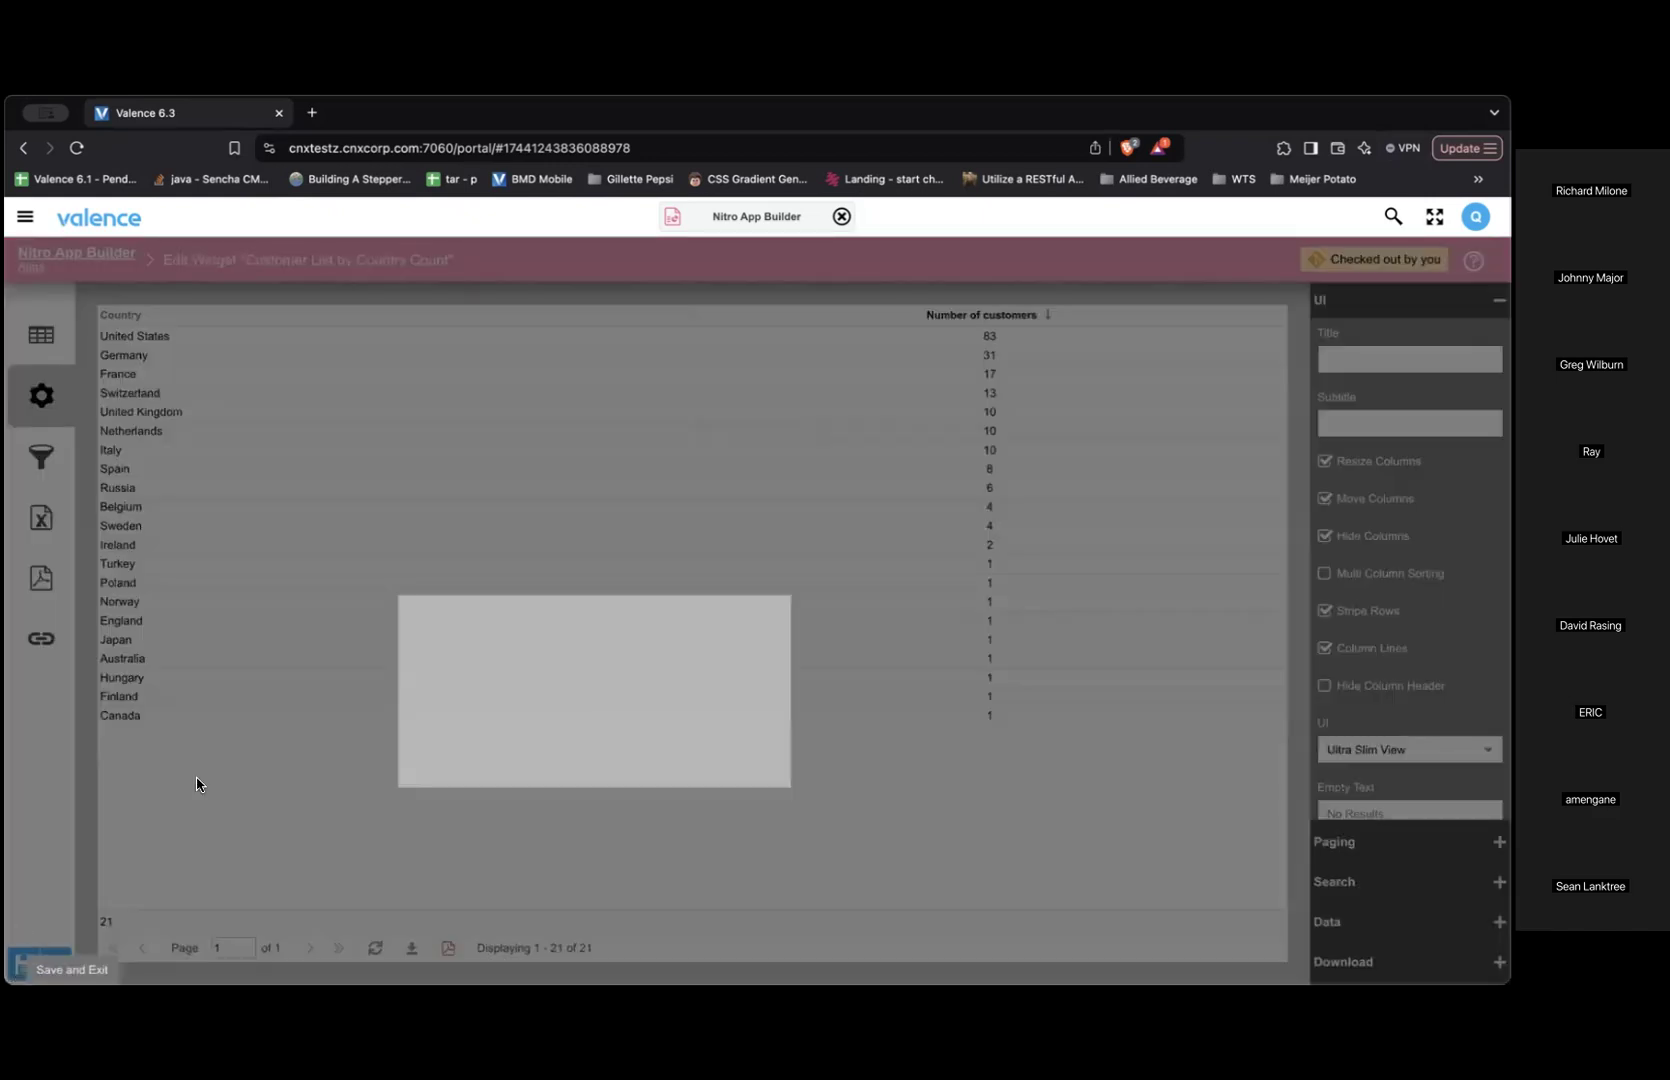
{"action": "left_click", "coordinate": [741, 706]}
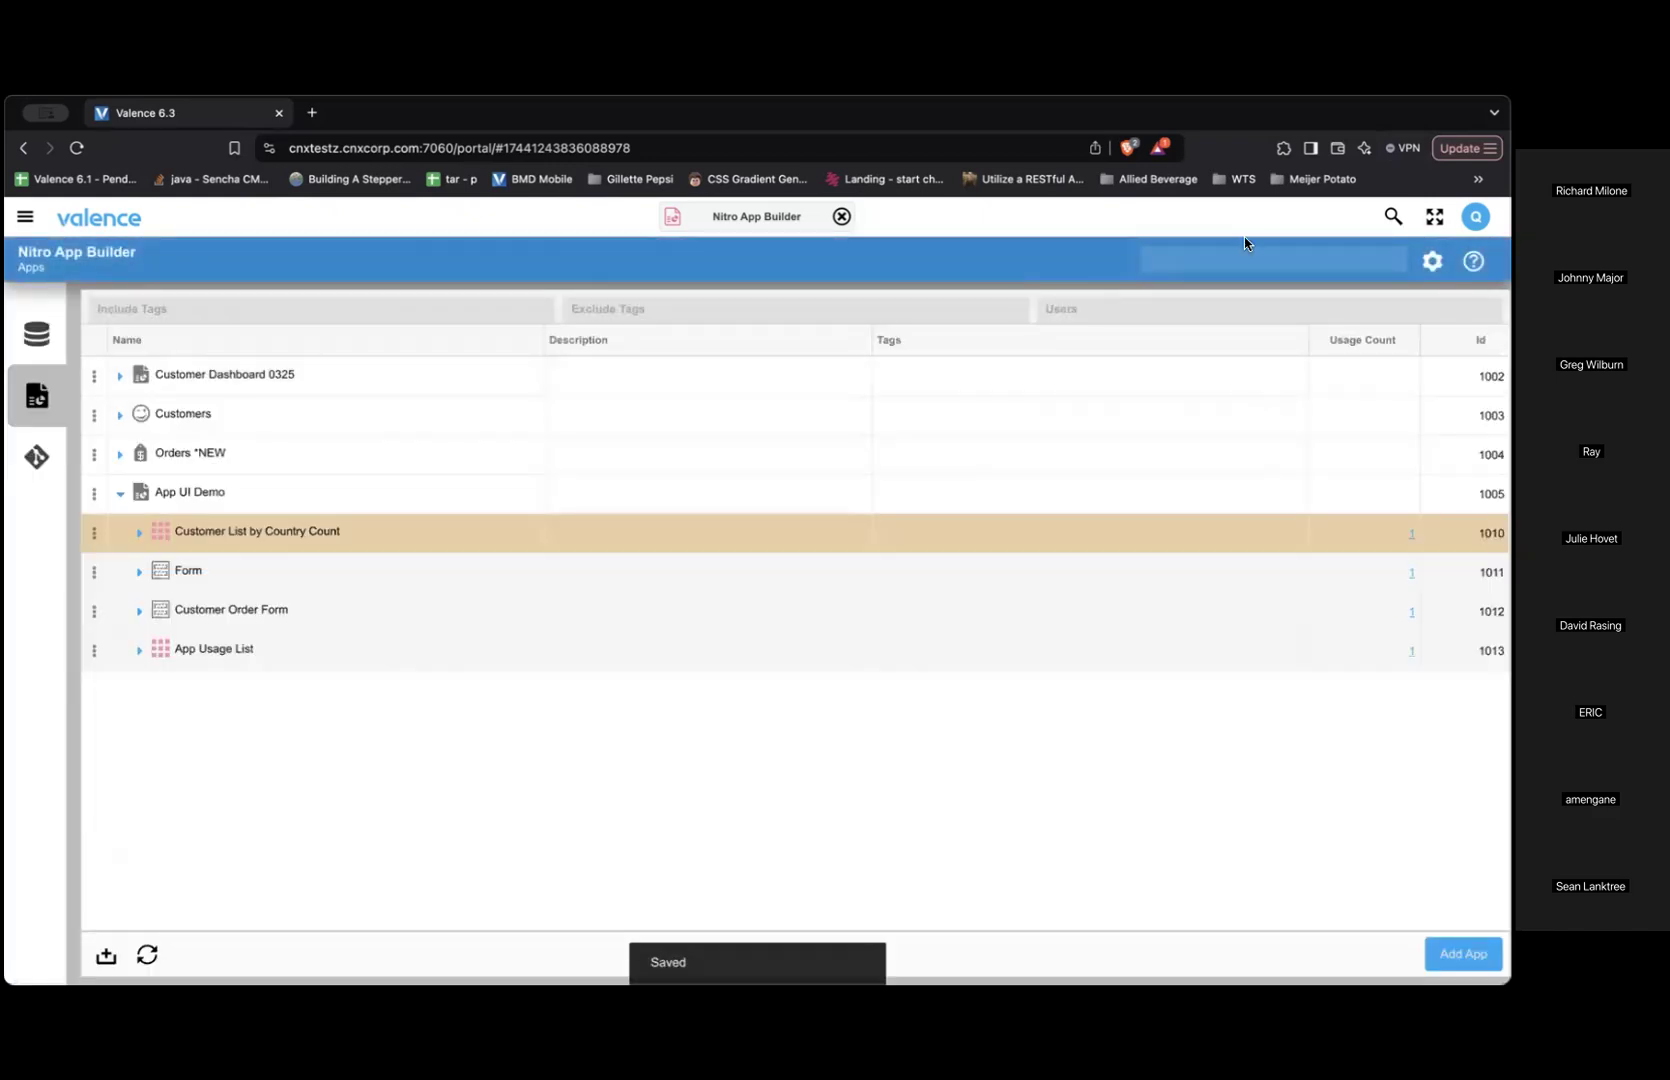
Find and launch the App UI Demo app and examine the row spacing of its customers-by-country grid.
{"action": "left_click", "coordinate": [1393, 216]}
{"action": "type", "text": "app ui"}
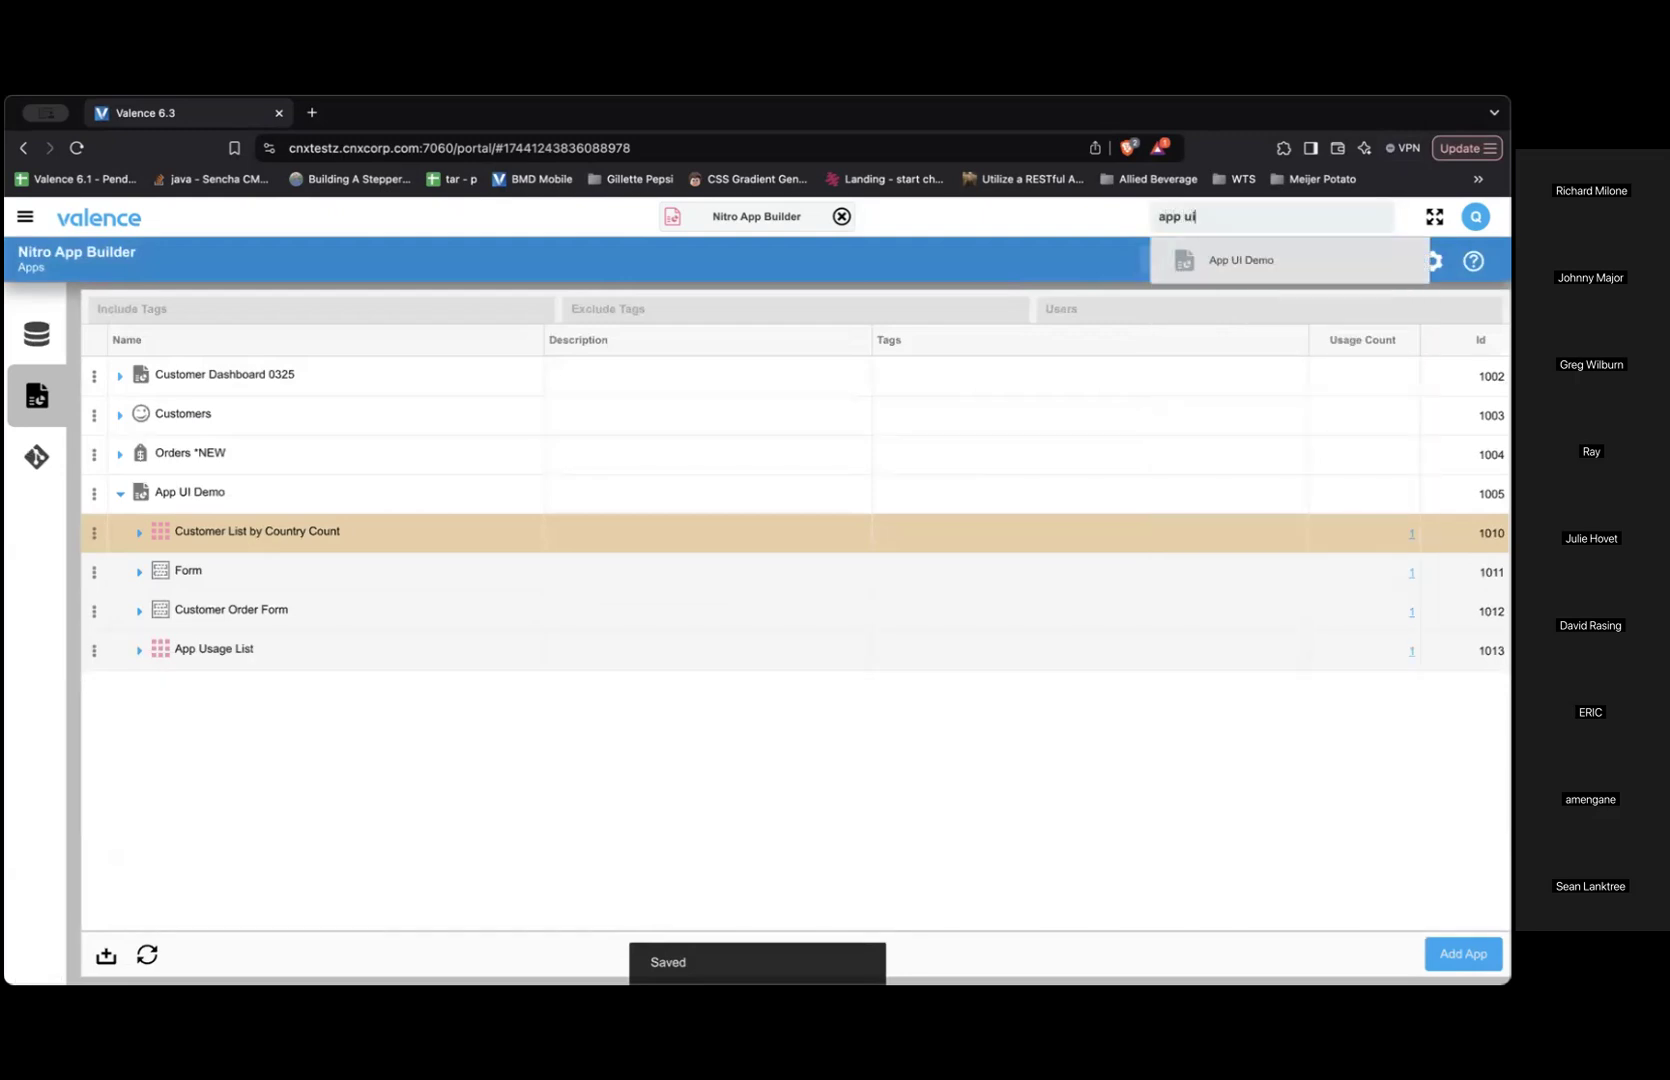
{"action": "left_click", "coordinate": [1245, 264]}
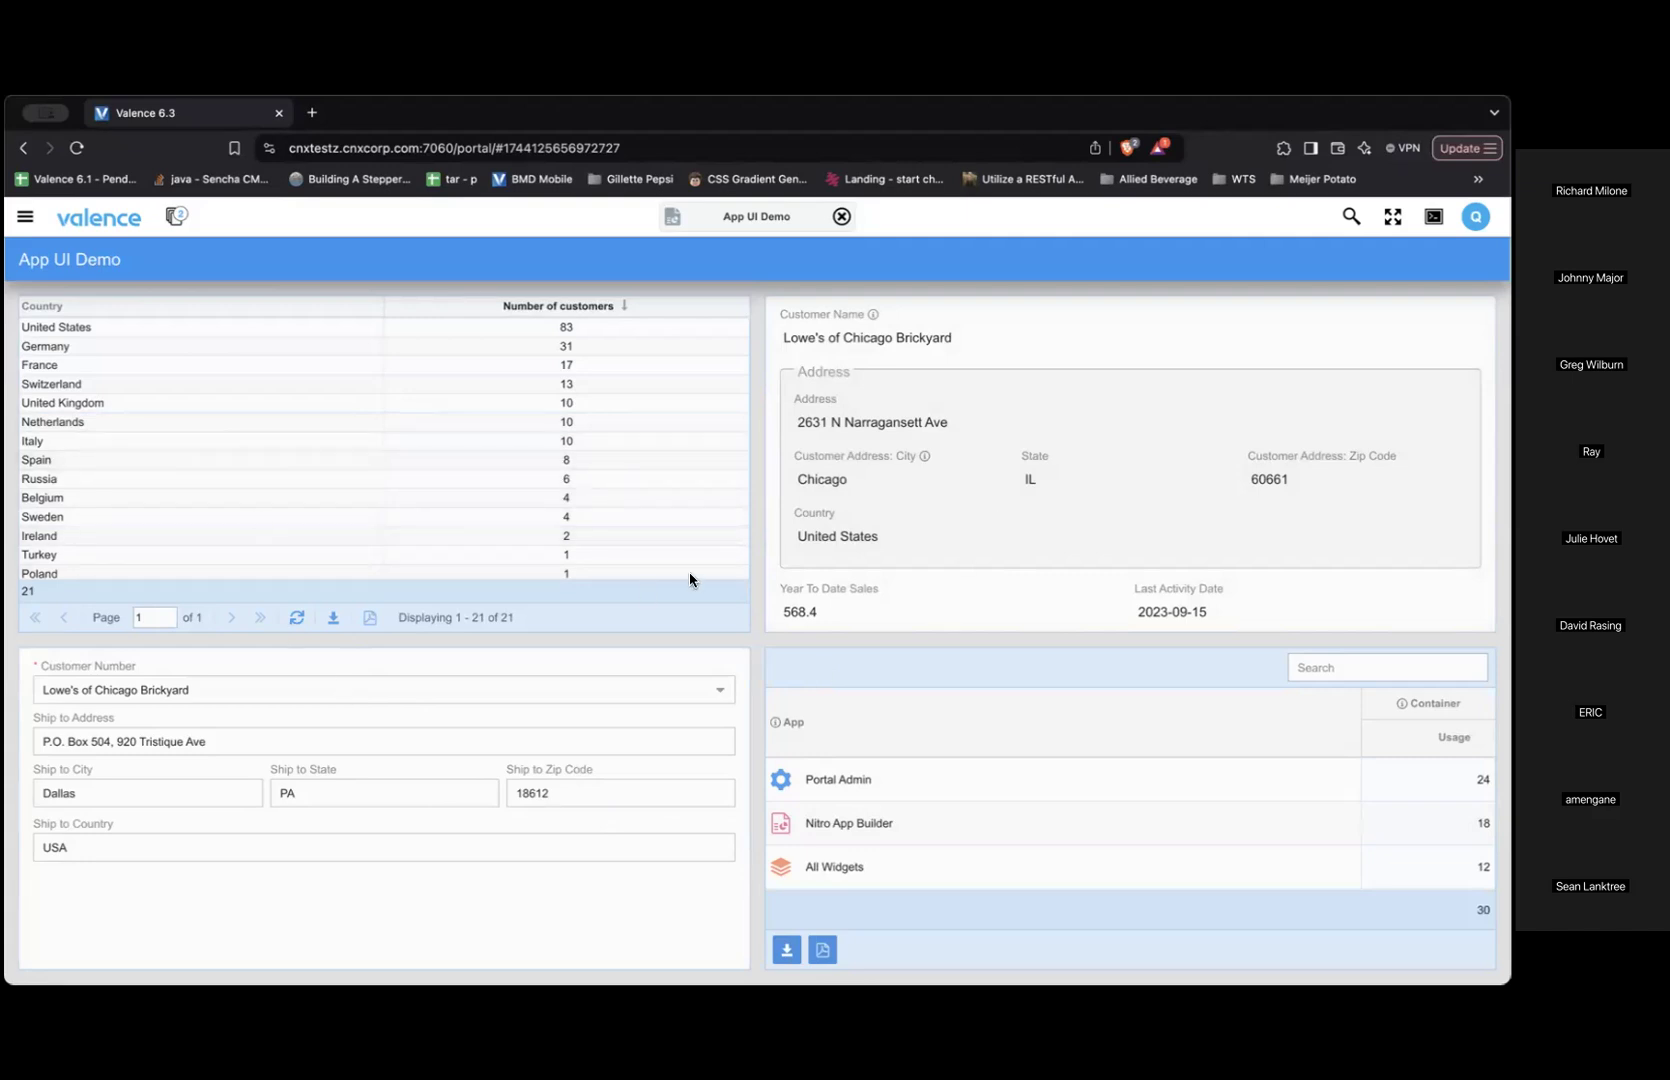
{"action": "scroll", "coordinate": [239, 480], "scroll_direction": "down", "scroll_amount": 1}
{"action": "scroll", "coordinate": [239, 480], "scroll_direction": "up", "scroll_amount": 1}
{"action": "scroll", "coordinate": [239, 481], "scroll_direction": "down", "scroll_amount": 3}
{"action": "scroll", "coordinate": [239, 483], "scroll_direction": "up", "scroll_amount": 3}
{"action": "scroll", "coordinate": [239, 483], "scroll_direction": "down", "scroll_amount": 3}
{"action": "scroll", "coordinate": [239, 483], "scroll_direction": "up", "scroll_amount": 3}
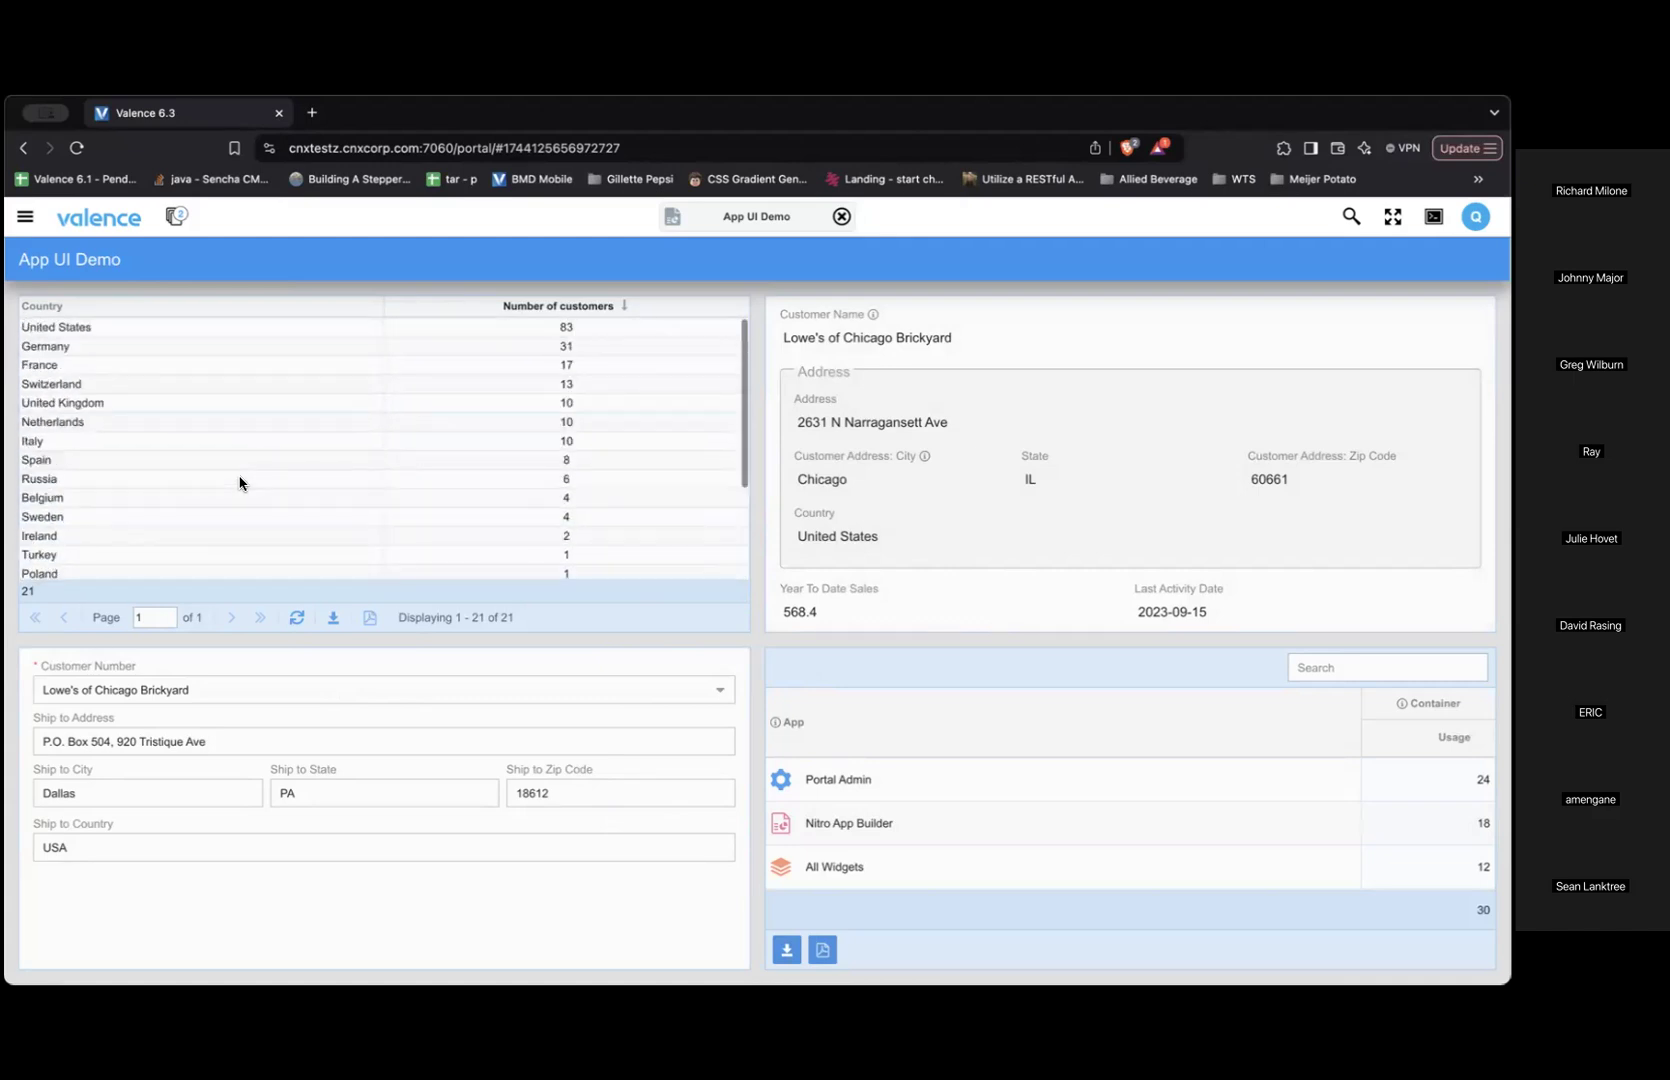
Return to Nitro App Builder, check out the App UI Demo app for editing and open its theming settings.
{"action": "left_click", "coordinate": [672, 219]}
{"action": "left_click", "coordinate": [677, 258]}
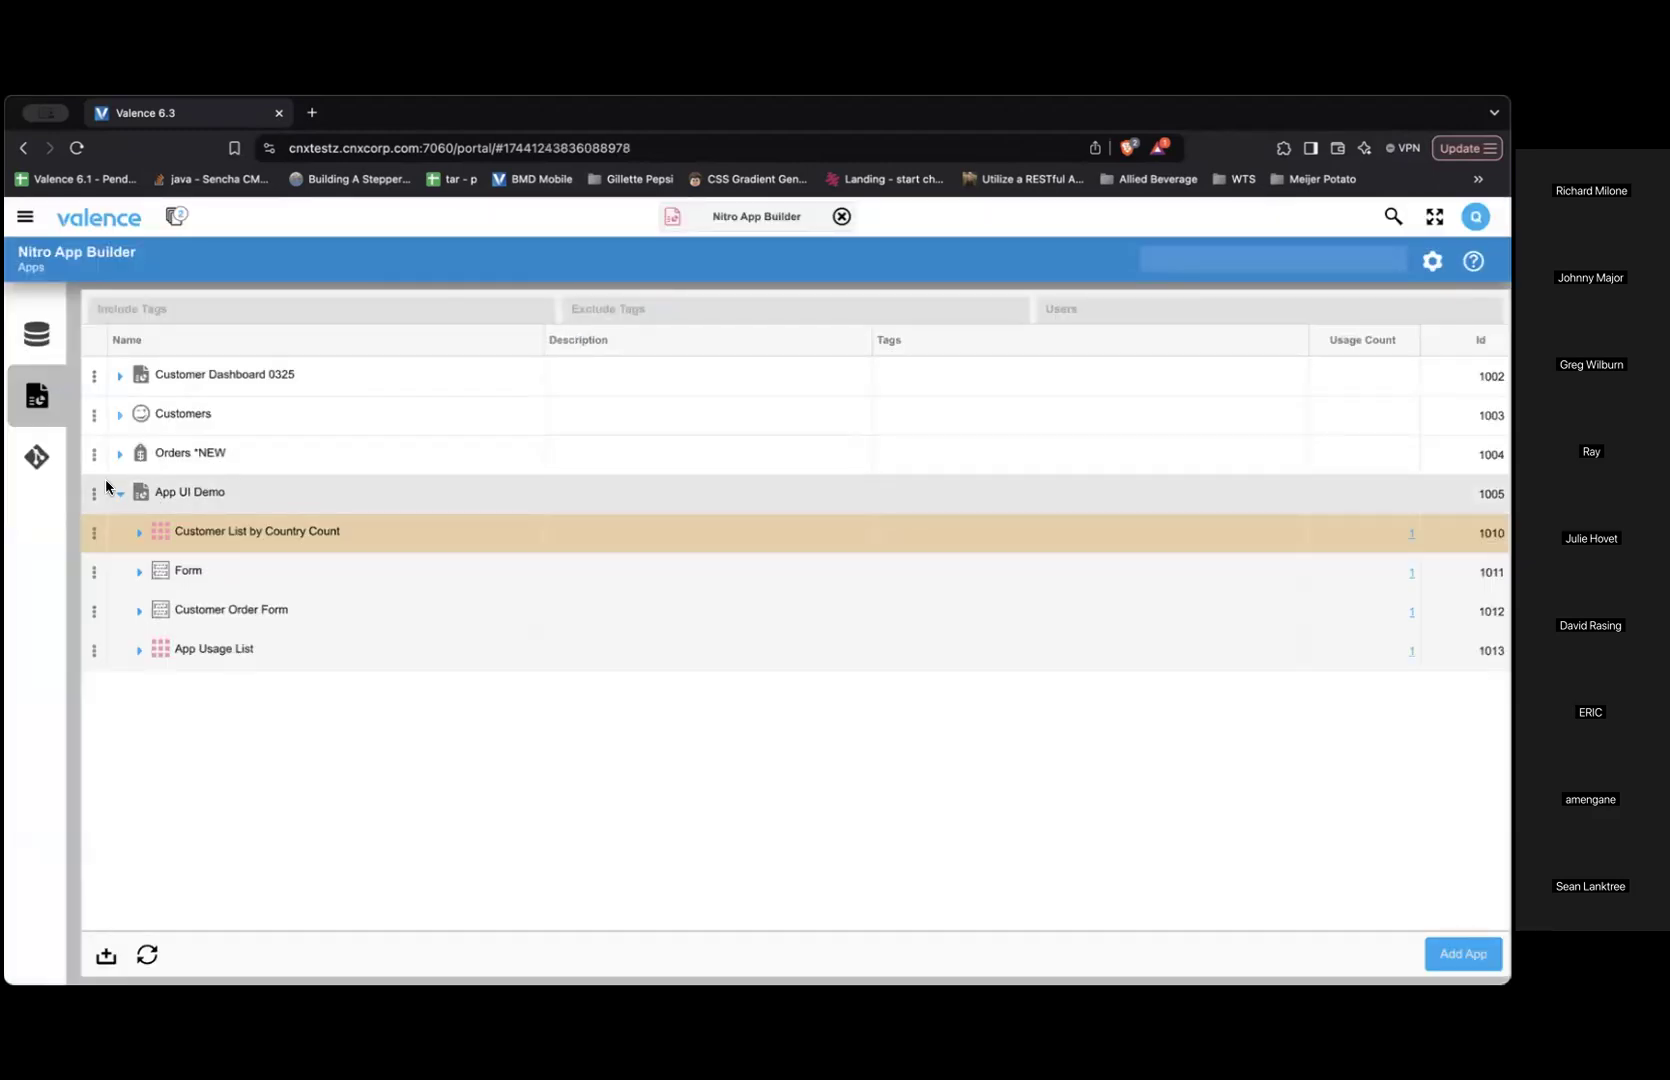
{"action": "left_click", "coordinate": [93, 500]}
{"action": "left_click", "coordinate": [100, 587]}
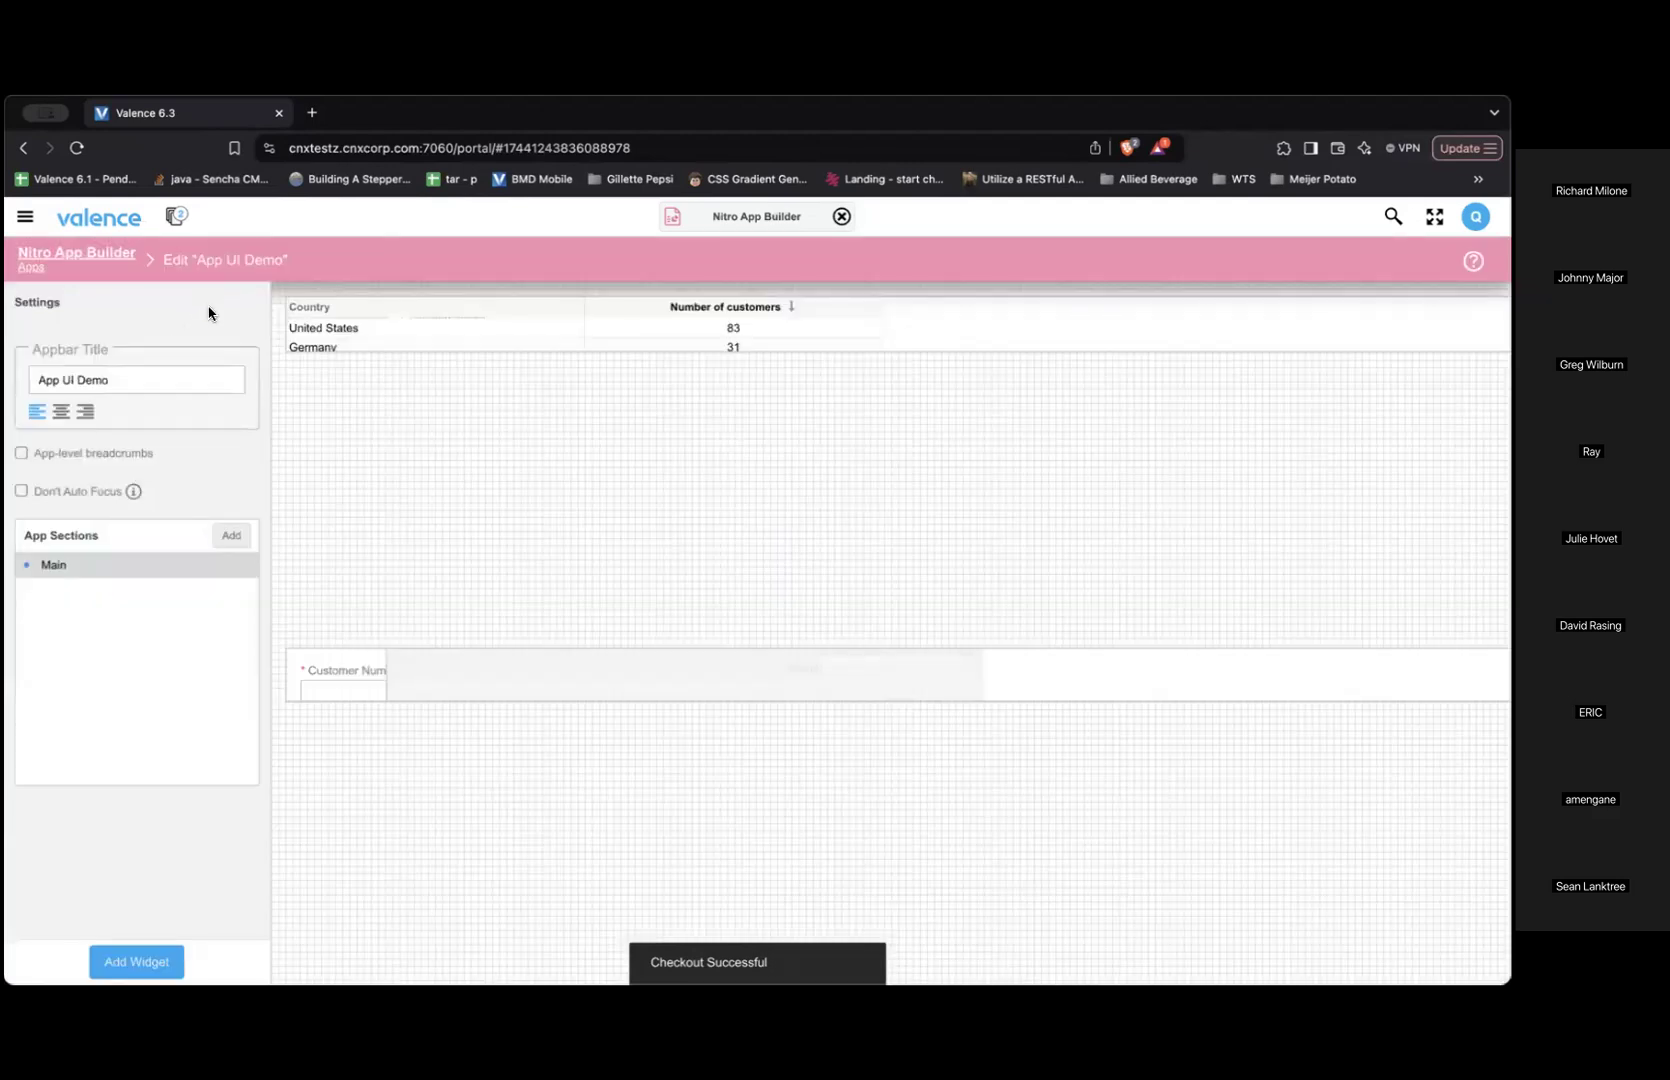
{"action": "left_click", "coordinate": [211, 305]}
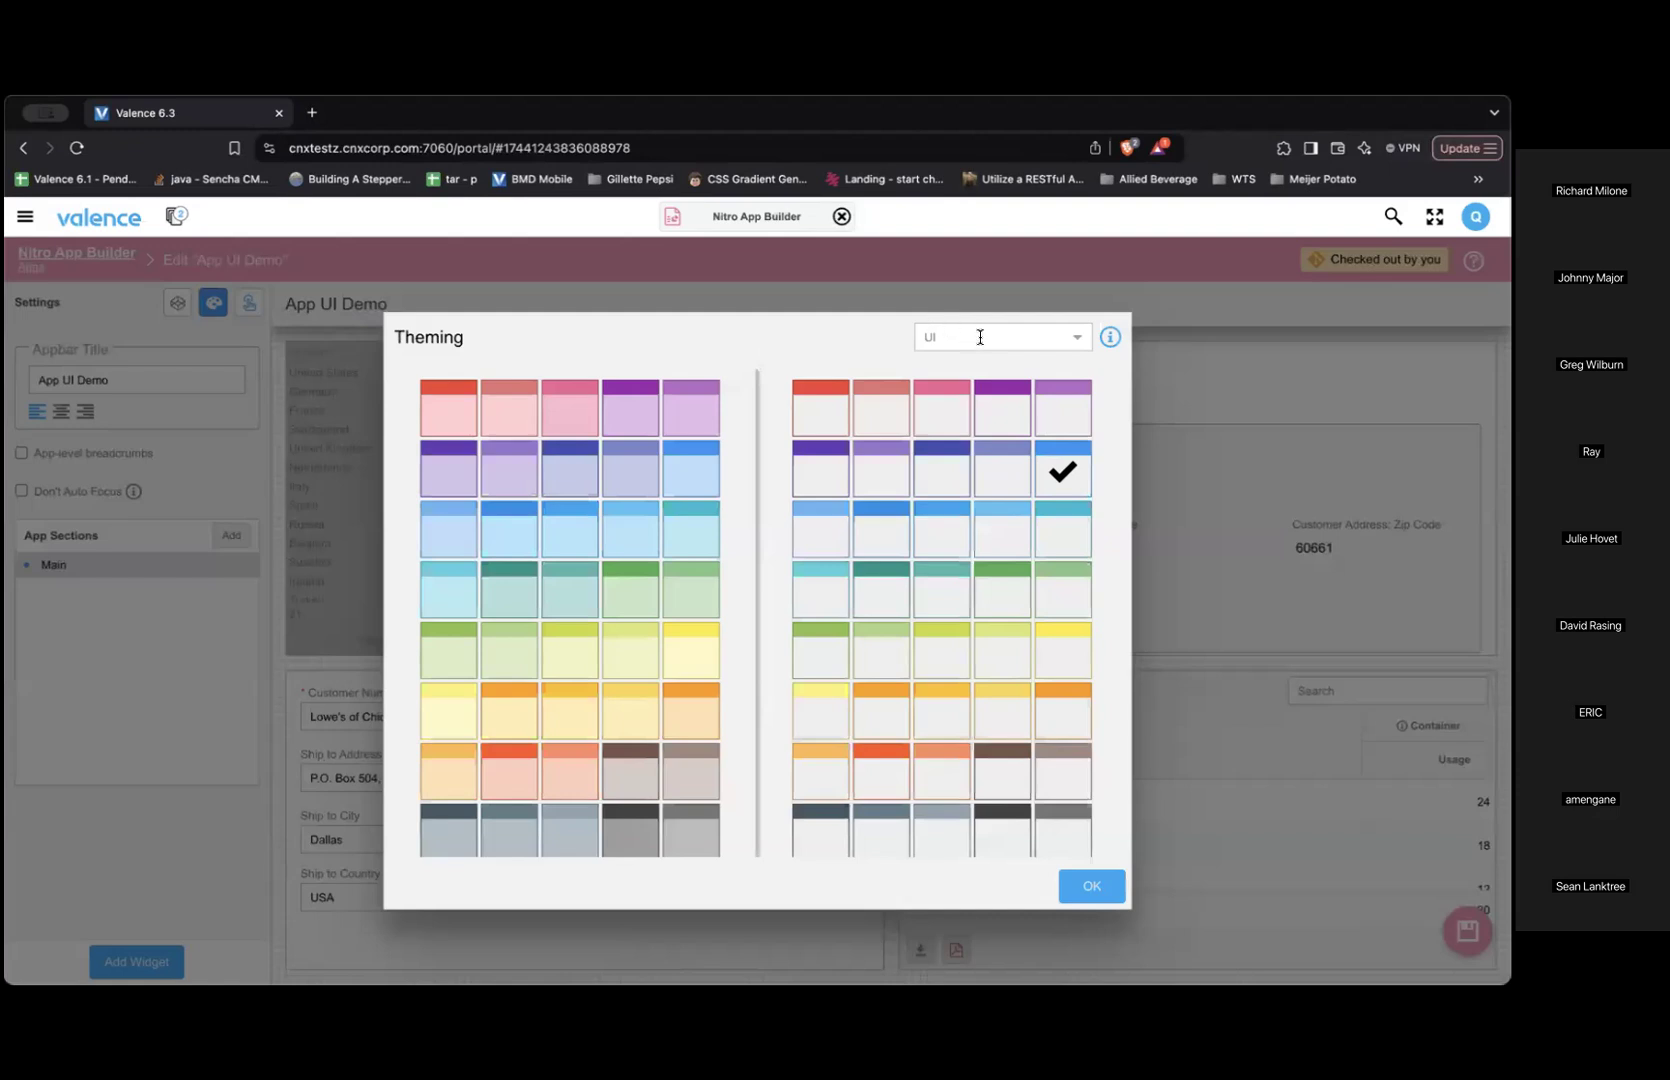
Review the application UI help and options in the theming settings and compare them with the running App UI Demo.
{"action": "mouse_move", "coordinate": [1109, 340]}
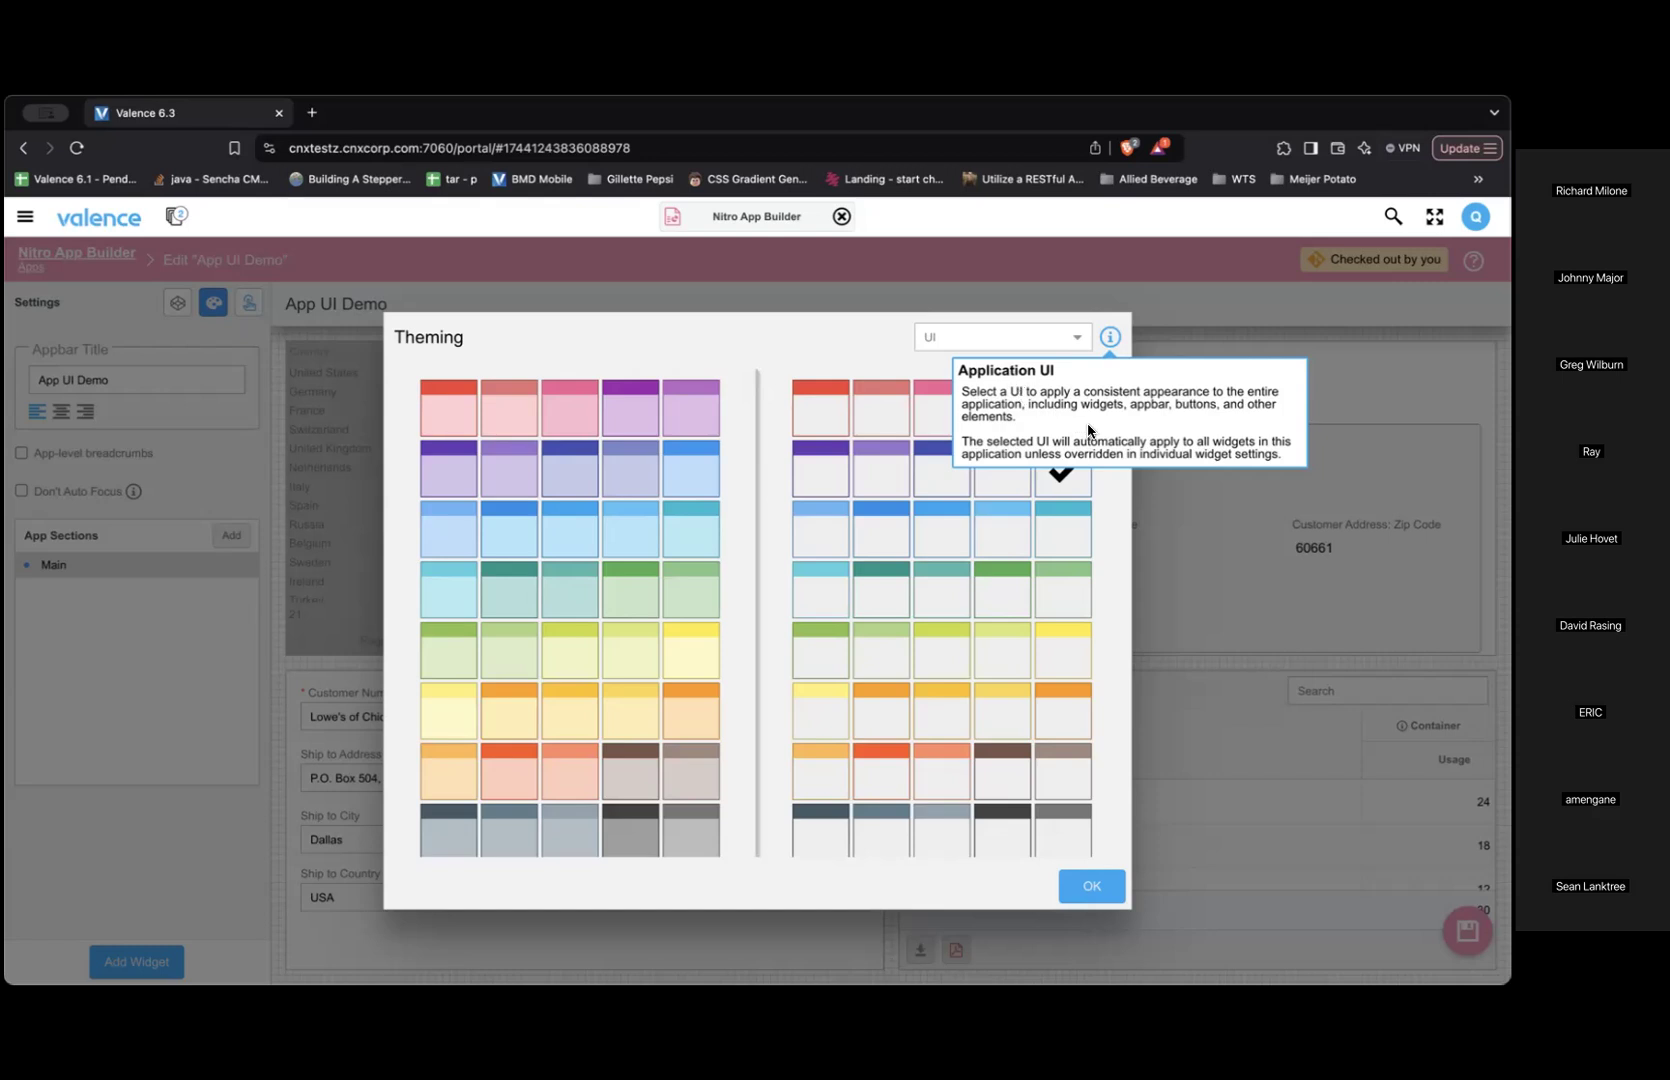
{"action": "left_click", "coordinate": [1082, 339]}
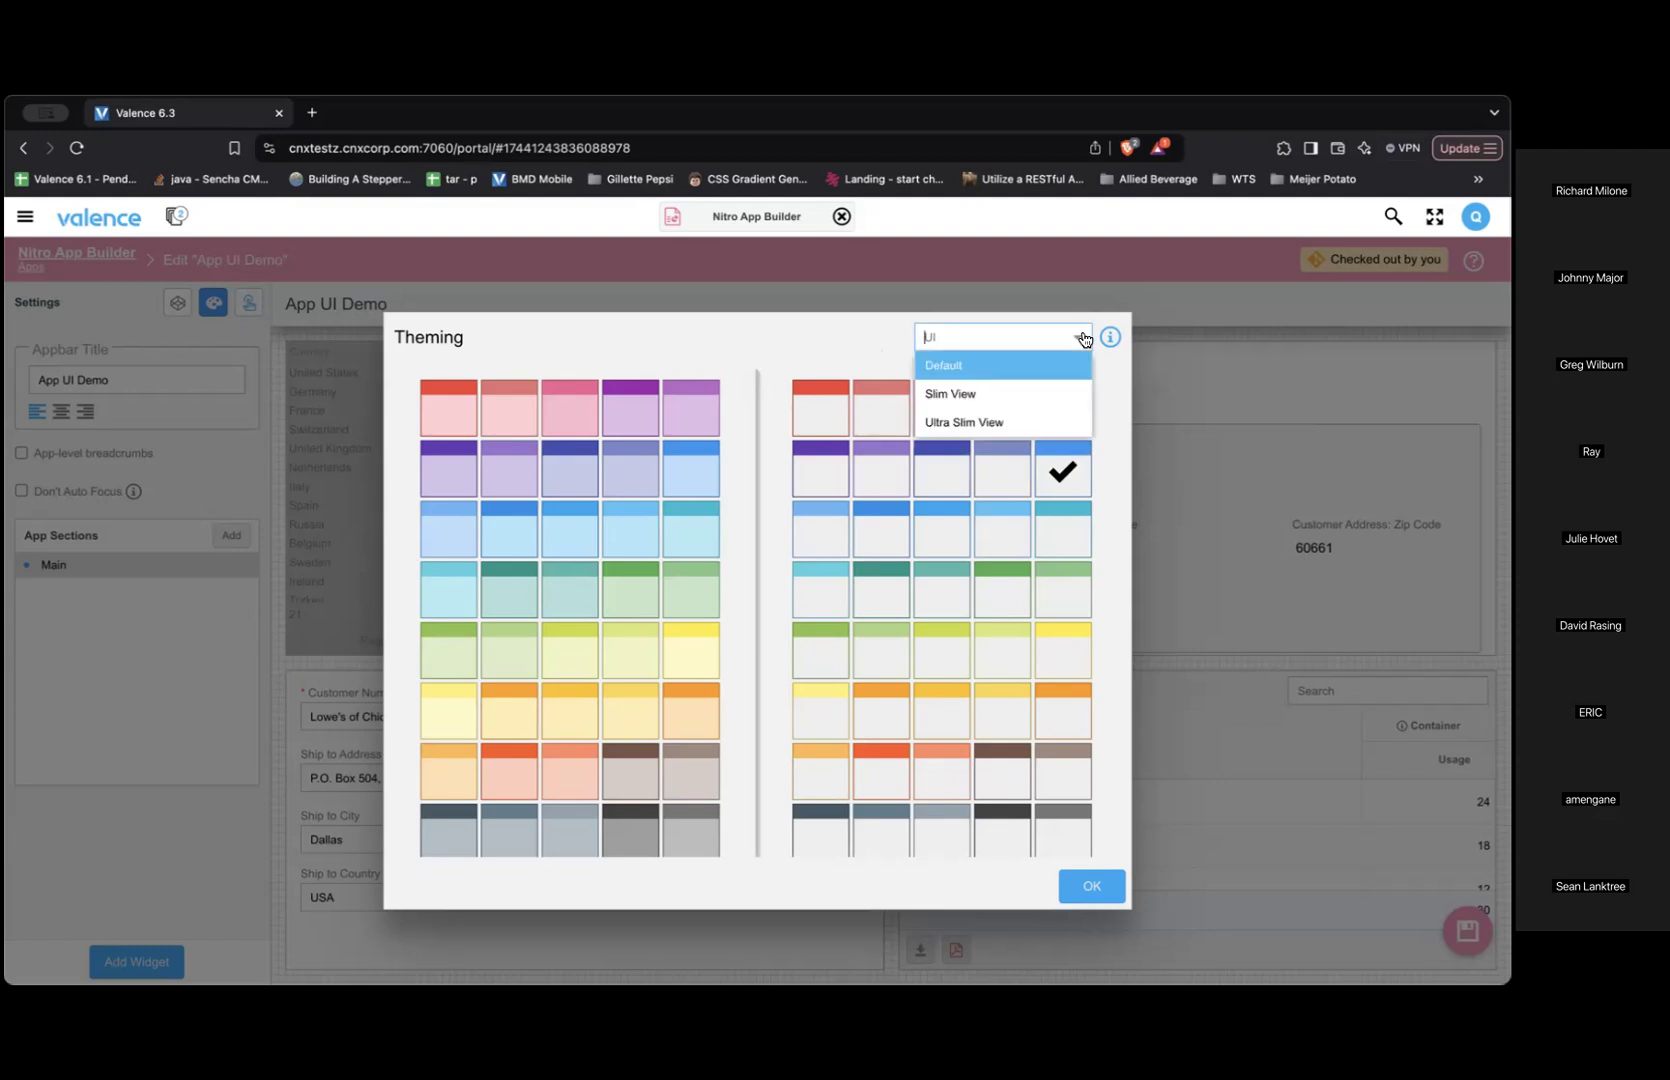
{"action": "left_click", "coordinate": [857, 346]}
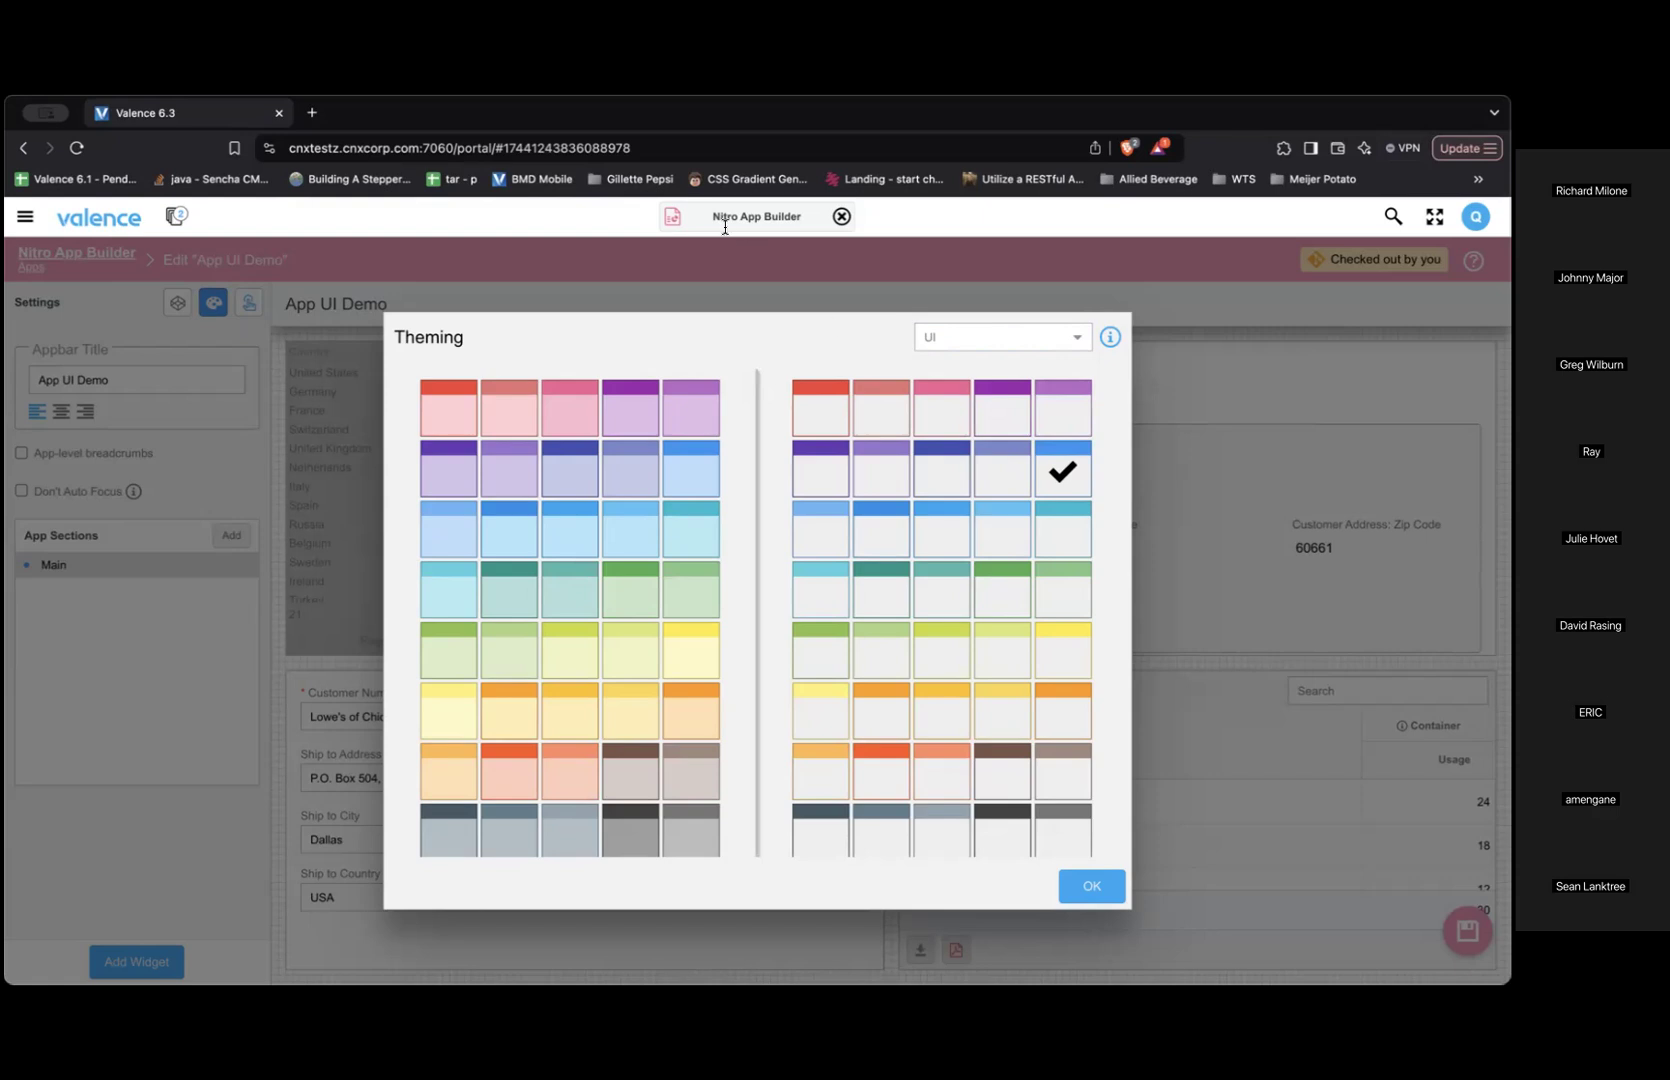
{"action": "left_click", "coordinate": [674, 215]}
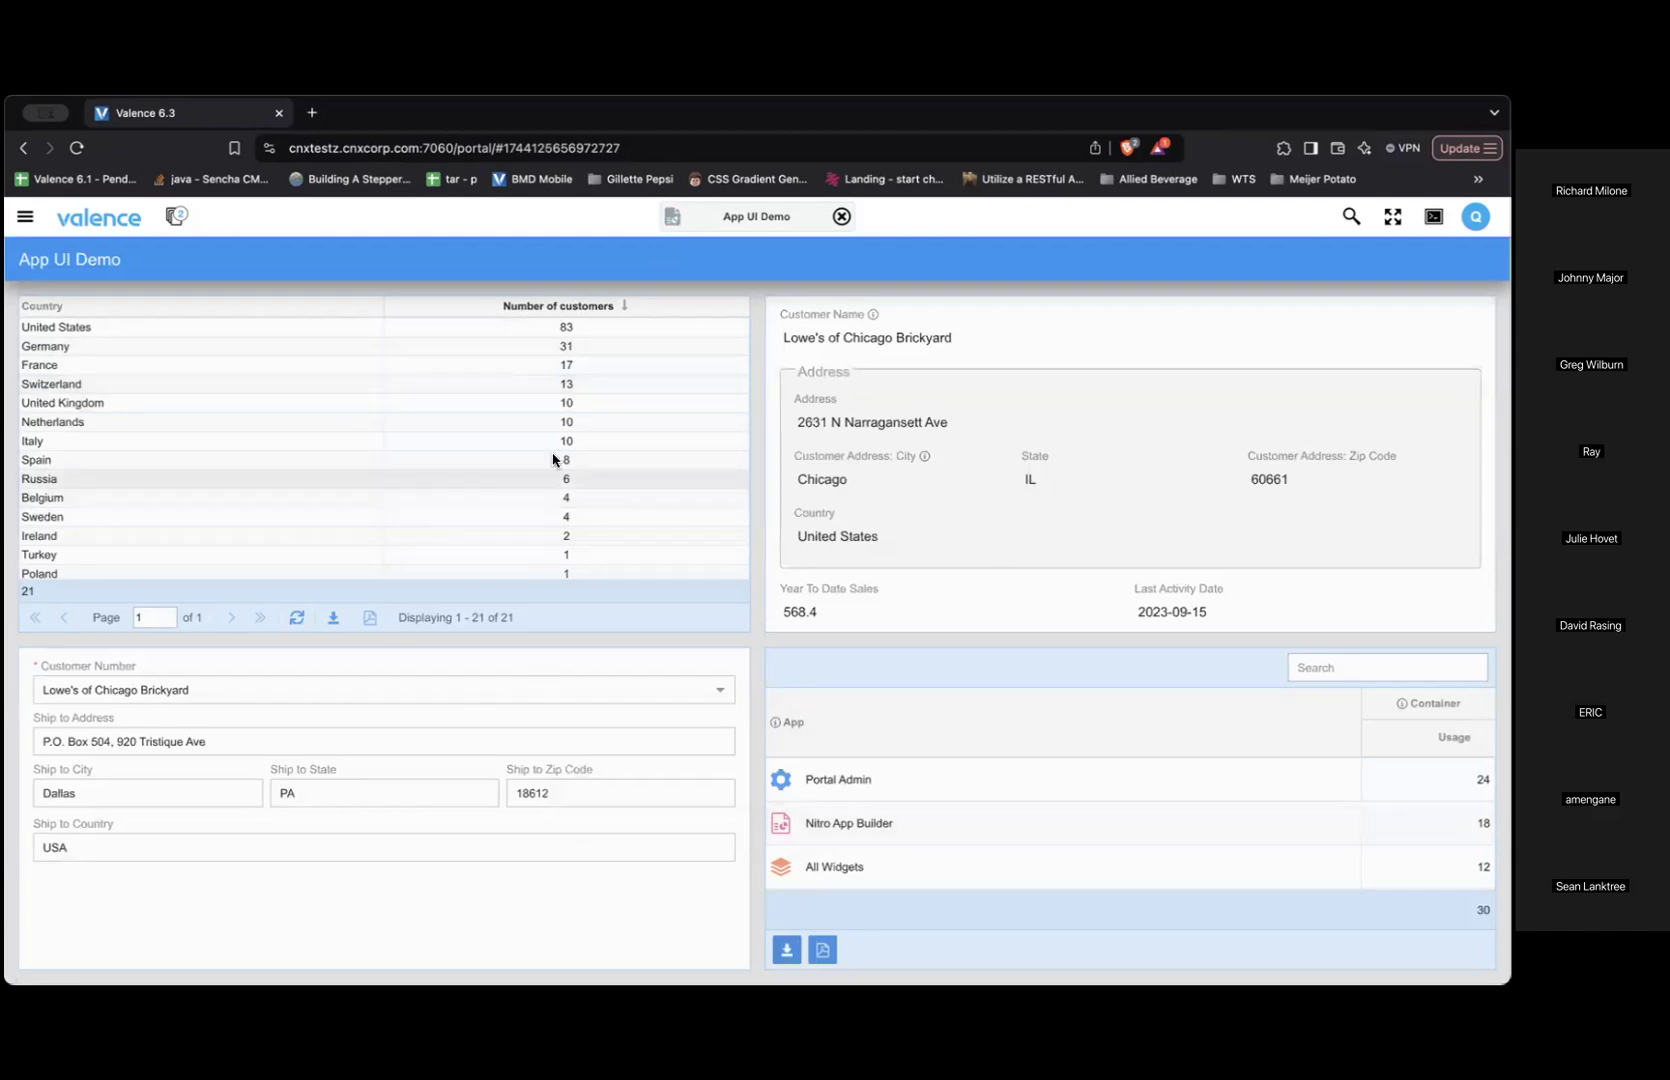
{"action": "left_click", "coordinate": [673, 220]}
{"action": "left_click", "coordinate": [676, 259]}
Set the App UI Demo's application UI to Default in its theming settings and apply it.
{"action": "left_click", "coordinate": [1073, 339]}
{"action": "left_click", "coordinate": [1000, 366]}
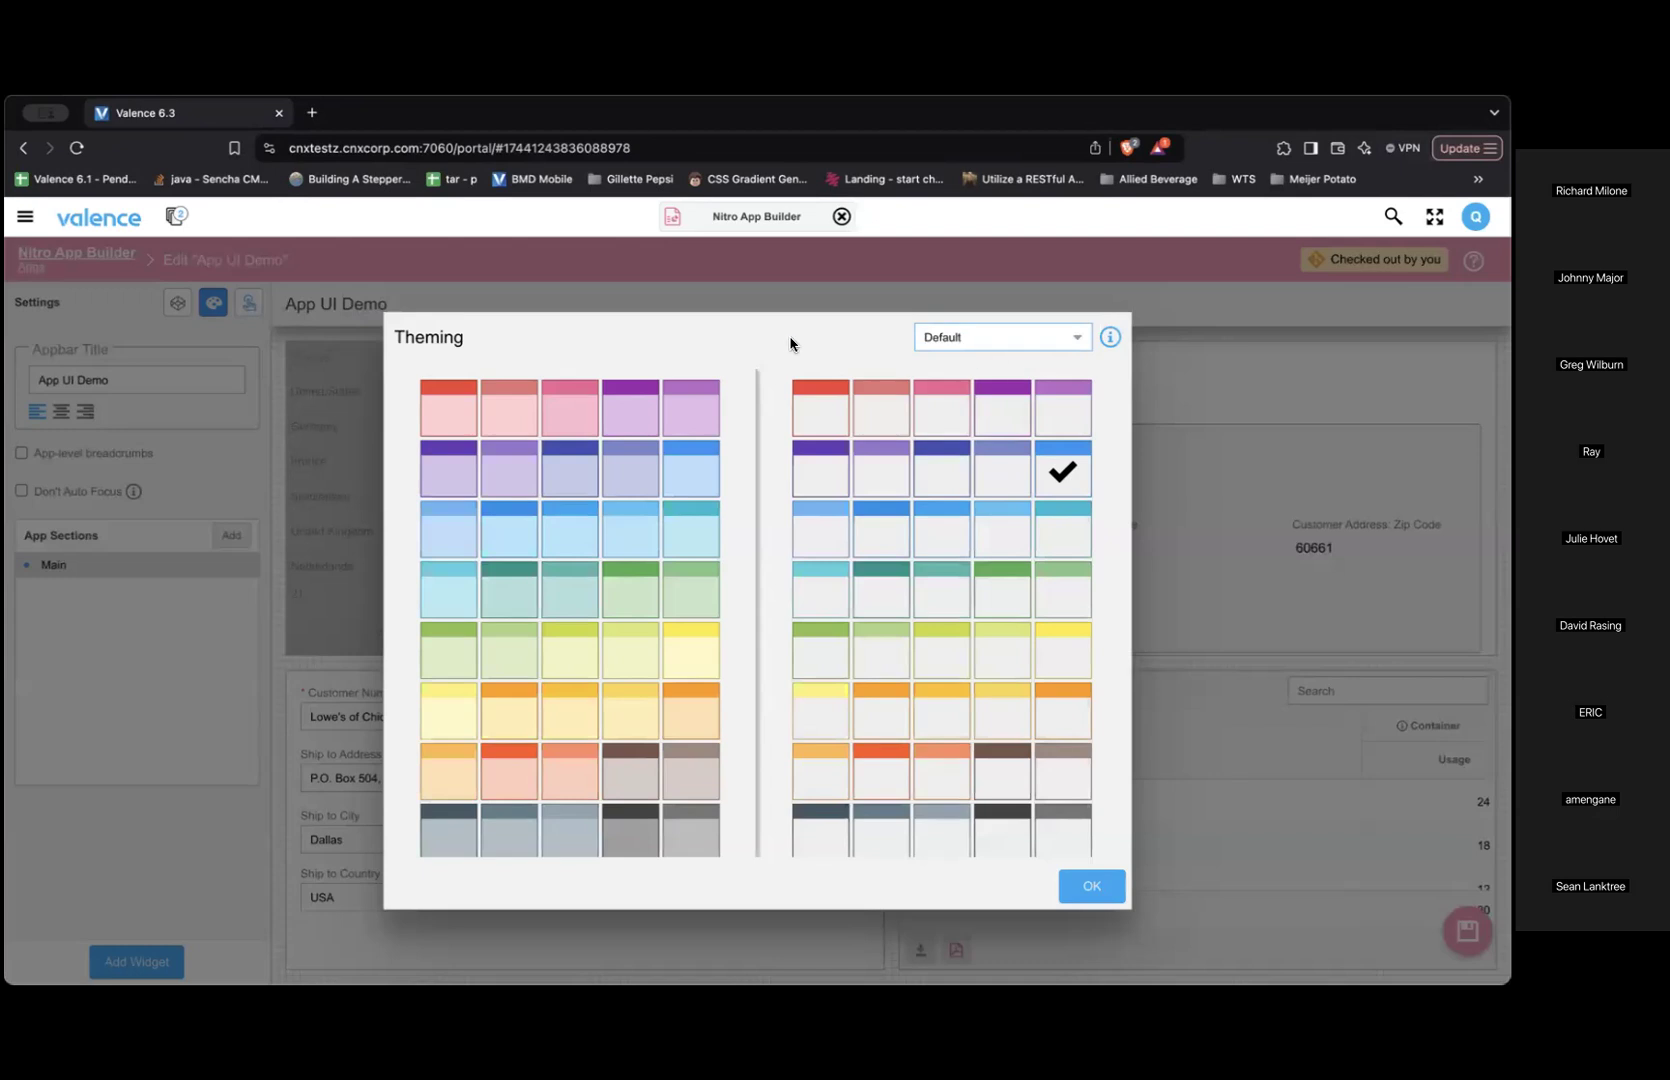
{"action": "left_click", "coordinate": [1090, 884]}
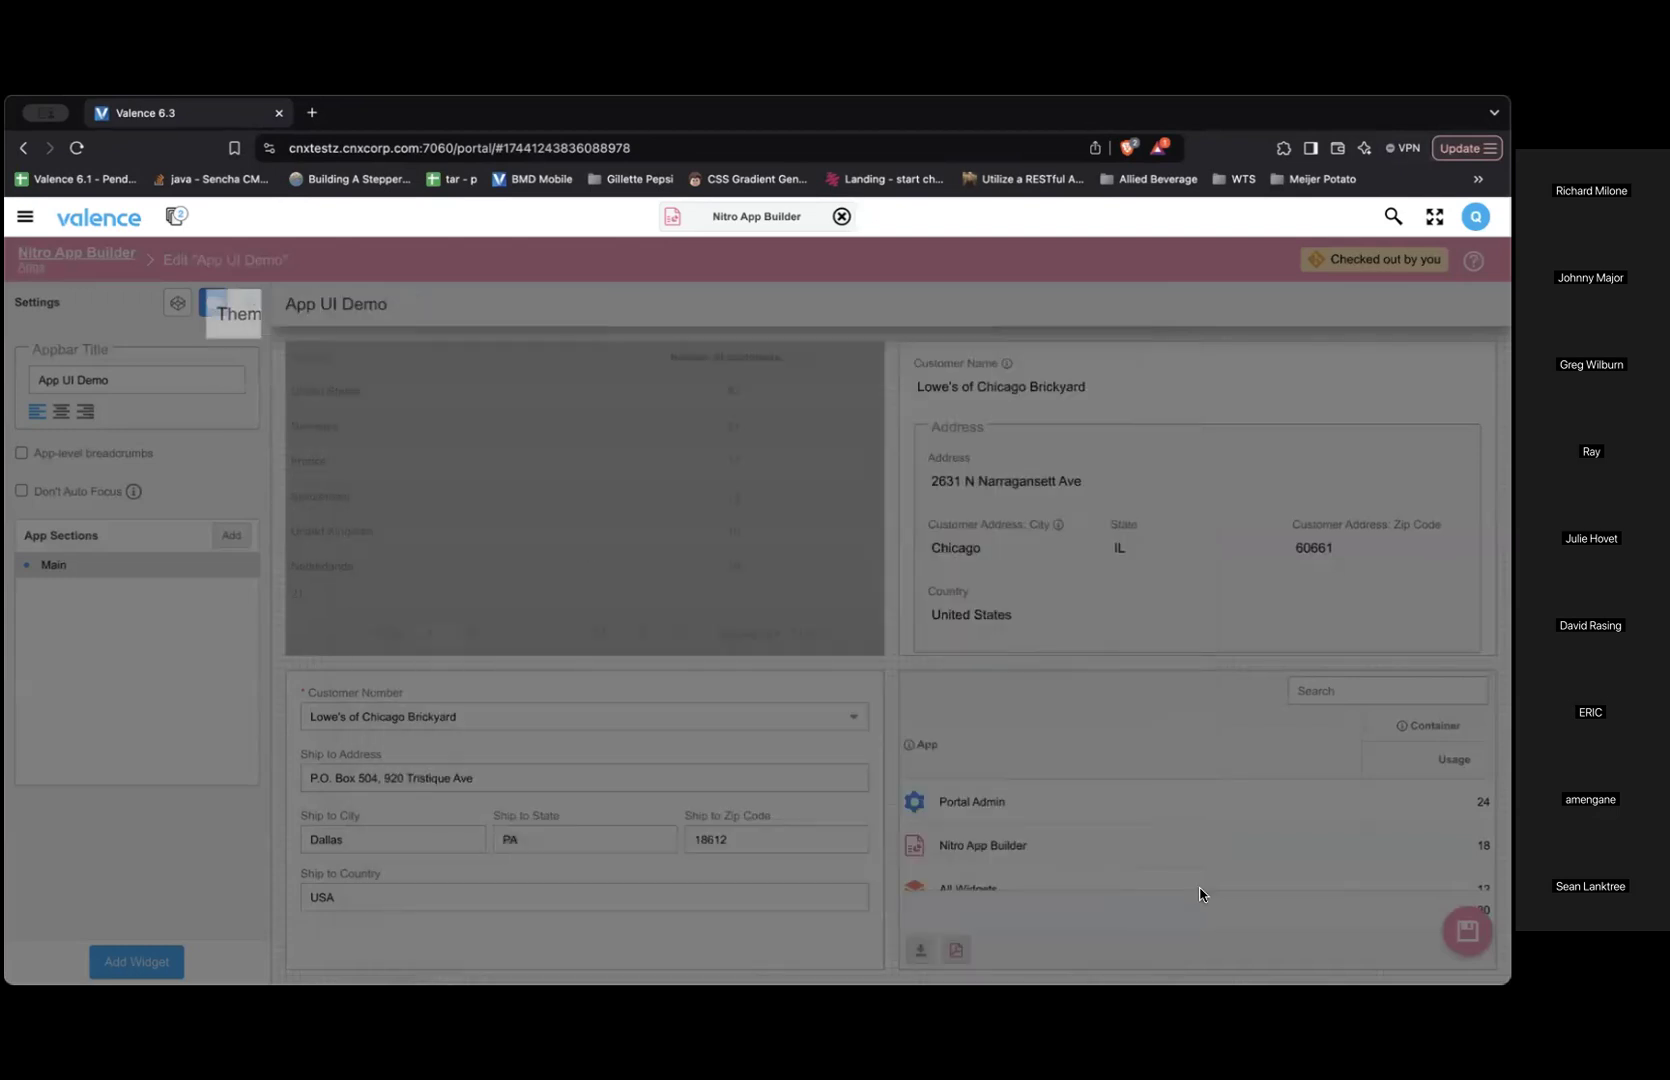
Switch to the running App UI Demo, reload its frame and examine the layout of the customers-by-country grid.
{"action": "left_click", "coordinate": [673, 217]}
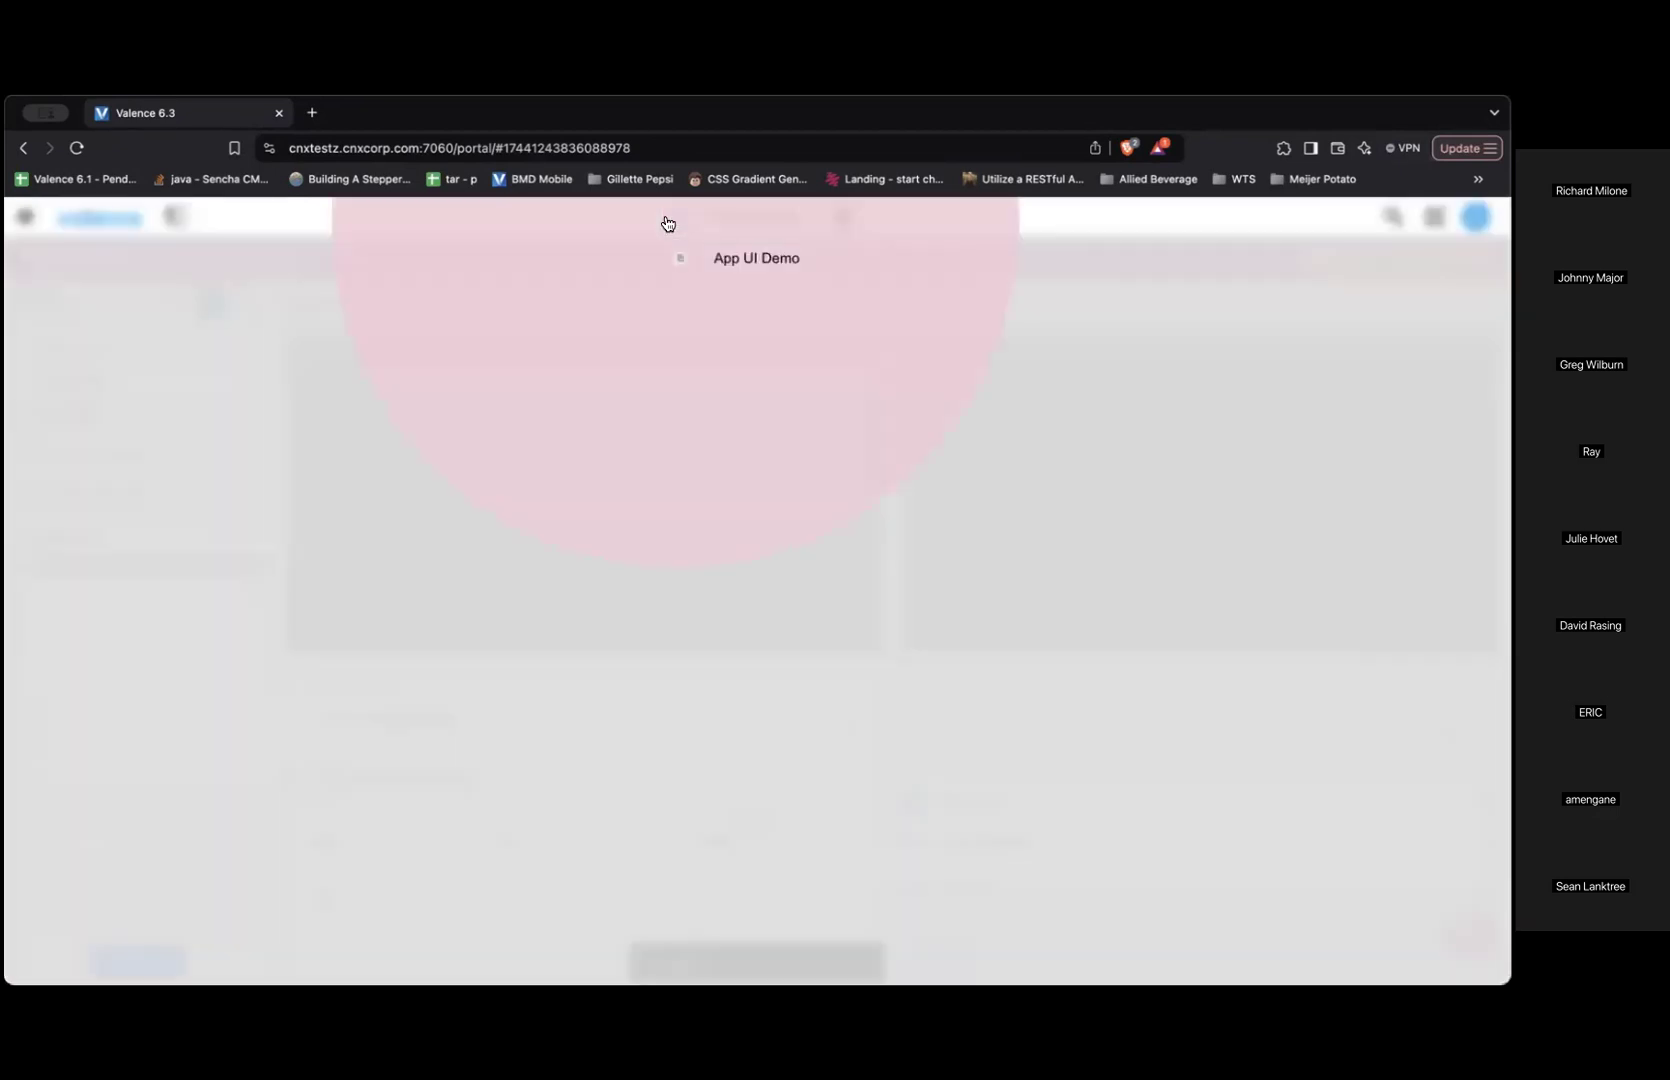
{"action": "left_click", "coordinate": [676, 262]}
{"action": "right_click", "coordinate": [635, 264]}
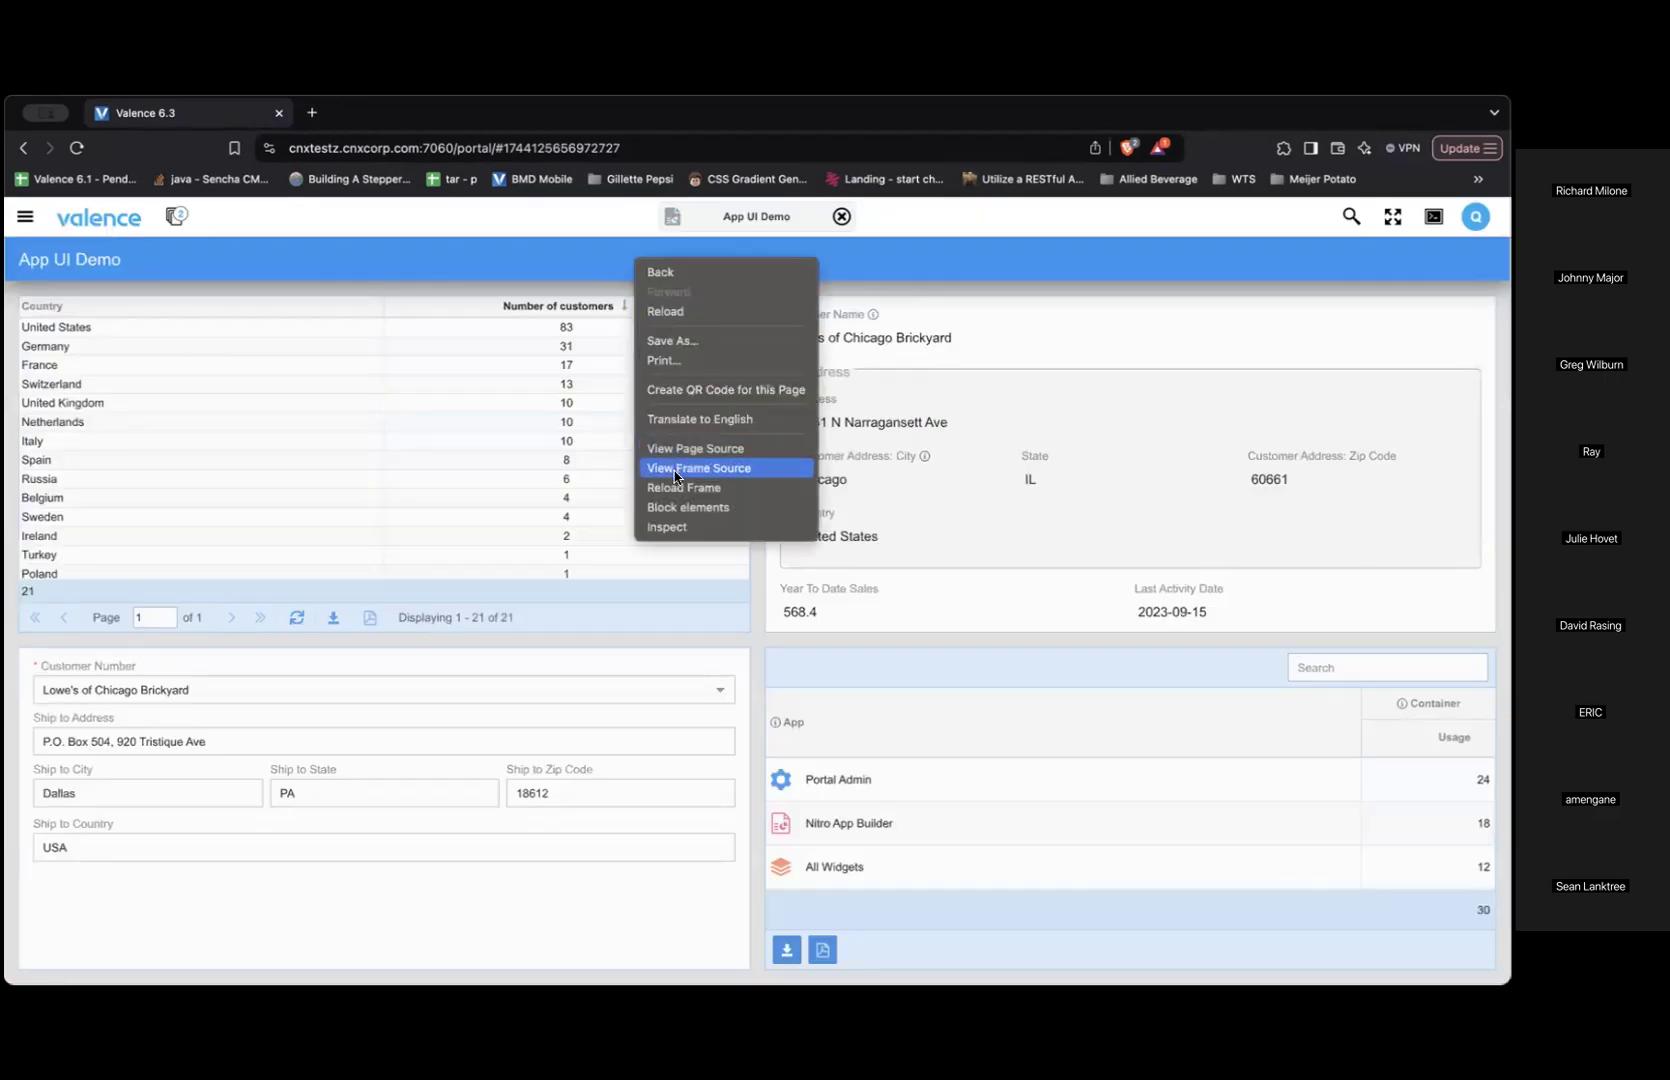
{"action": "left_click", "coordinate": [676, 488]}
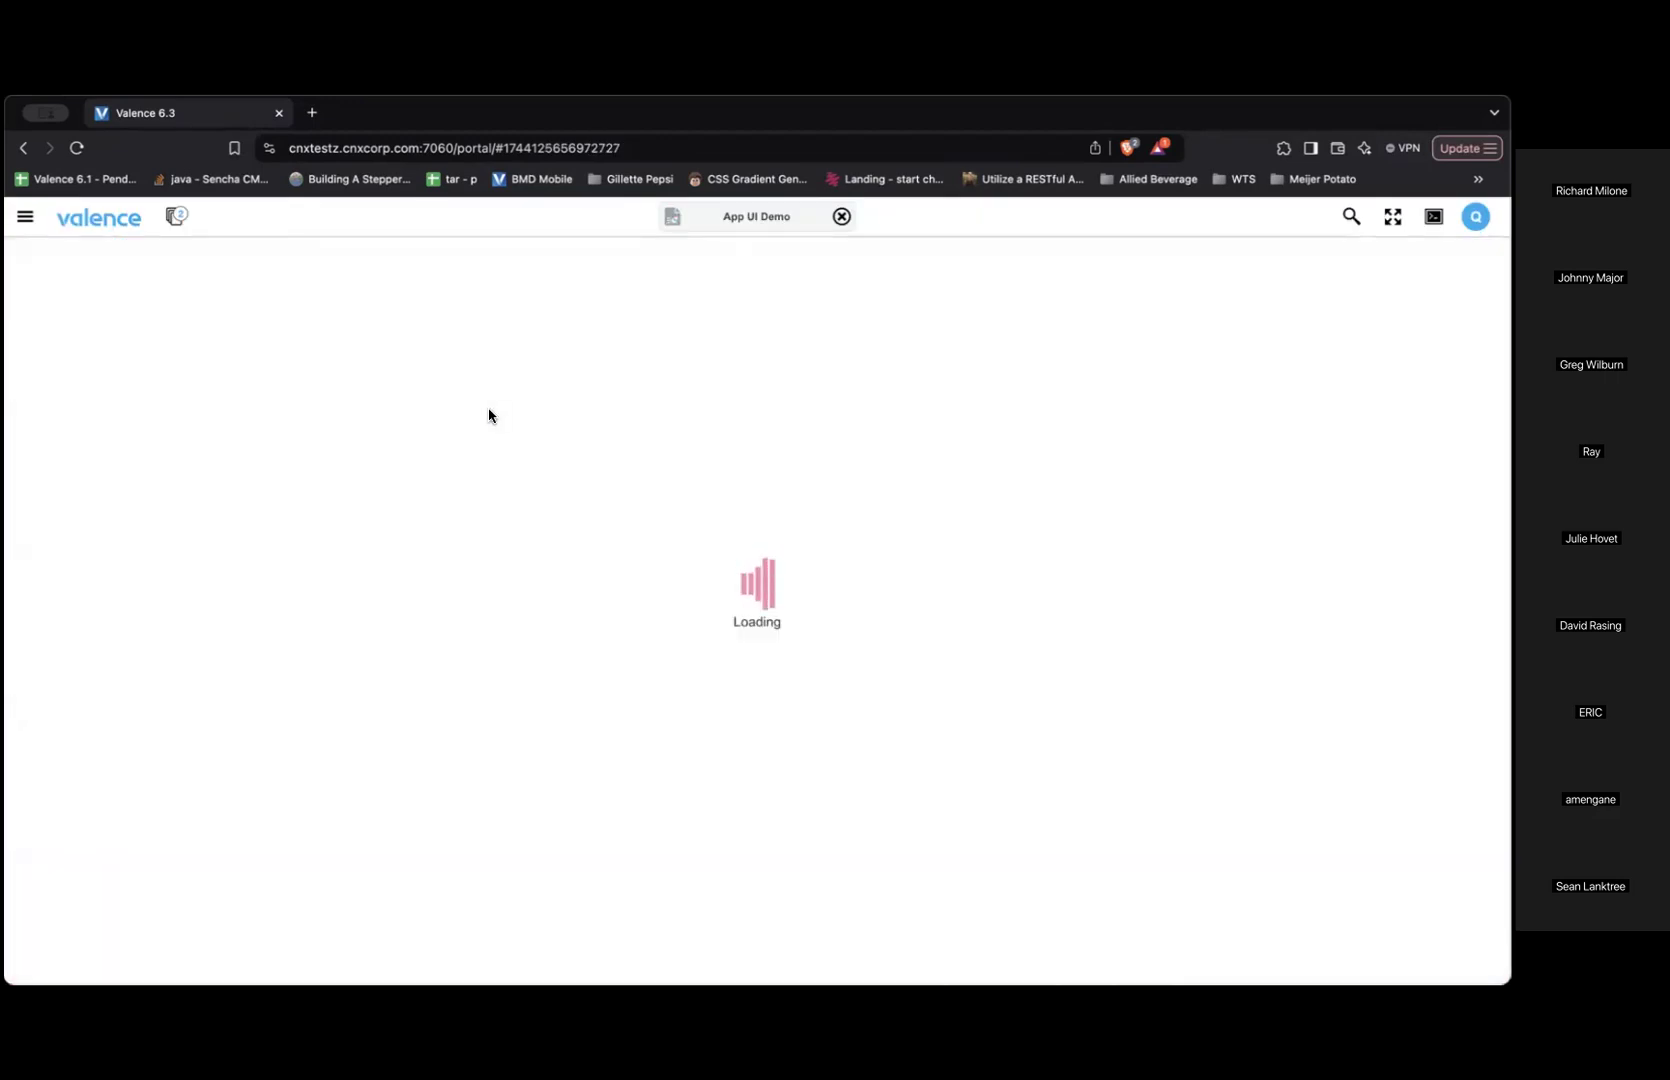
{"action": "scroll", "coordinate": [220, 470], "scroll_direction": "down", "scroll_amount": 2}
{"action": "scroll", "coordinate": [200, 472], "scroll_direction": "up", "scroll_amount": 2}
{"action": "scroll", "coordinate": [180, 476], "scroll_direction": "down", "scroll_amount": 5}
{"action": "scroll", "coordinate": [187, 481], "scroll_direction": "up", "scroll_amount": 5}
{"action": "scroll", "coordinate": [187, 481], "scroll_direction": "down", "scroll_amount": 3}
{"action": "scroll", "coordinate": [187, 481], "scroll_direction": "up", "scroll_amount": 3}
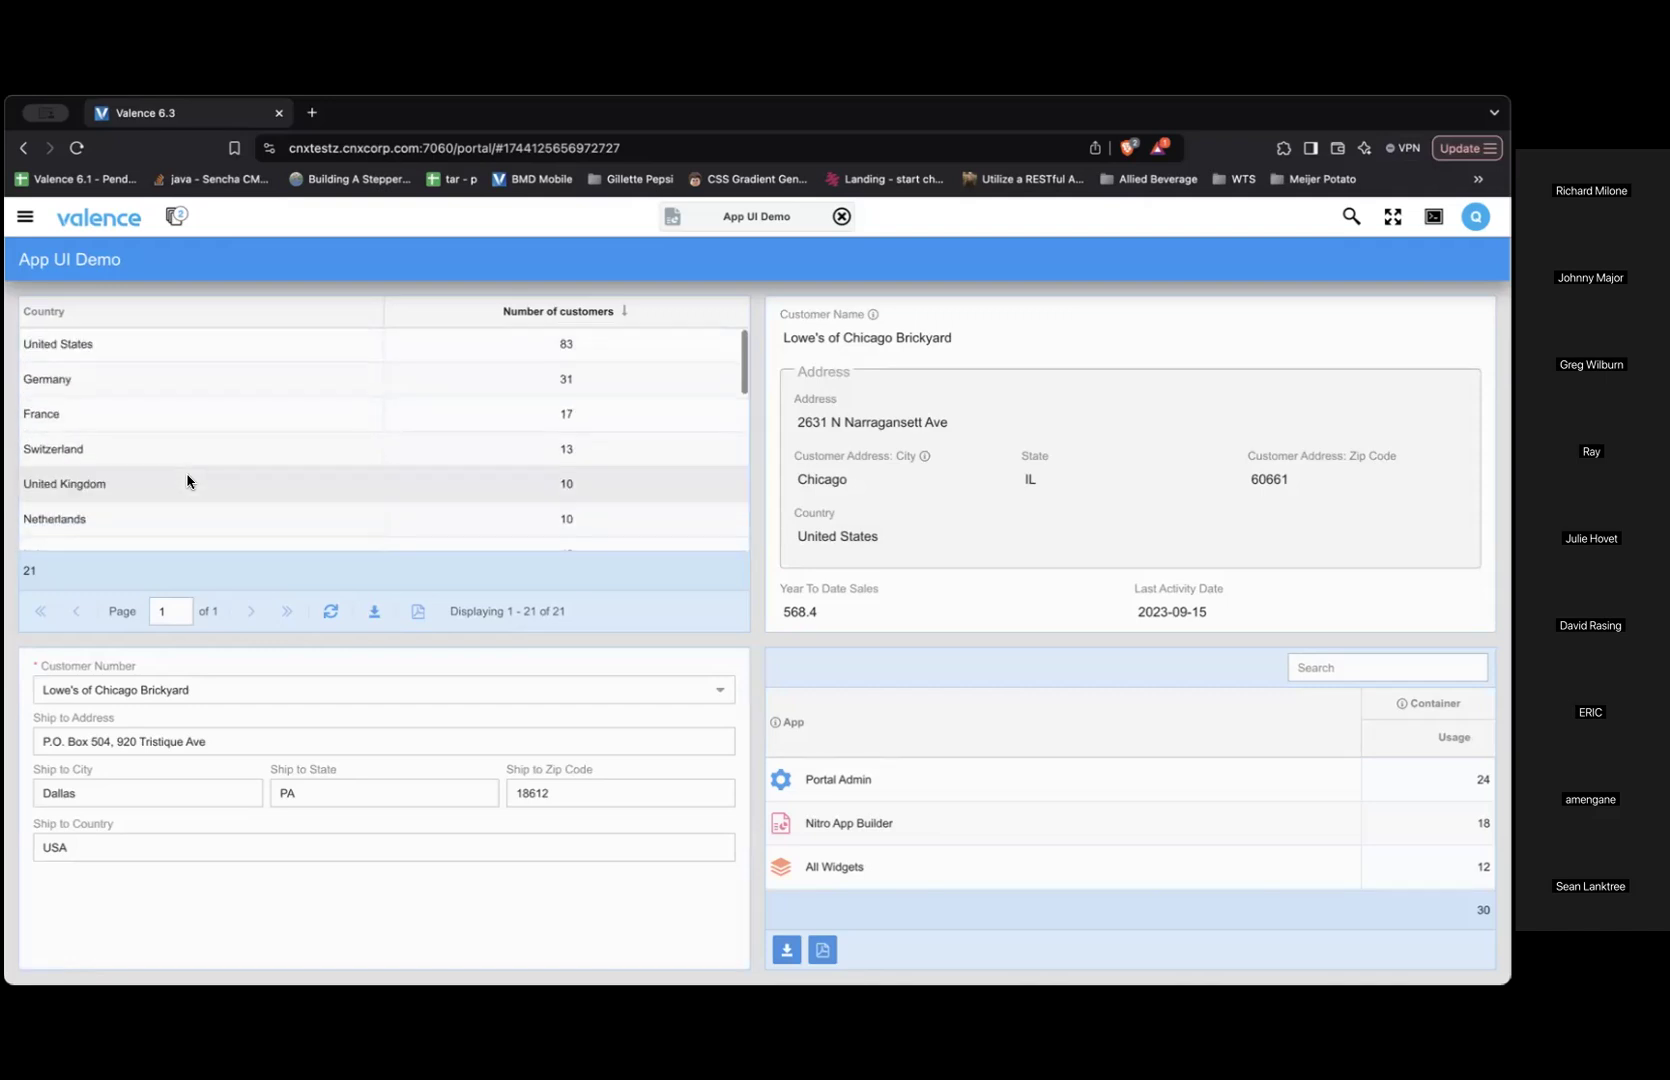
{"action": "scroll", "coordinate": [187, 481], "scroll_direction": "down", "scroll_amount": 5}
{"action": "scroll", "coordinate": [187, 481], "scroll_direction": "up", "scroll_amount": 5}
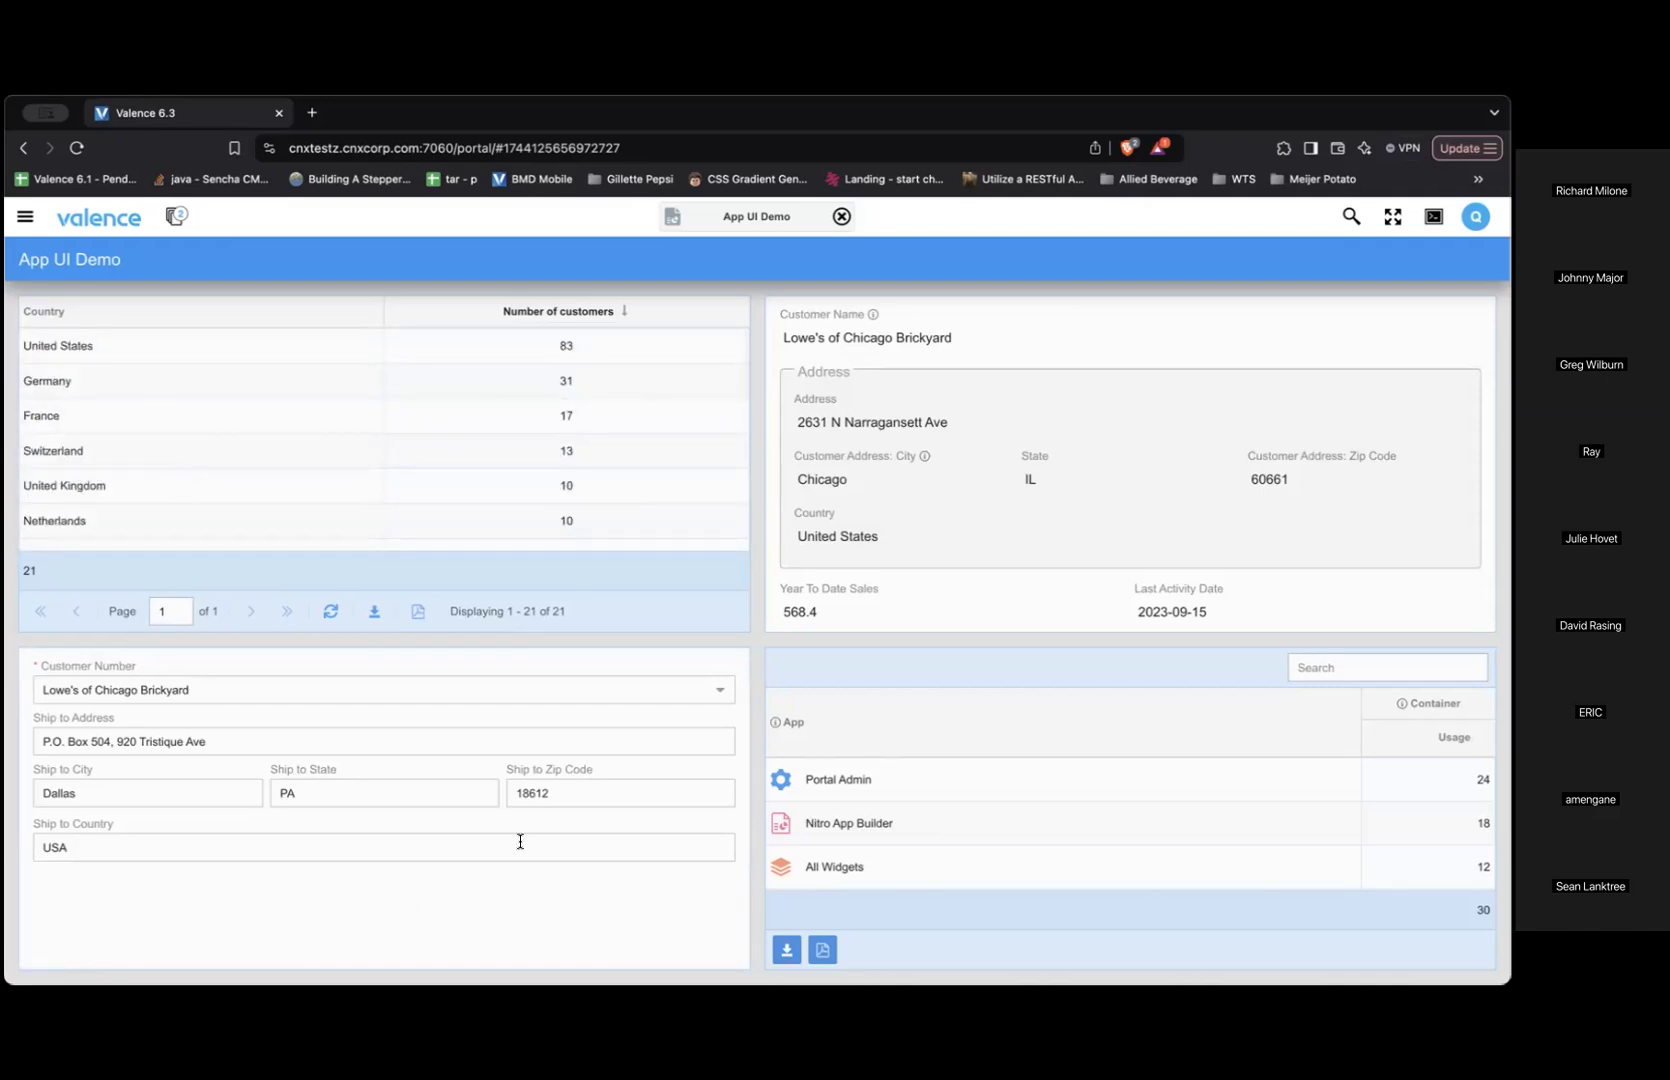
Go back to Nitro App Builder and set the App UI Demo's application UI to Ultra Slim View.
{"action": "left_click", "coordinate": [671, 223]}
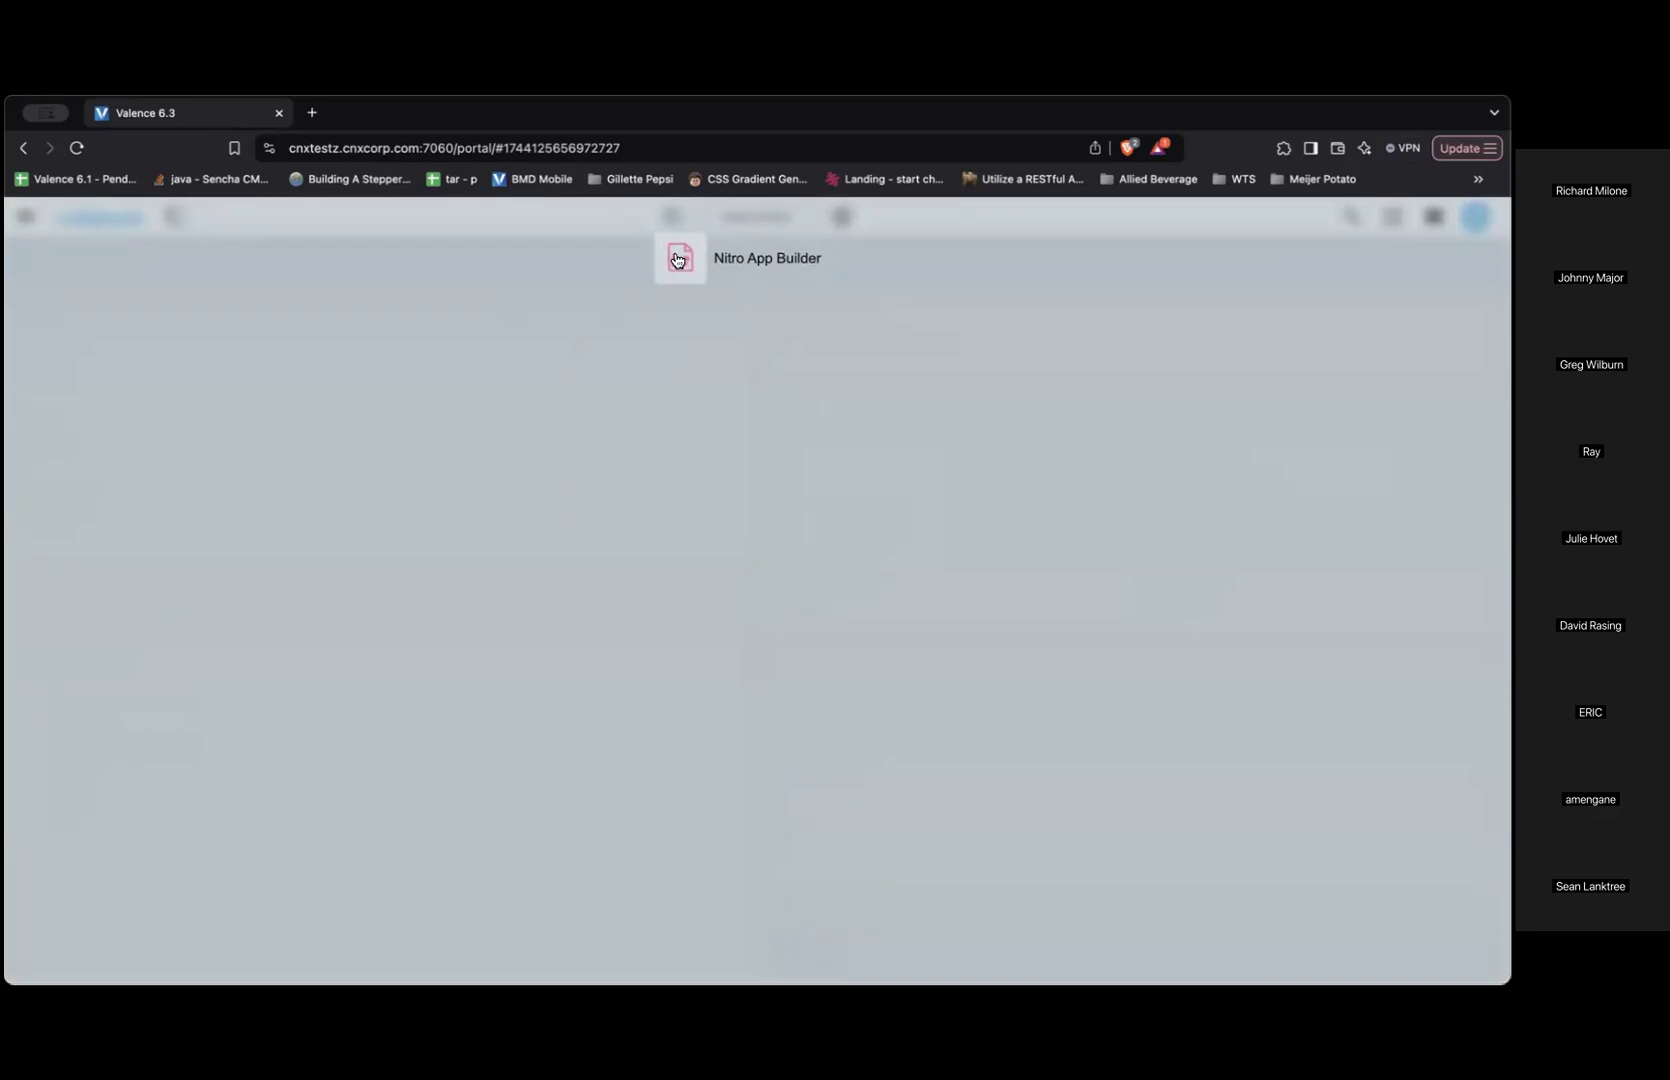
{"action": "left_click", "coordinate": [675, 262]}
{"action": "left_click", "coordinate": [213, 302]}
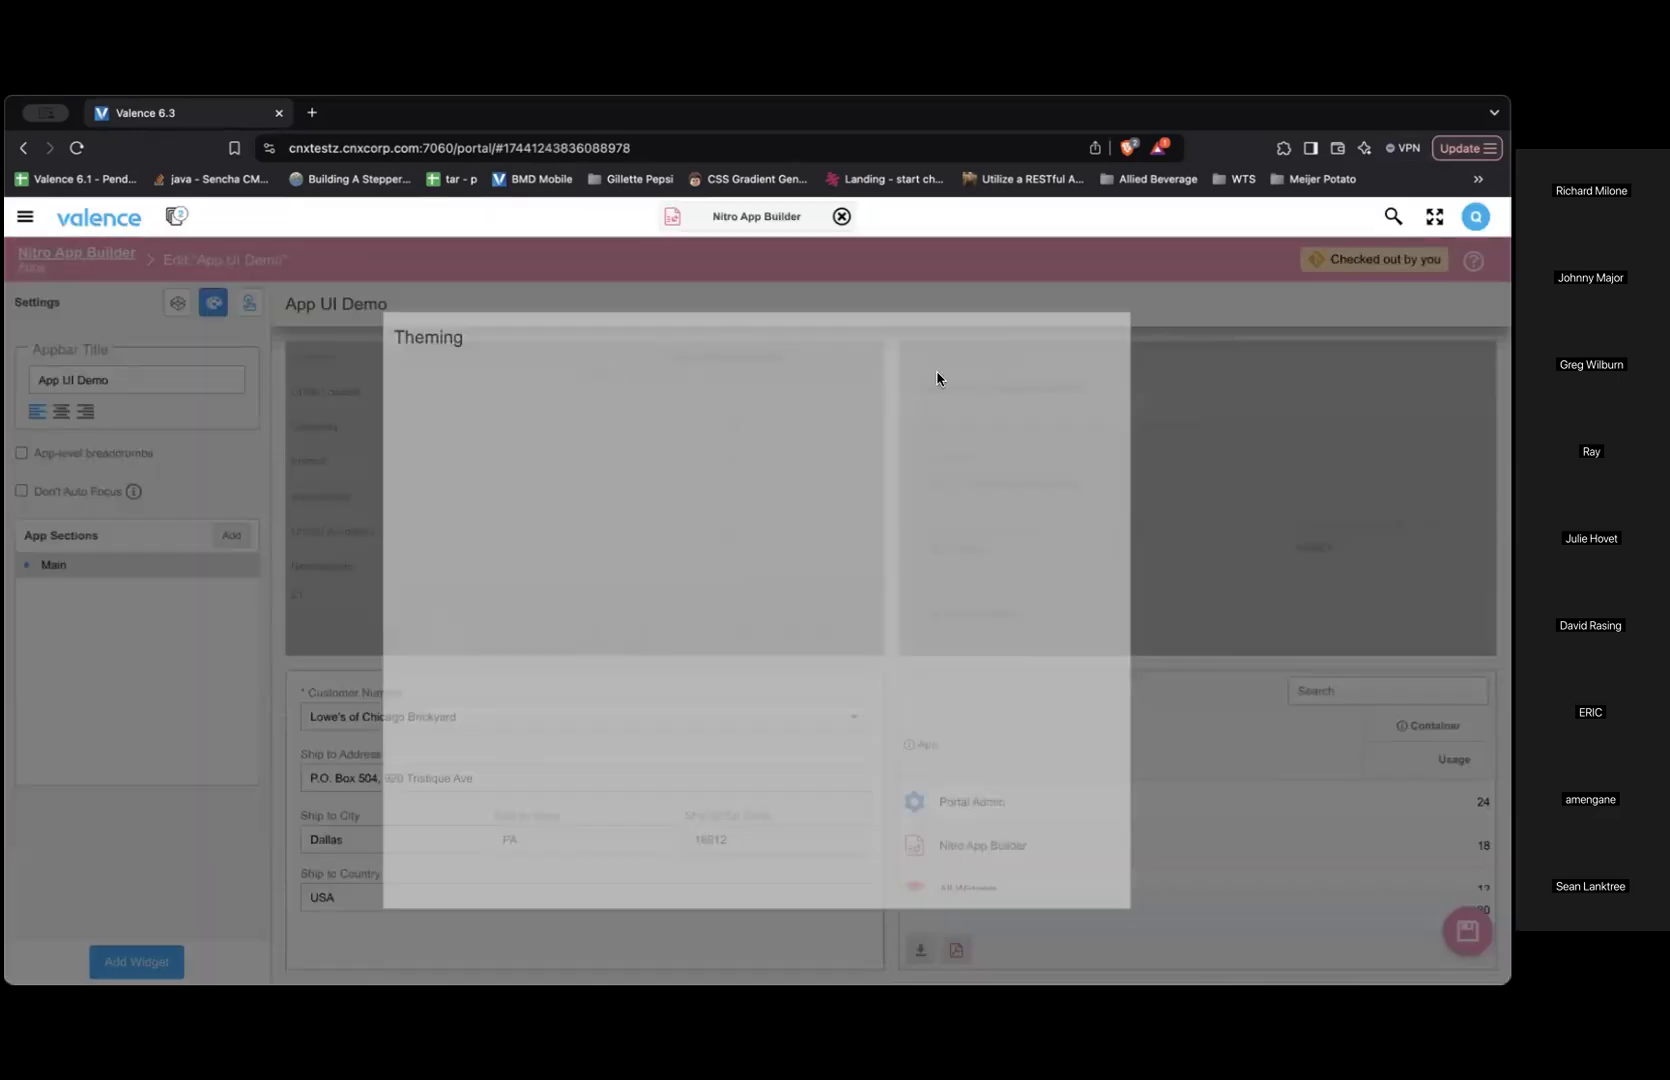
{"action": "left_click", "coordinate": [1080, 343]}
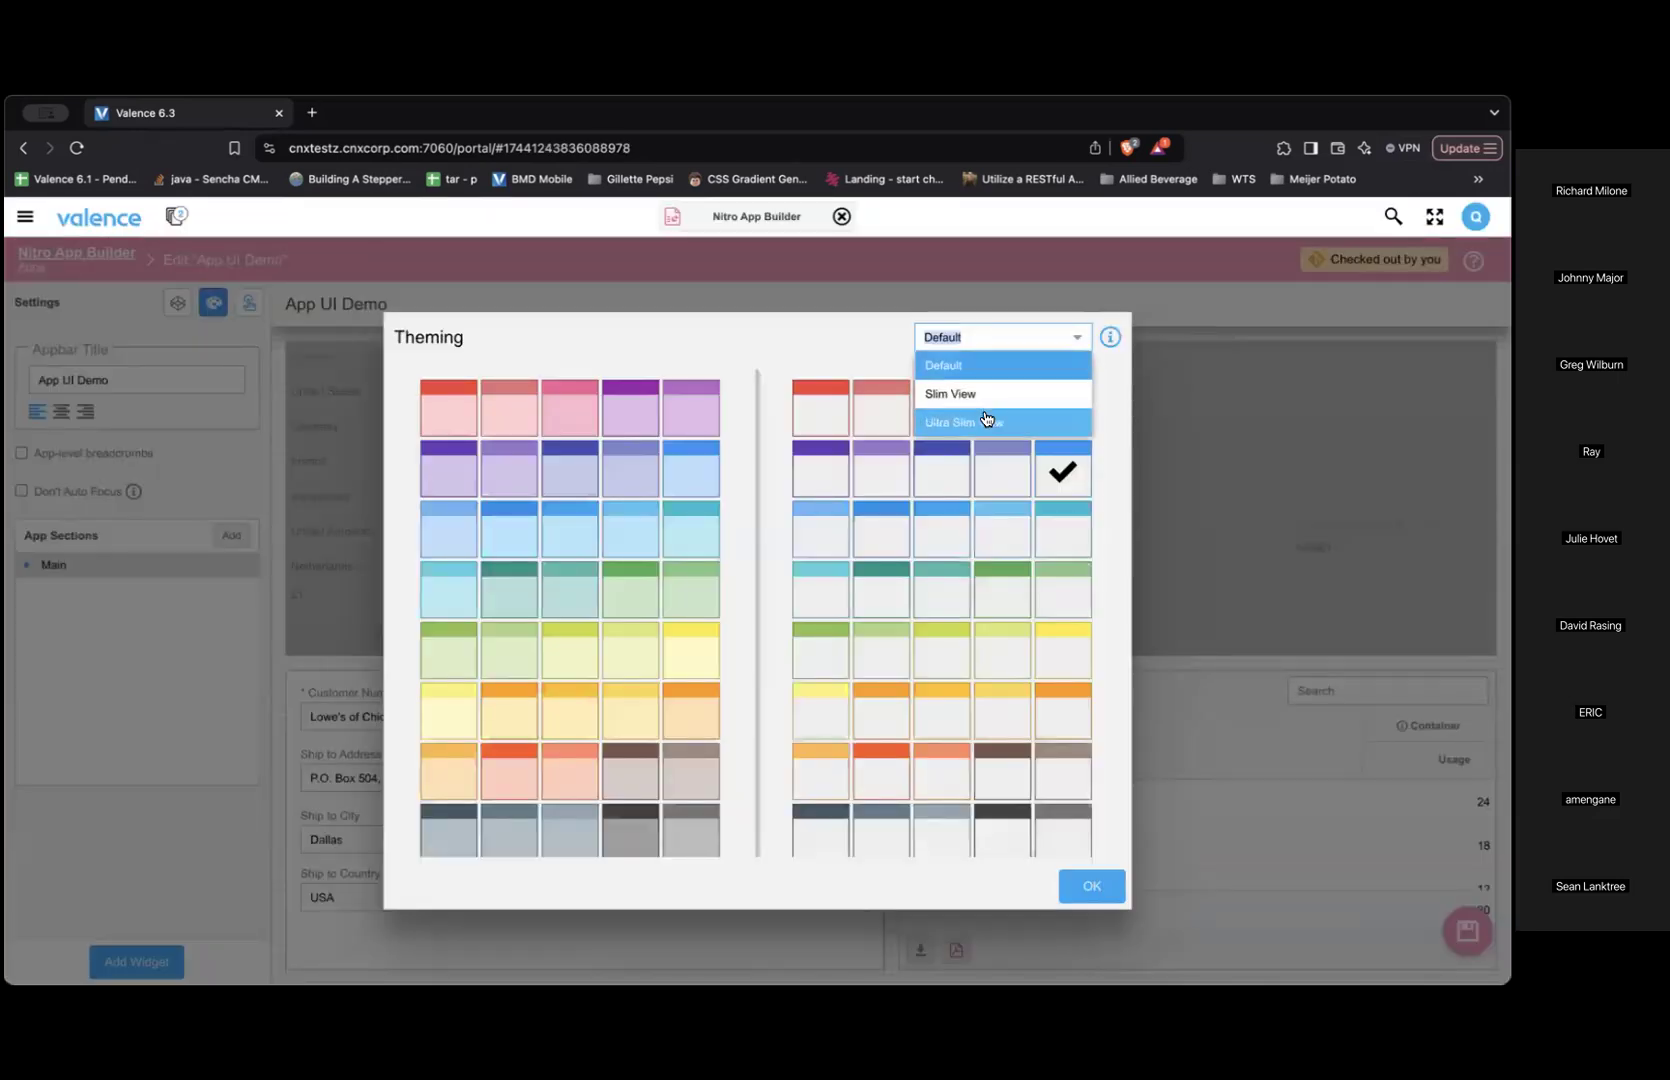
{"action": "left_click", "coordinate": [987, 421]}
{"action": "left_click", "coordinate": [1090, 885]}
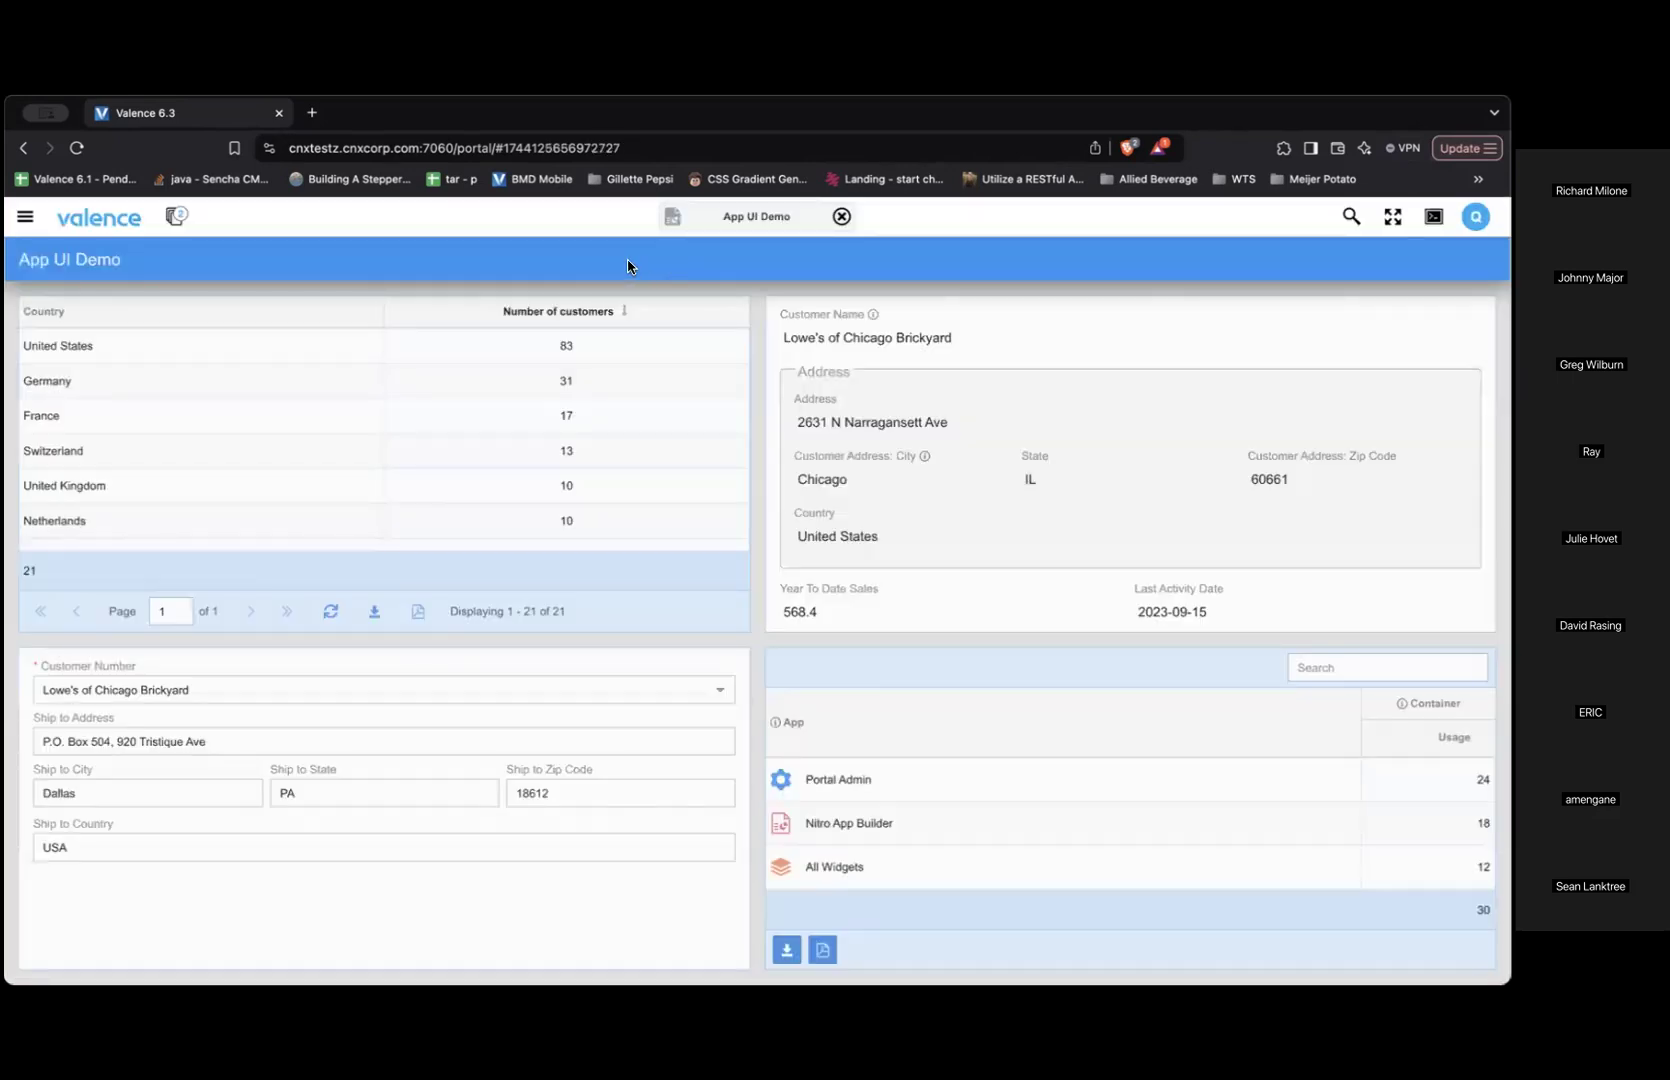
Reload the running App UI Demo's frame and check the appearance of its grids and forms.
{"action": "right_click", "coordinate": [628, 260]}
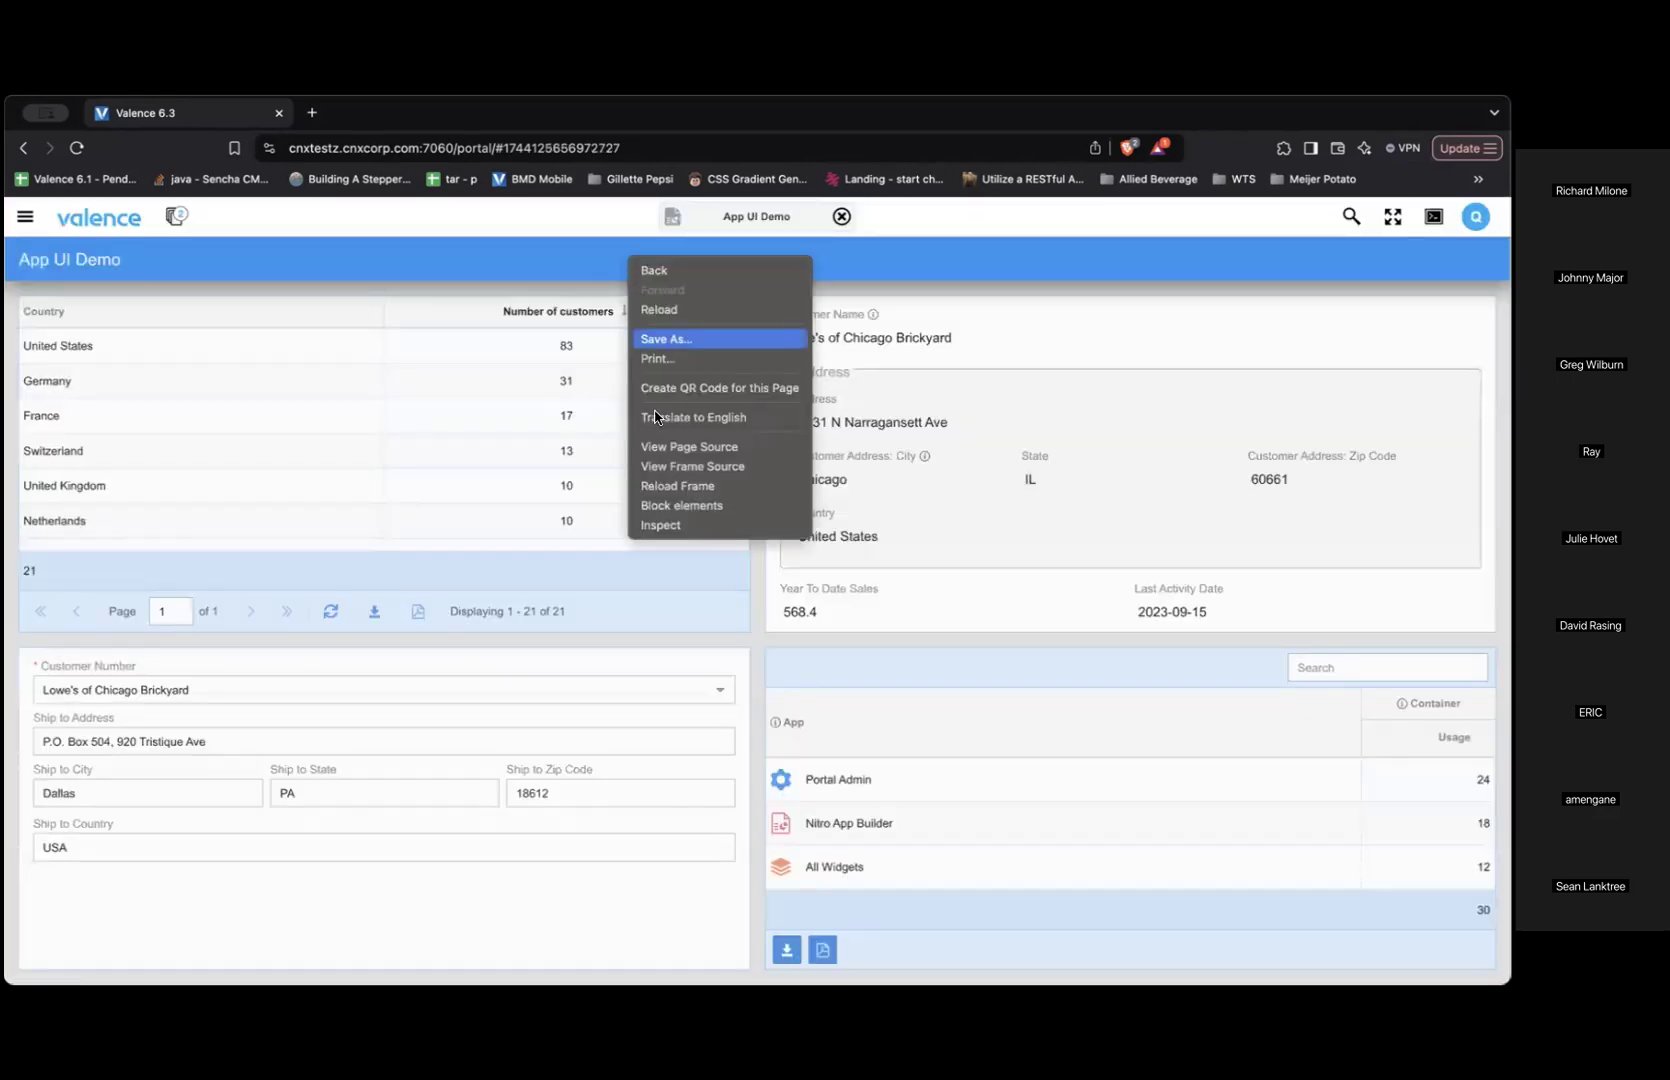
{"action": "left_click", "coordinate": [677, 485]}
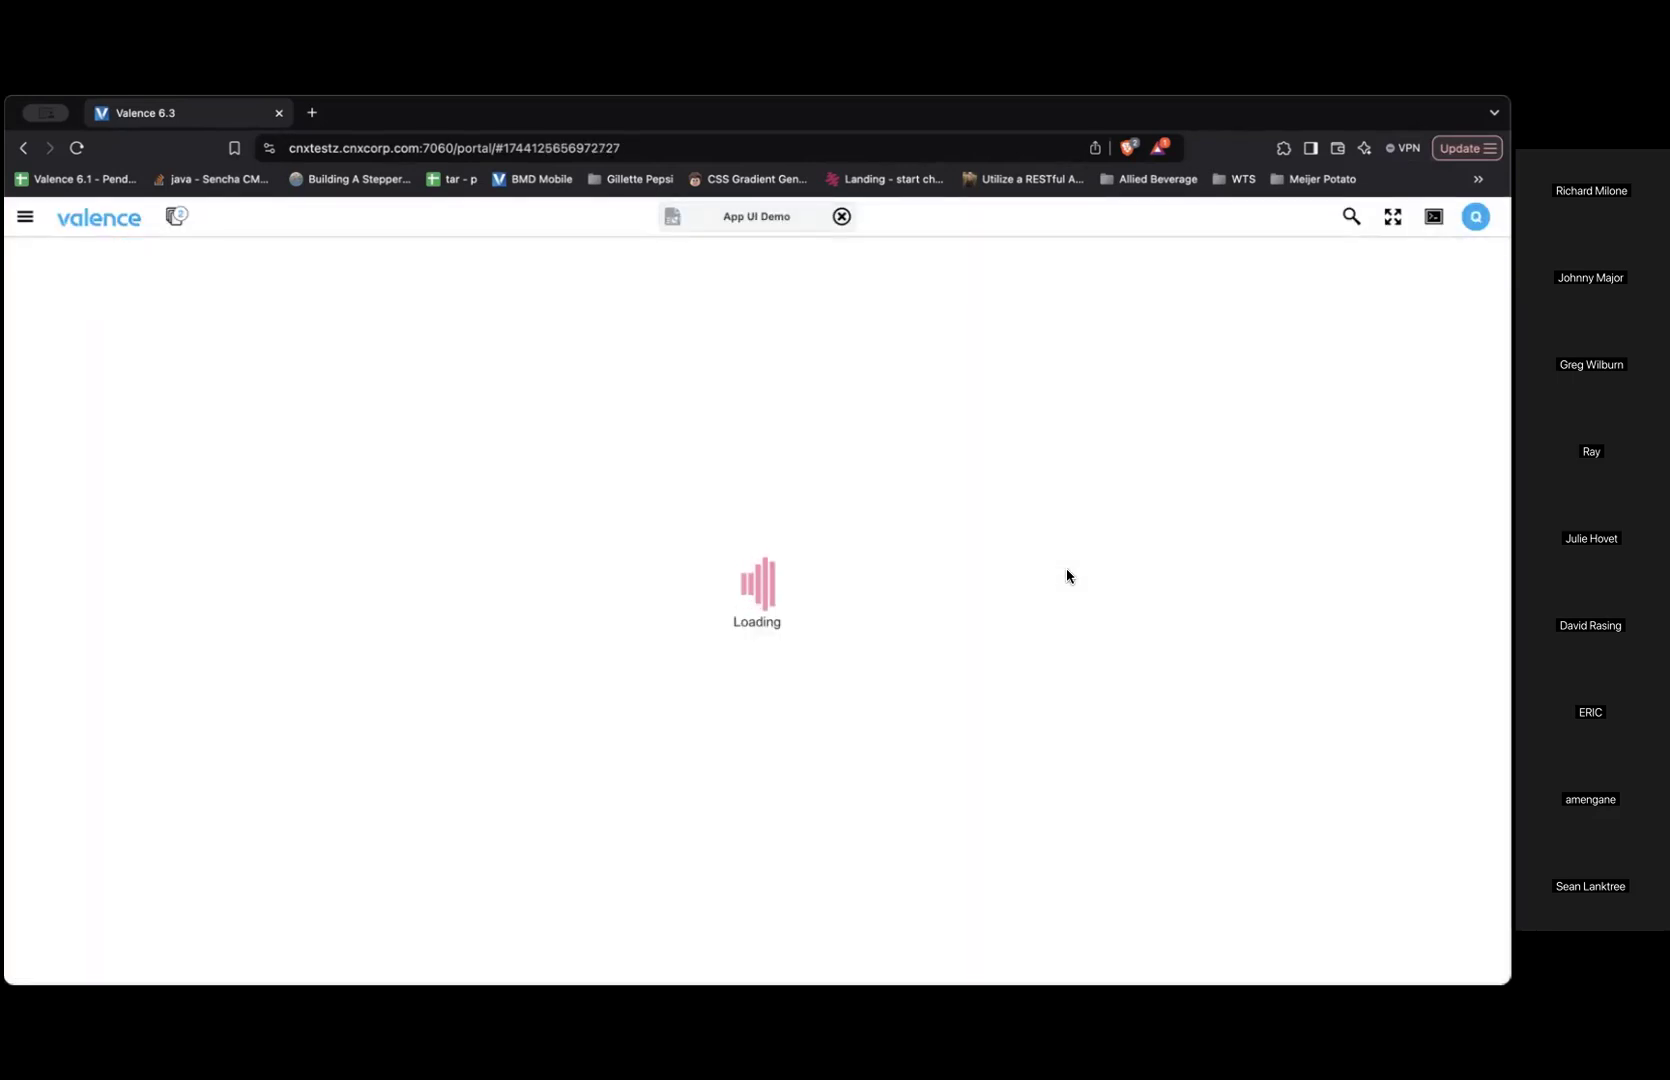
{"action": "scroll", "coordinate": [946, 844], "scroll_direction": "down", "scroll_amount": 5}
{"action": "scroll", "coordinate": [946, 844], "scroll_direction": "up", "scroll_amount": 5}
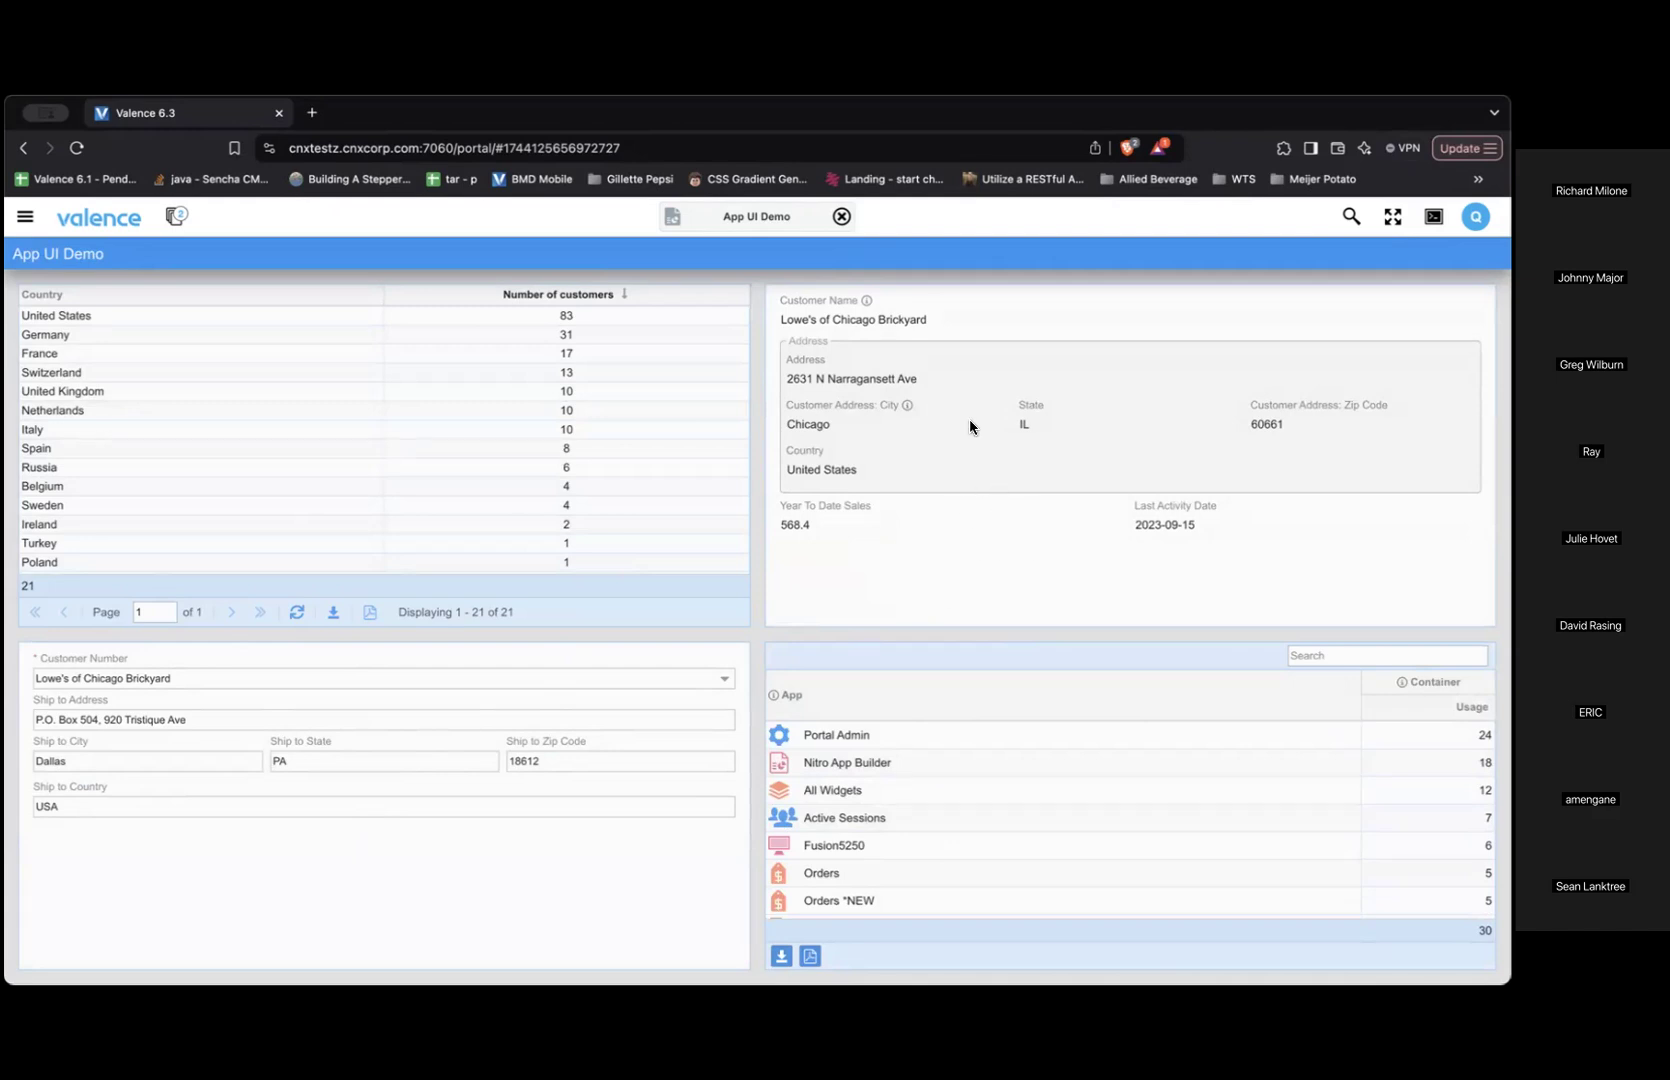
Return to Nitro App Builder and enable the widget-level UI setting for the customer name and address form, saving its widget settings.
{"action": "left_click", "coordinate": [670, 218]}
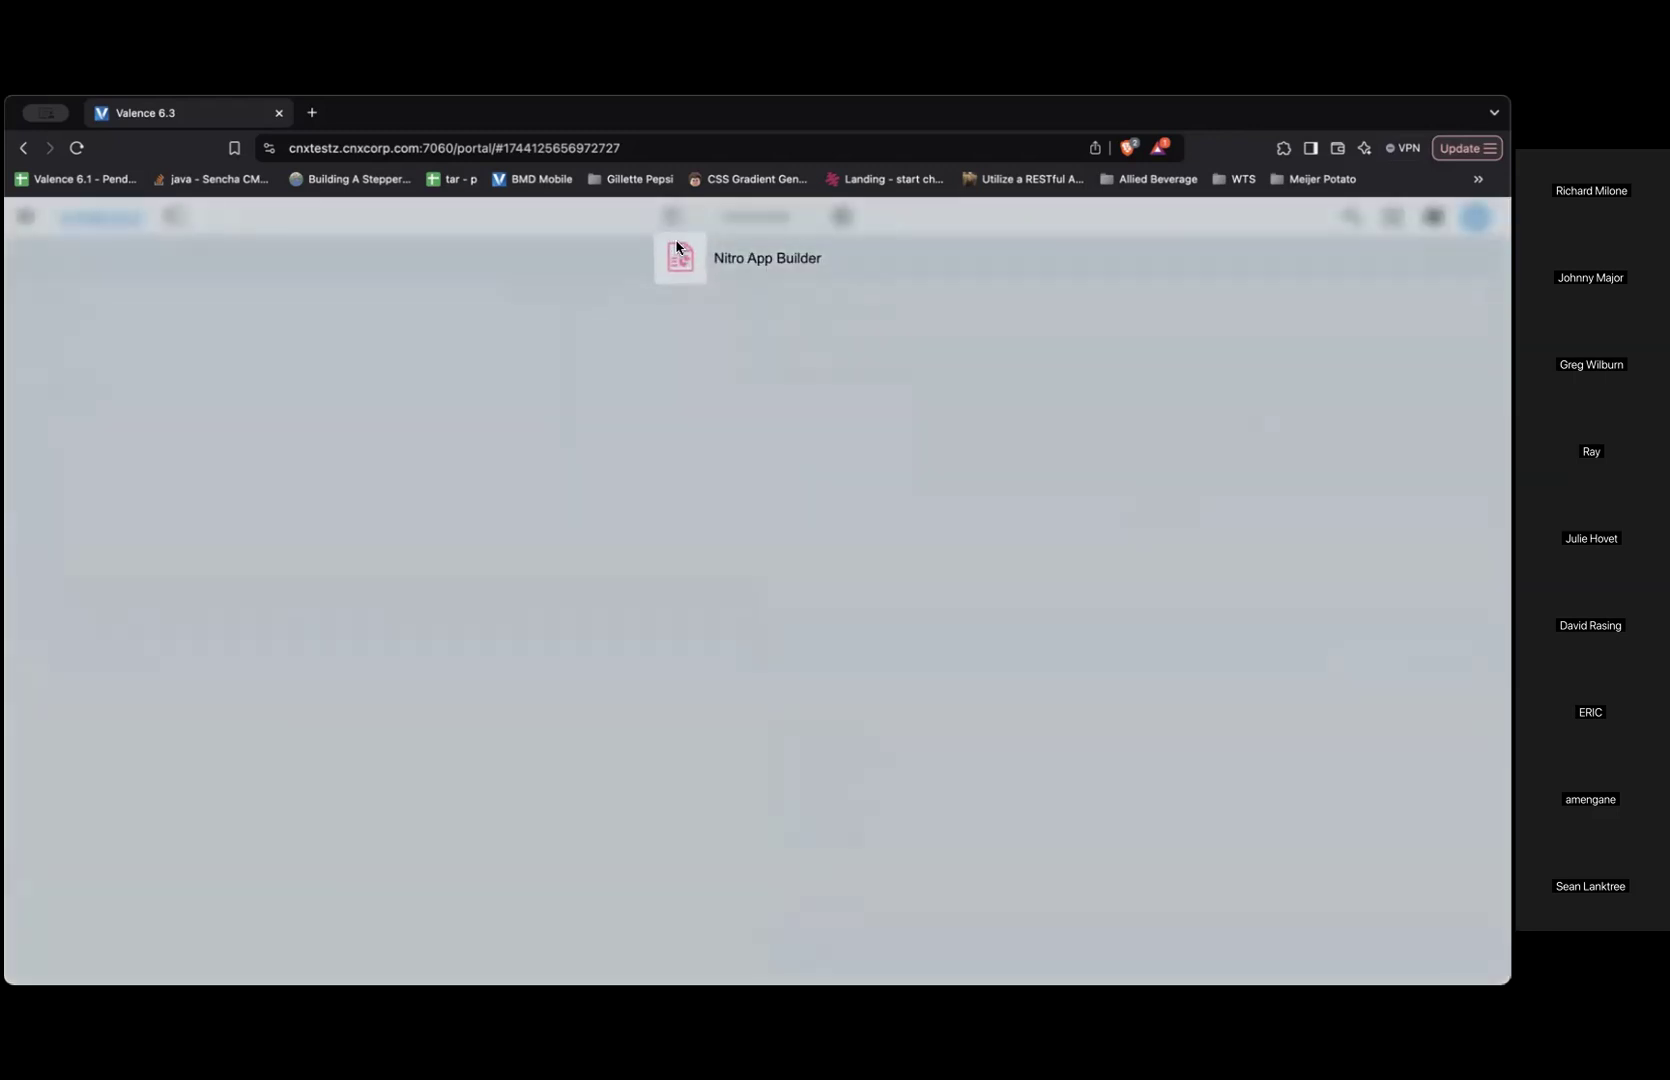
{"action": "mouse_move", "coordinate": [977, 628]}
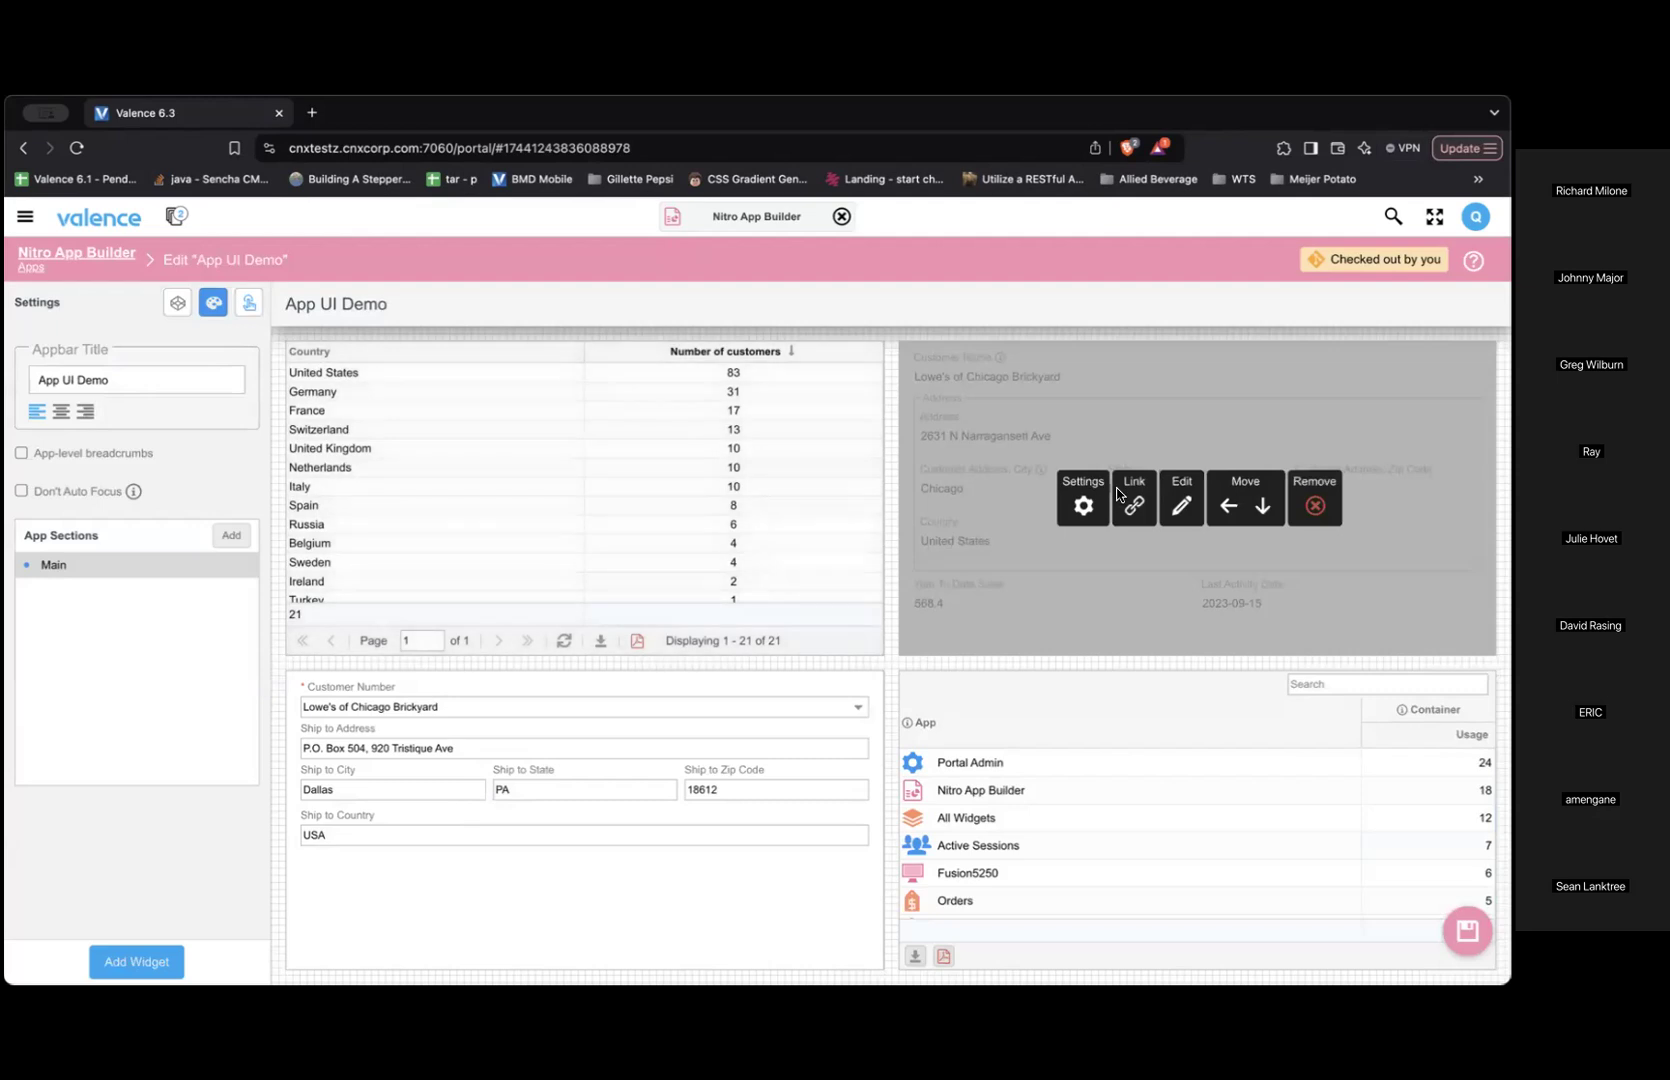
{"action": "left_click", "coordinate": [1084, 506]}
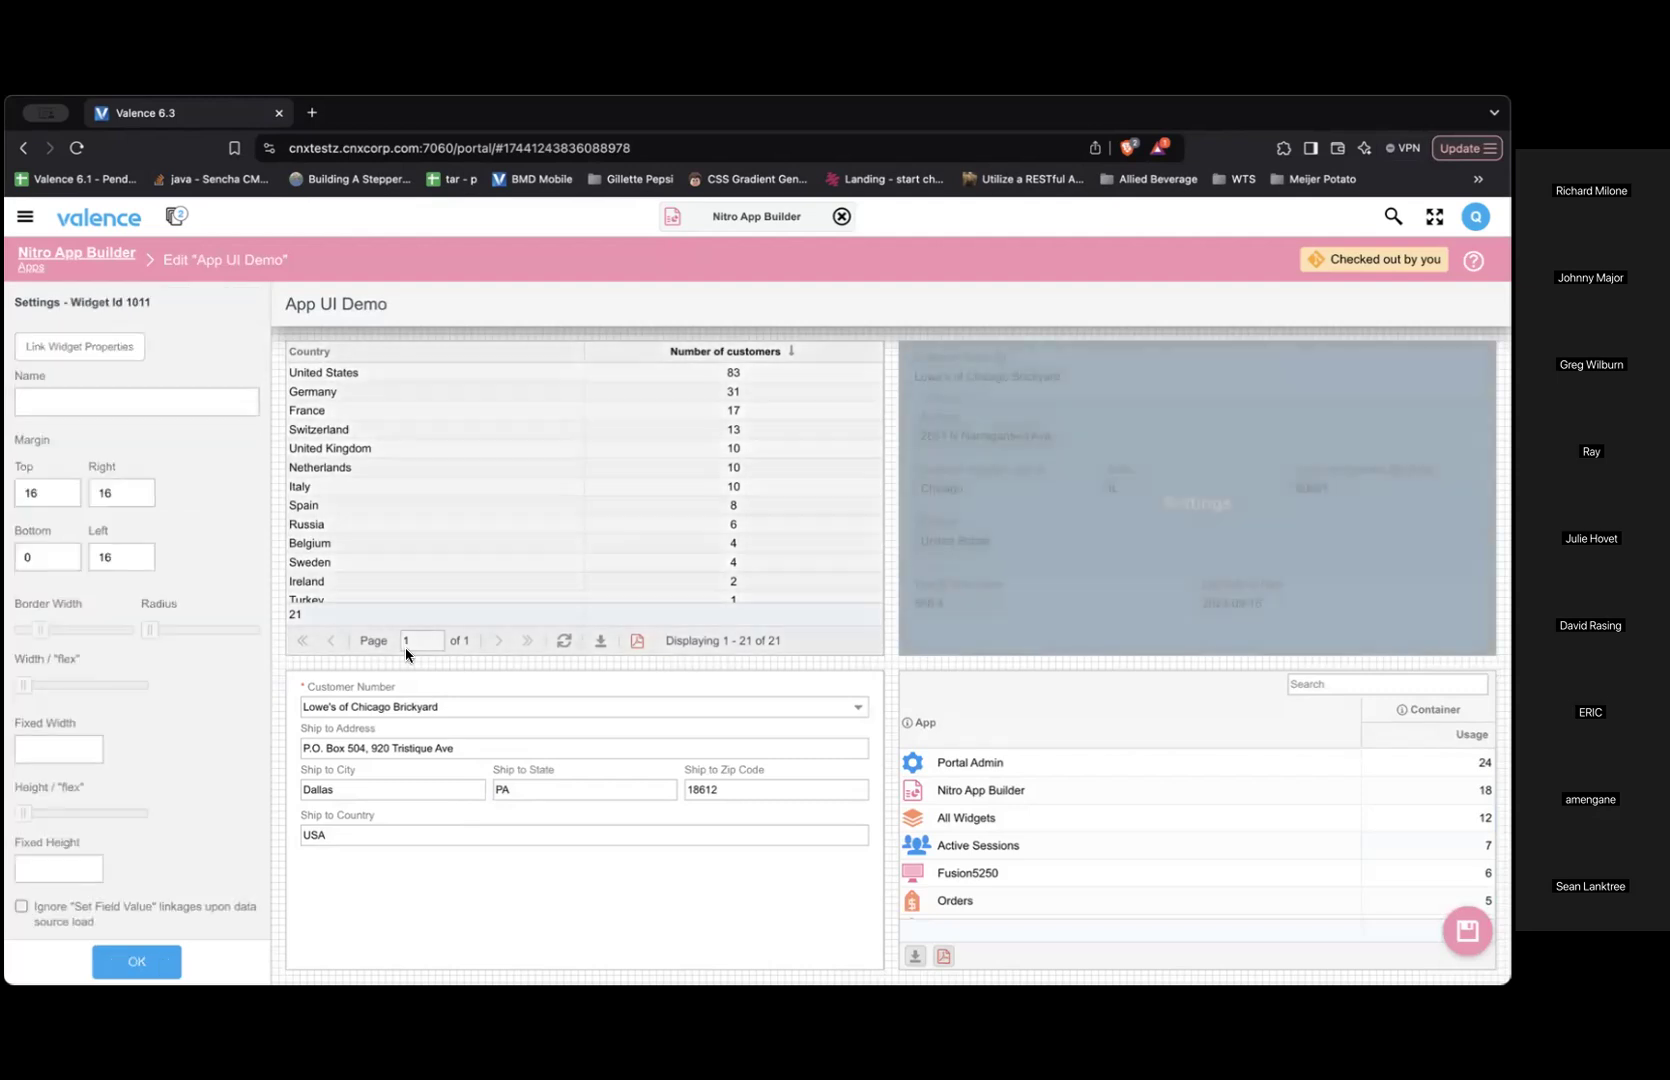
{"action": "scroll", "coordinate": [250, 797], "scroll_direction": "down", "scroll_amount": 3}
{"action": "scroll", "coordinate": [250, 797], "scroll_direction": "down", "scroll_amount": 1}
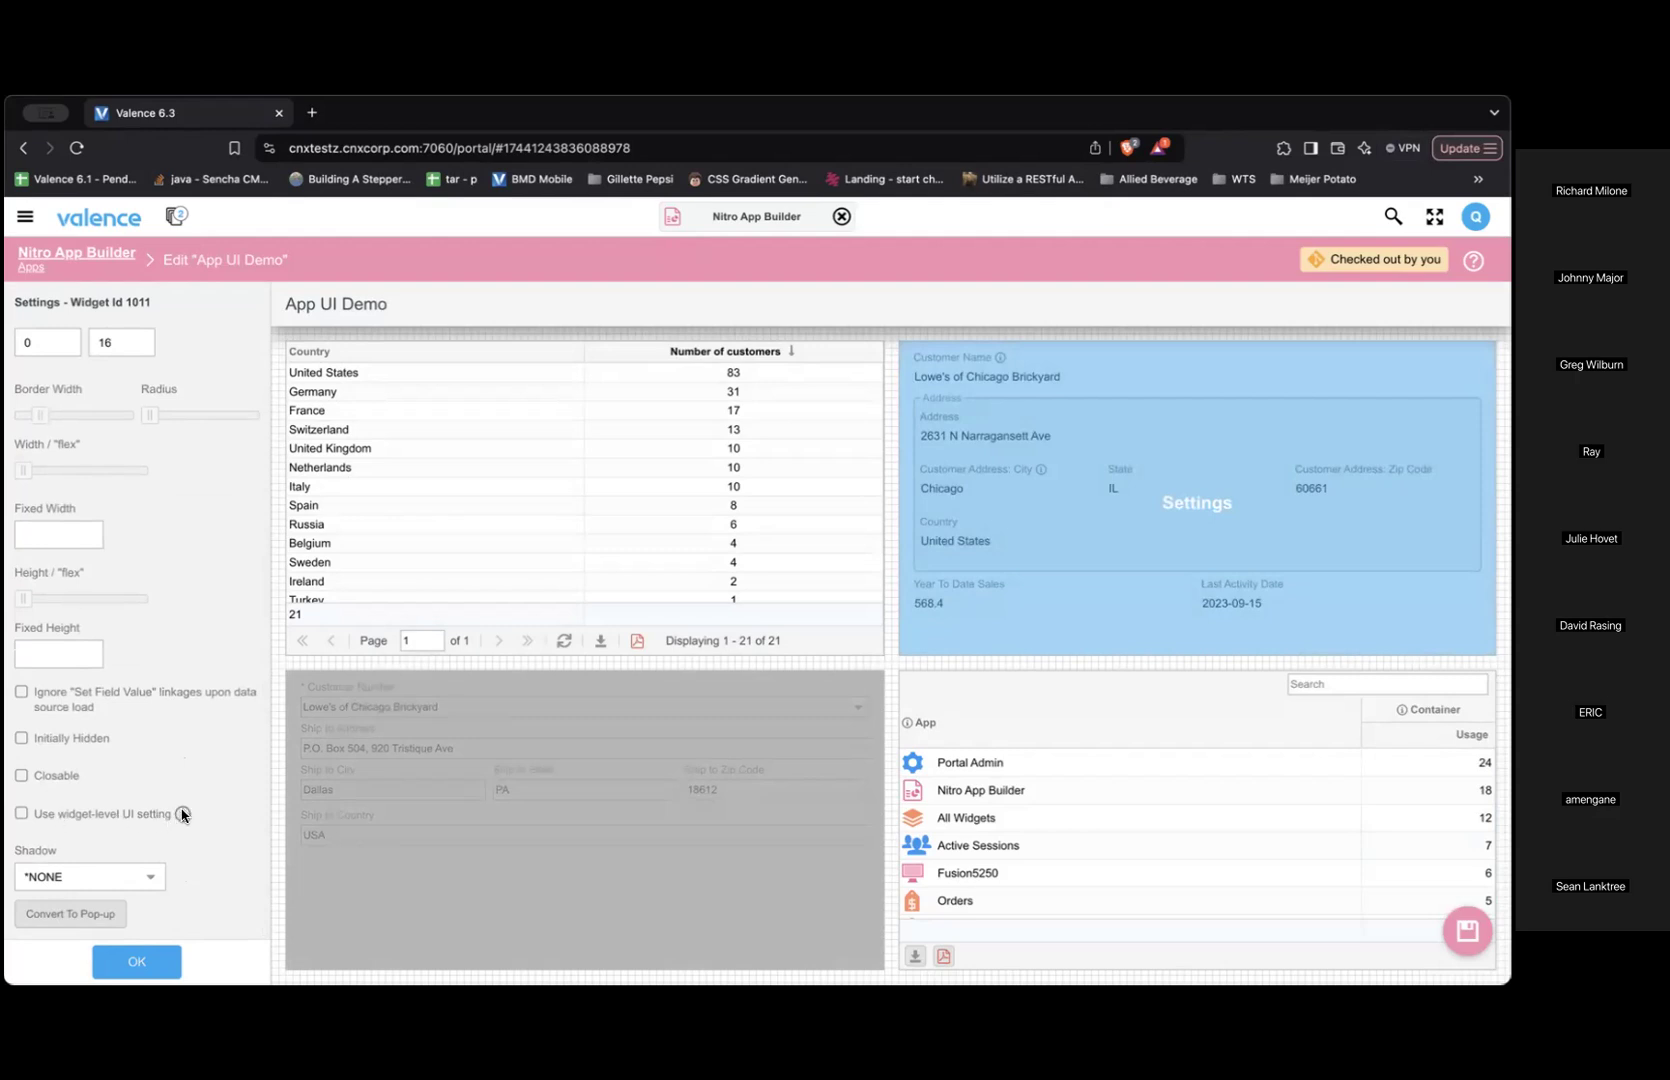
{"action": "mouse_move", "coordinate": [183, 814]}
{"action": "left_click", "coordinate": [21, 813]}
{"action": "left_click", "coordinate": [136, 960]}
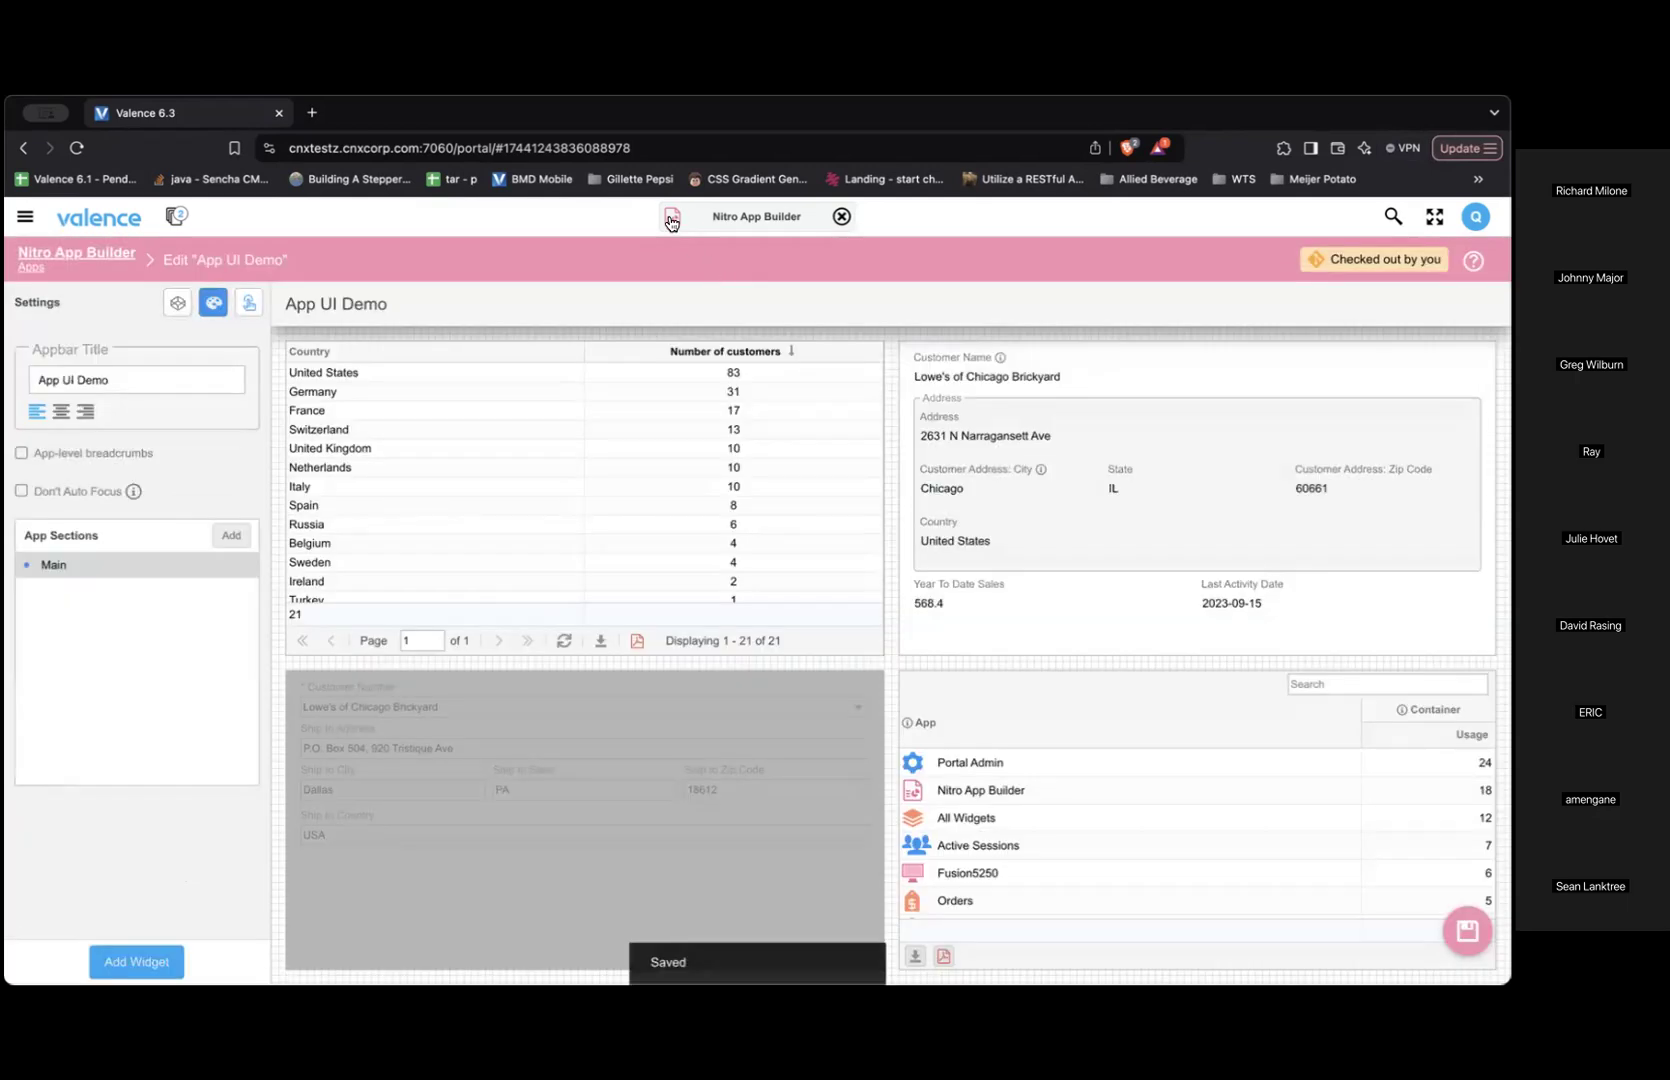
Switch to the running App UI Demo, reload its frame and compare the customer address form's spacing with the other widgets.
{"action": "left_click_drag", "start_coordinate": [672, 216], "coordinate": [661, 260]}
{"action": "right_click", "coordinate": [661, 260]}
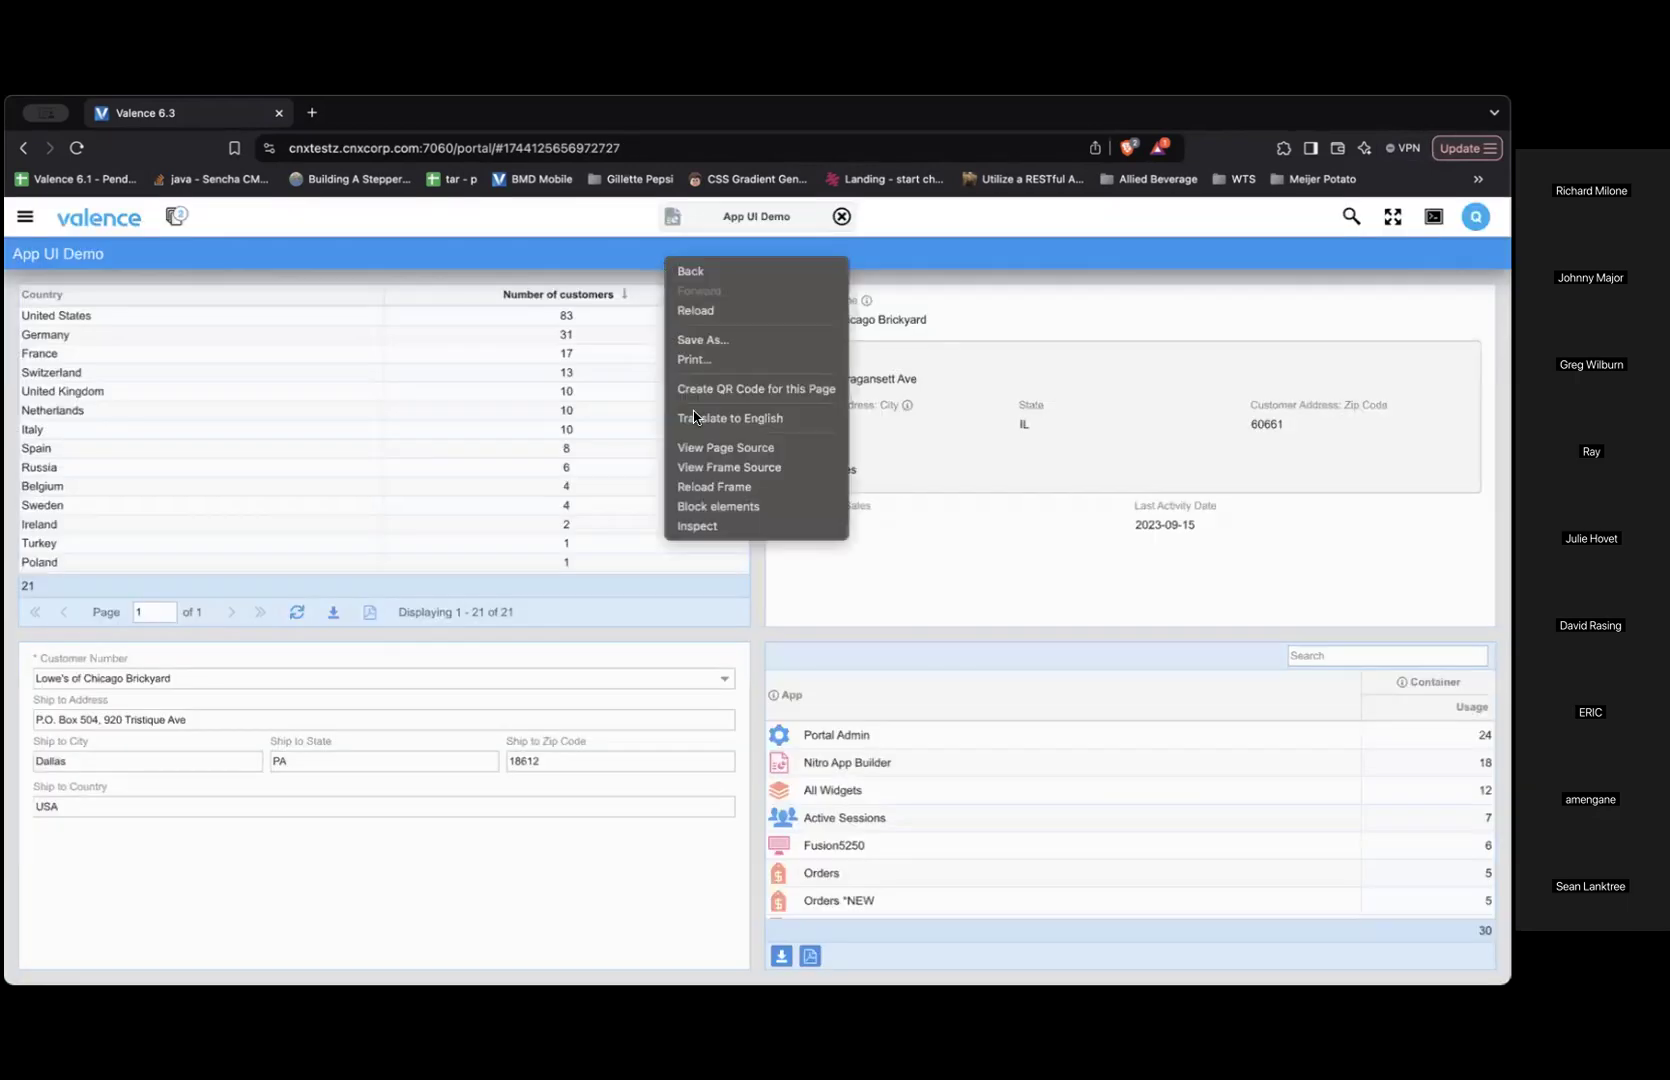
{"action": "left_click", "coordinate": [695, 488]}
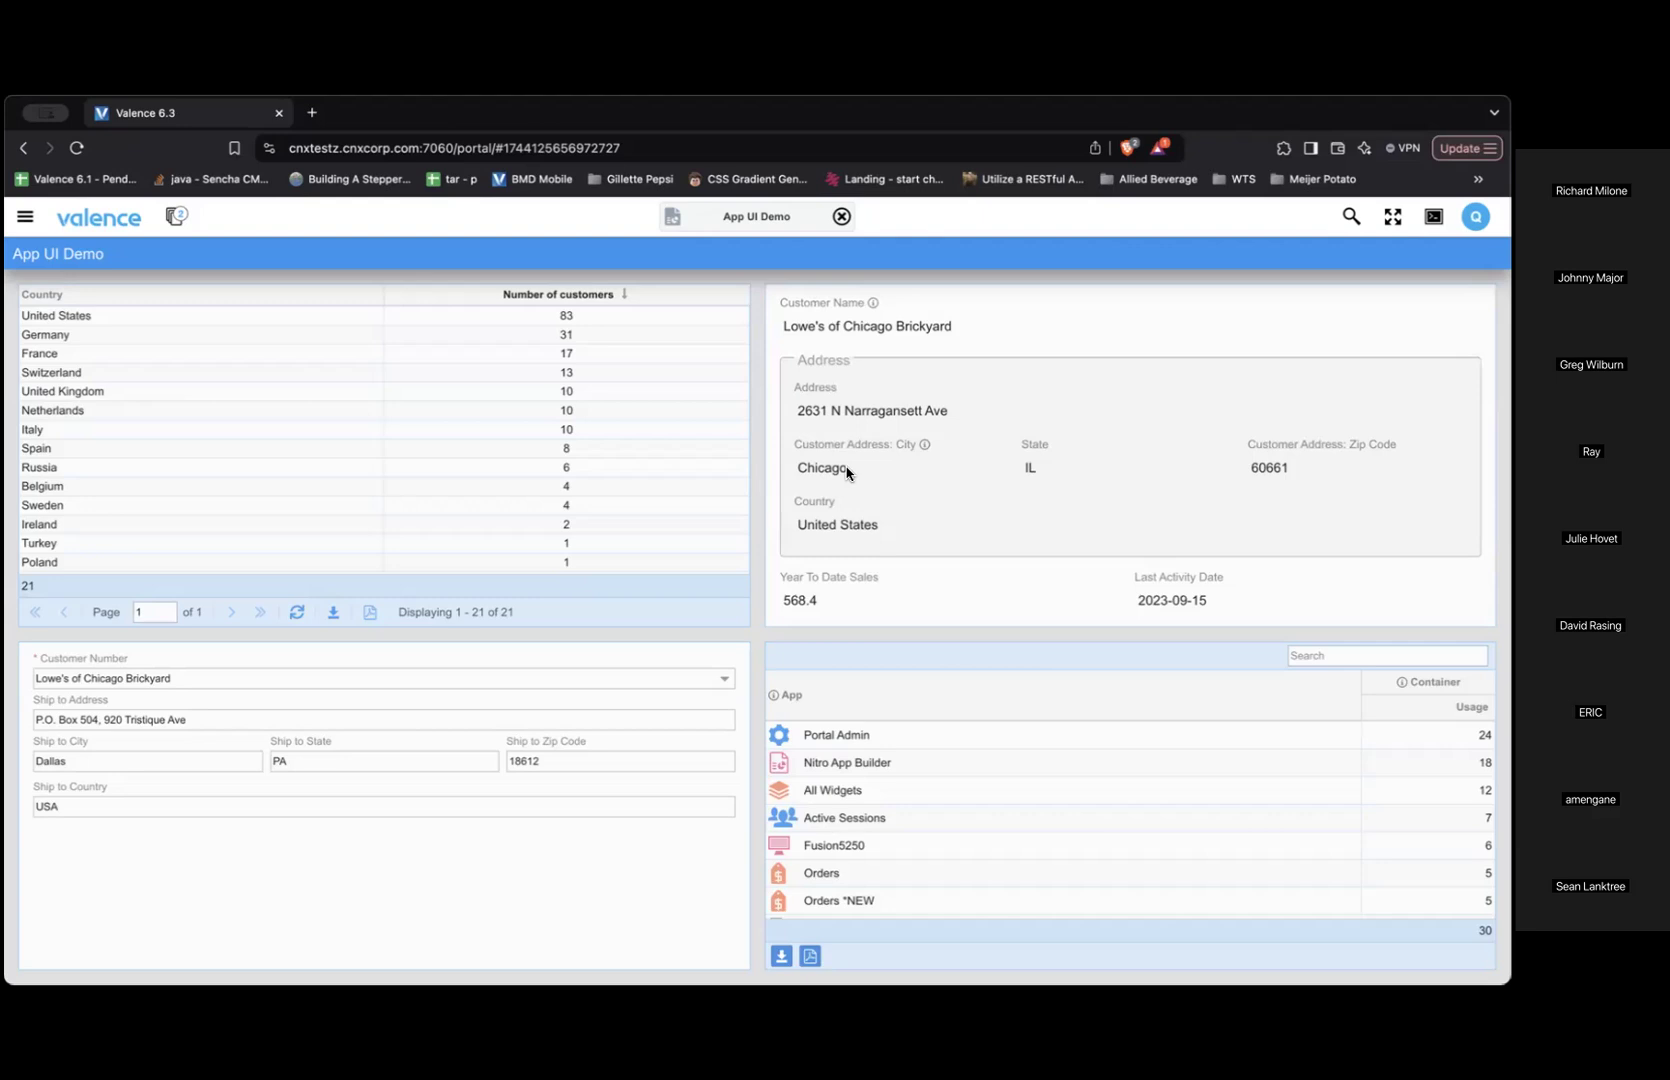
Go back to Nitro App Builder, clear the App UI Demo's application UI selection in its theming settings and apply the change.
{"action": "left_click", "coordinate": [671, 216]}
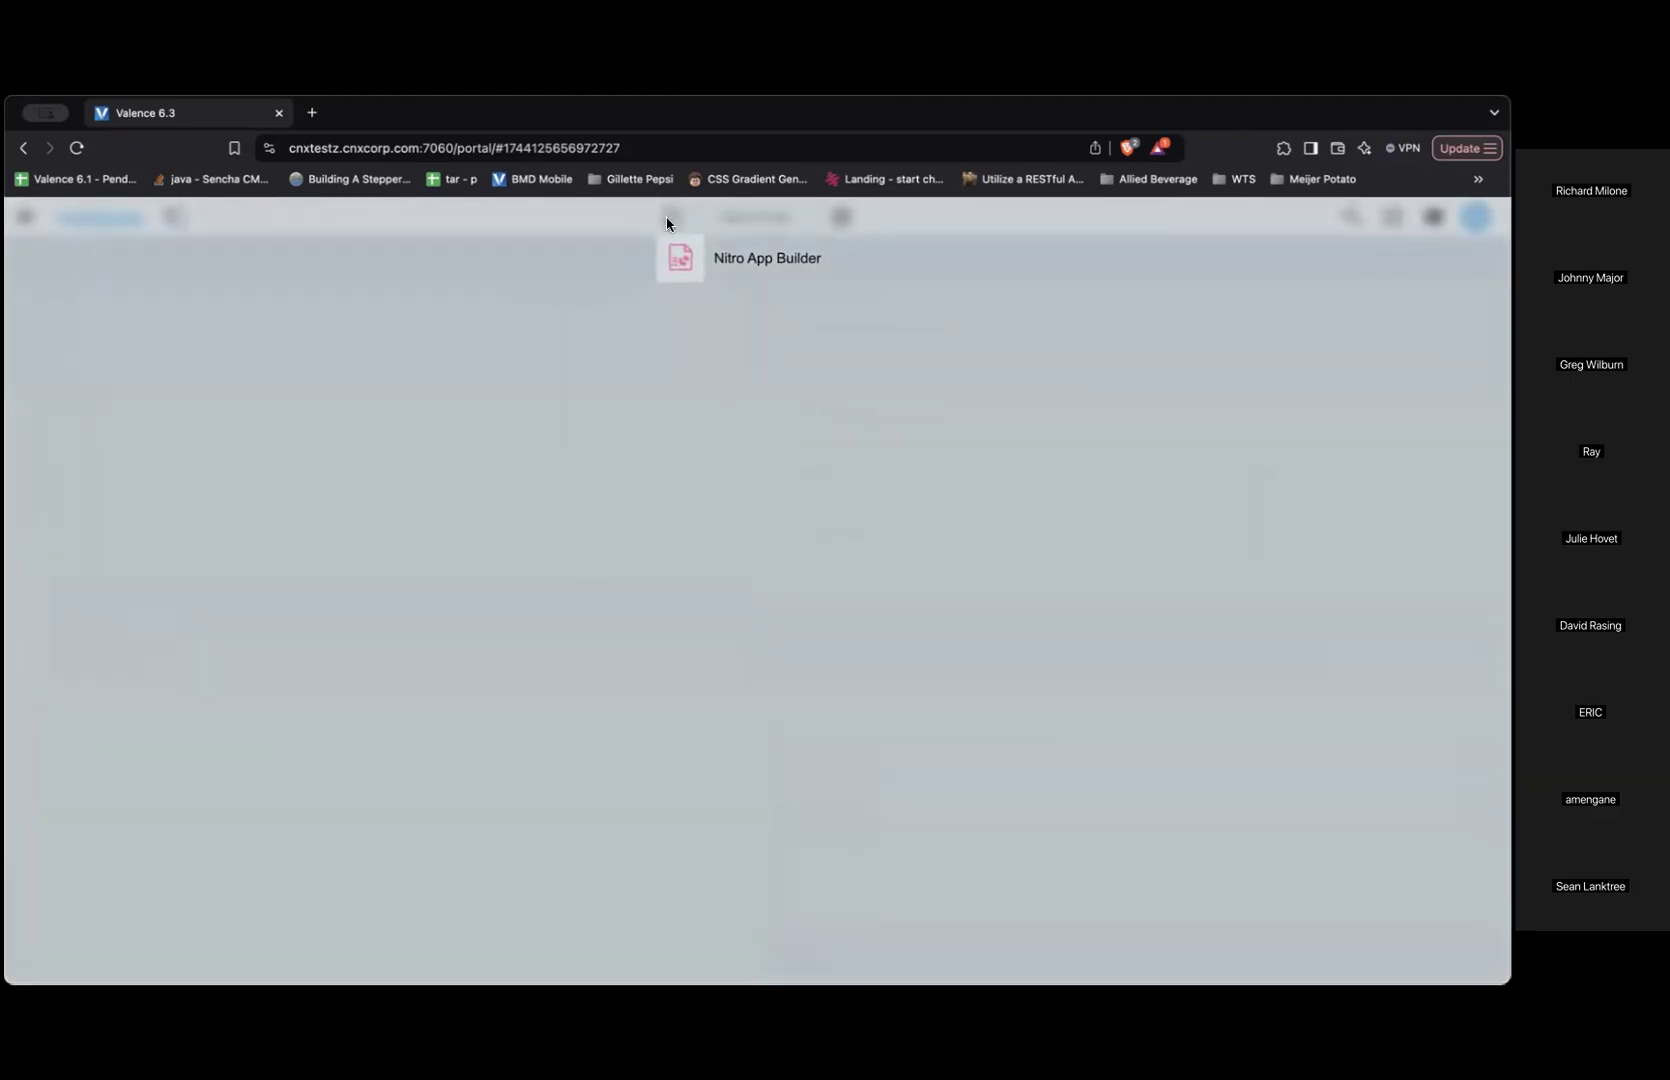
{"action": "left_click", "coordinate": [670, 258]}
{"action": "mouse_move", "coordinate": [351, 391]}
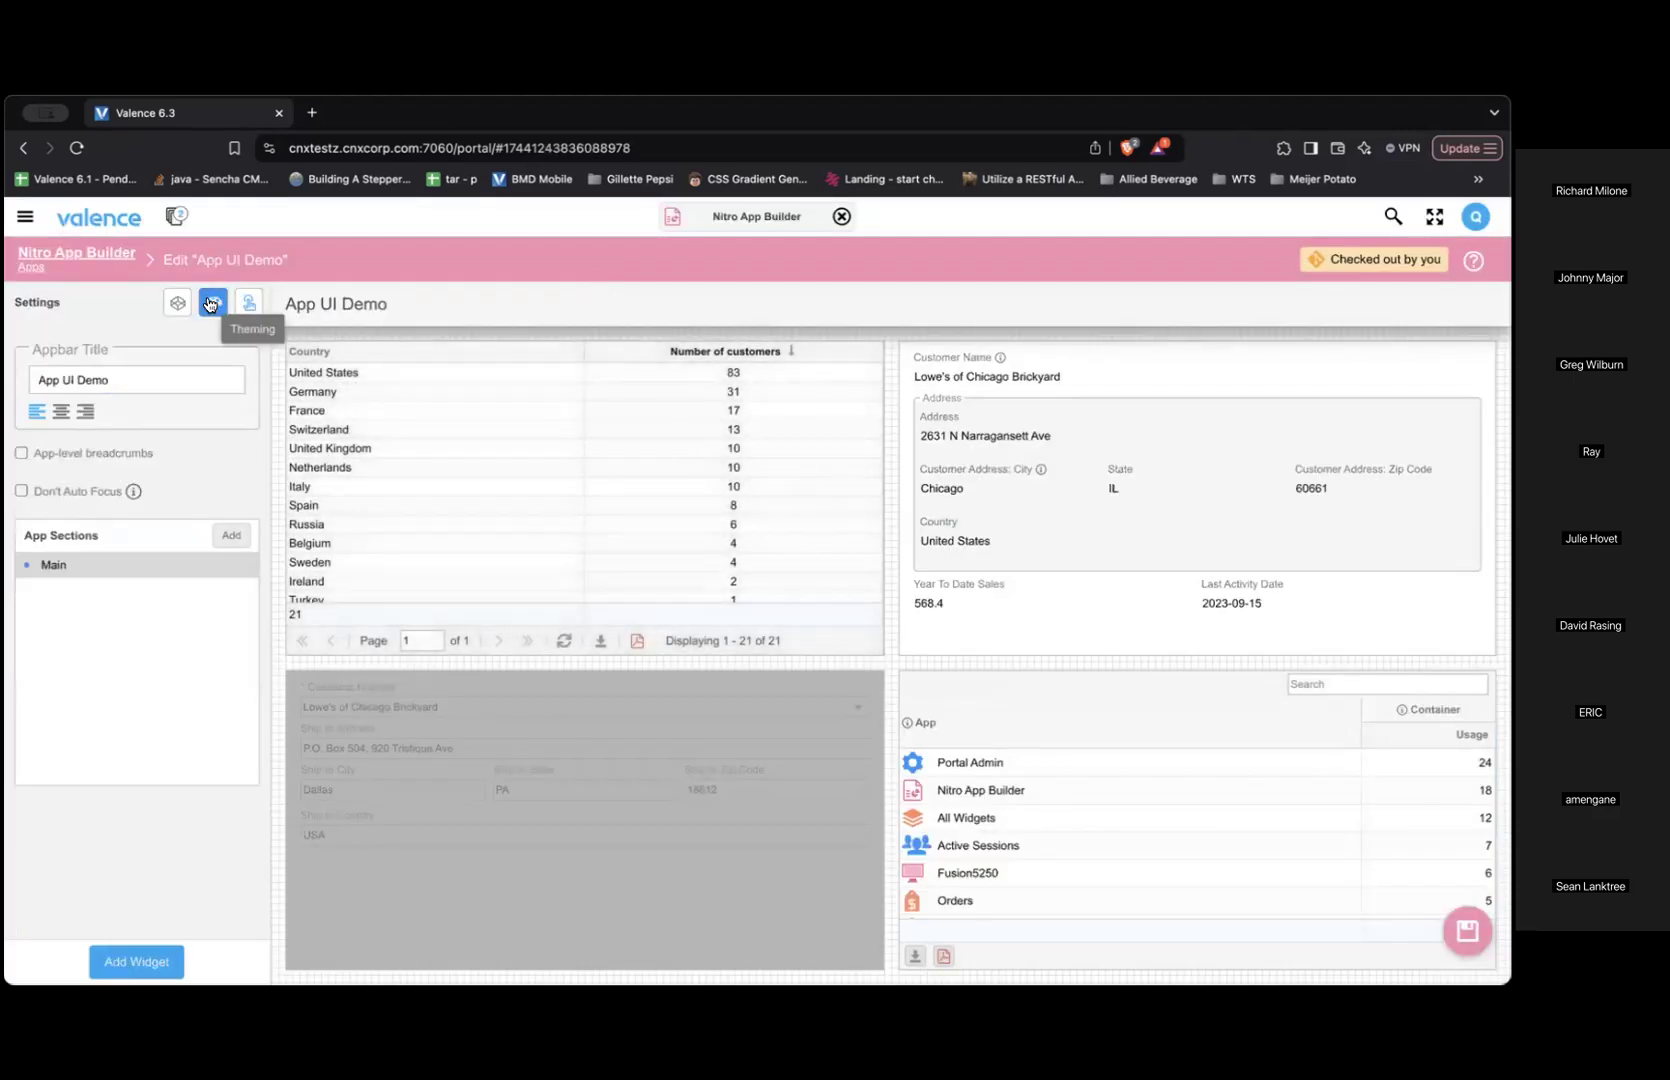
{"action": "left_click", "coordinate": [210, 303]}
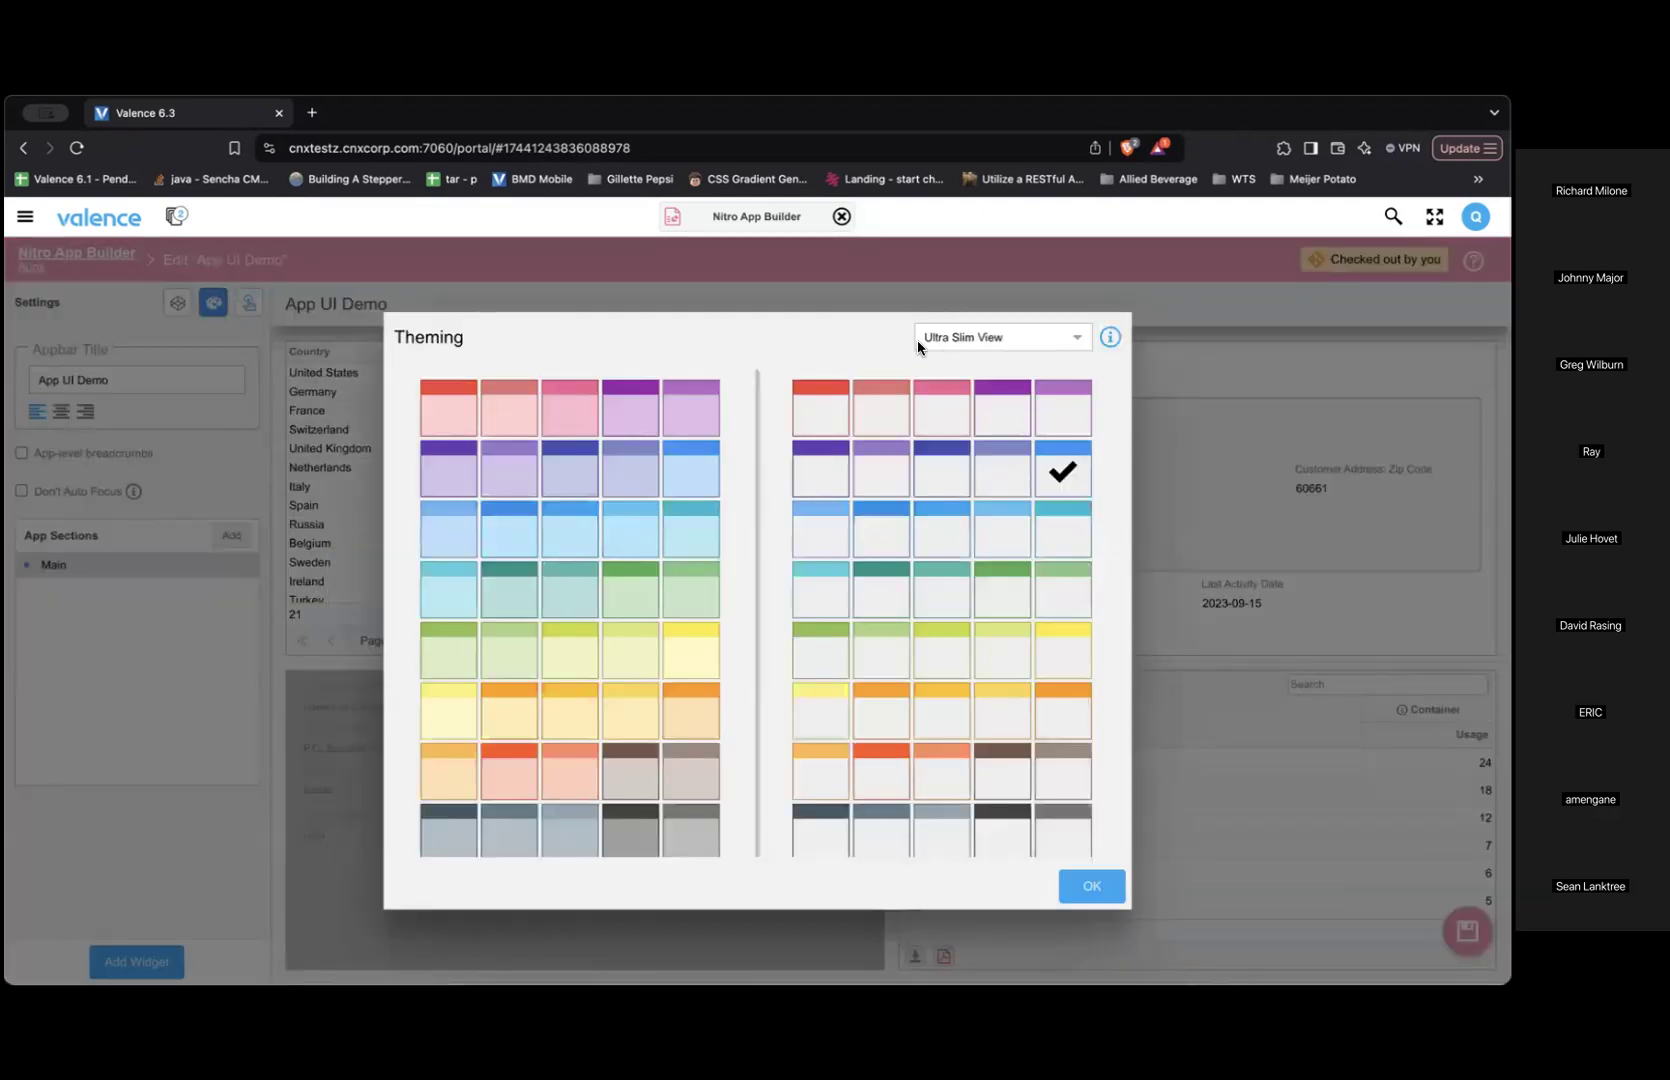
{"action": "left_click", "coordinate": [1011, 336]}
{"action": "type", "text": "Ul"}
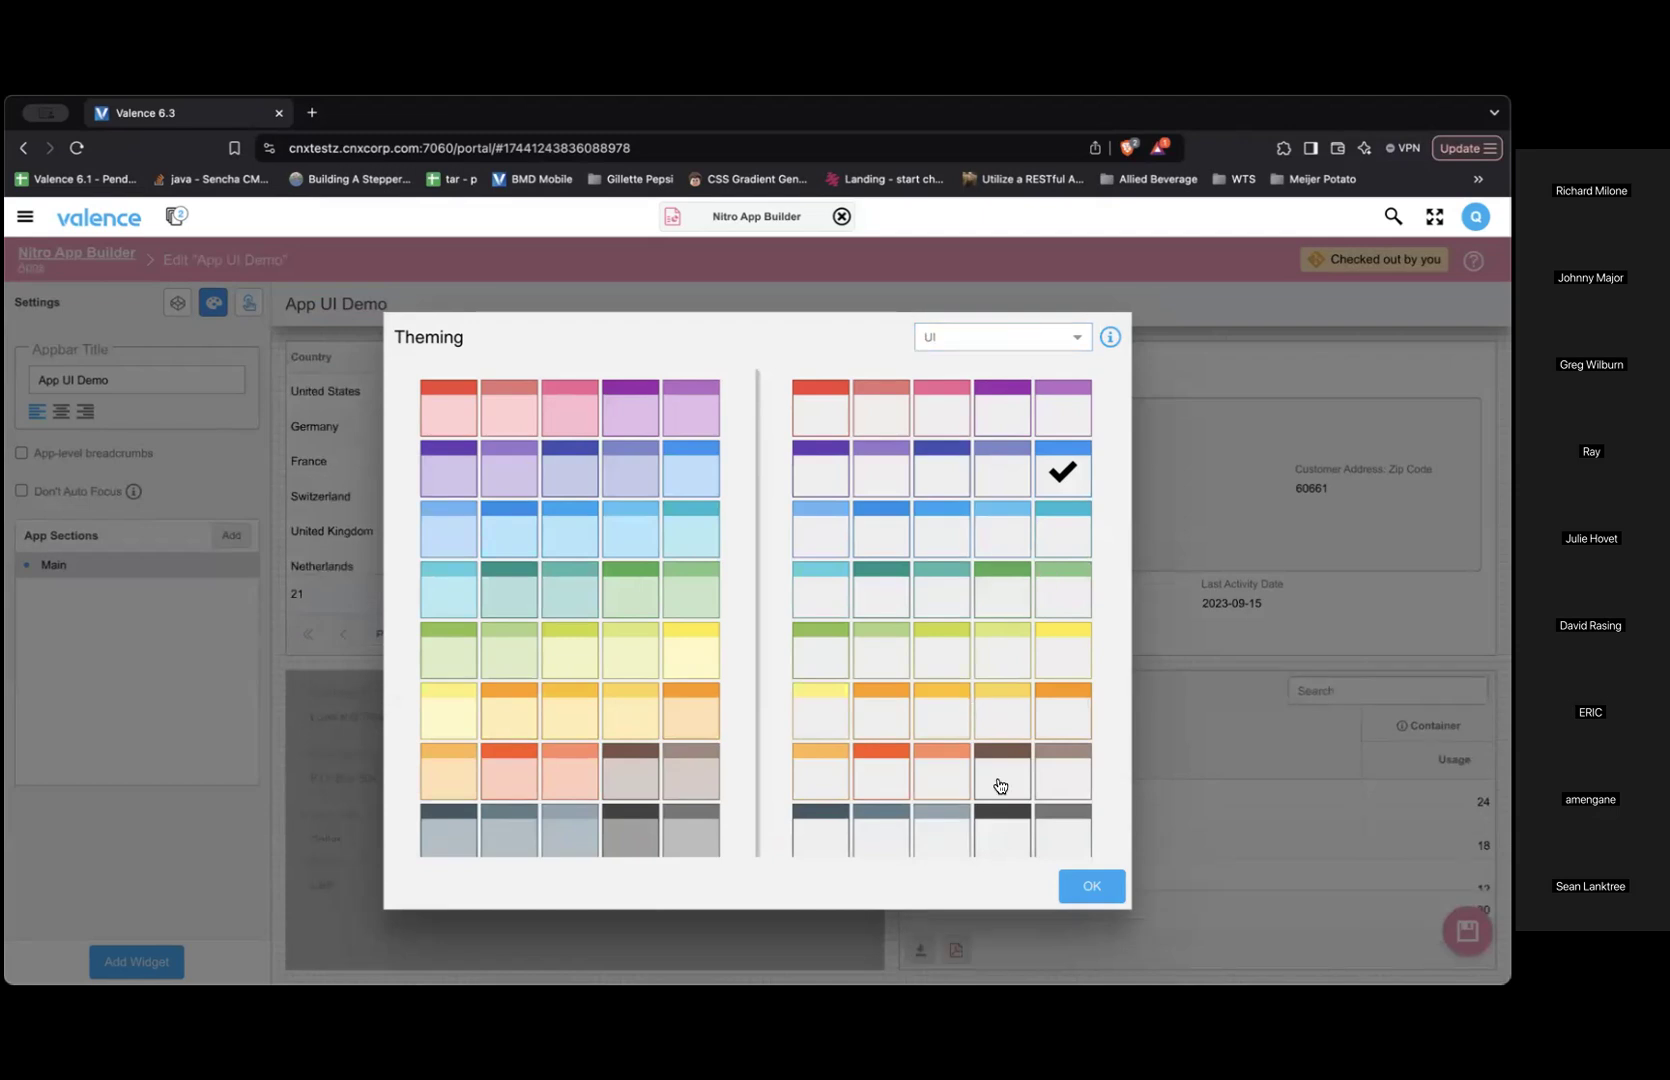
{"action": "left_click", "coordinate": [1091, 886]}
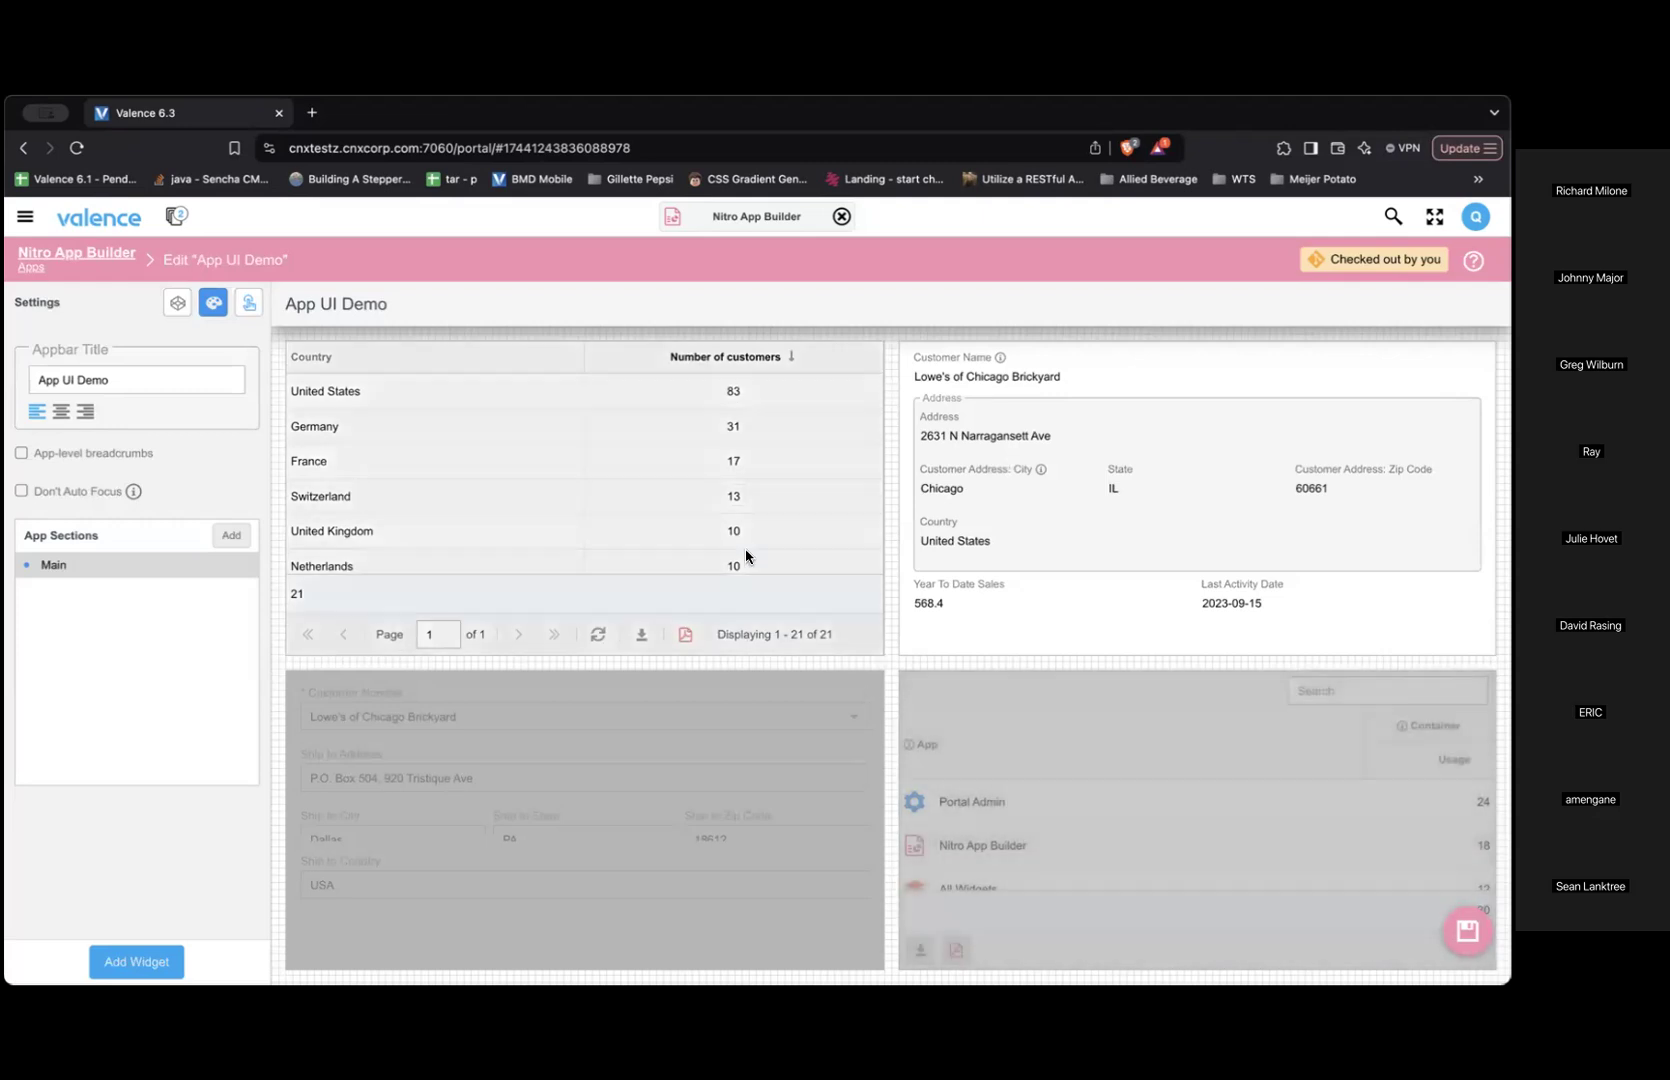
Reopen the App UI Demo's theming settings to check the application UI selection, and close them.
{"action": "mouse_move", "coordinate": [742, 535]}
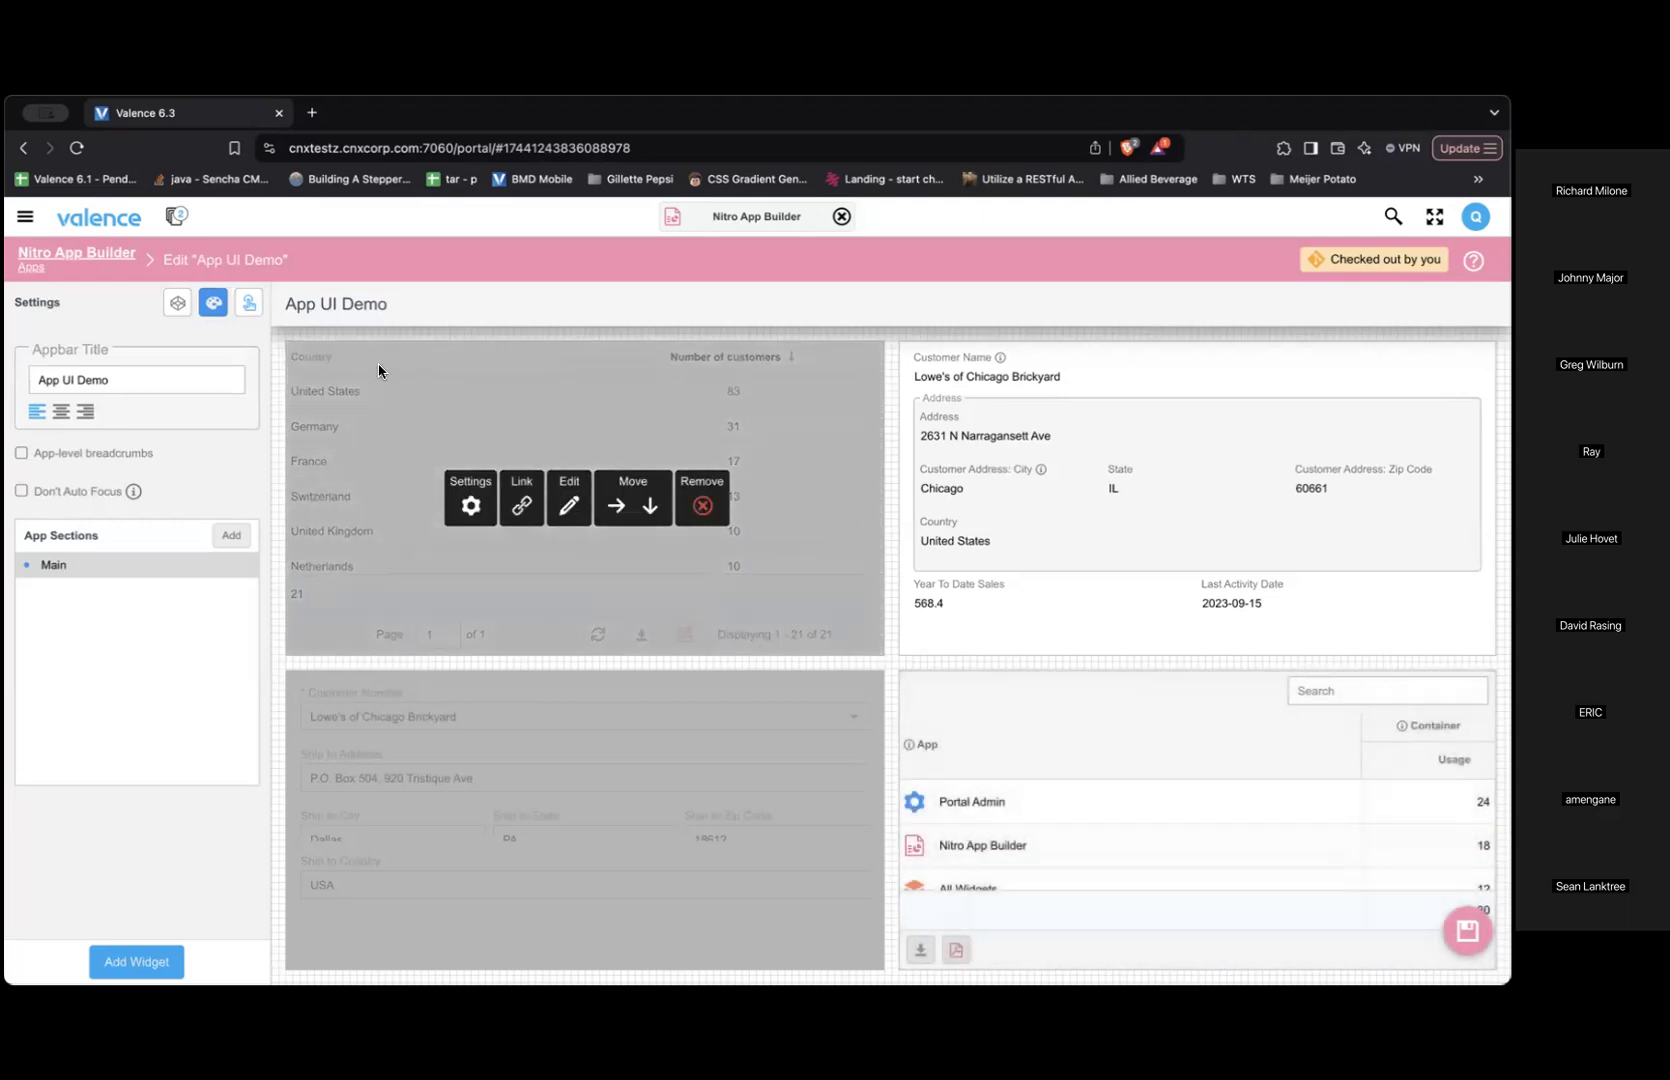
{"action": "left_click", "coordinate": [213, 302]}
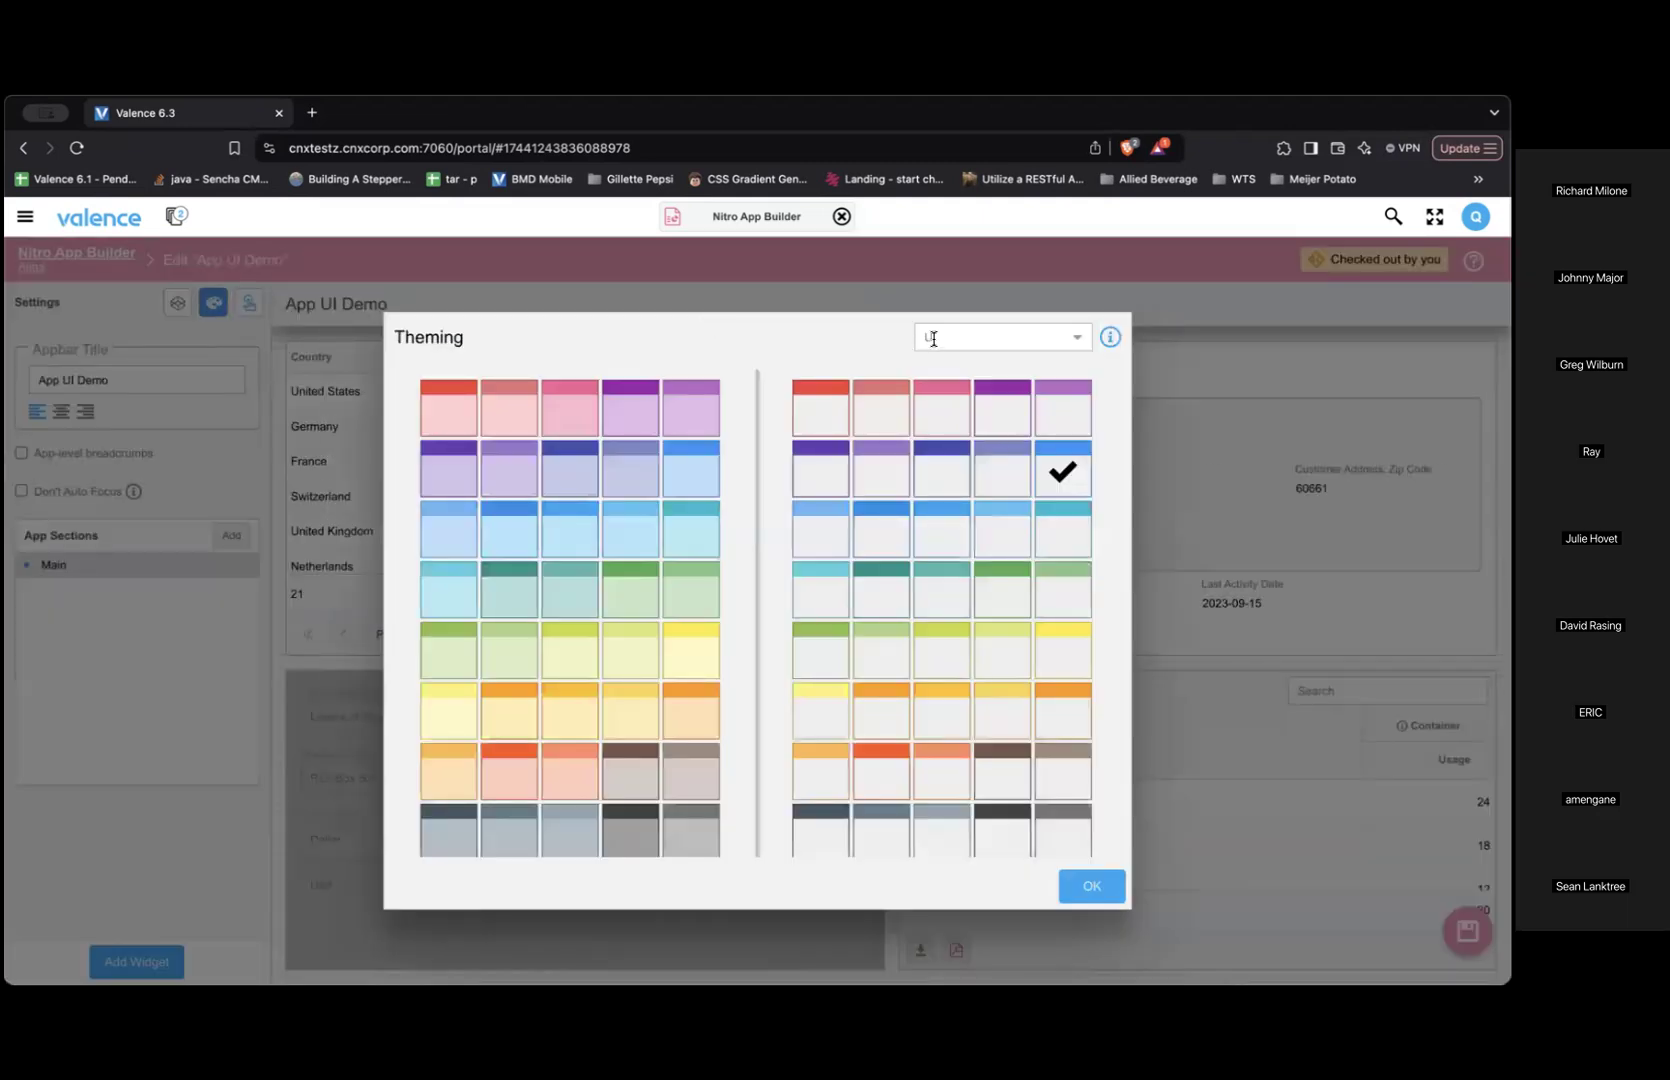
{"action": "left_click", "coordinate": [1100, 887]}
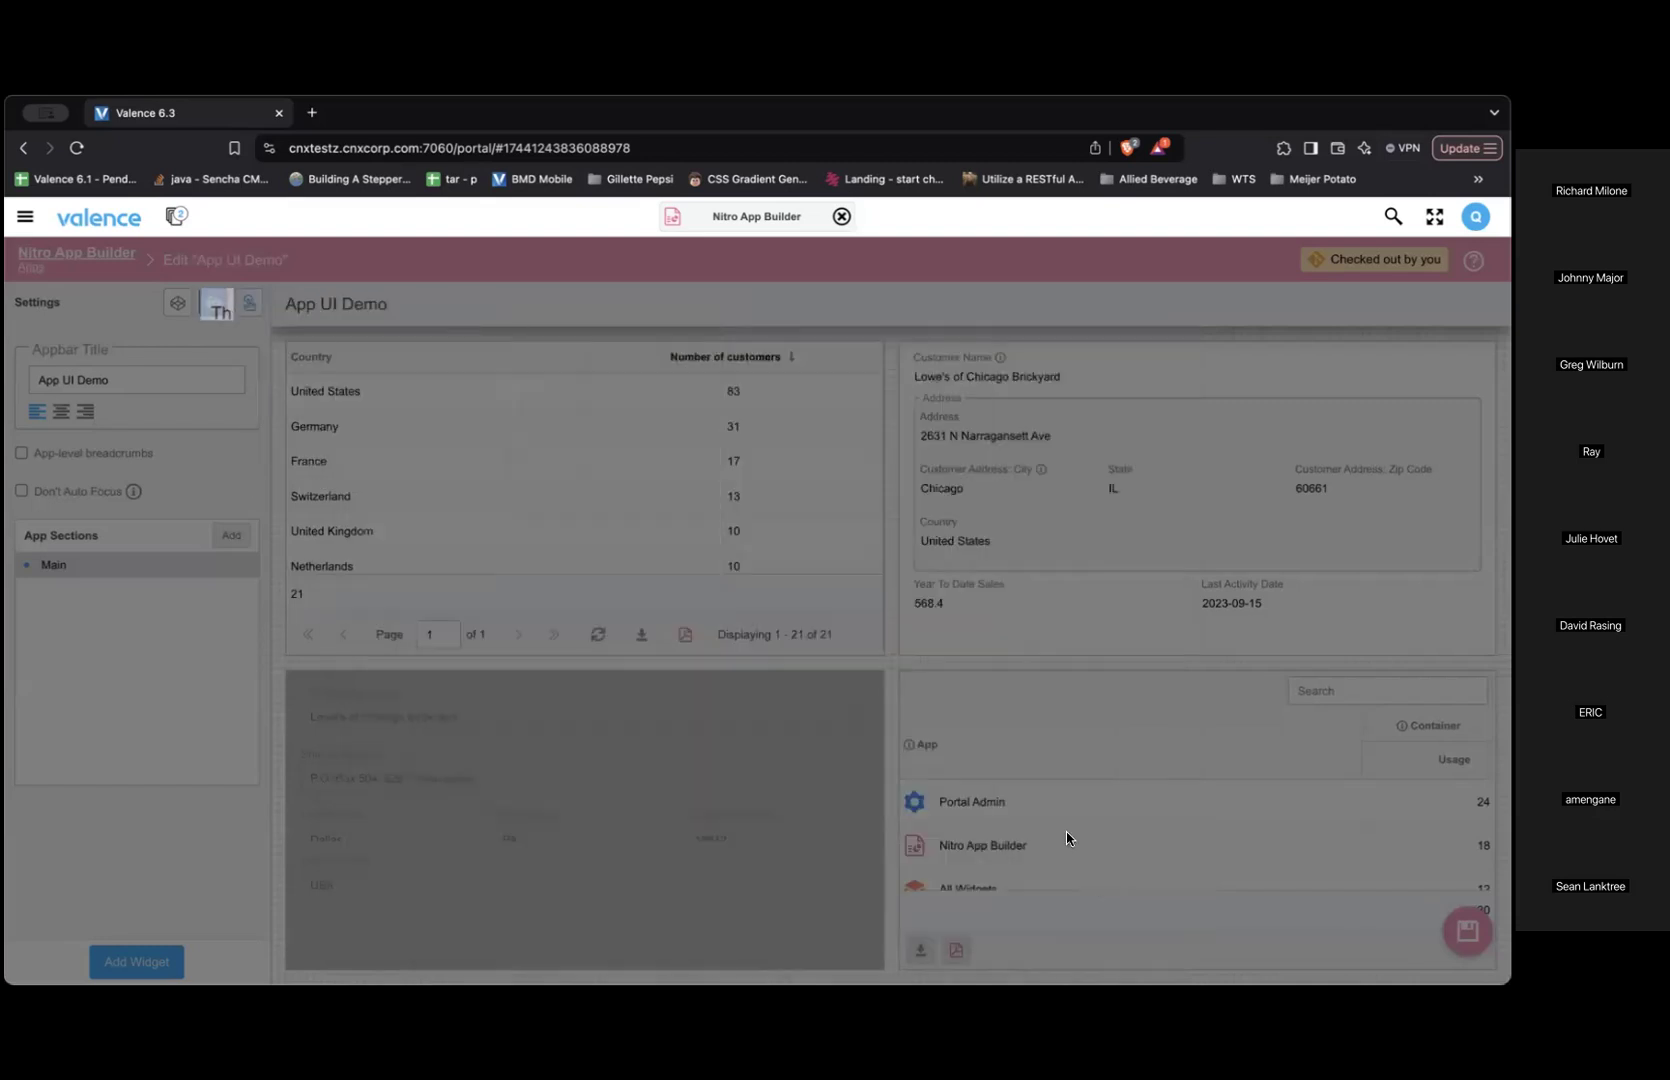
Look through the customers-by-country grid's widget settings for a widget-level UI option and close them.
{"action": "left_click", "coordinate": [472, 510]}
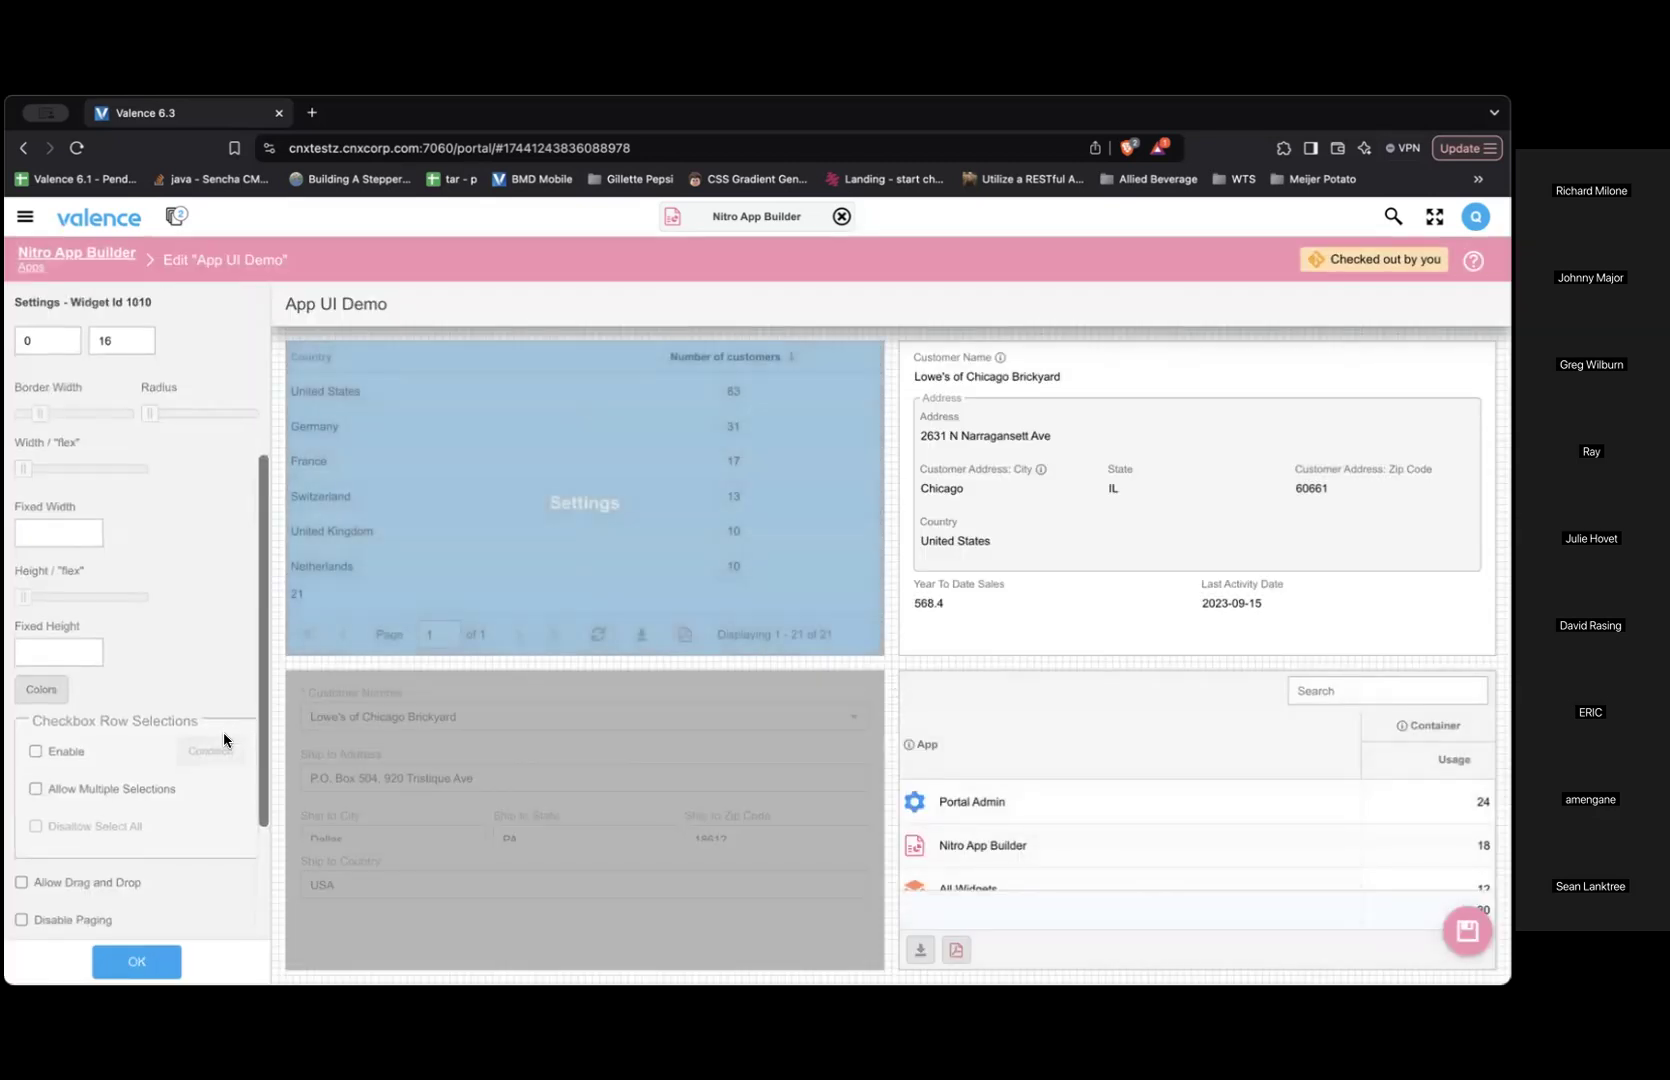
{"action": "scroll", "coordinate": [224, 739], "scroll_direction": "down", "scroll_amount": 3}
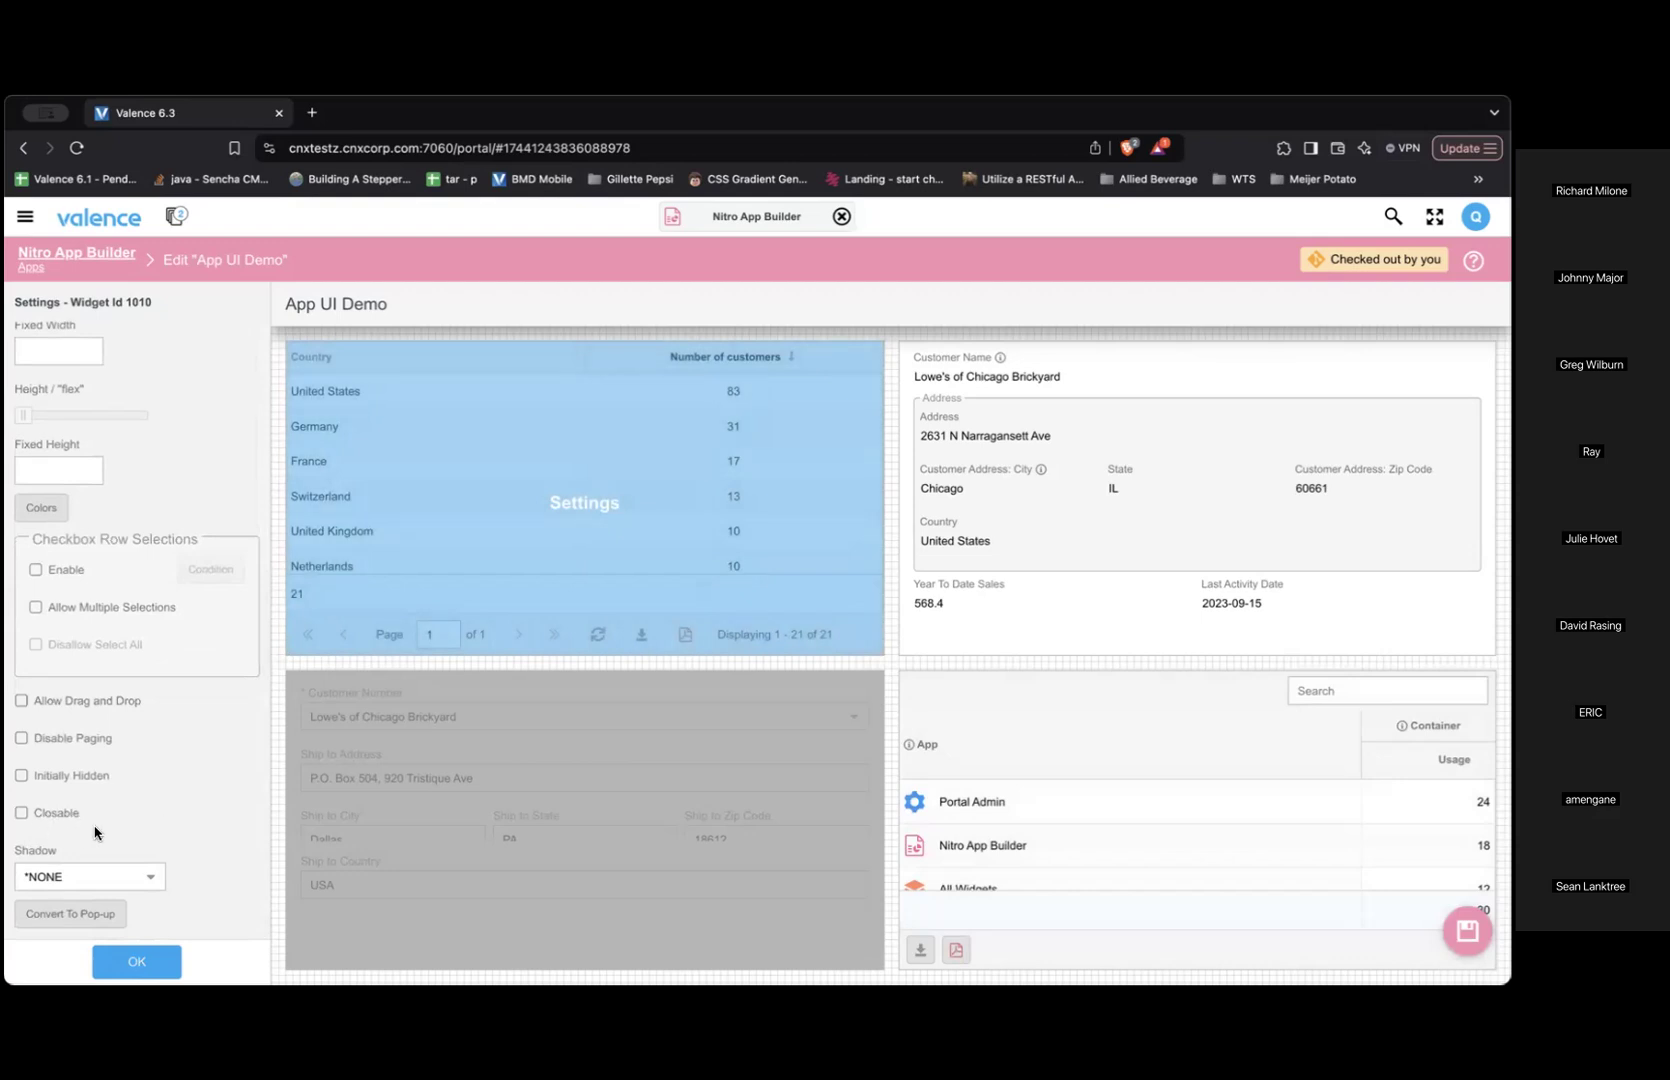
{"action": "scroll", "coordinate": [167, 828], "scroll_direction": "up", "scroll_amount": 1}
{"action": "scroll", "coordinate": [167, 828], "scroll_direction": "down", "scroll_amount": 1}
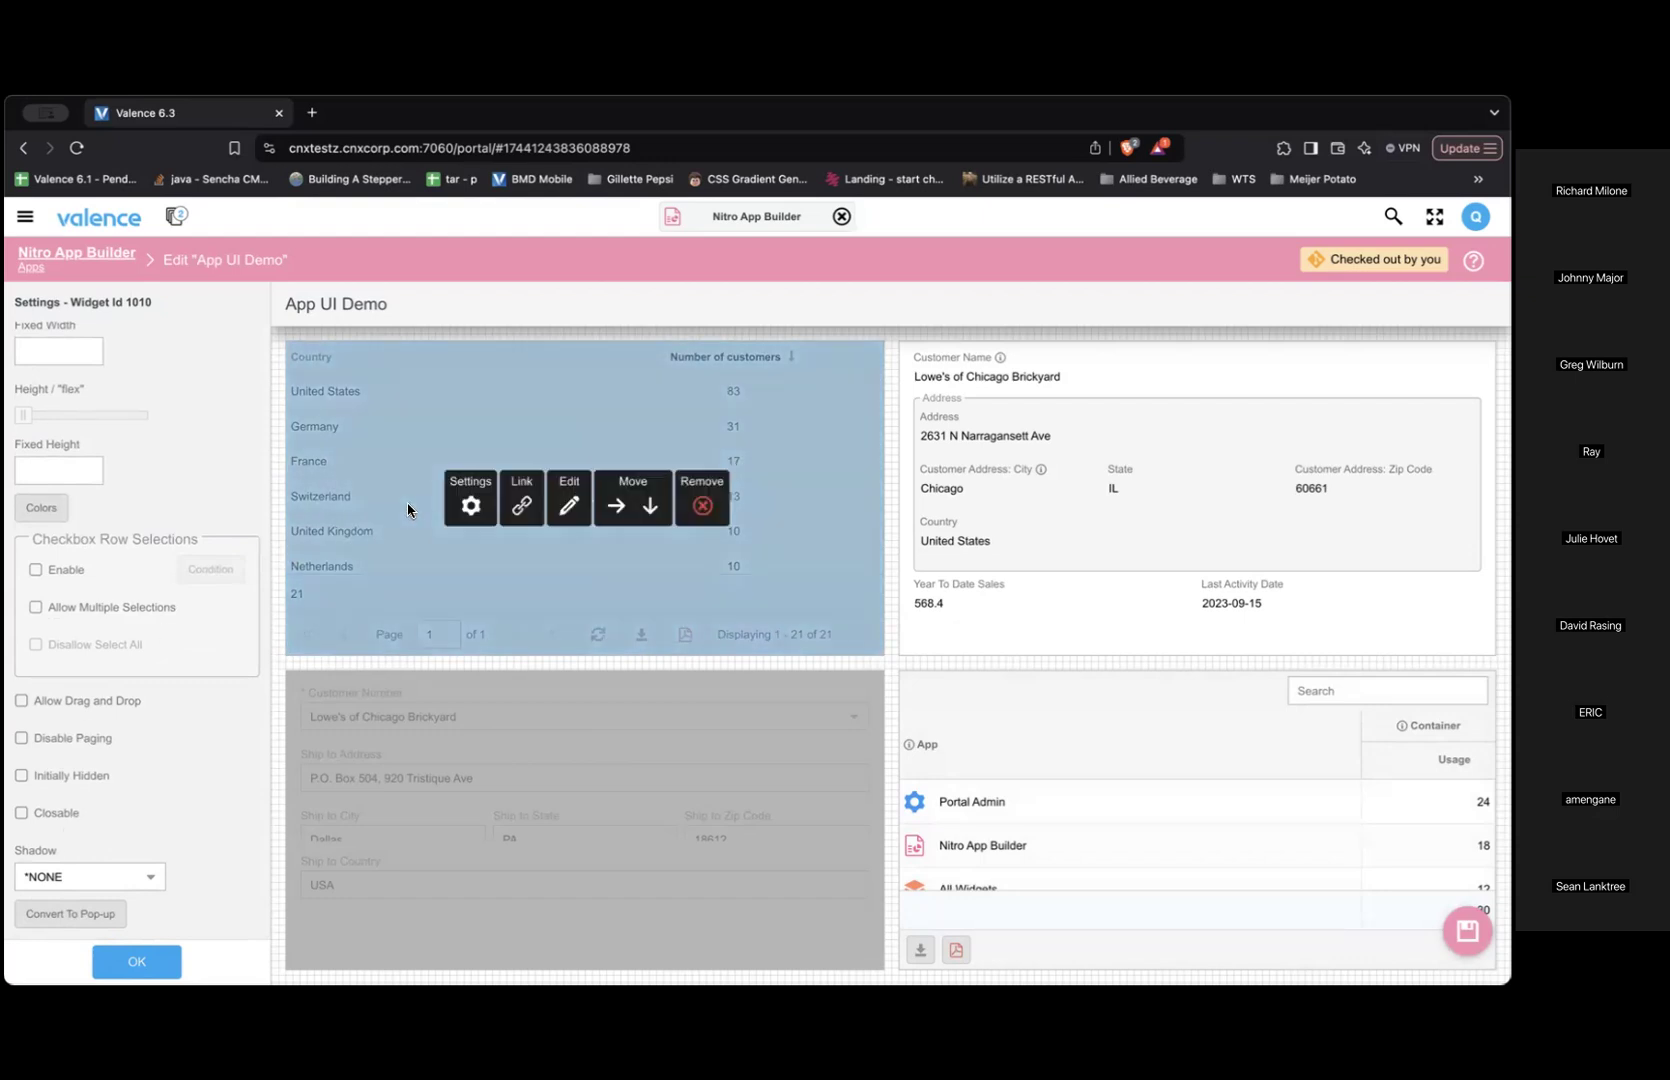
{"action": "scroll", "coordinate": [167, 799], "scroll_direction": "up", "scroll_amount": 4}
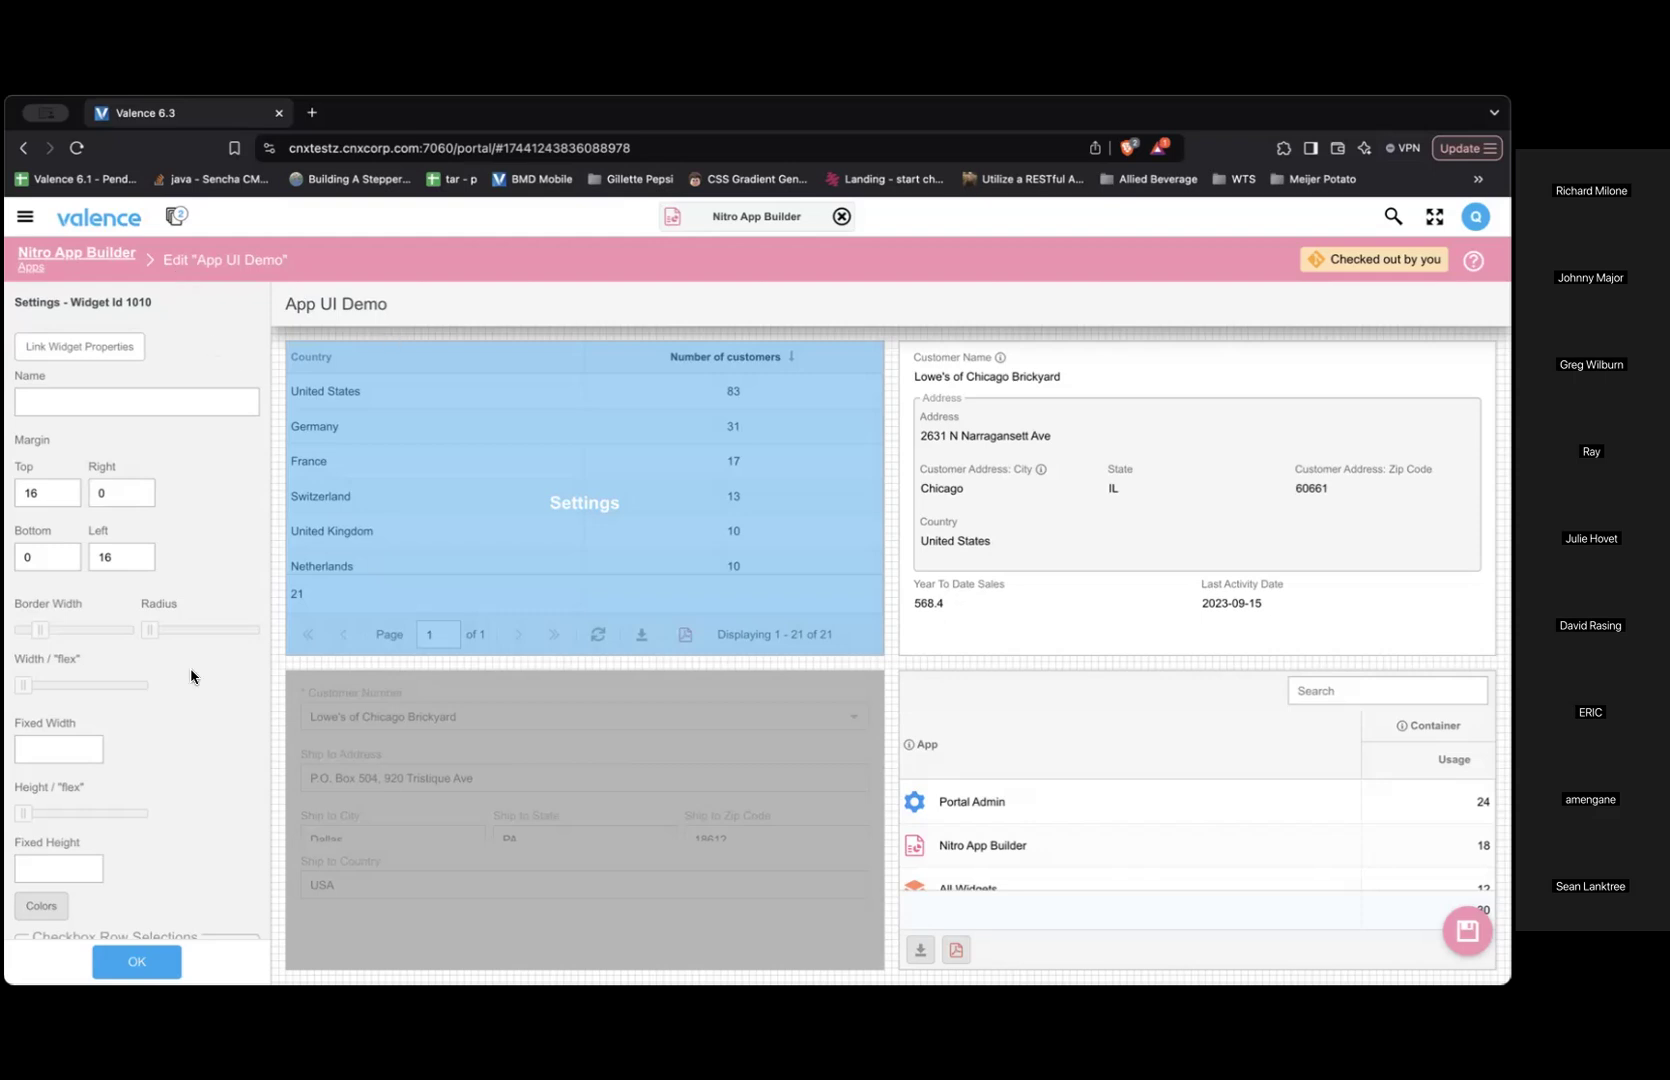
{"action": "left_click", "coordinate": [137, 961]}
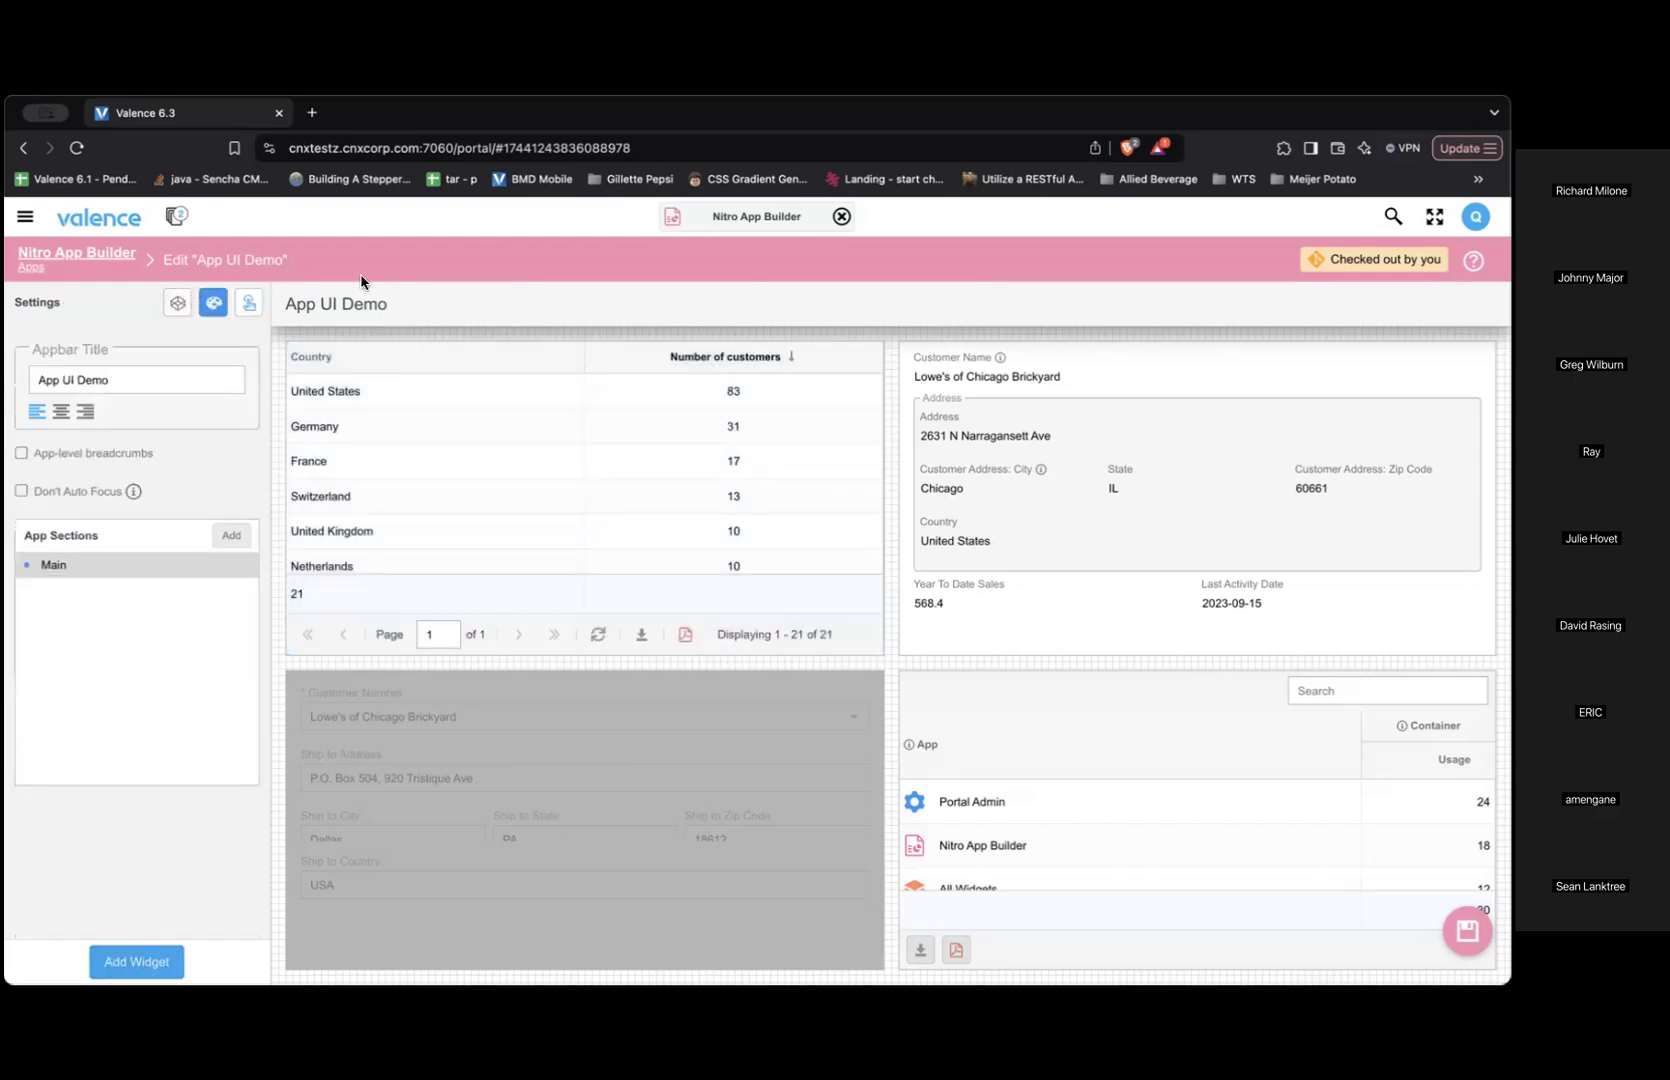
Preview Slim View and Ultra Slim View in the App UI Demo's theming settings, set the application UI to Default and apply it.
{"action": "left_click", "coordinate": [213, 303]}
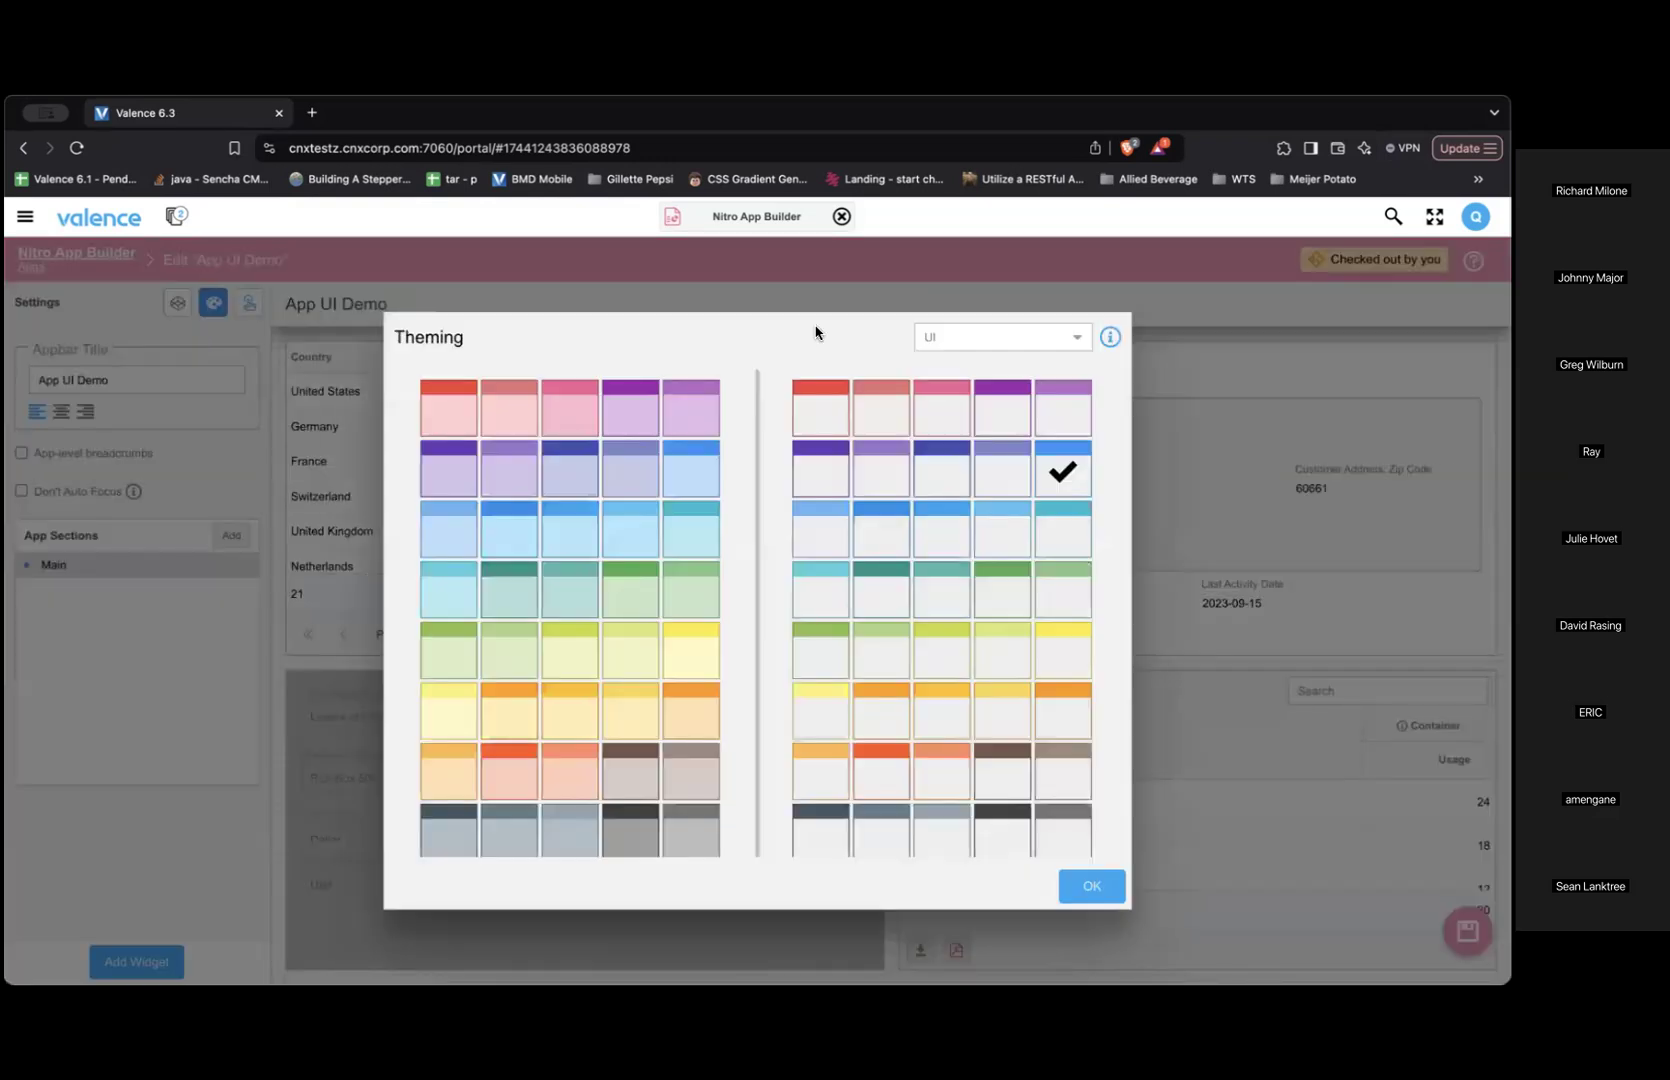
{"action": "left_click", "coordinate": [1076, 338]}
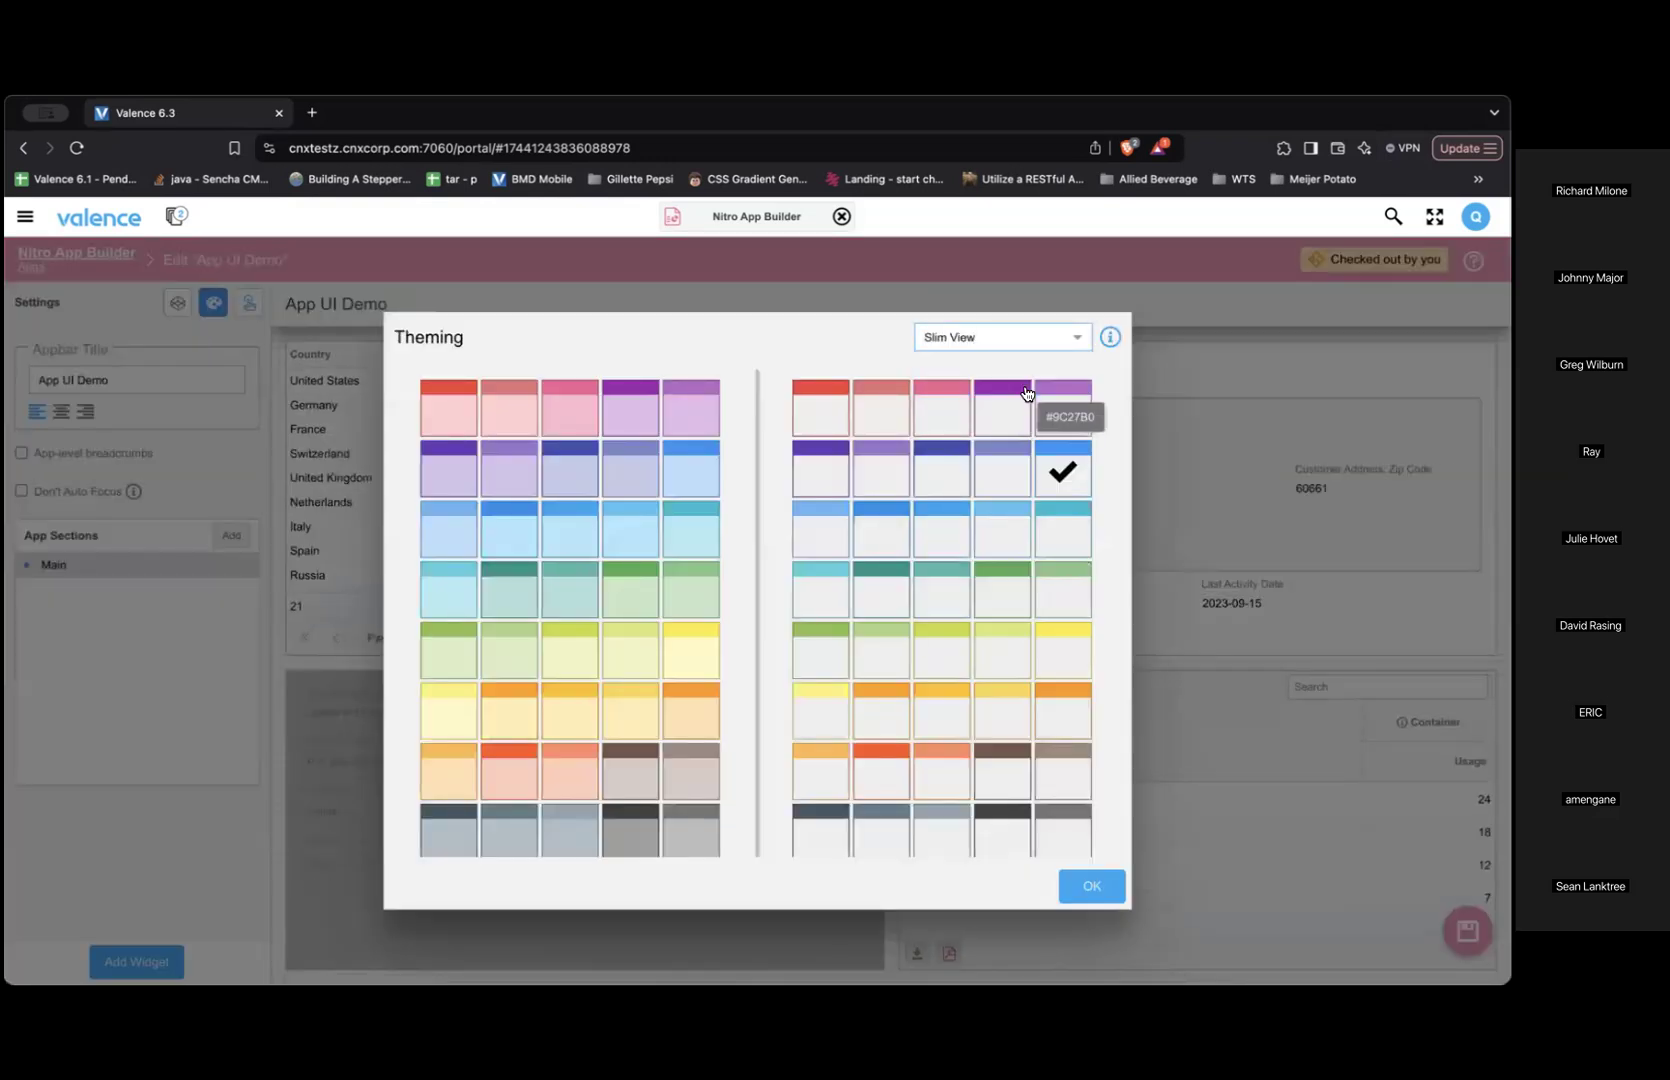
{"action": "left_click", "coordinate": [1084, 345]}
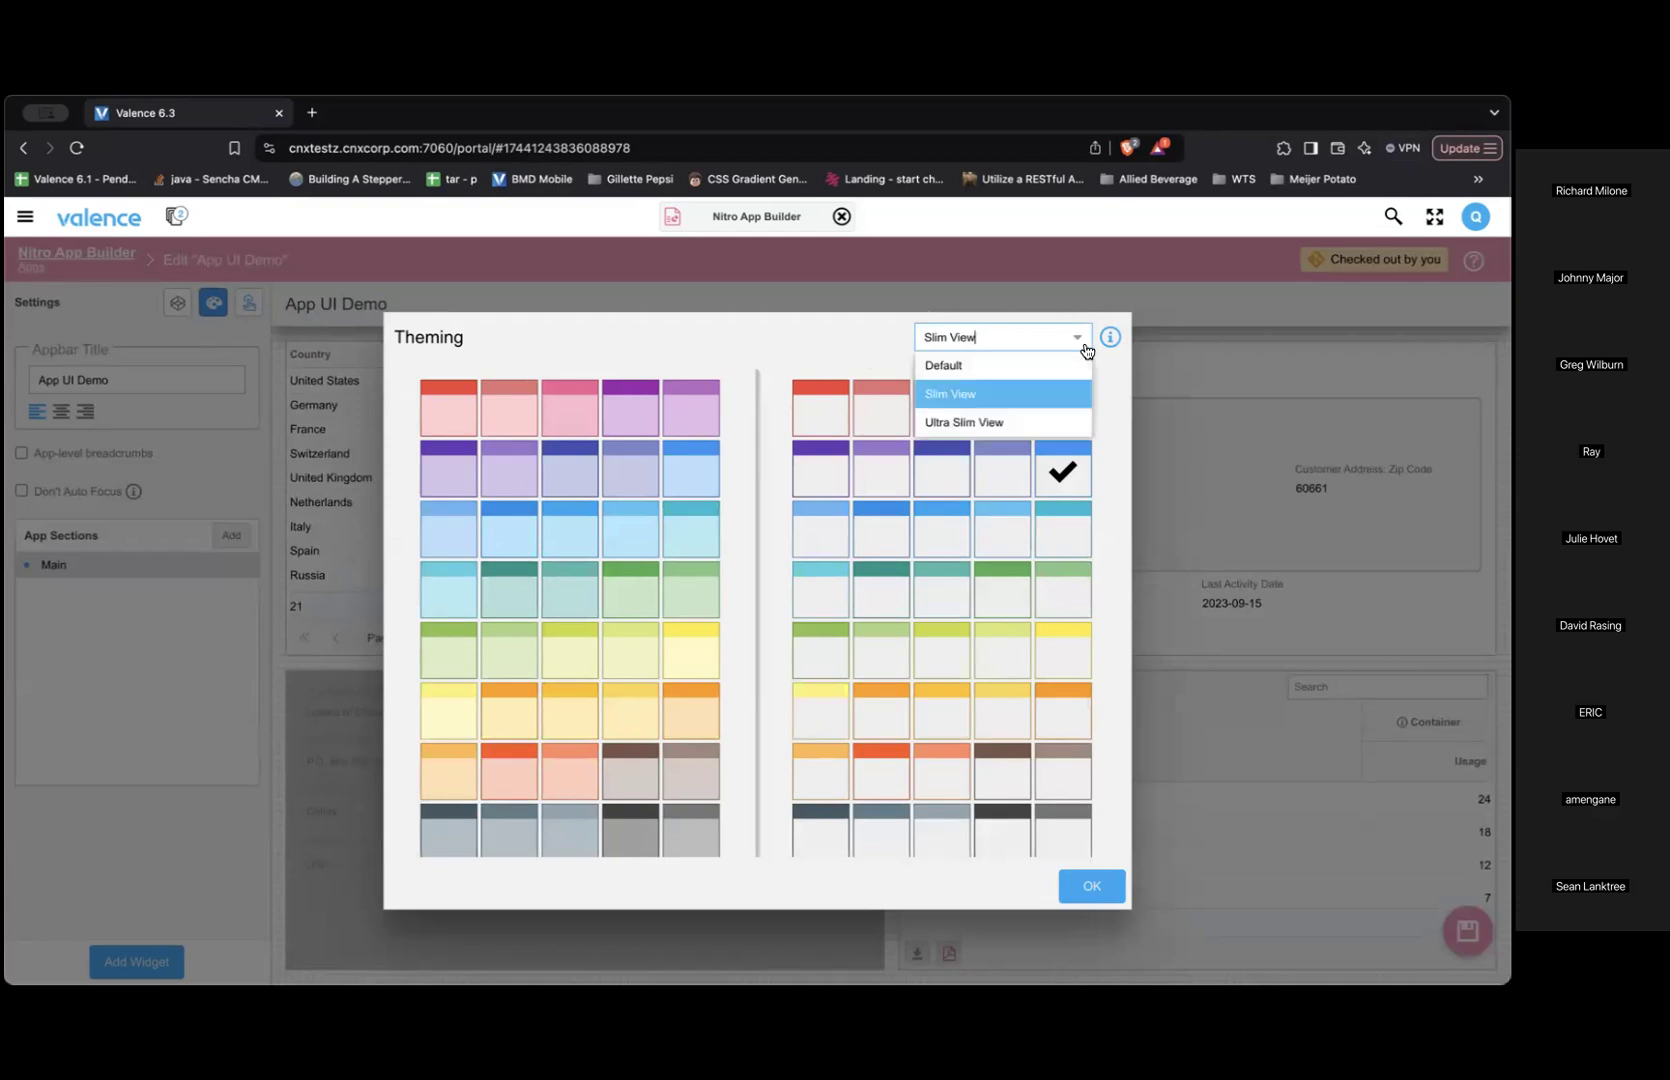
{"action": "left_click", "coordinate": [1005, 424]}
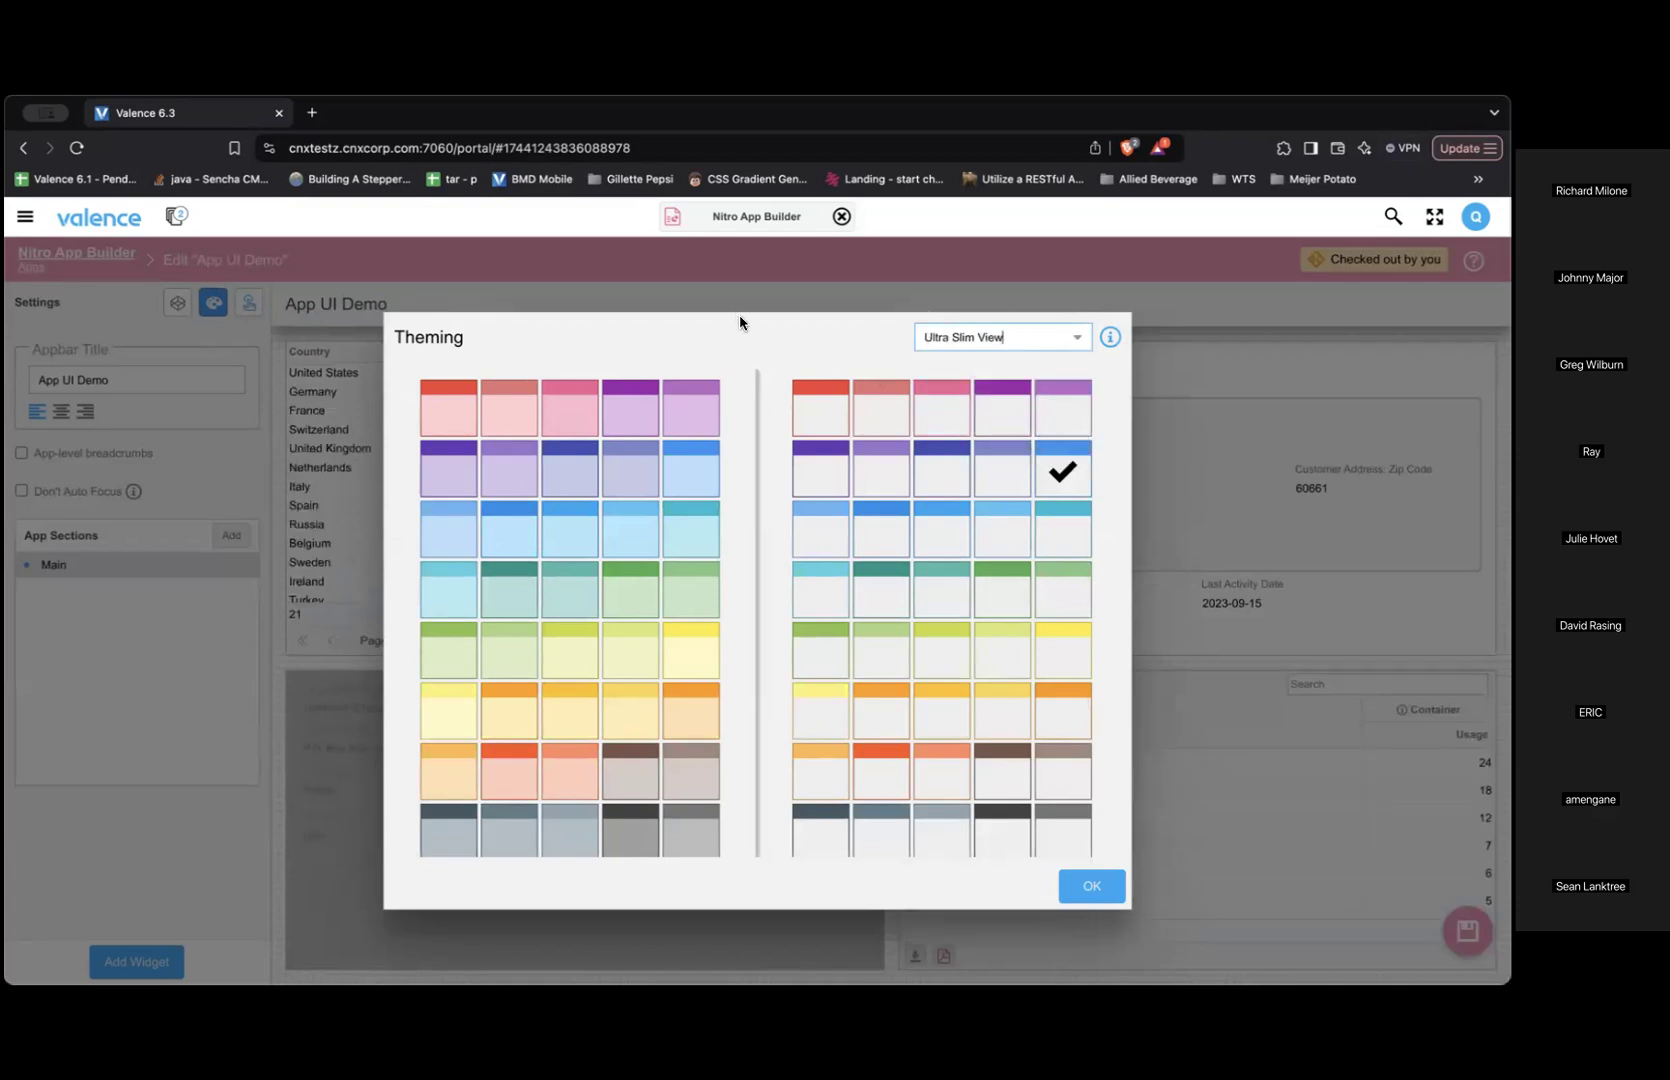
{"action": "left_click", "coordinate": [1079, 342]}
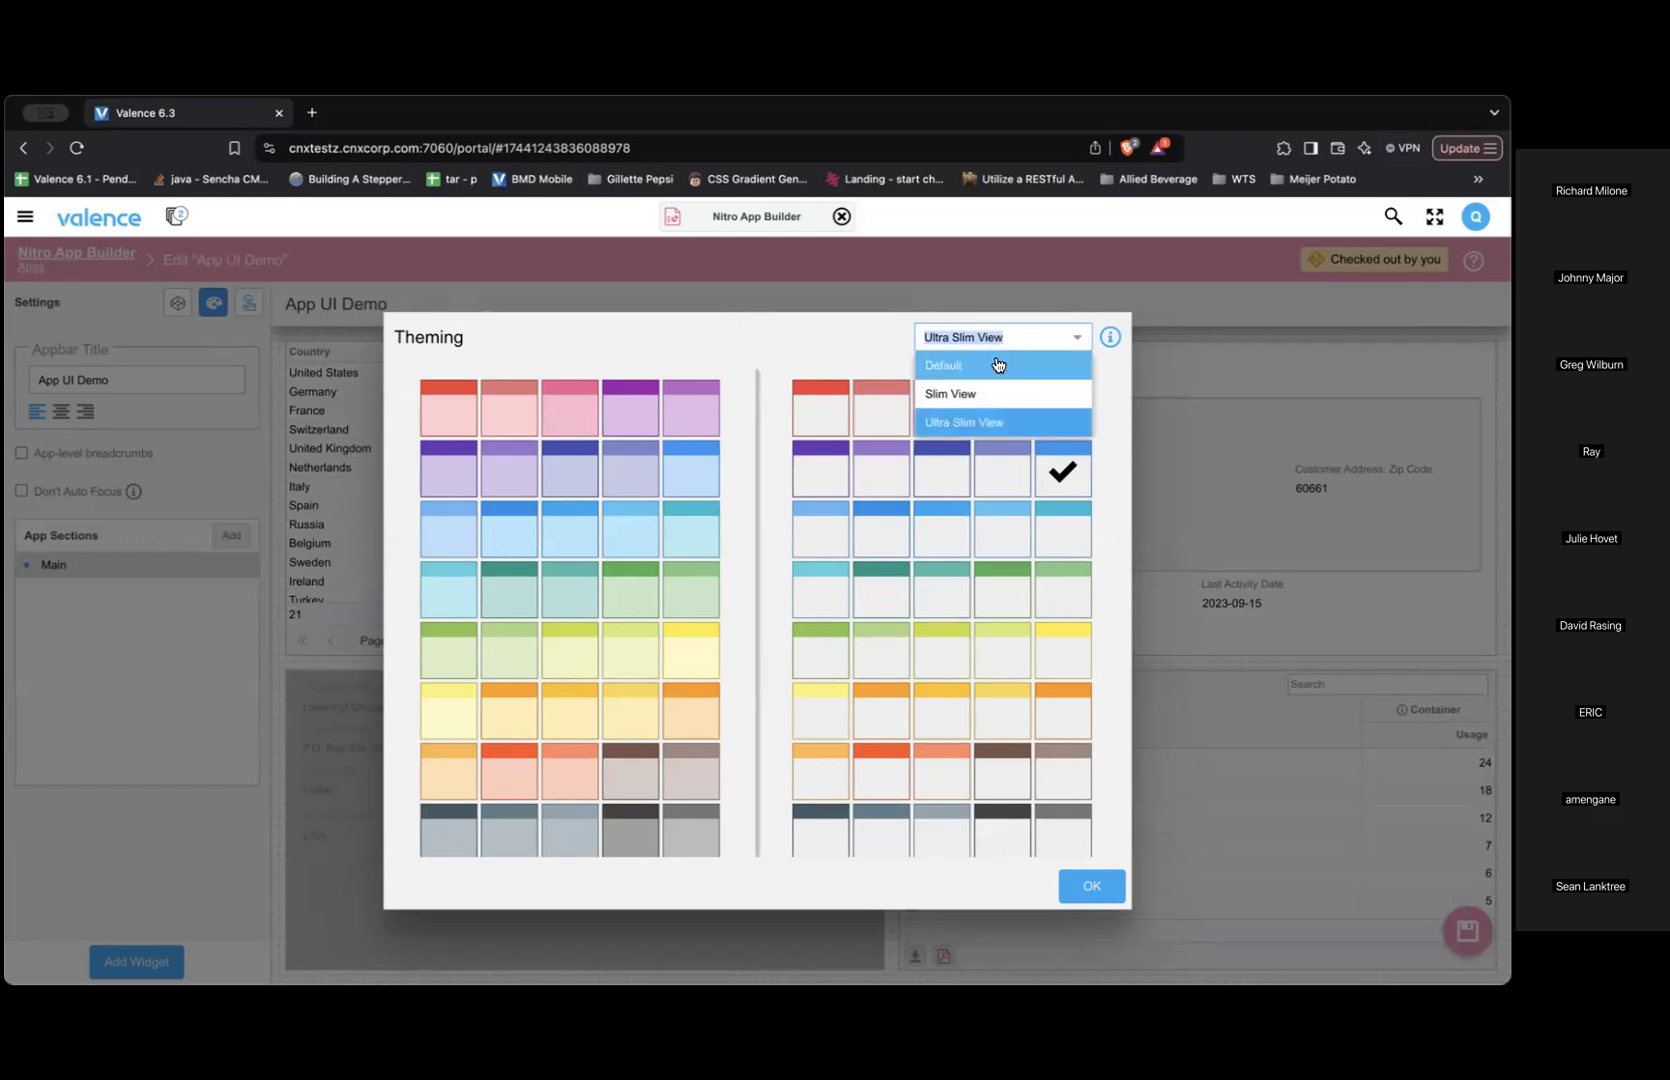
{"action": "left_click", "coordinate": [995, 366]}
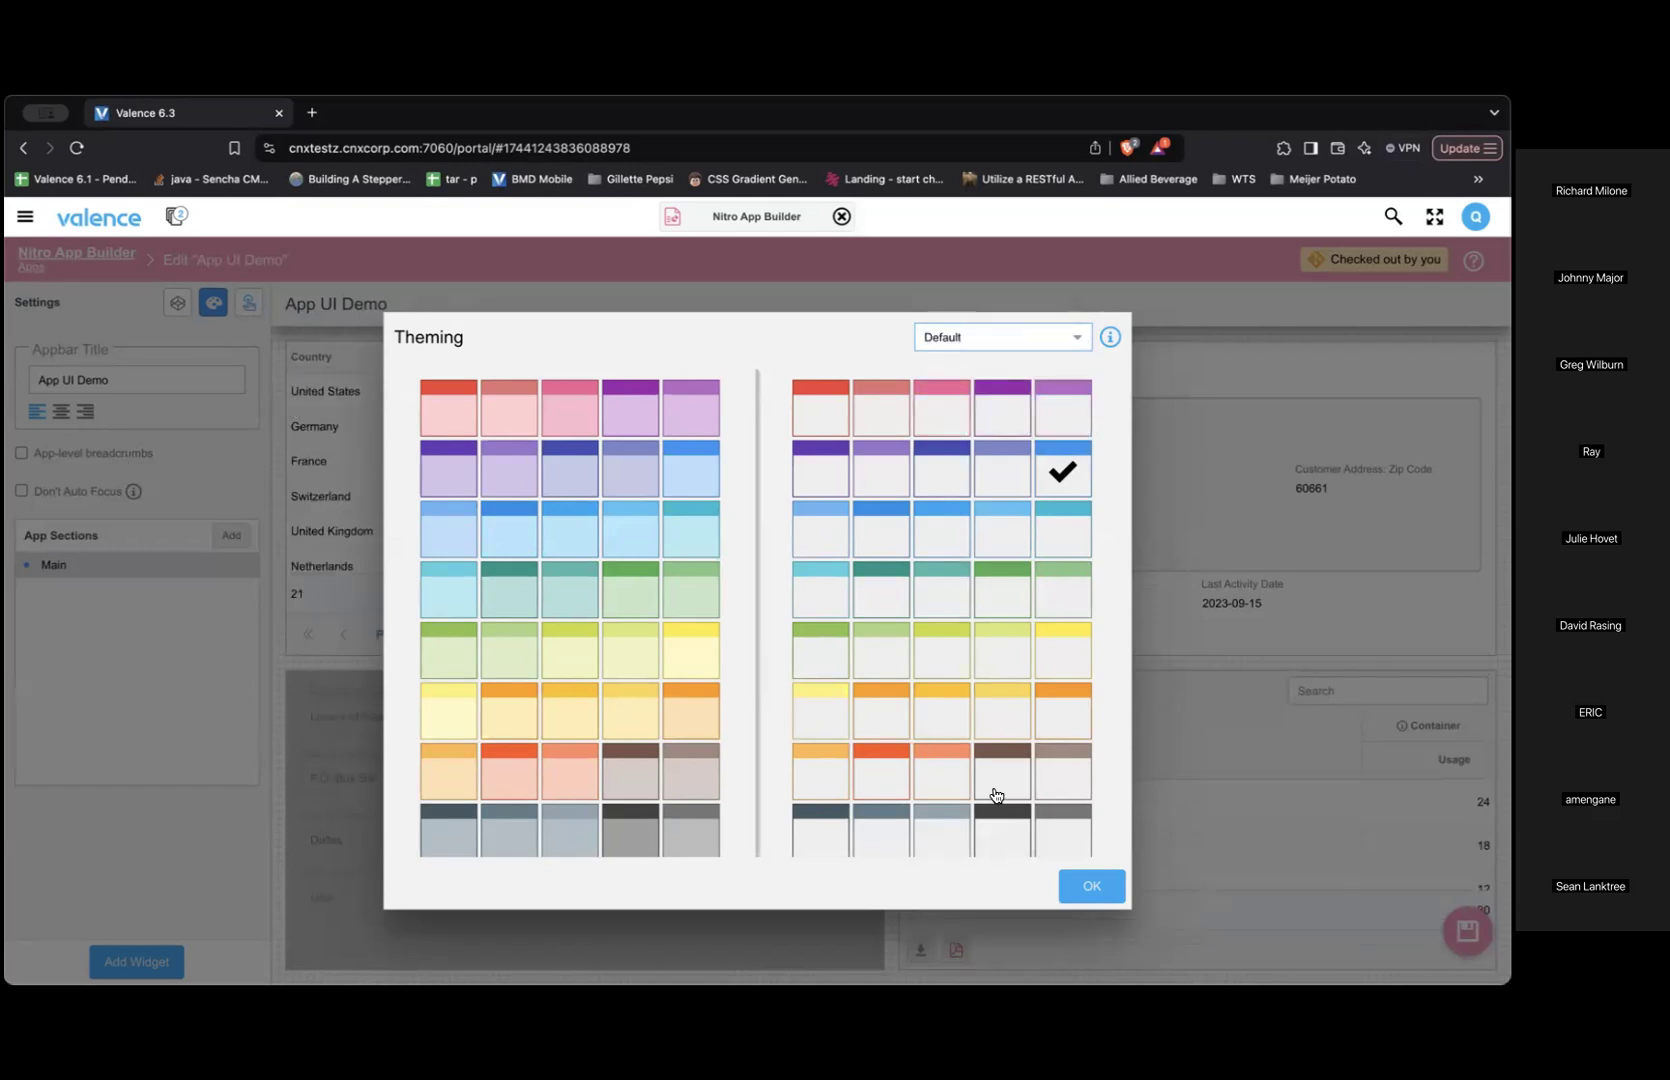
{"action": "left_click", "coordinate": [1090, 887]}
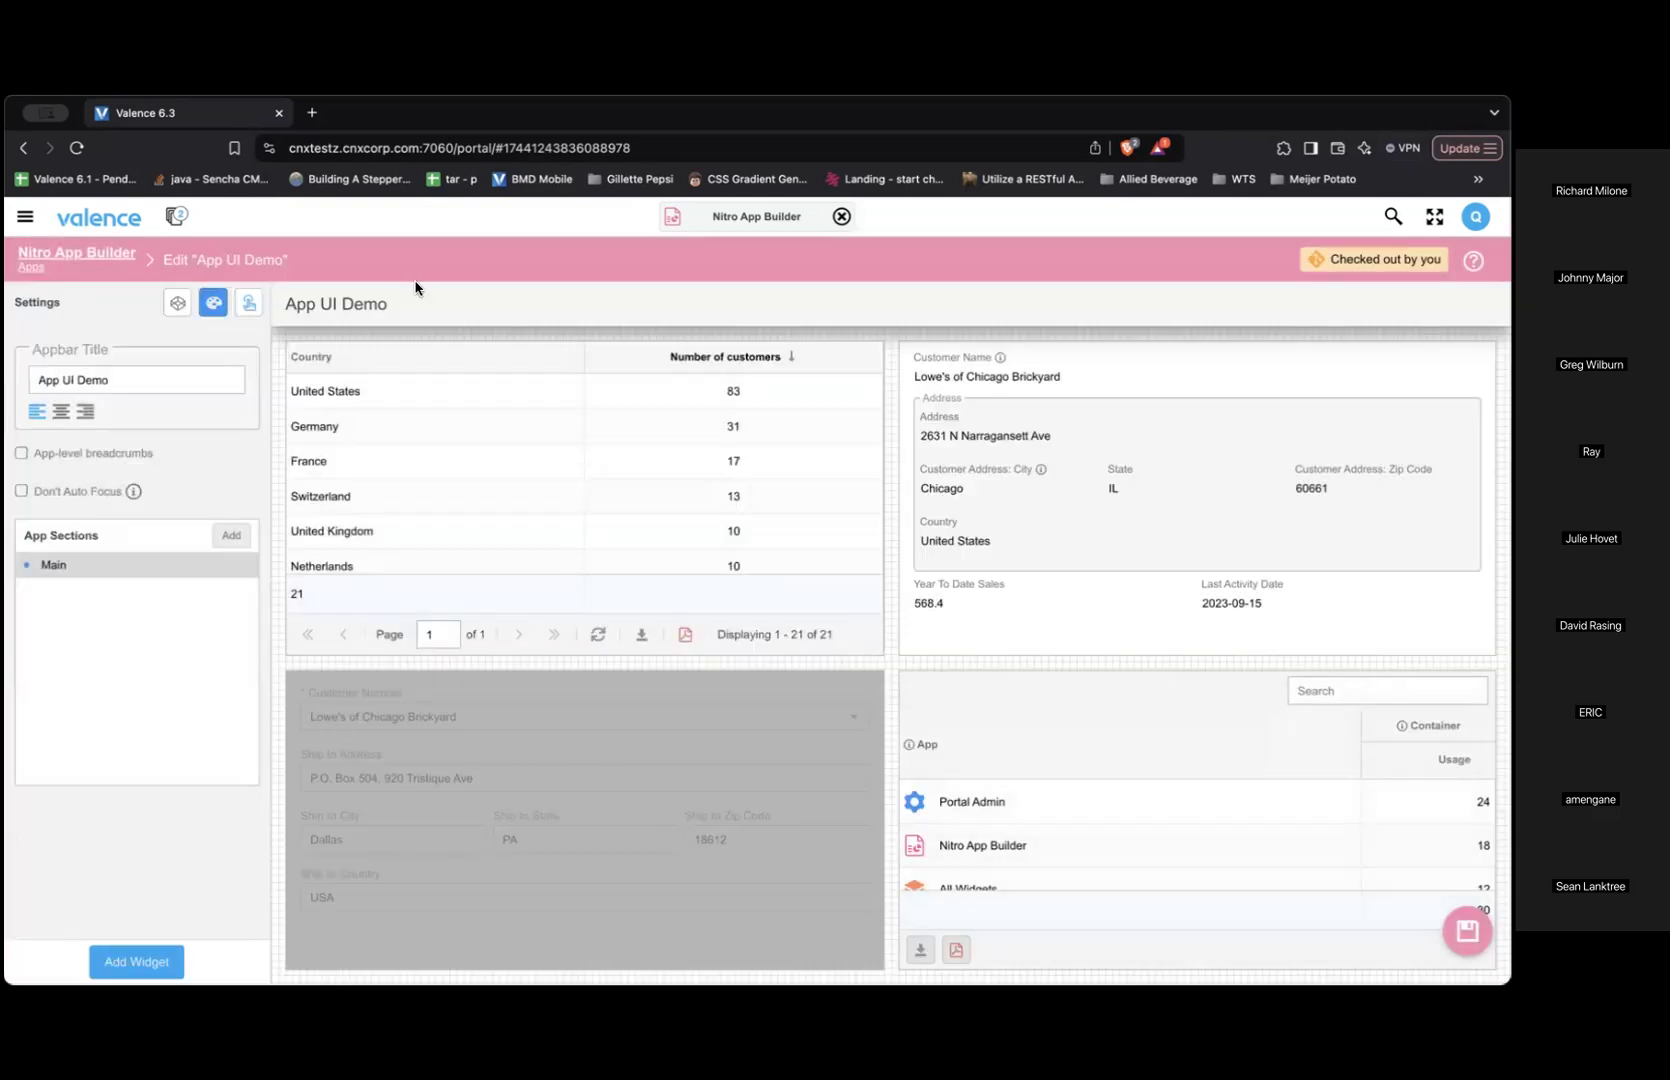